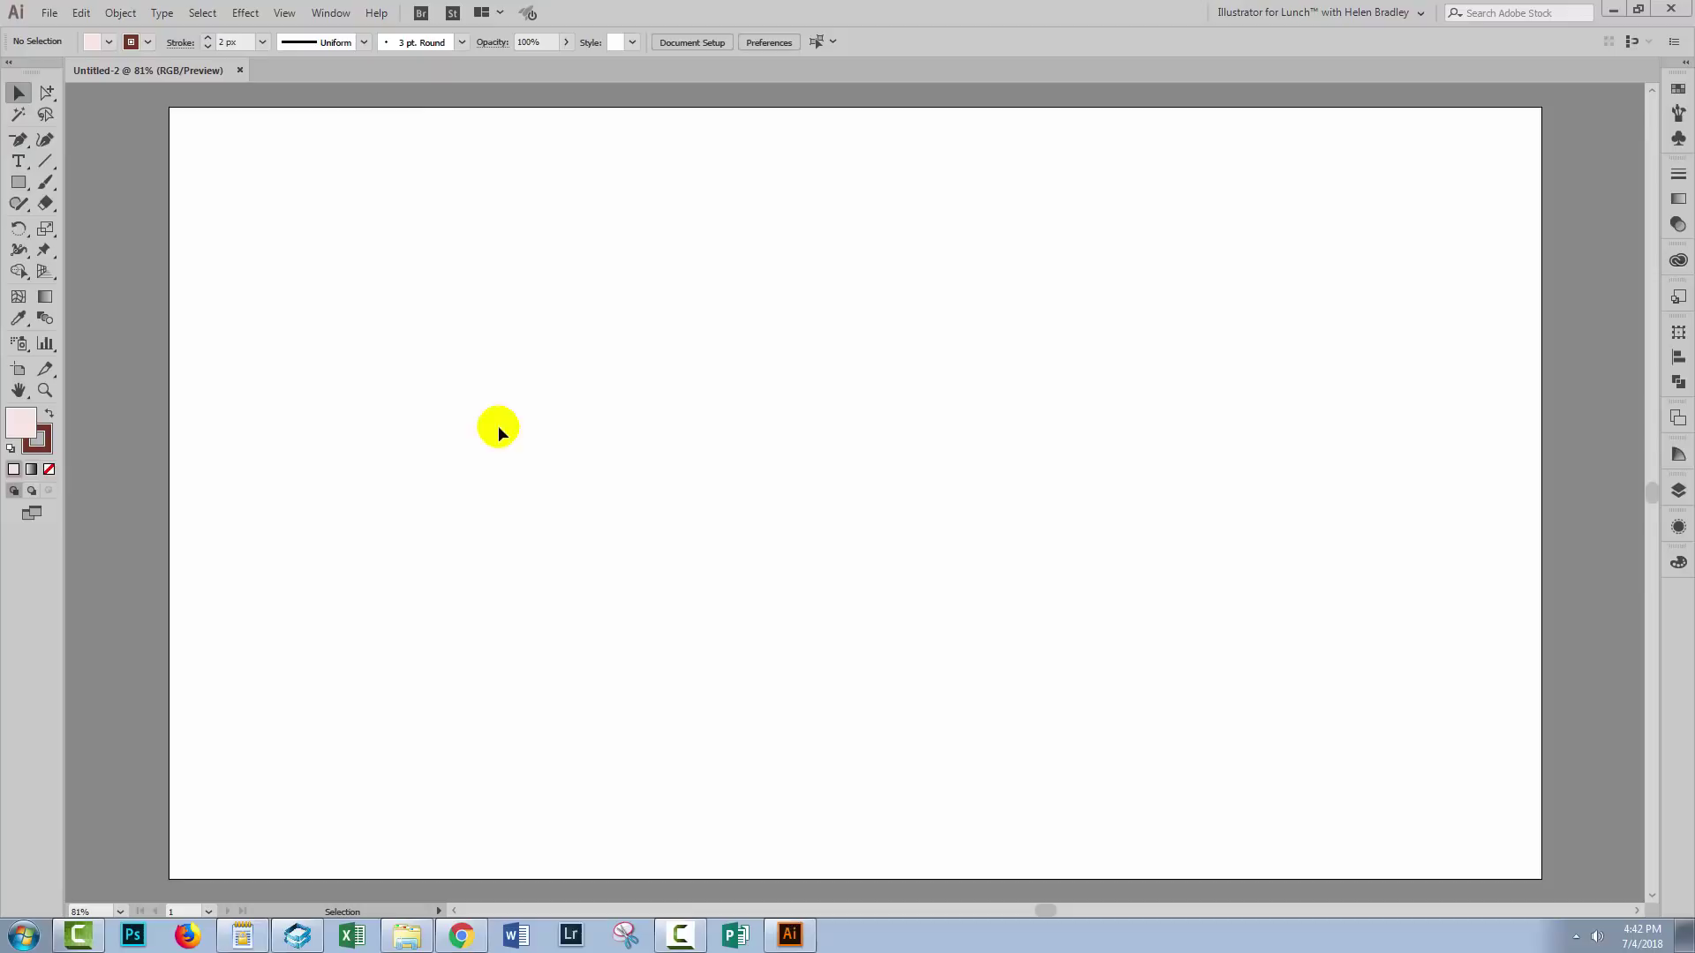
Draw a 3-sided polygon, a small pink triangle with 50 px radius, near the page centre
{"action": "left_click", "coordinate": [16, 183]}
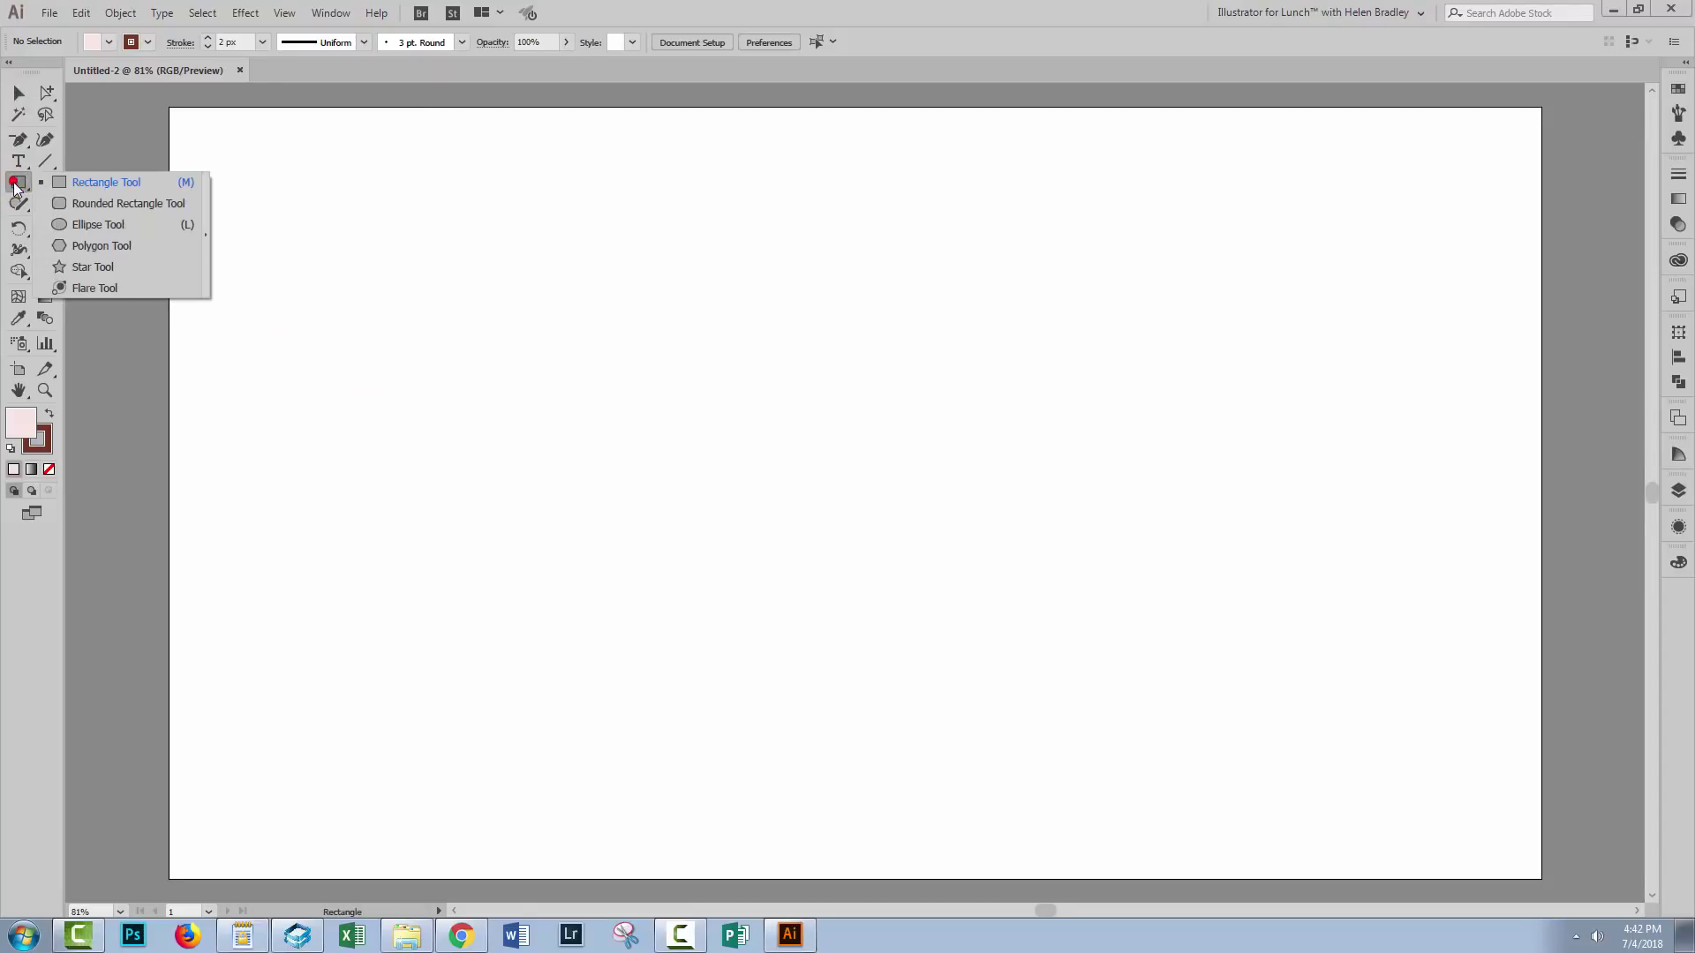
{"action": "left_click", "coordinate": [87, 246]}
{"action": "left_click", "coordinate": [811, 502]}
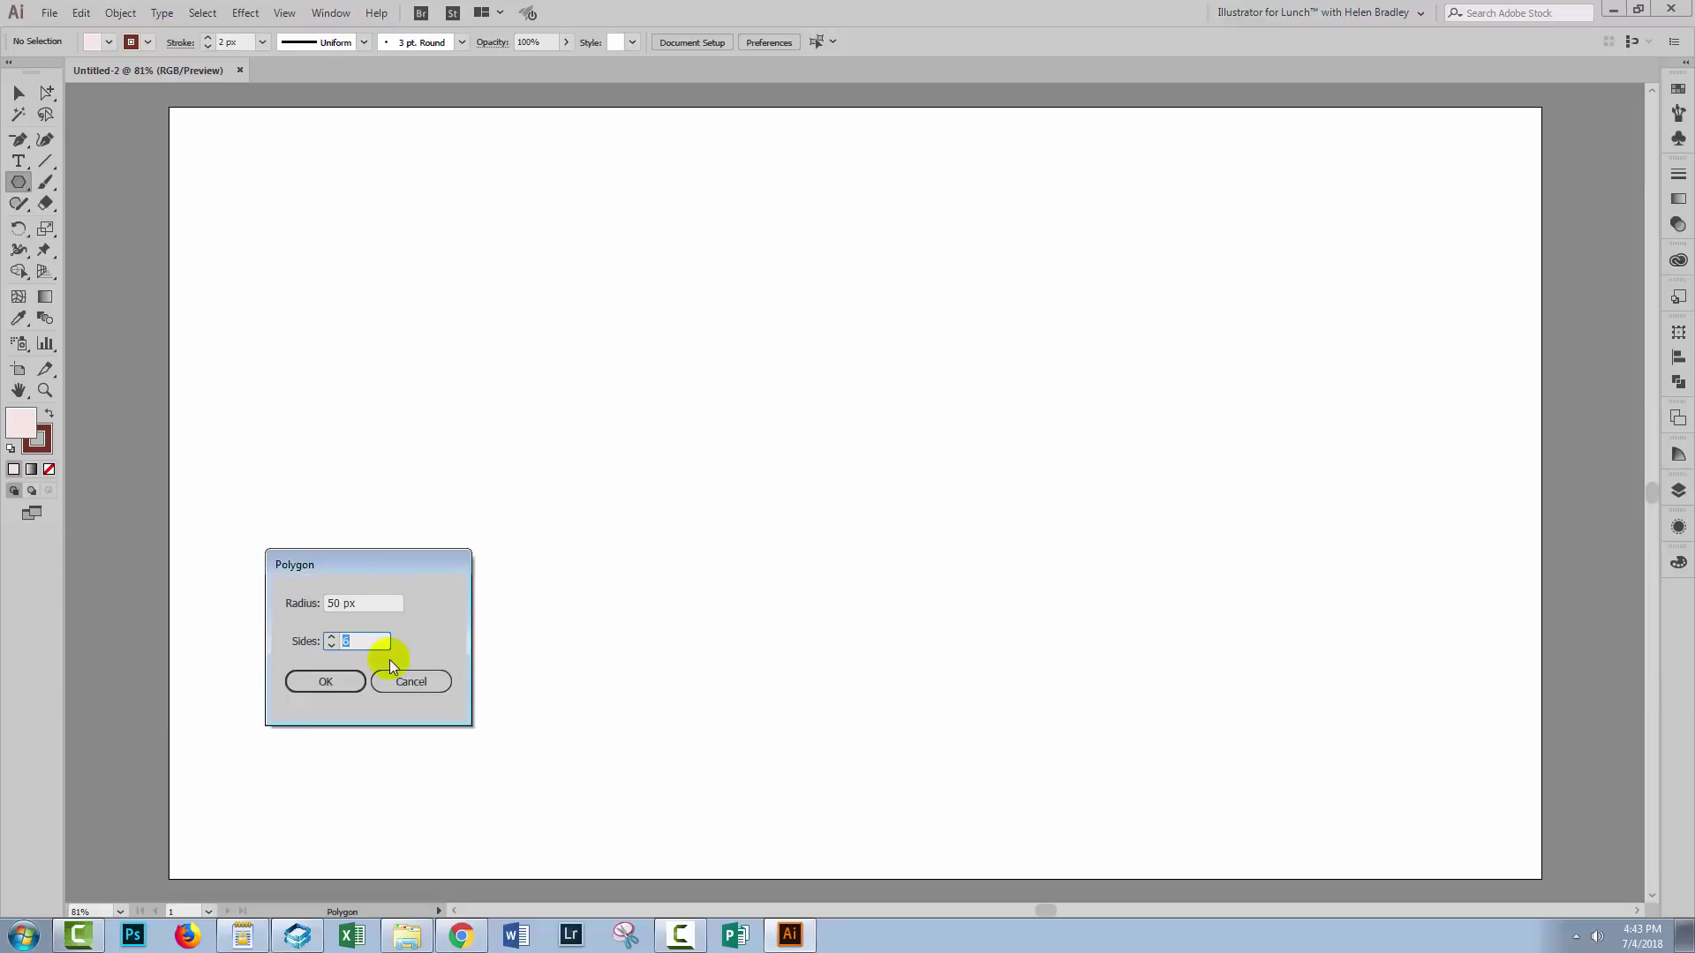
{"action": "type", "text": "3"}
{"action": "left_click", "coordinate": [307, 681]}
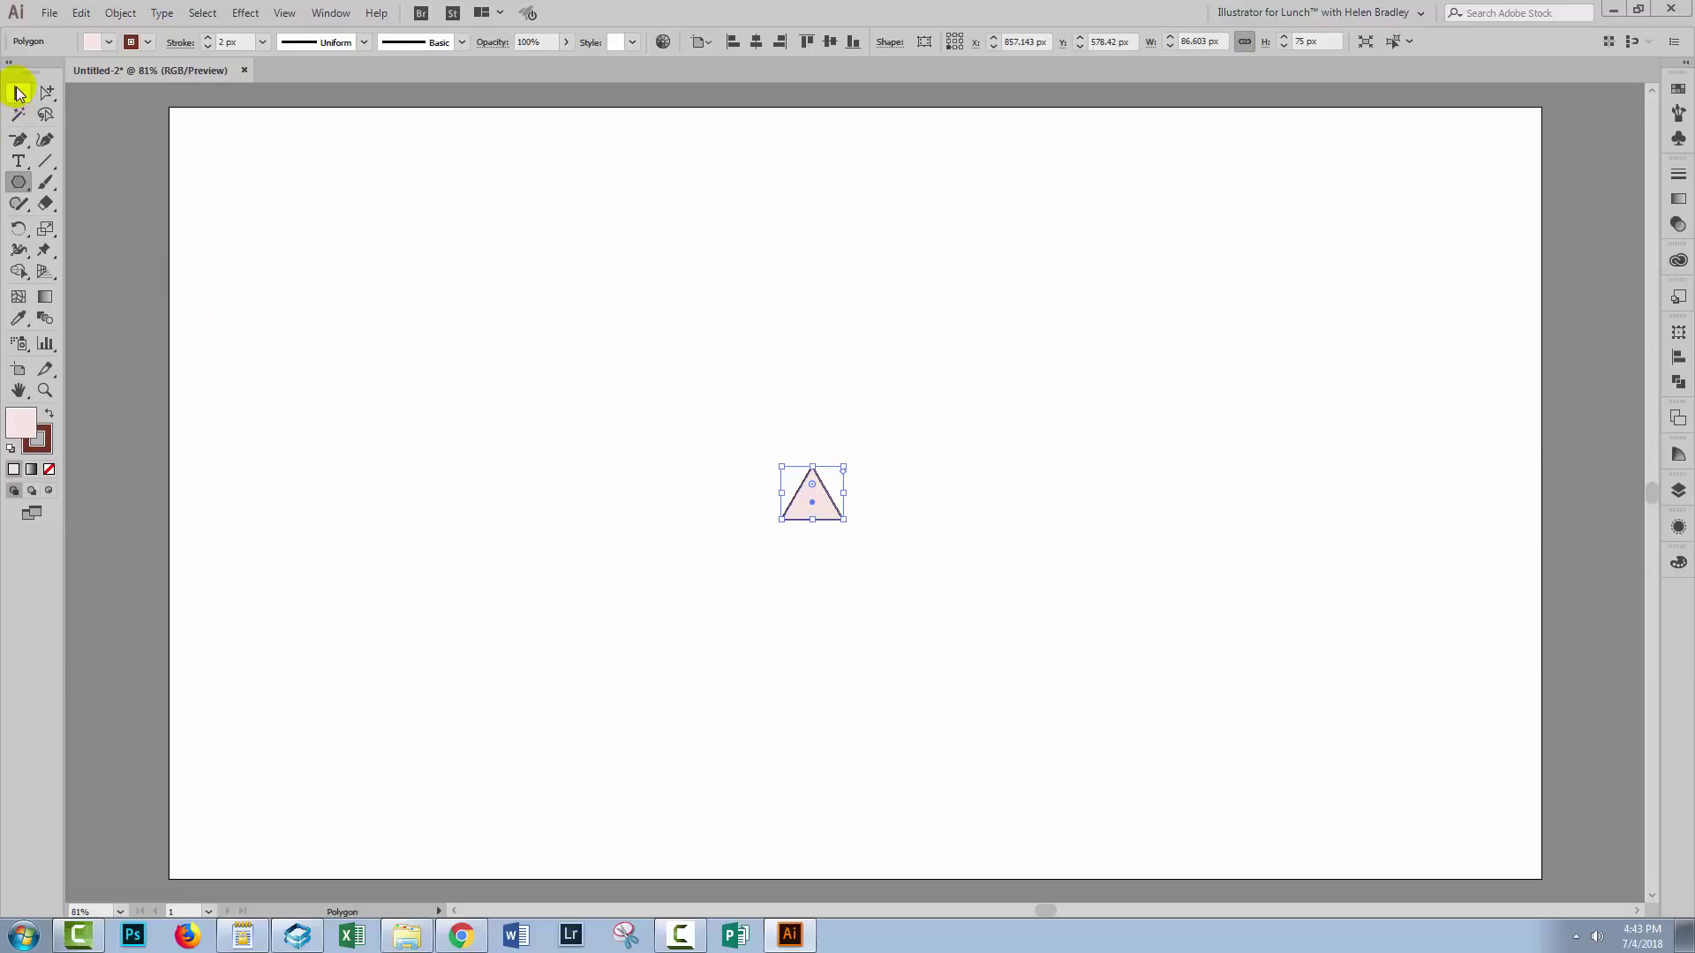
Stretch and reposition the triangle to about 316 × 496 px, moved up and left
{"action": "left_click", "coordinate": [18, 93]}
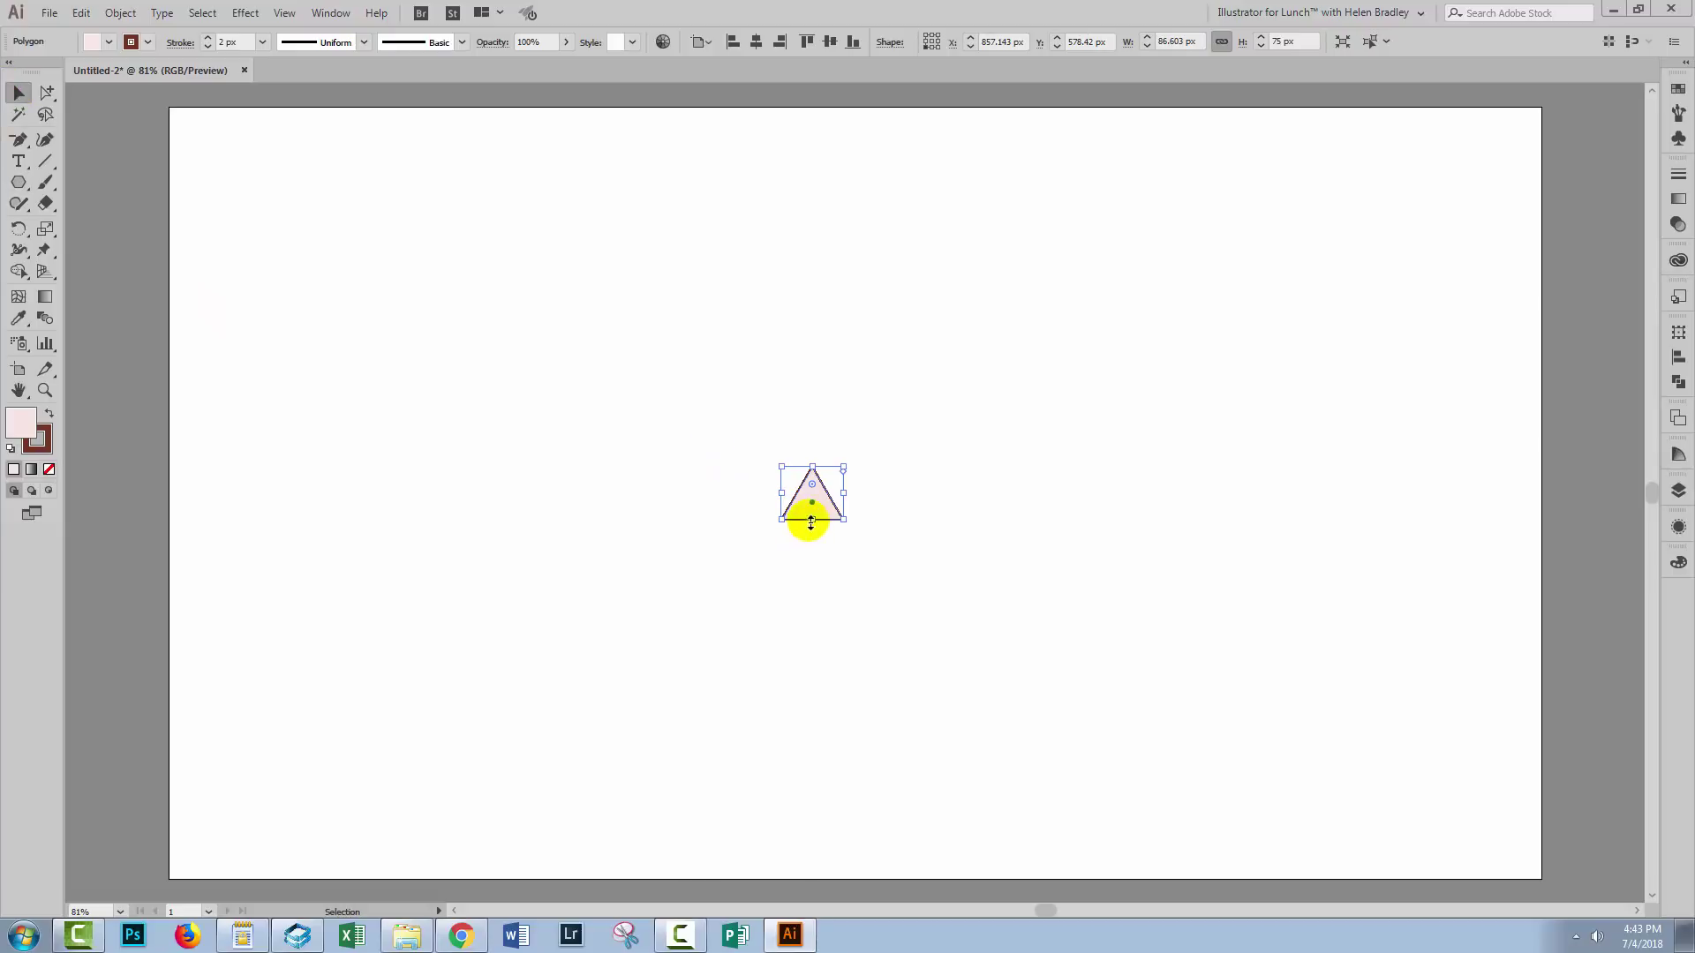
{"action": "left_click_drag", "start_coordinate": [810, 519], "coordinate": [809, 763]}
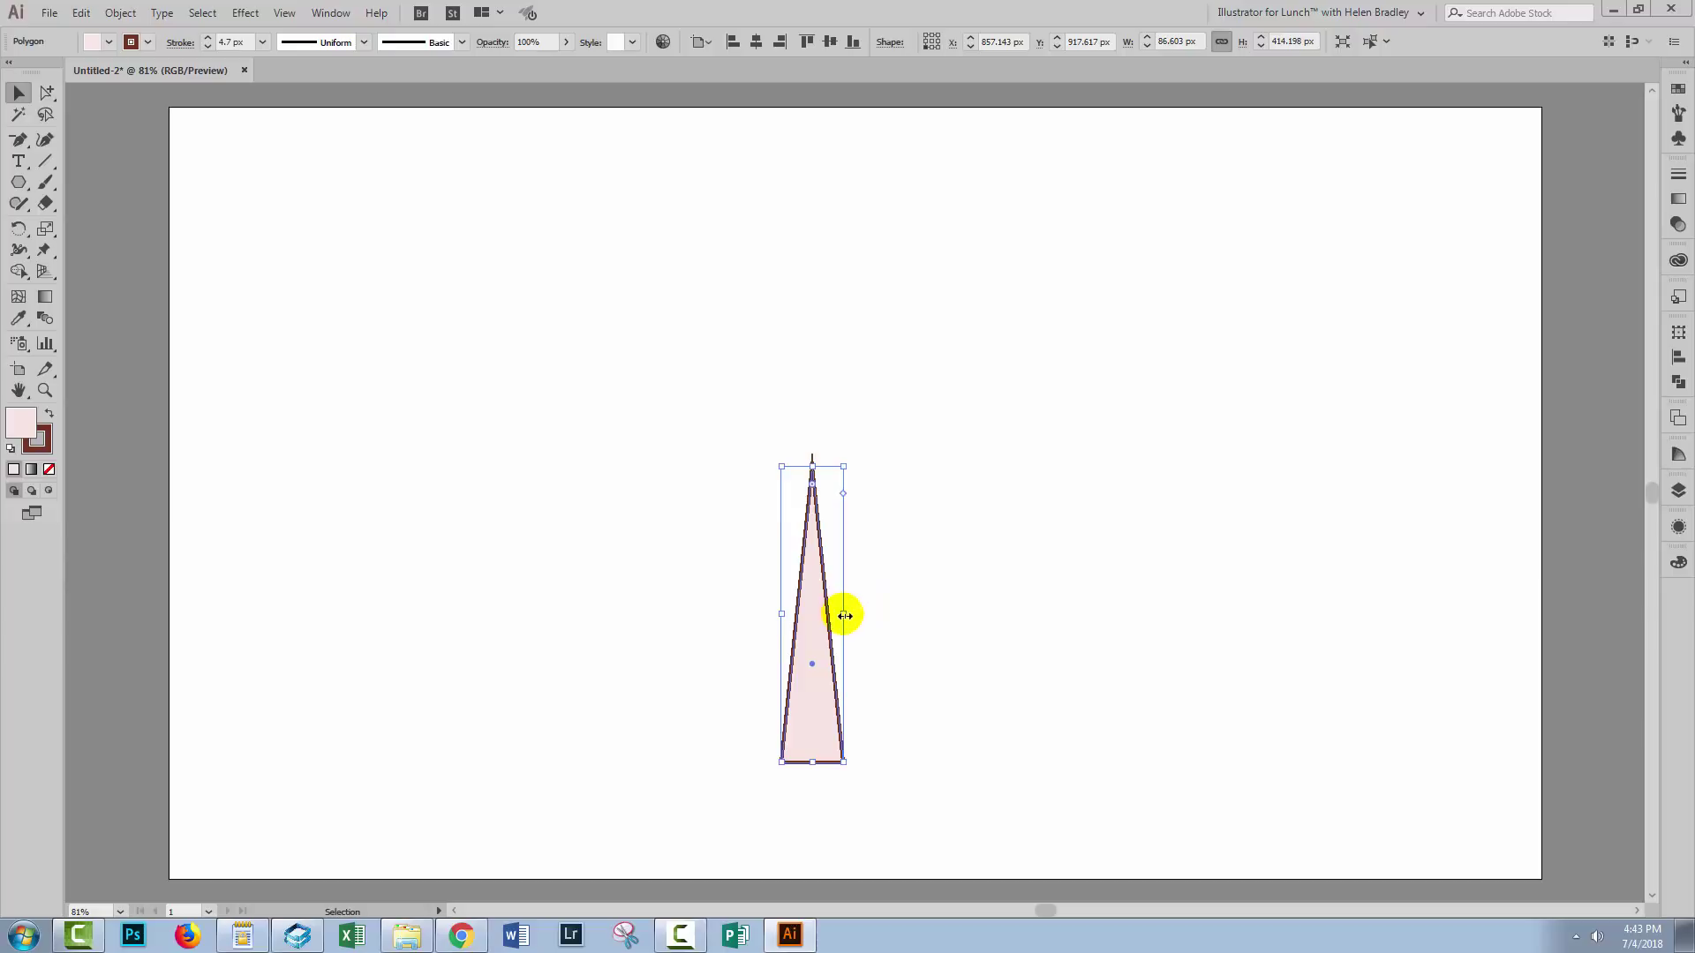
{"action": "left_click_drag", "start_coordinate": [845, 615], "coordinate": [1007, 614]}
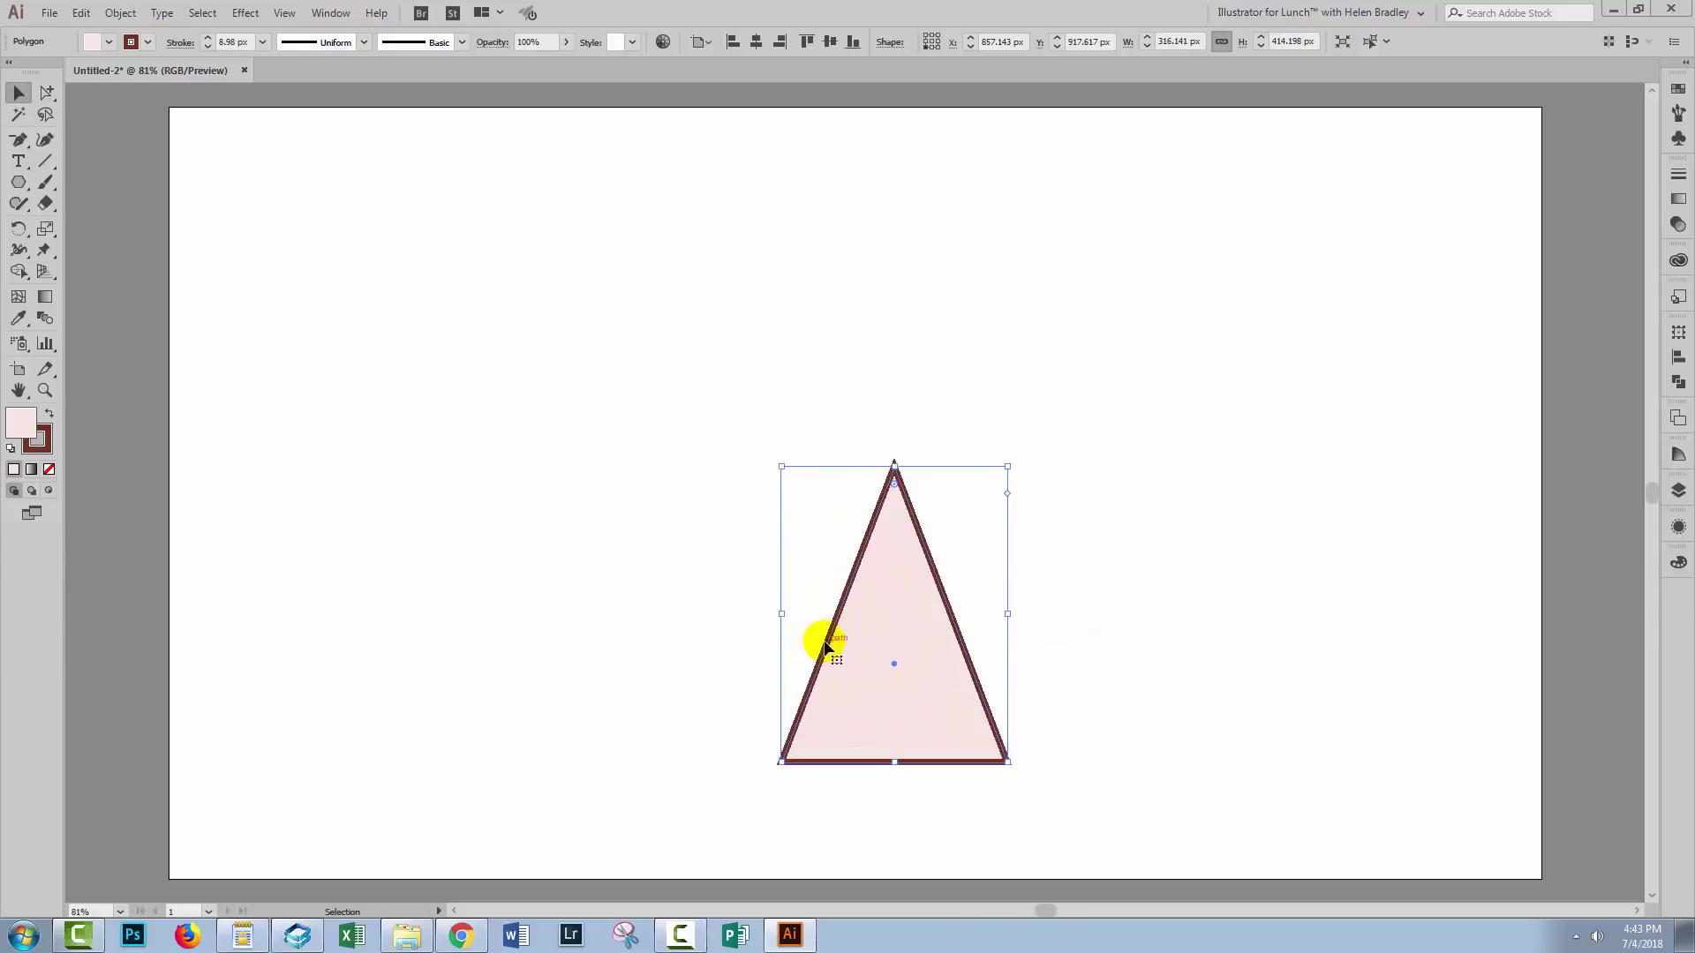
{"action": "left_click_drag", "start_coordinate": [826, 647], "coordinate": [735, 525]}
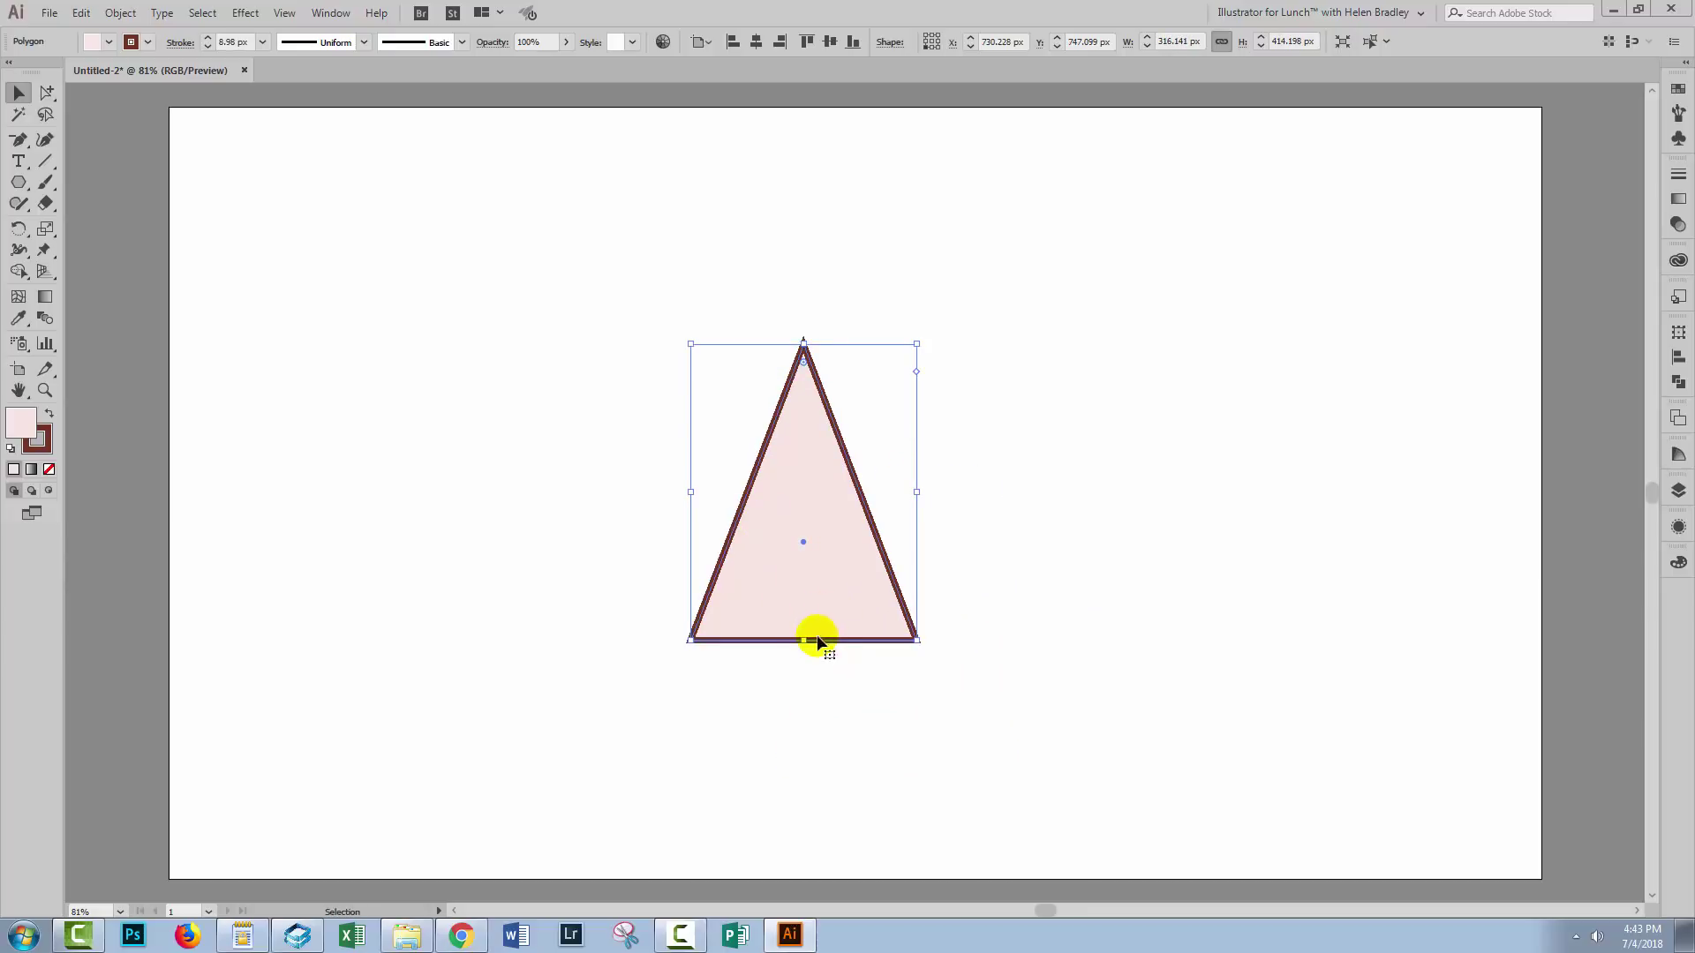
{"action": "left_click_drag", "start_coordinate": [806, 641], "coordinate": [805, 699]}
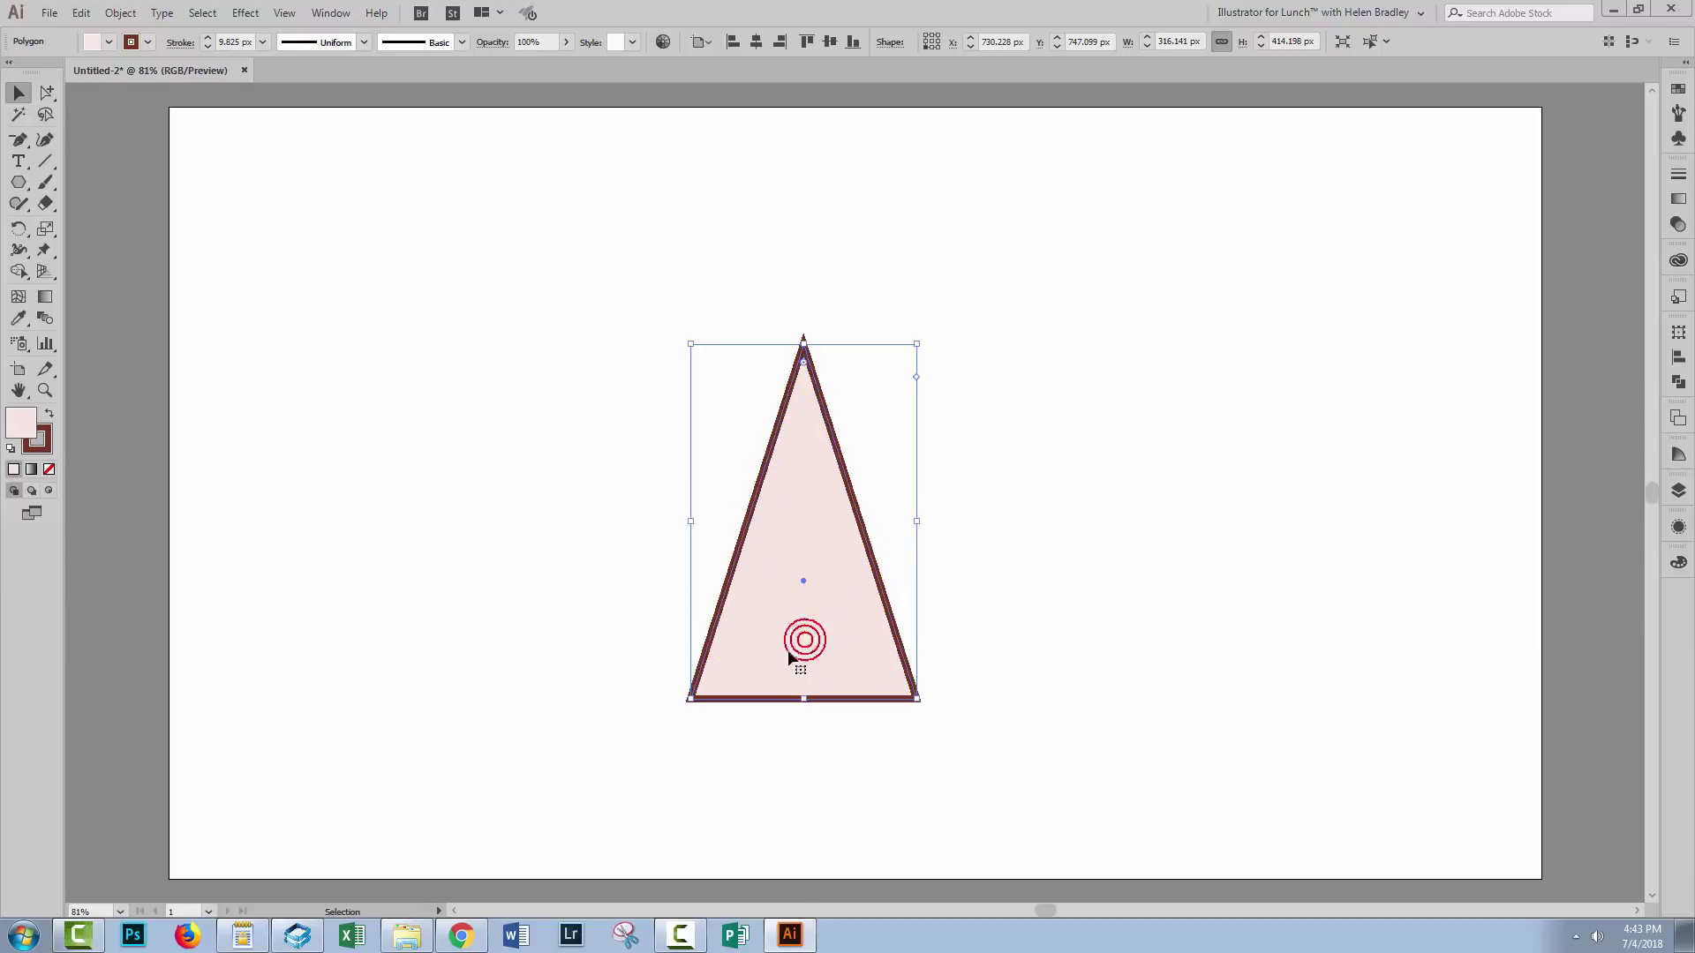
Set the triangle's stroke to None
{"action": "left_click", "coordinate": [41, 453]}
{"action": "left_click", "coordinate": [48, 469]}
{"action": "left_click", "coordinate": [17, 413]}
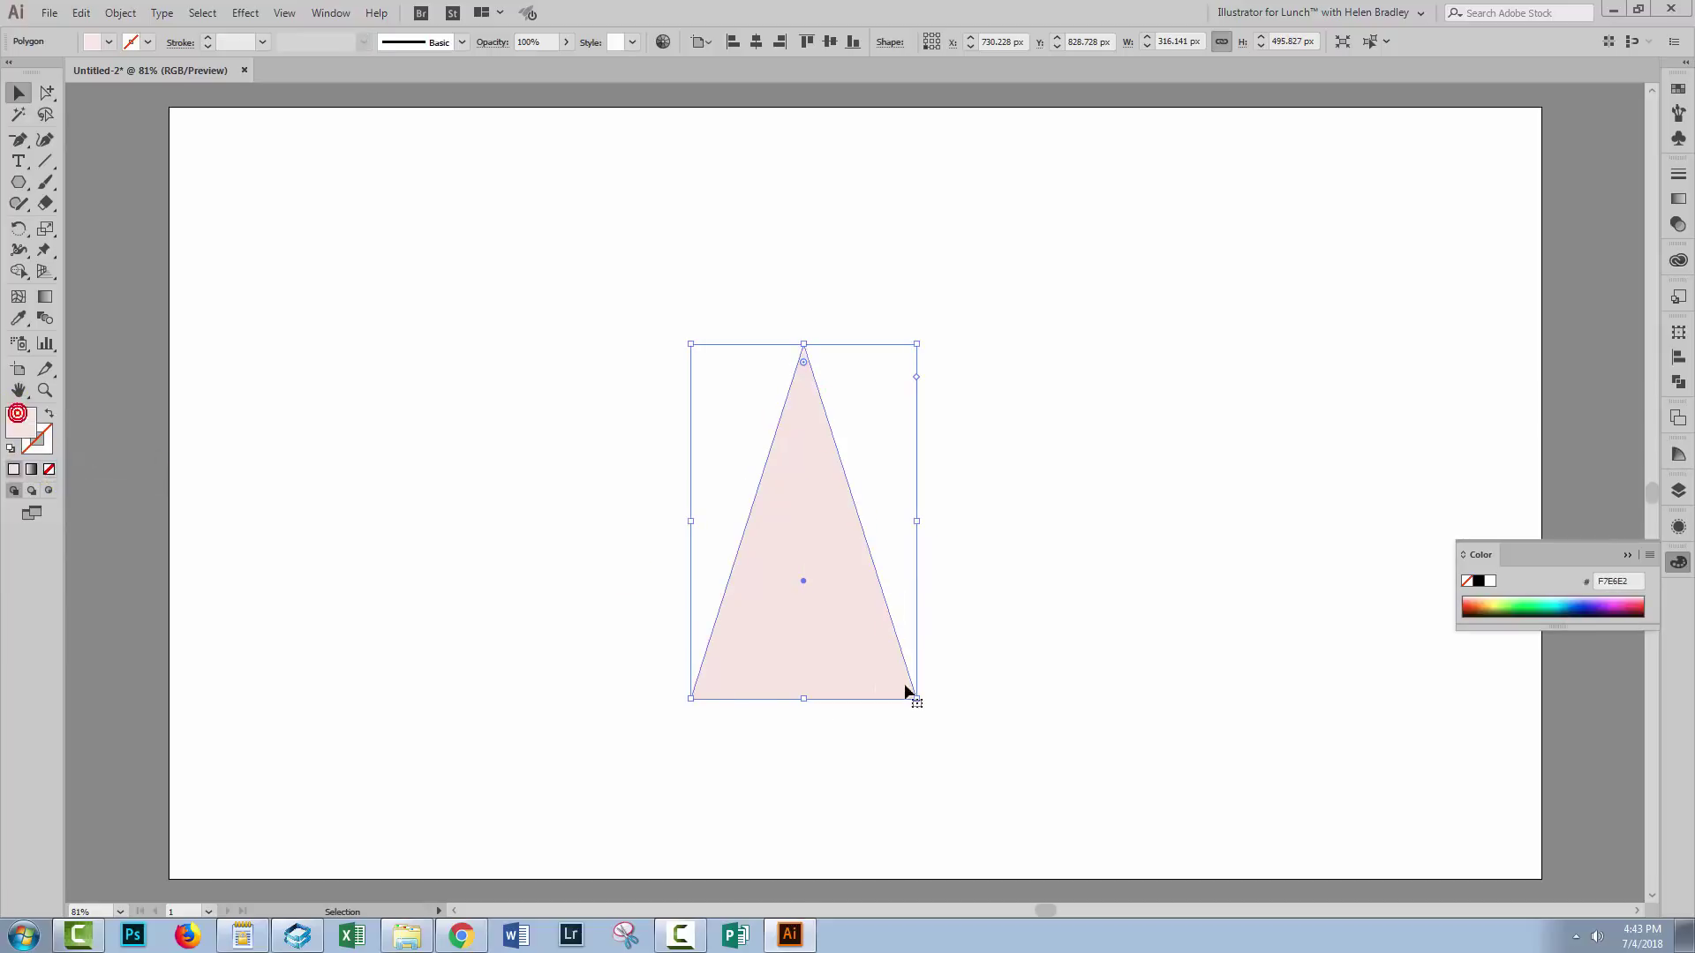
{"action": "left_click", "coordinate": [971, 664]}
{"action": "left_click", "coordinate": [819, 651]}
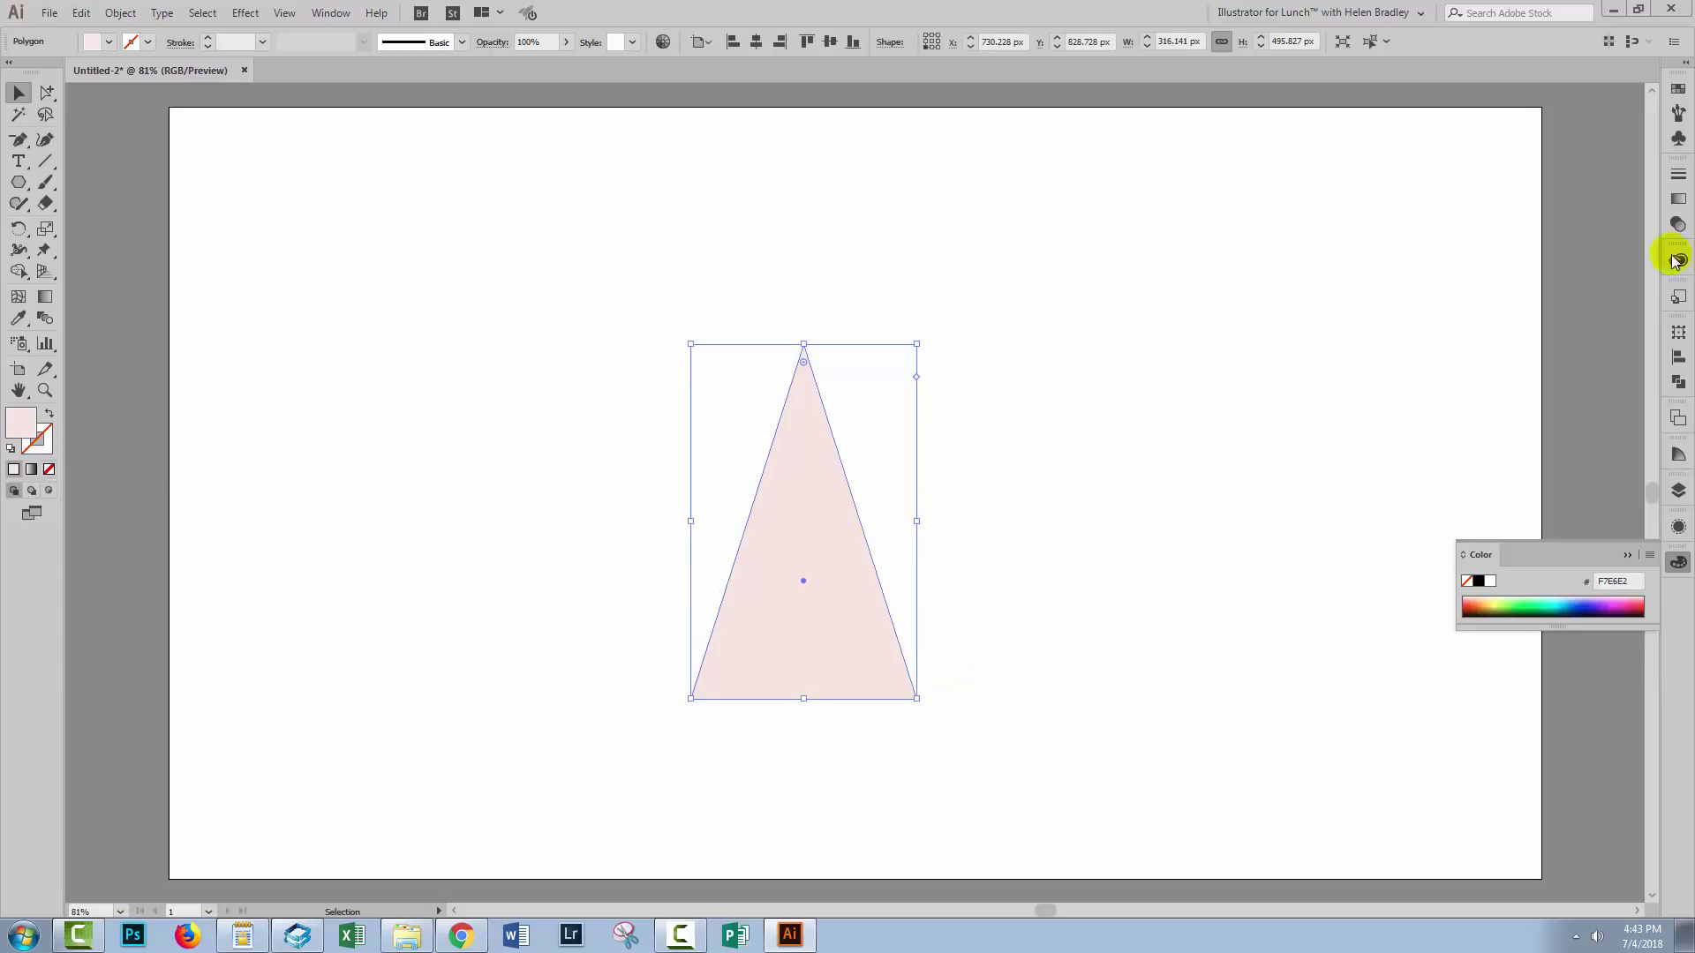
Change the triangle's fill to a deeper pink from the colour picker
{"action": "left_click", "coordinate": [1678, 89]}
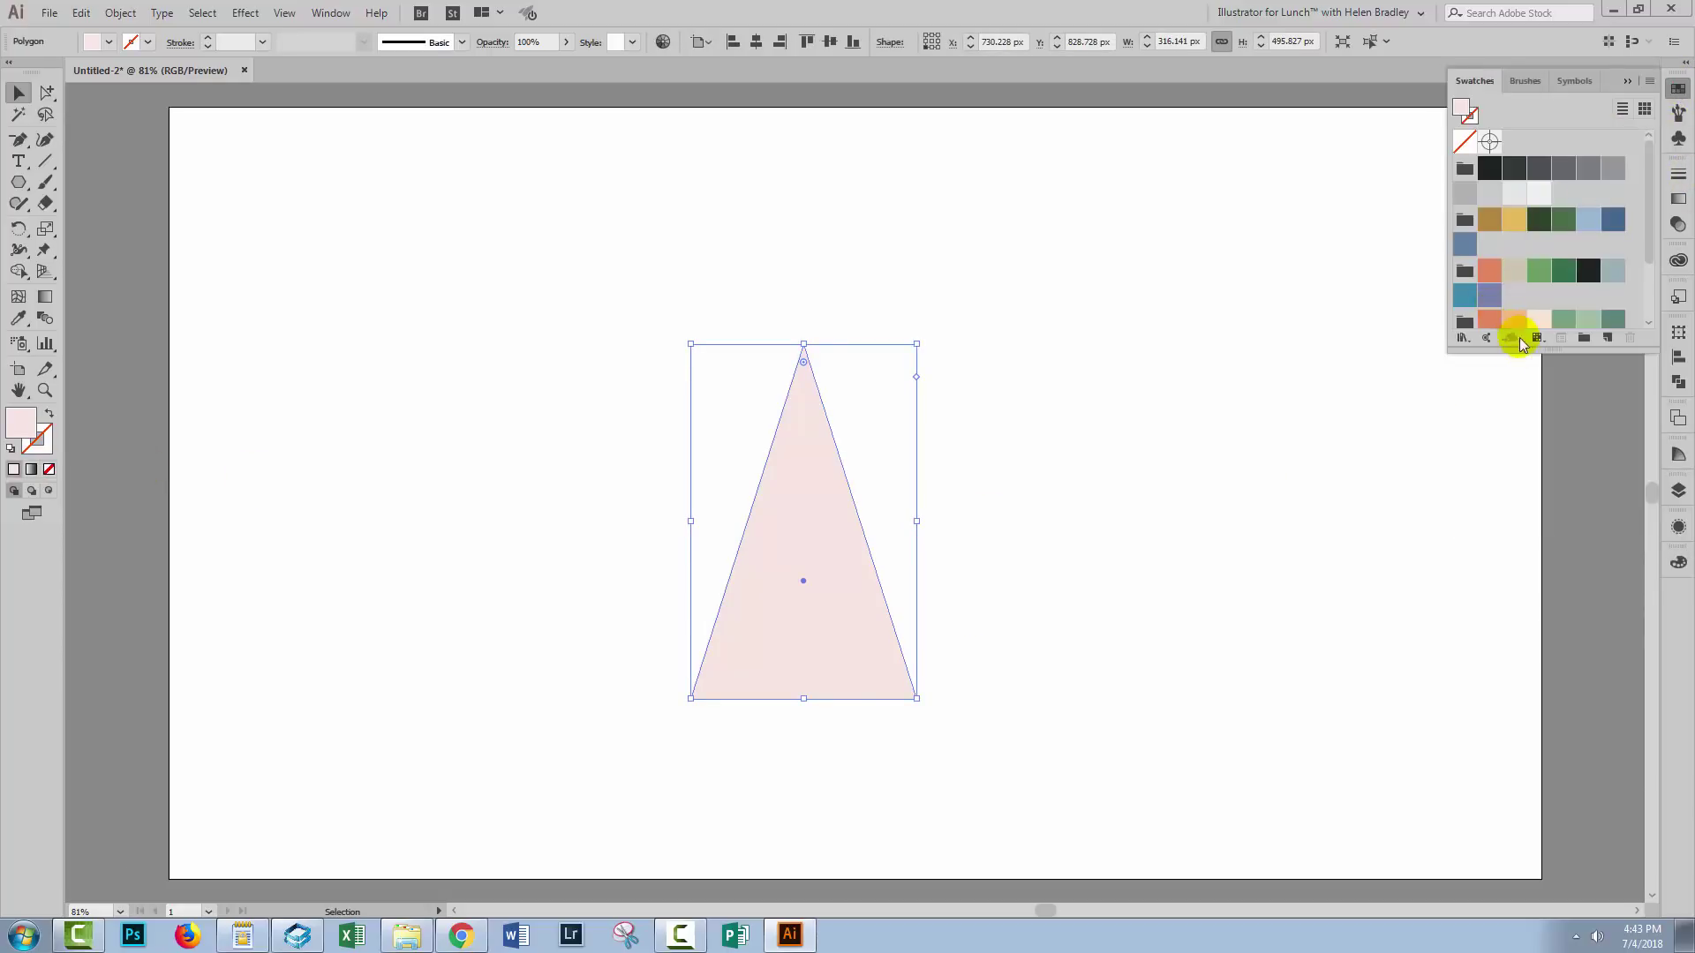
{"action": "left_click_drag", "start_coordinate": [1510, 353], "coordinate": [1494, 510]}
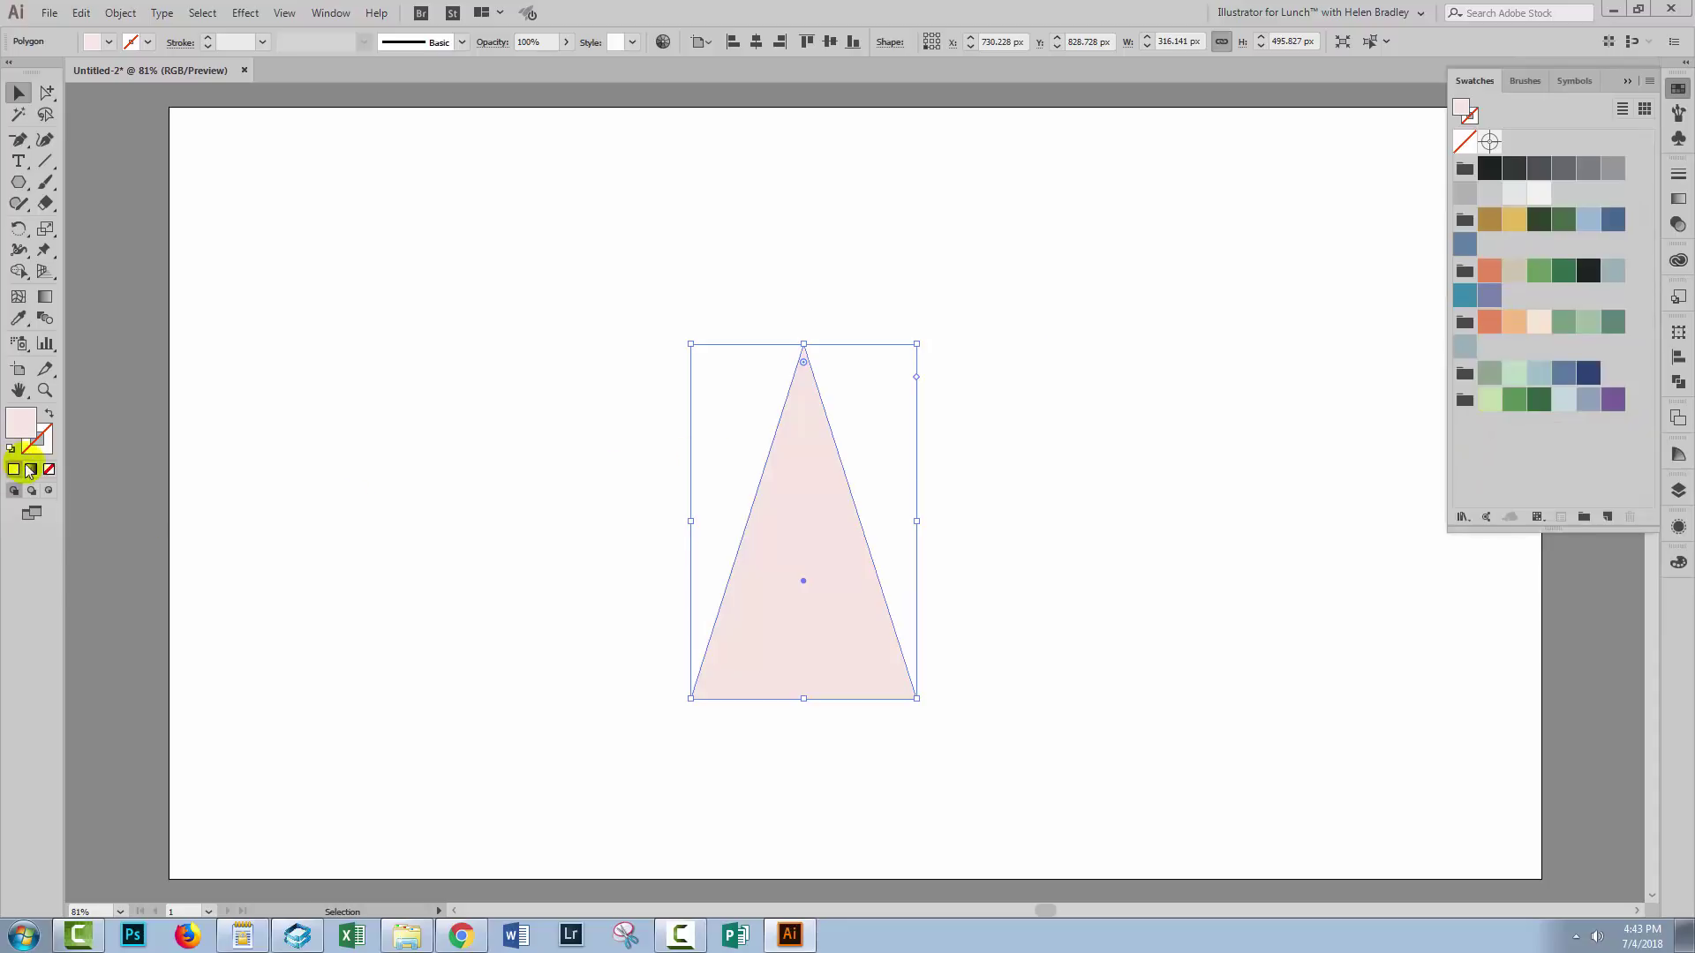
{"action": "double_click", "coordinate": [20, 422]}
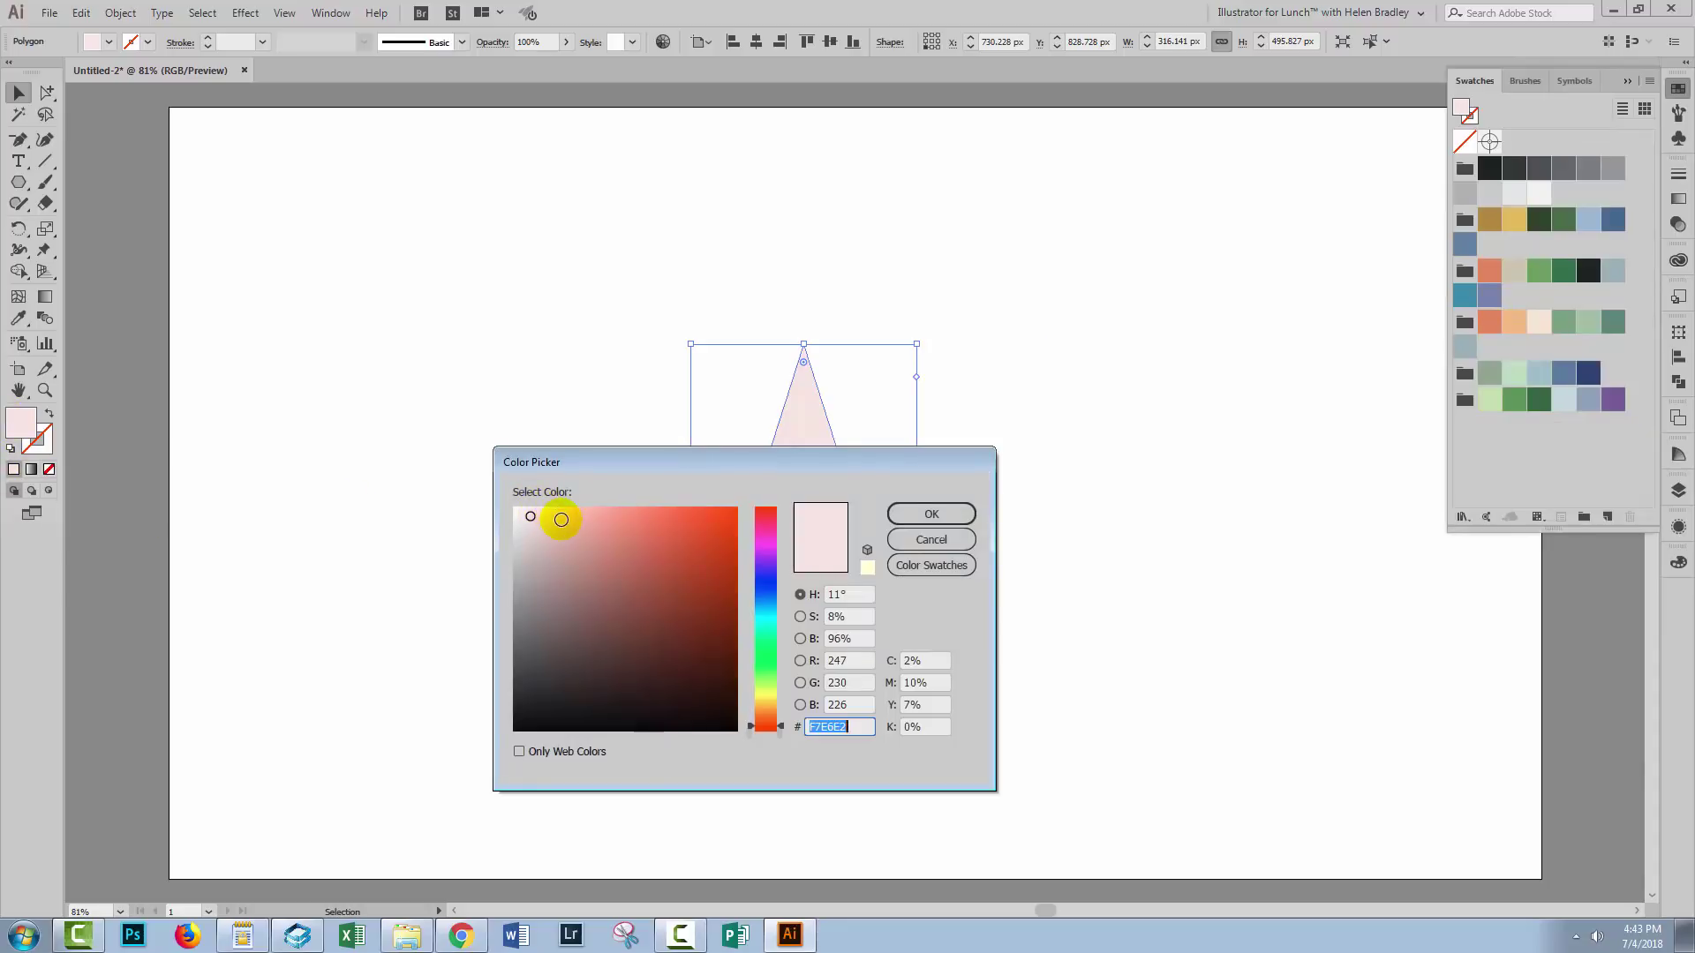
{"action": "left_click", "coordinate": [561, 520]}
{"action": "left_click", "coordinate": [924, 515]}
{"action": "left_click", "coordinate": [1078, 599]}
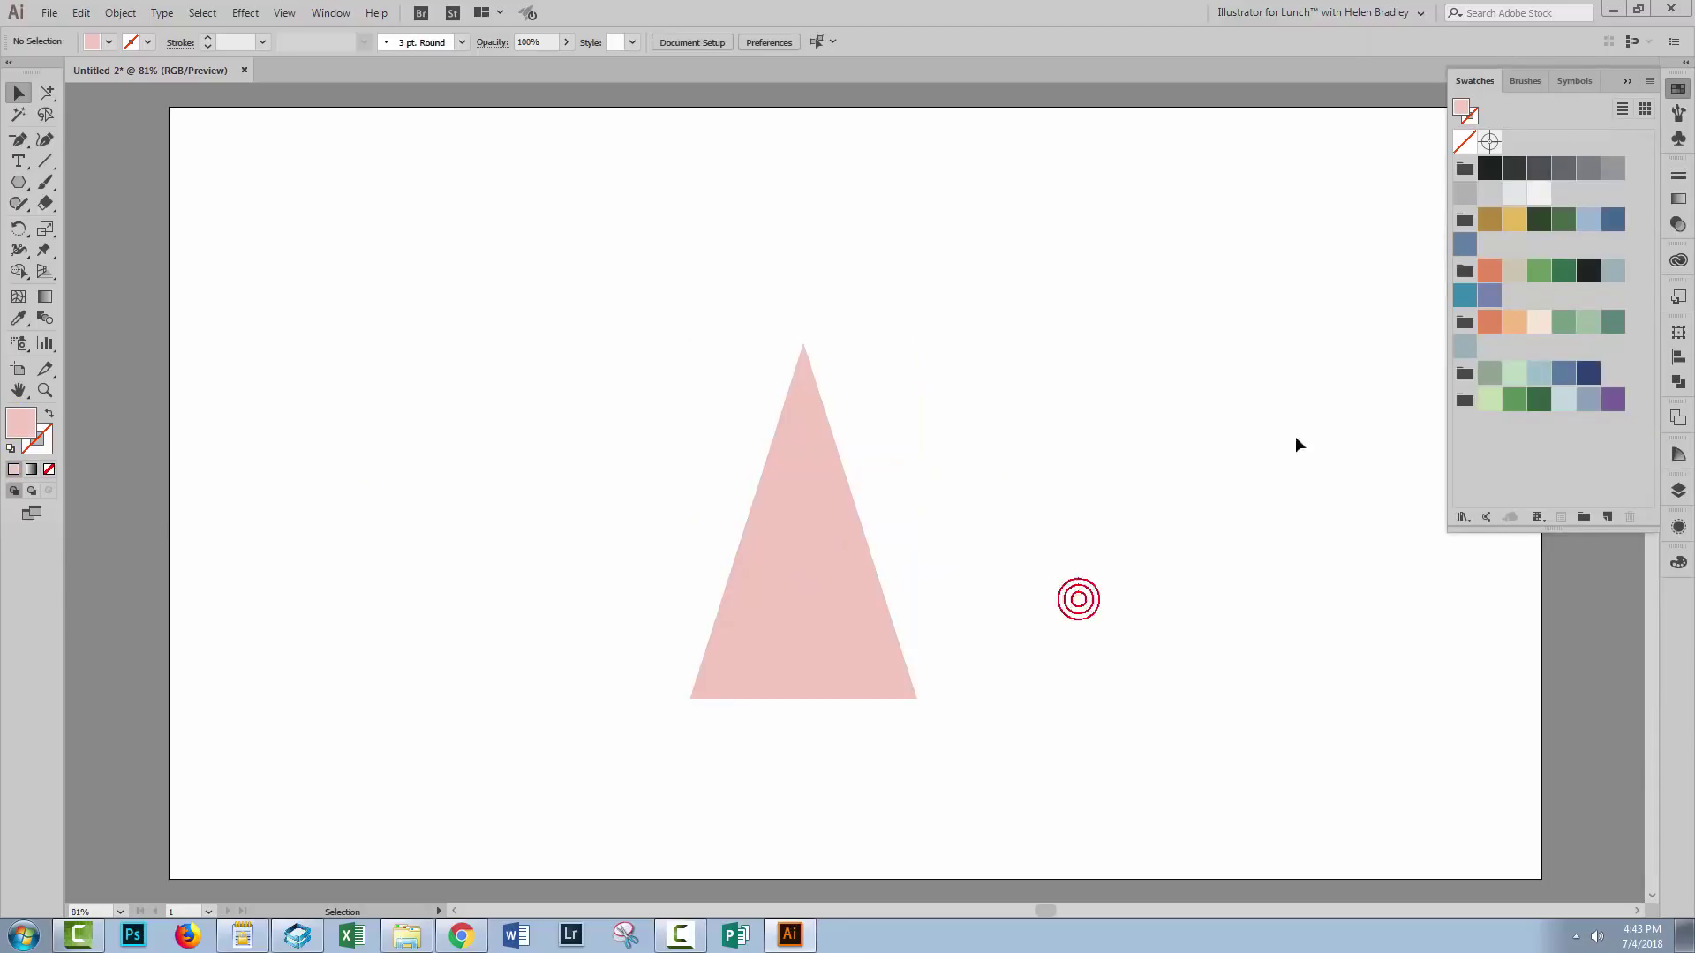
{"action": "left_click", "coordinate": [1628, 78]}
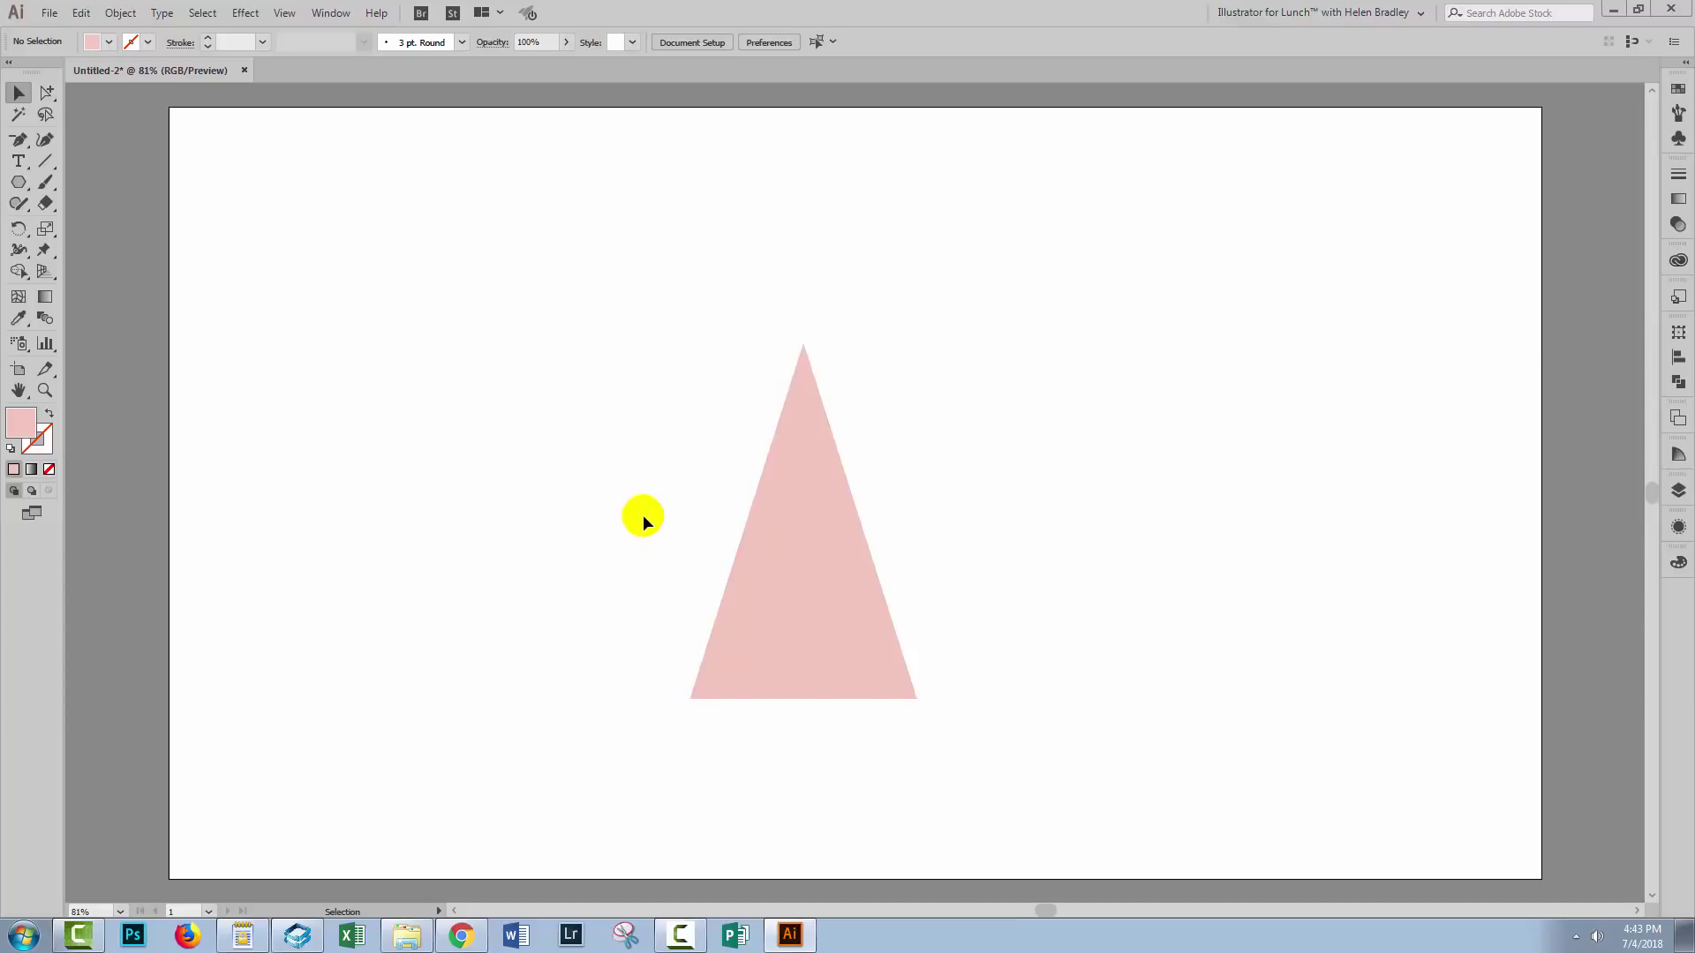
Add anchor points midway along each side of the pink triangle
{"action": "left_click_drag", "start_coordinate": [615, 492], "coordinate": [1038, 713]}
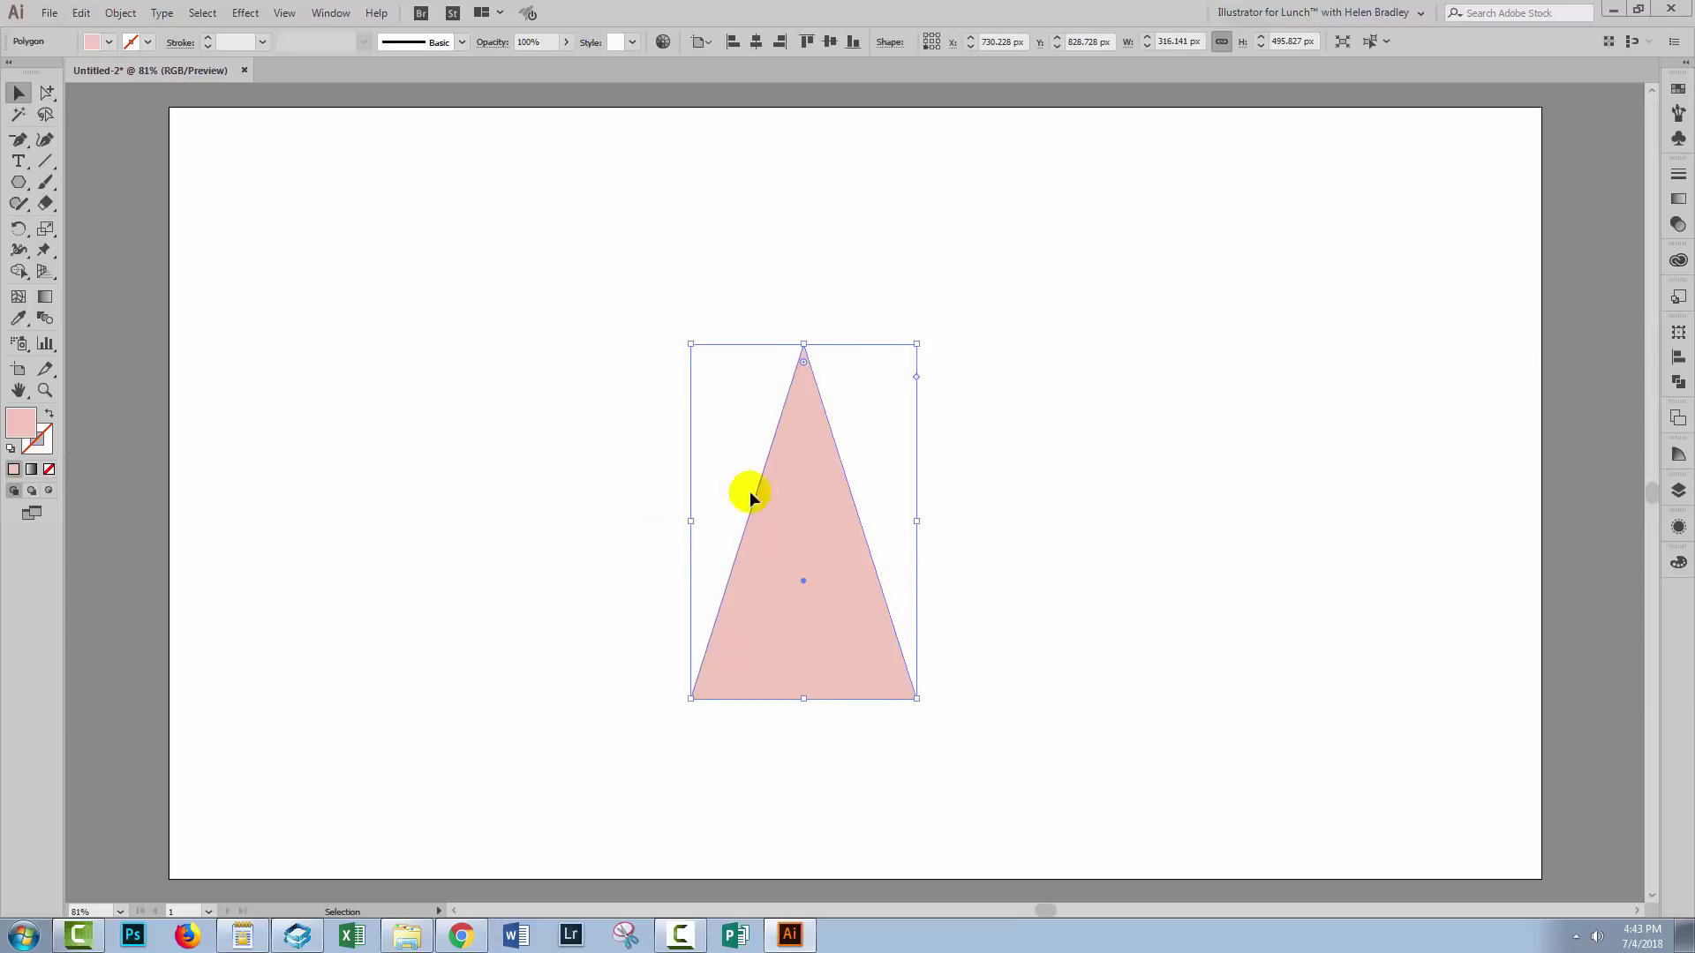
{"action": "left_click", "coordinate": [120, 12]}
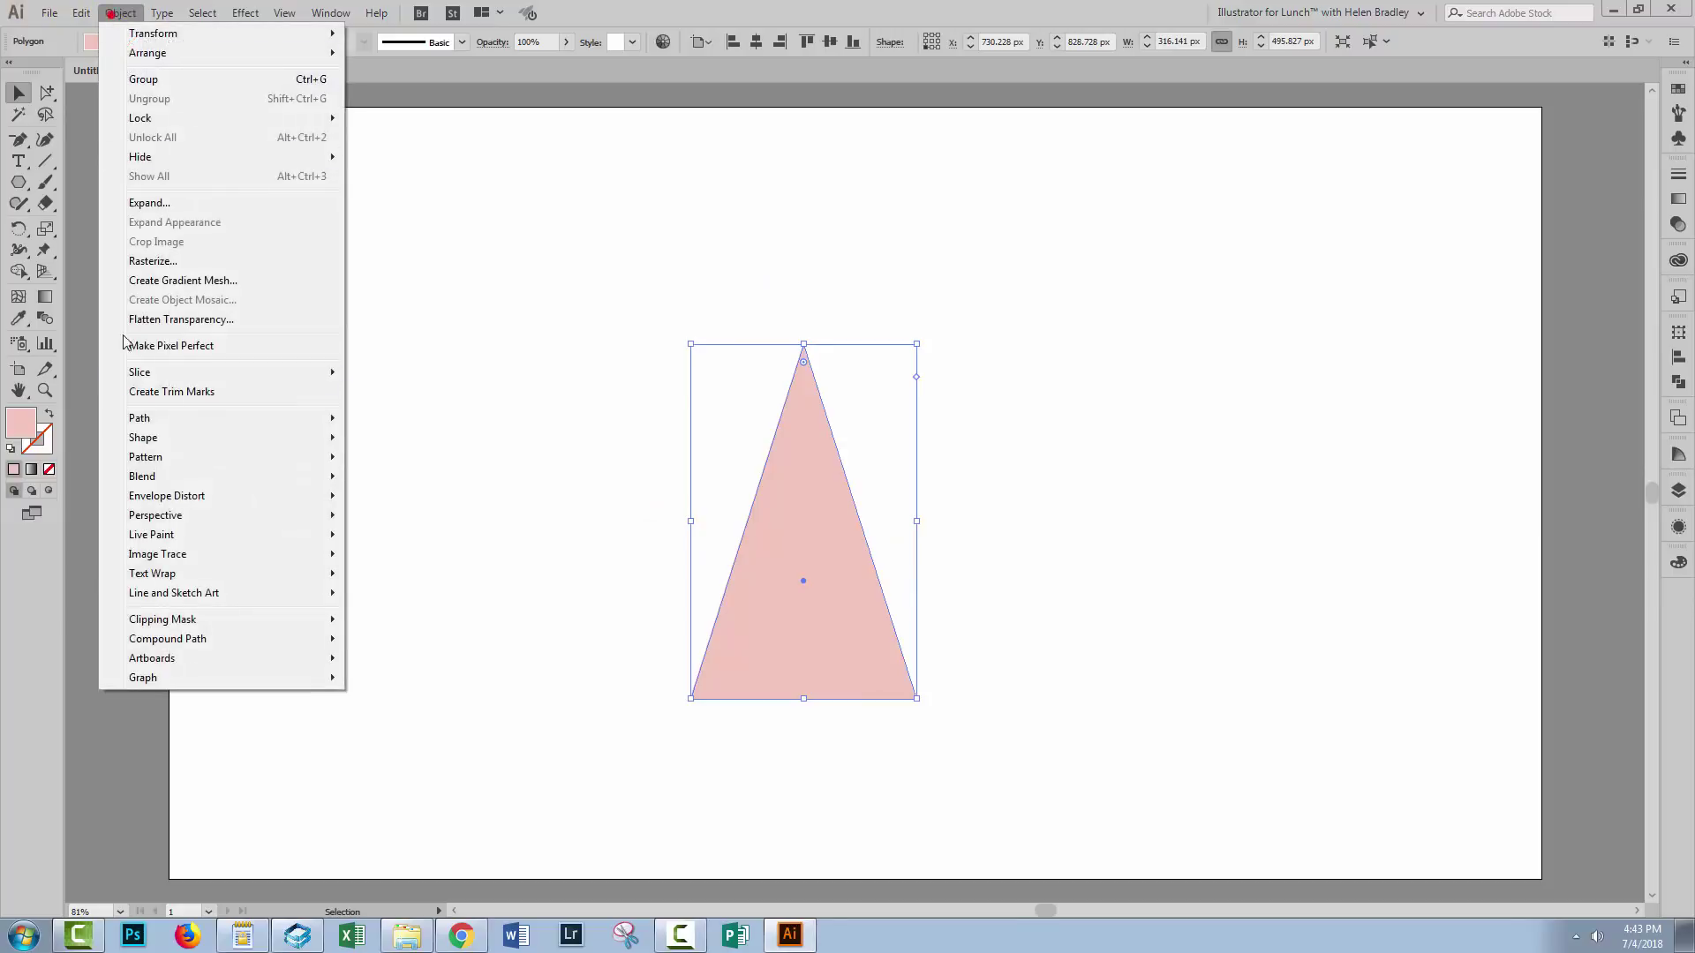
{"action": "mouse_move", "coordinate": [143, 419]}
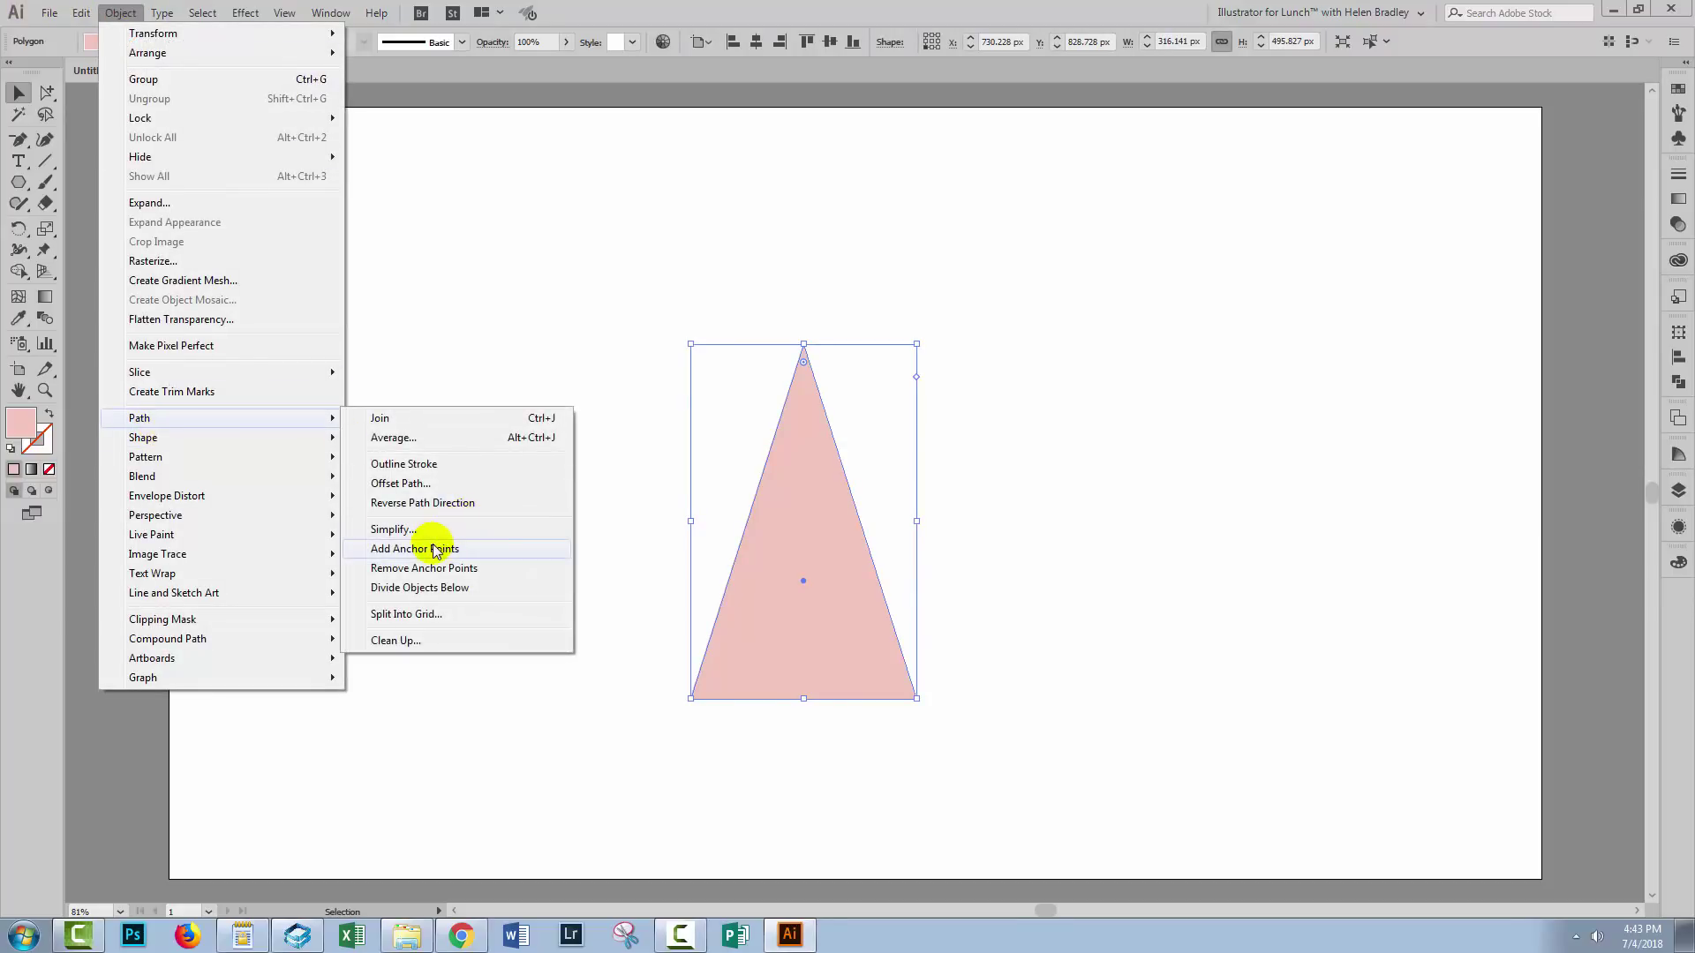
{"action": "left_click", "coordinate": [431, 543]}
Delete the lower-left corner and left midpoint anchors, leaving a right-angled triangle
{"action": "left_click", "coordinate": [46, 92]}
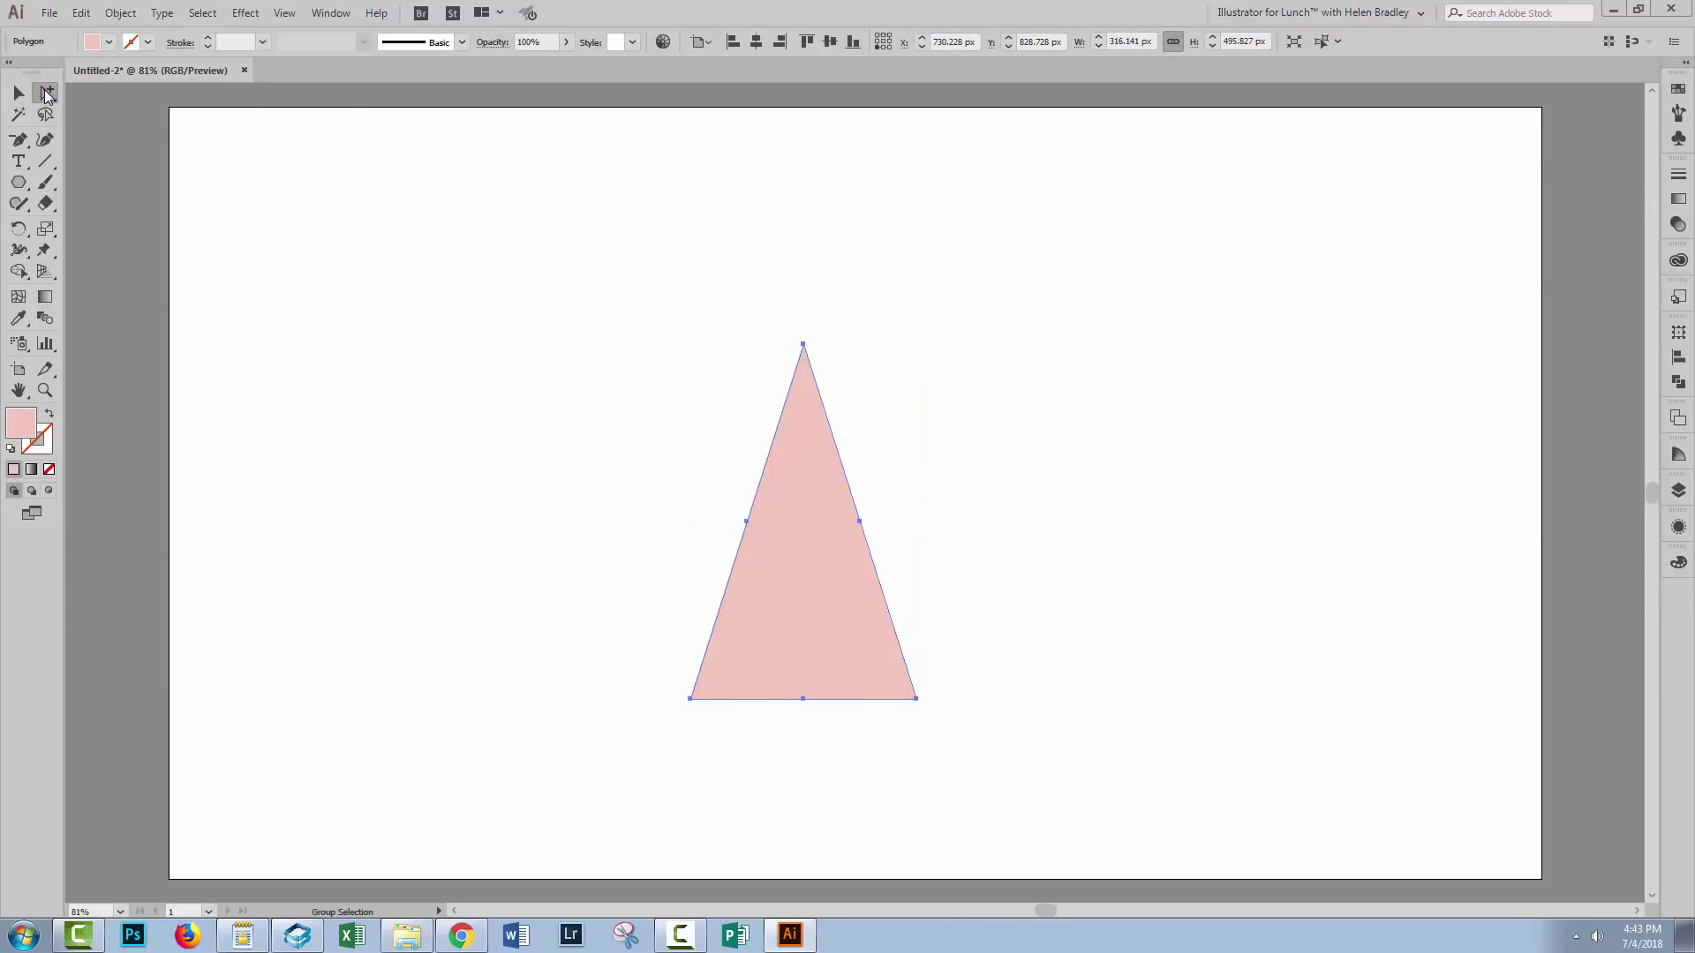
{"action": "left_click", "coordinate": [557, 496]}
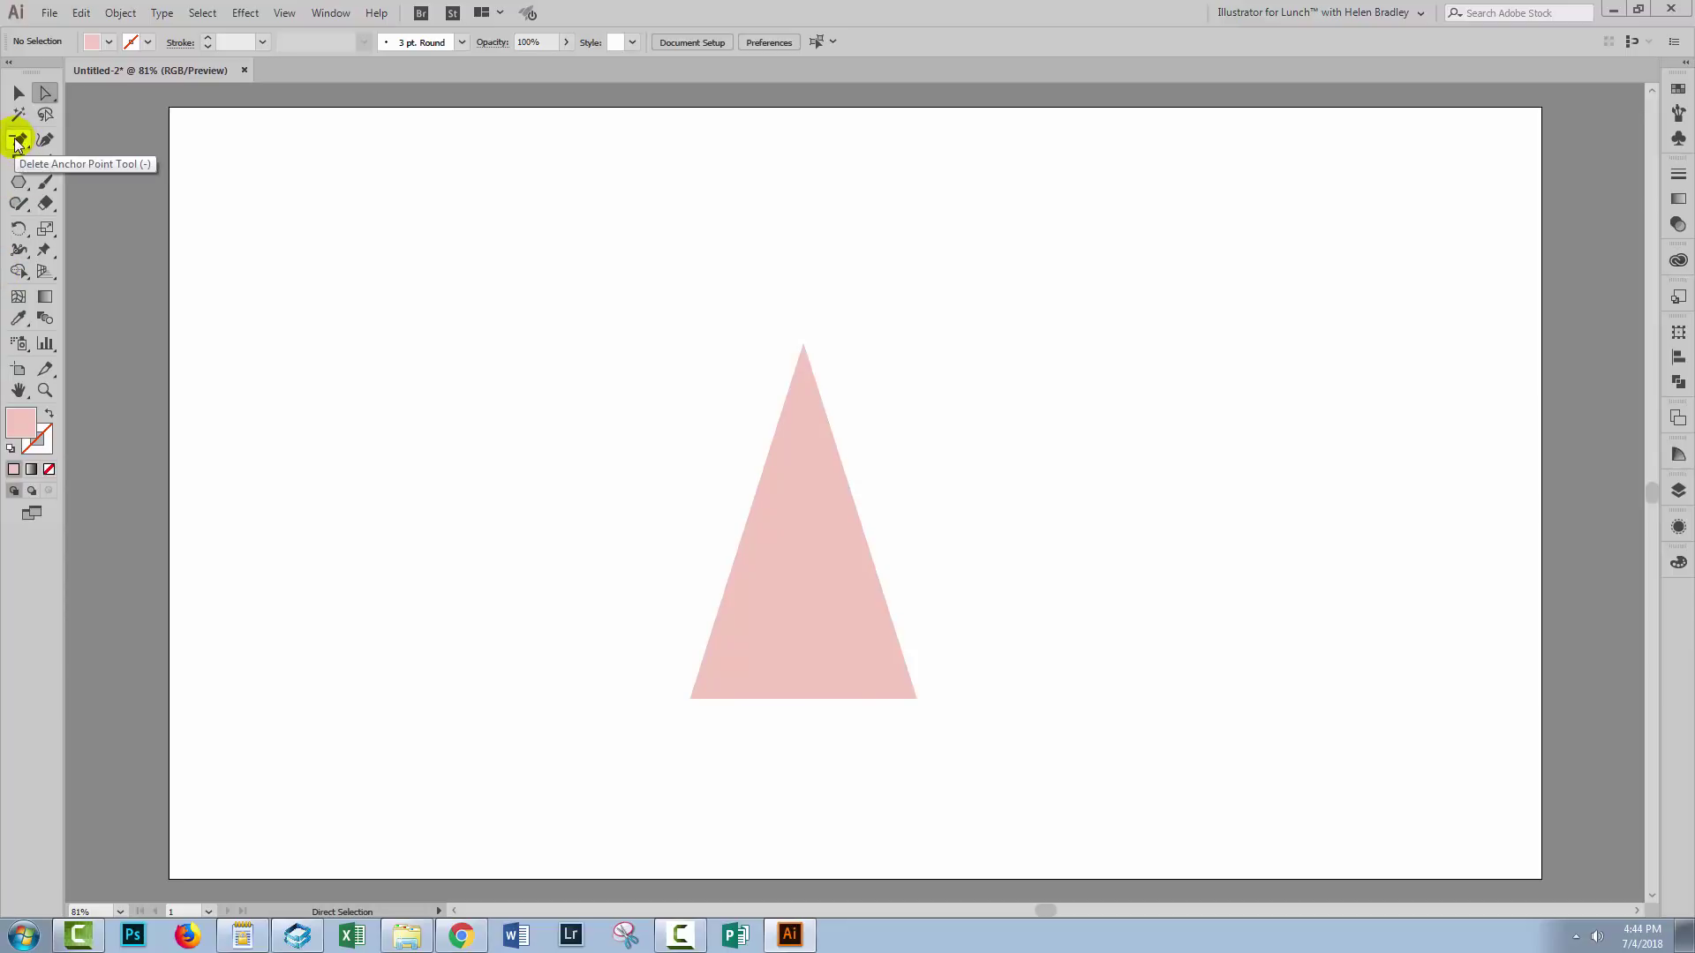
{"action": "left_click", "coordinate": [16, 141]}
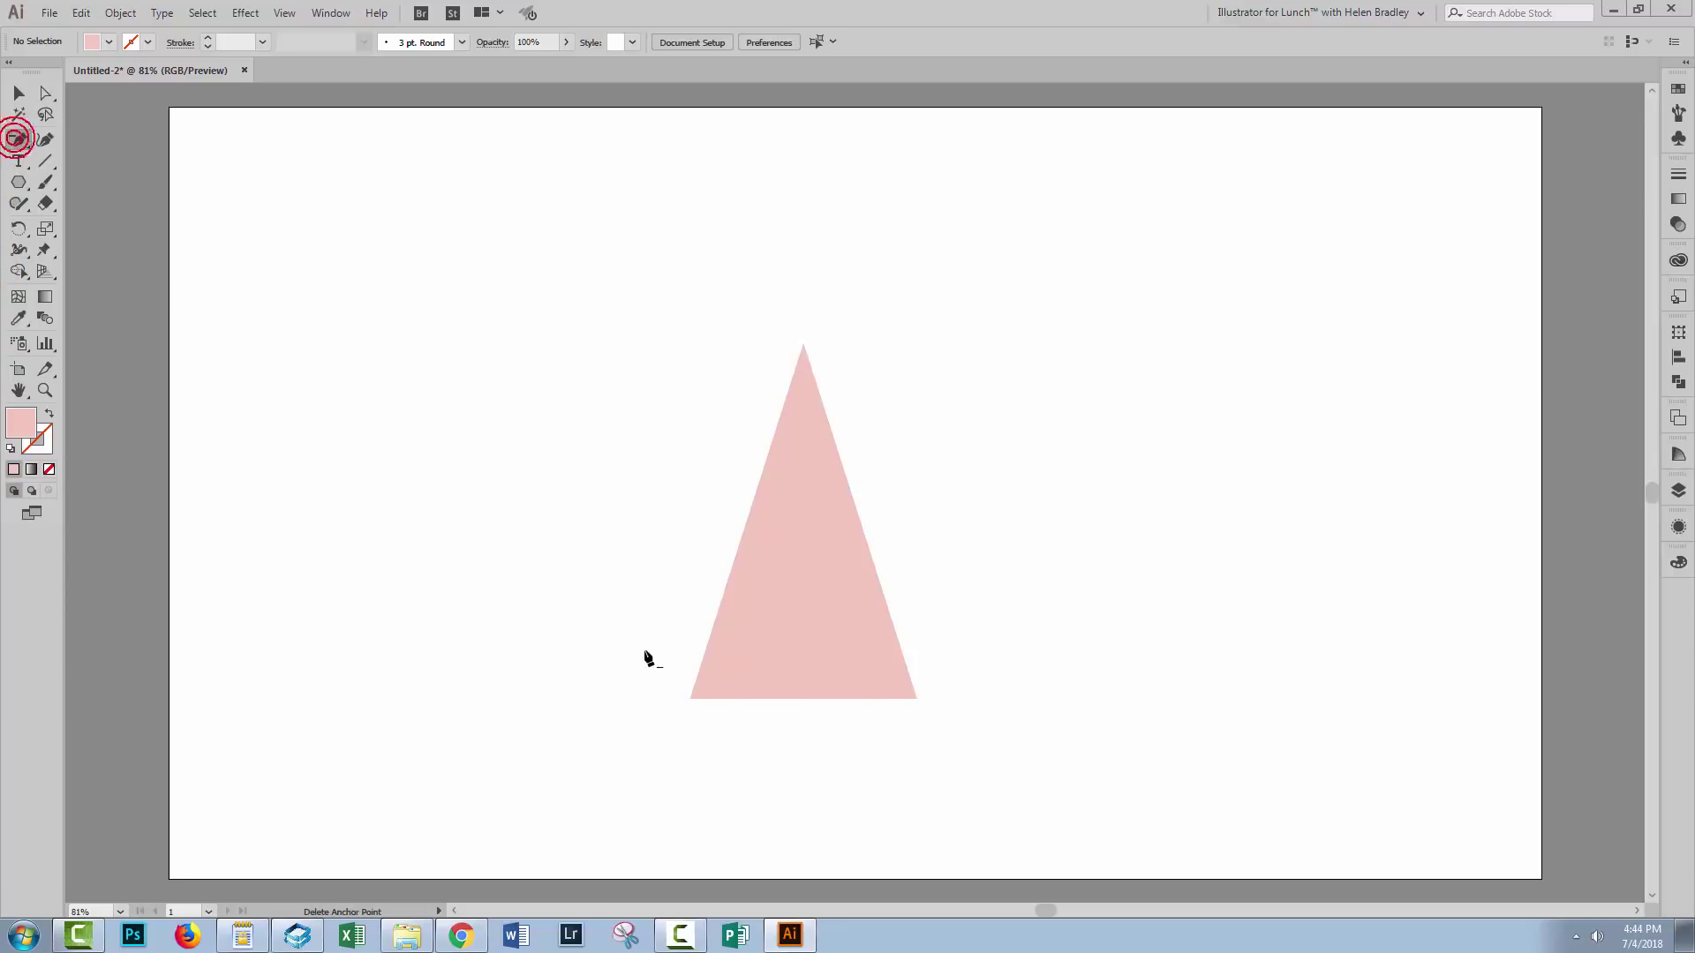
{"action": "left_click", "coordinate": [690, 702]}
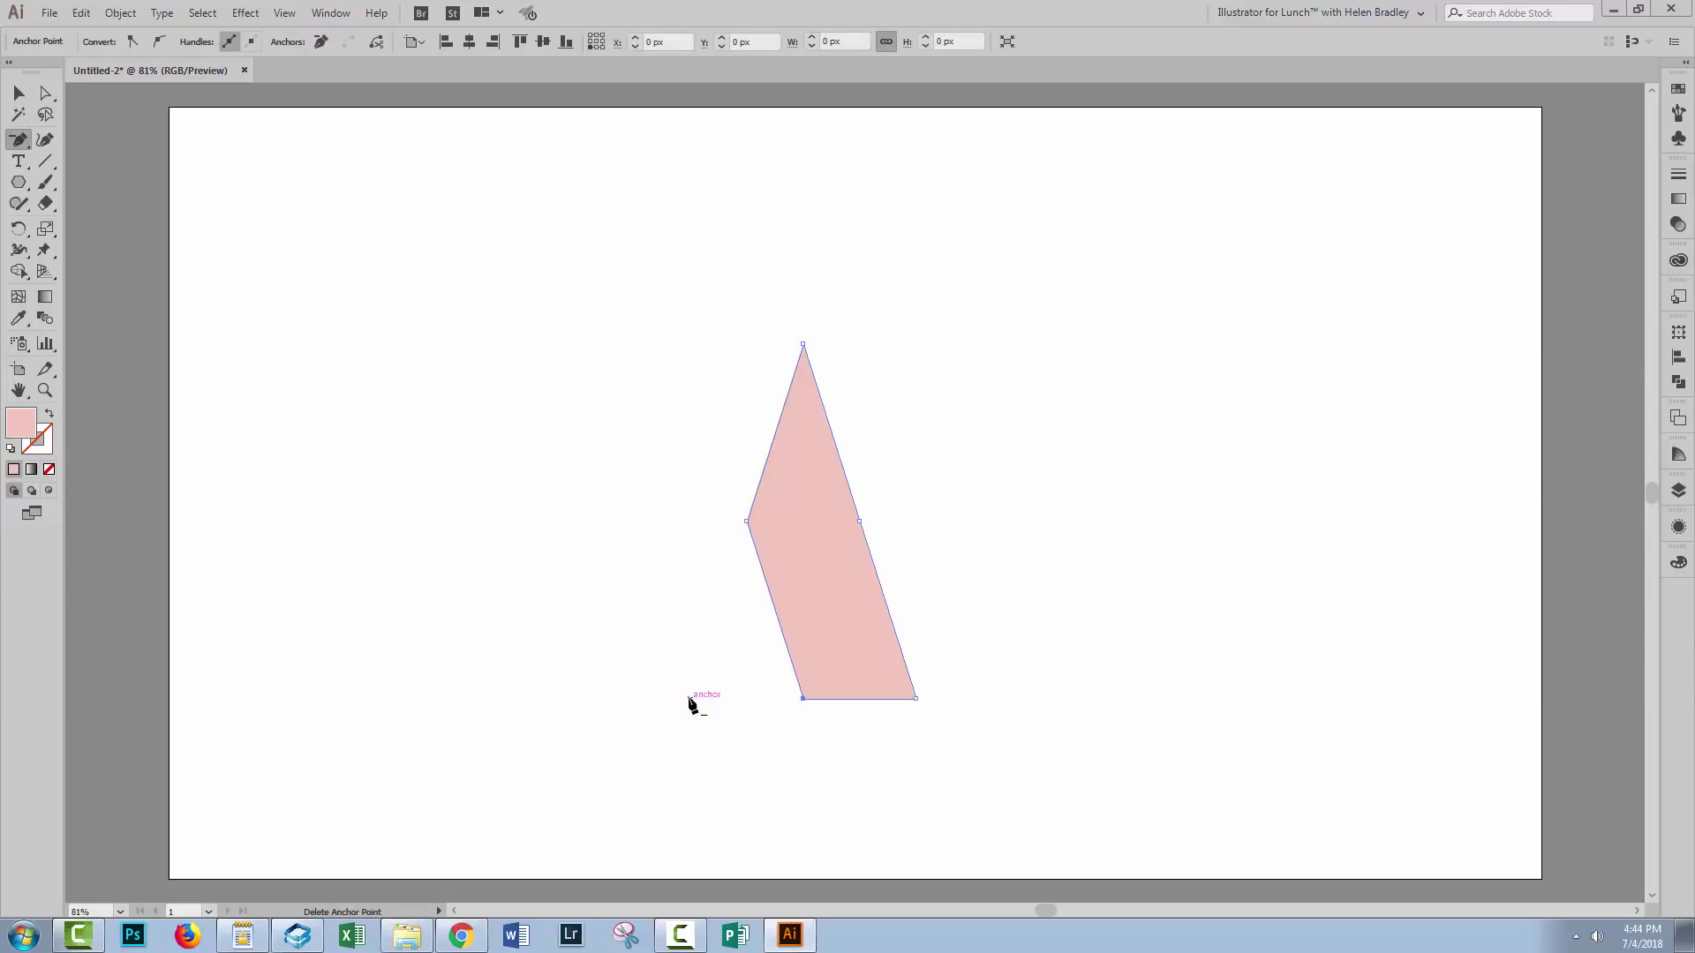
{"action": "left_click", "coordinate": [746, 522]}
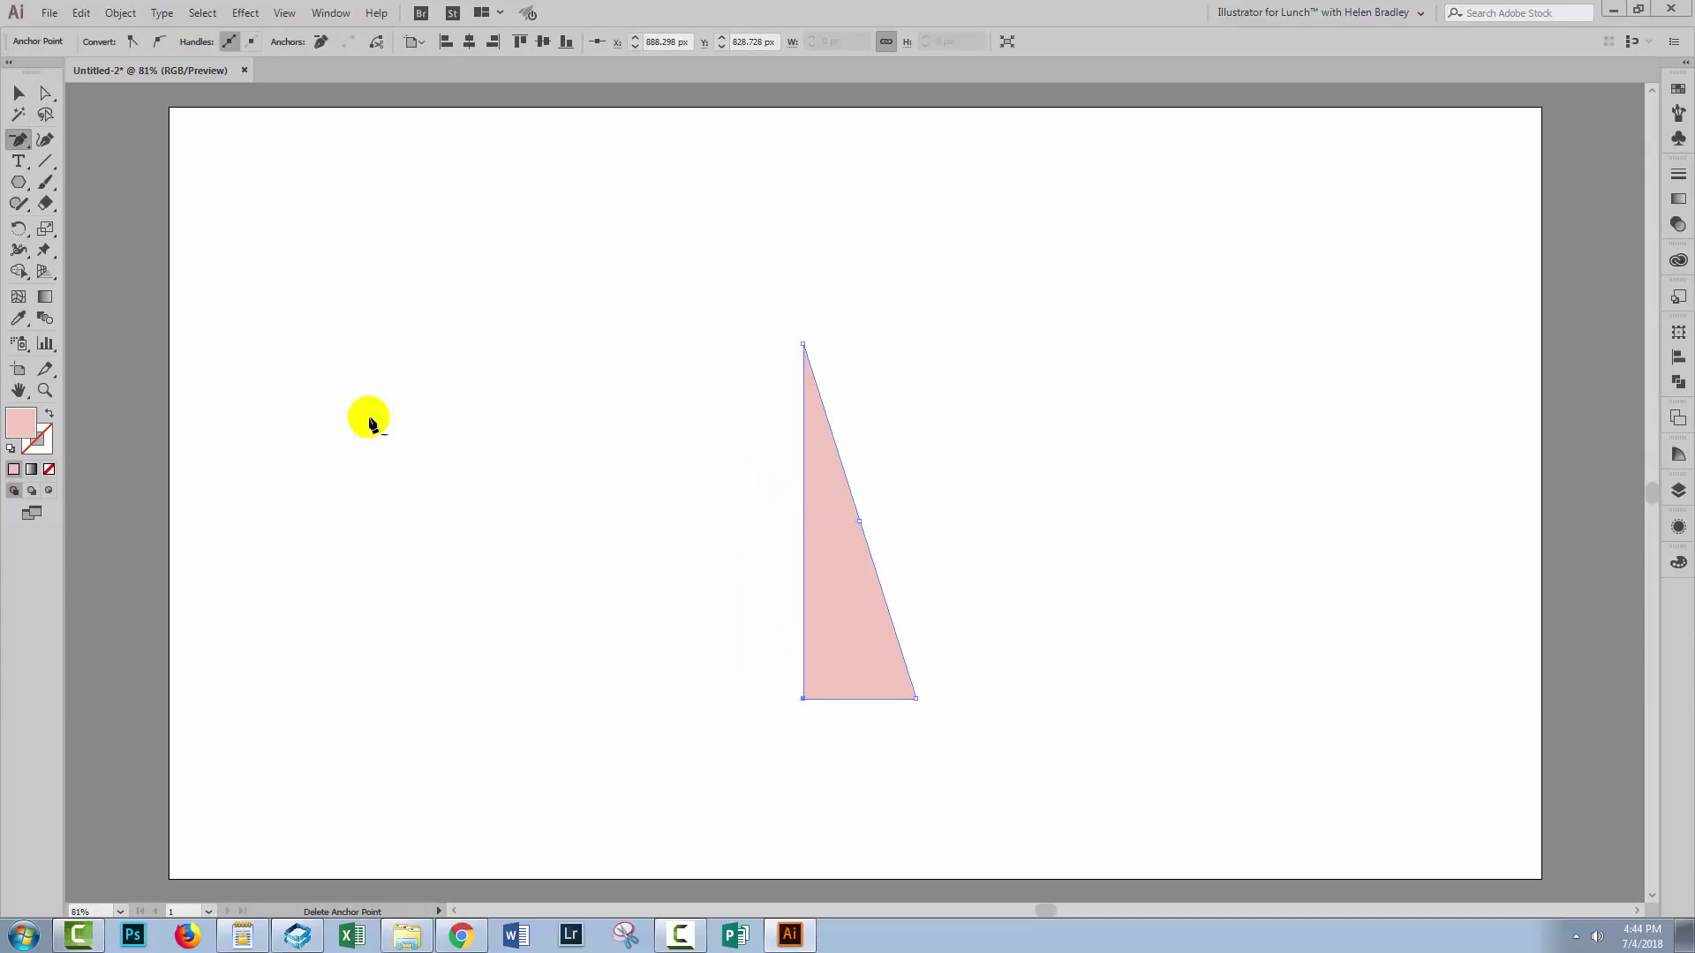
Move the right triangle slightly up and to the right
{"action": "left_click", "coordinate": [17, 95]}
{"action": "left_click", "coordinate": [474, 395]}
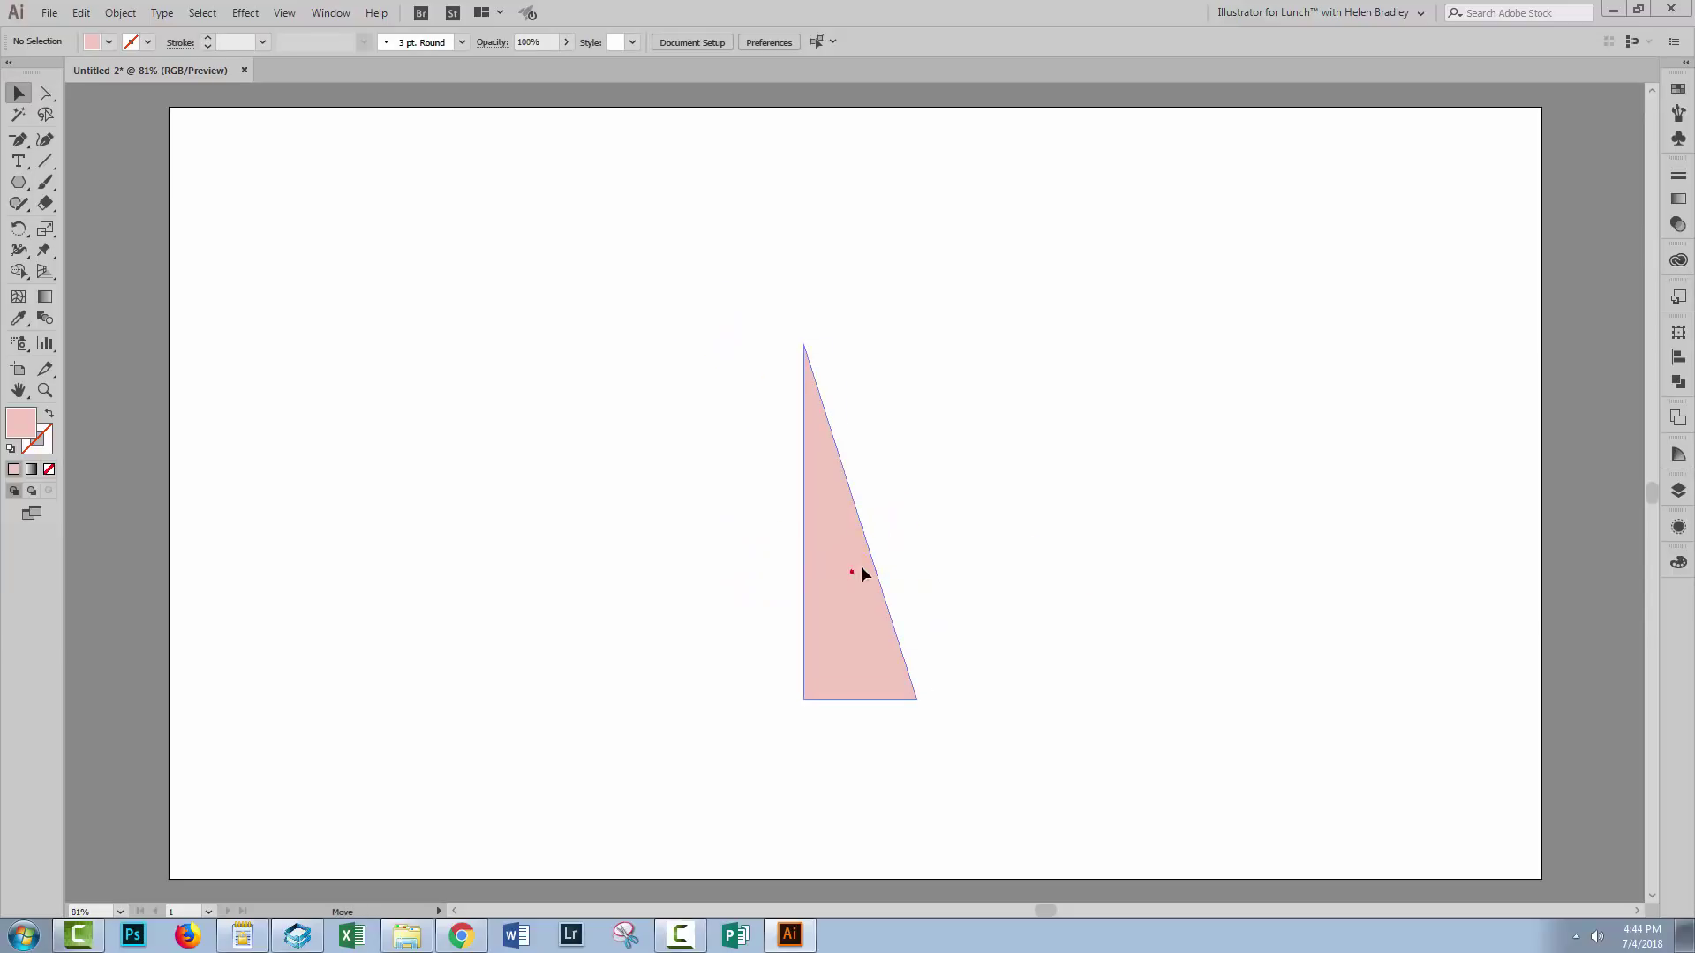
{"action": "left_click_drag", "start_coordinate": [847, 575], "coordinate": [888, 538]}
{"action": "left_click", "coordinate": [948, 473]}
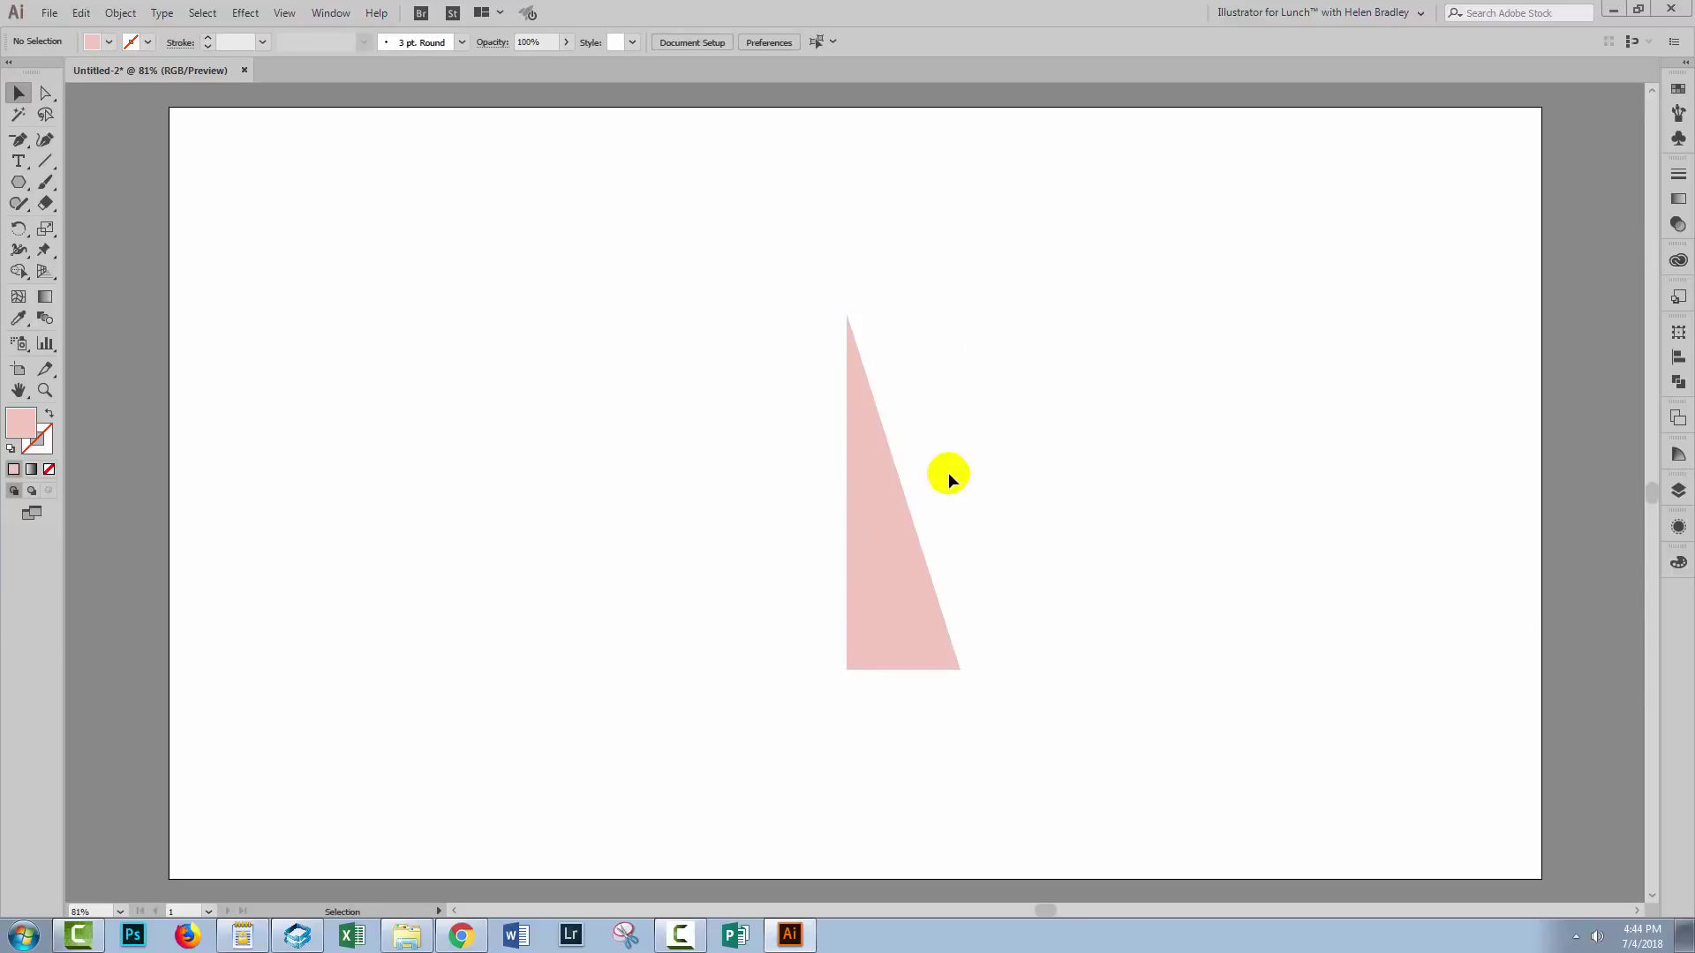
{"action": "left_click", "coordinate": [128, 18]}
{"action": "mouse_move", "coordinate": [182, 417]}
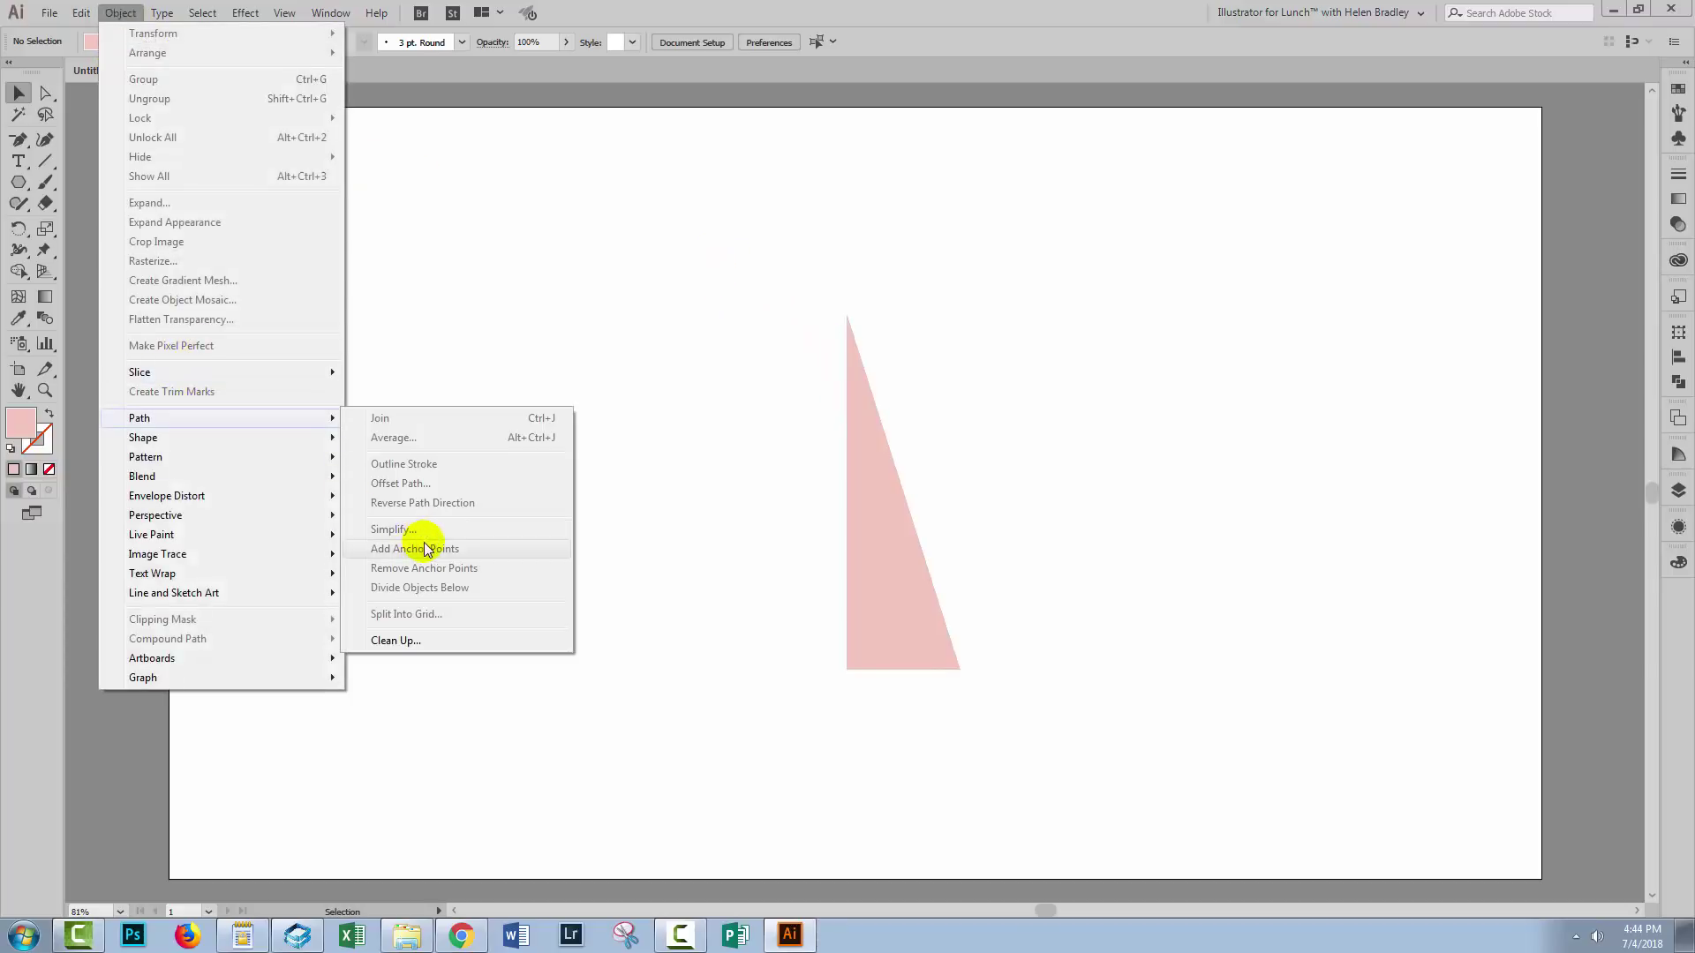
{"action": "left_click", "coordinate": [916, 51]}
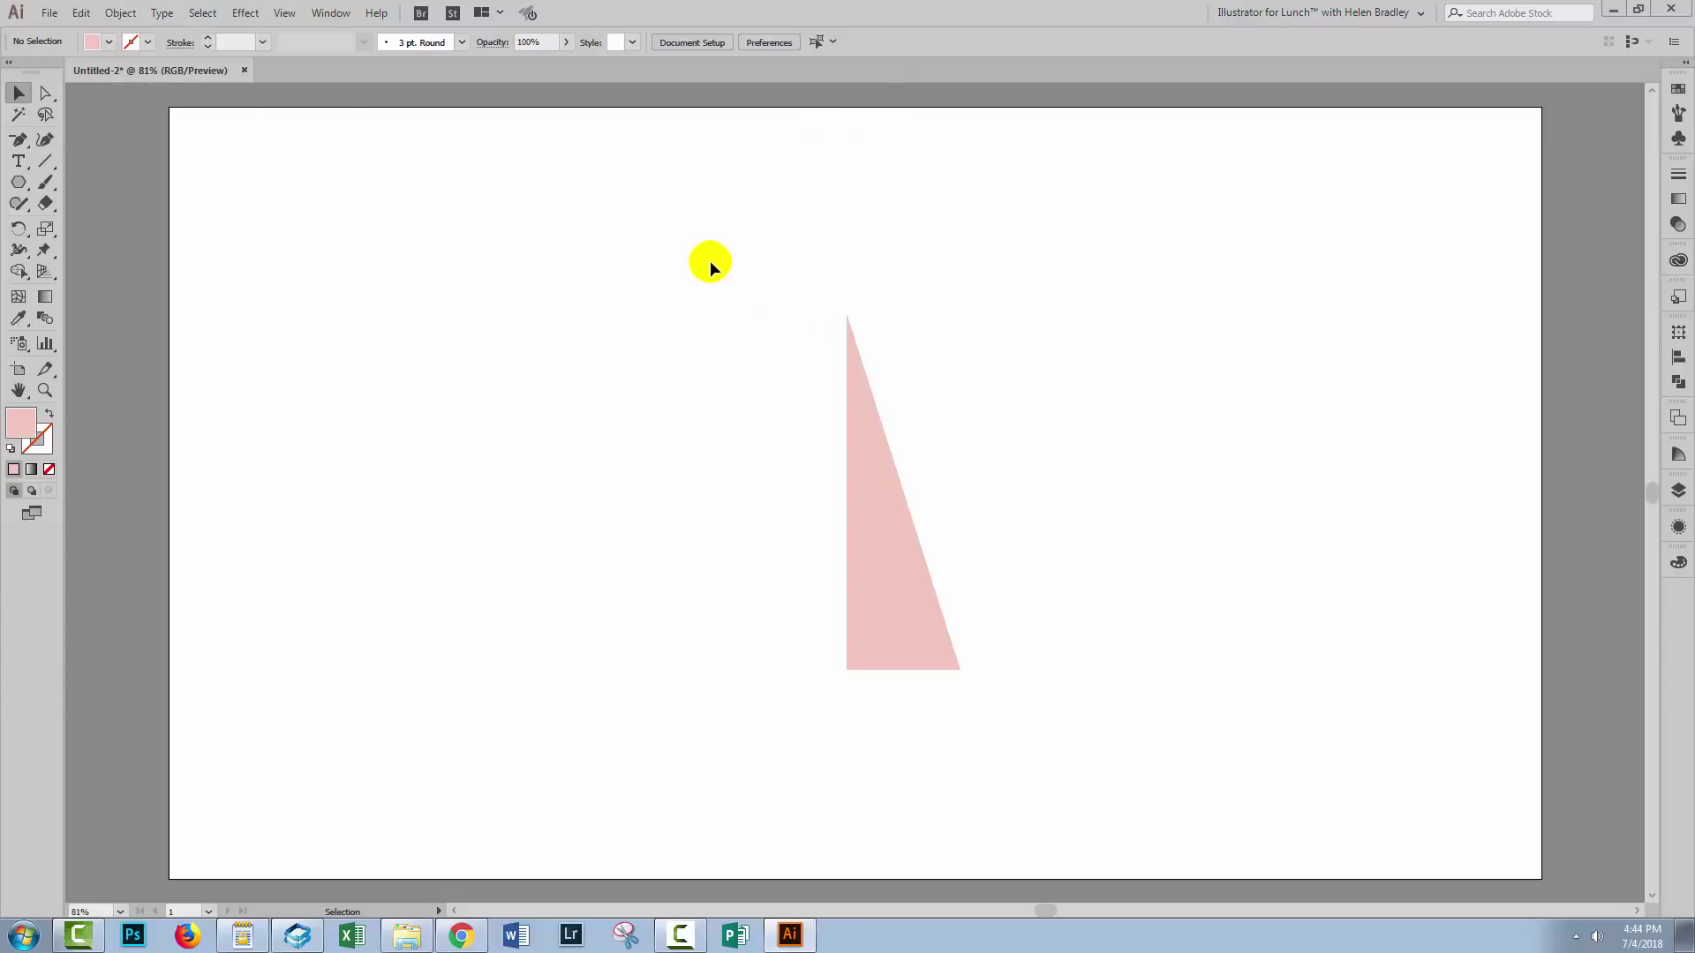
Select the pink triangle and show the Effect > 3D submenu
{"action": "left_click_drag", "start_coordinate": [683, 240], "coordinate": [1006, 704]}
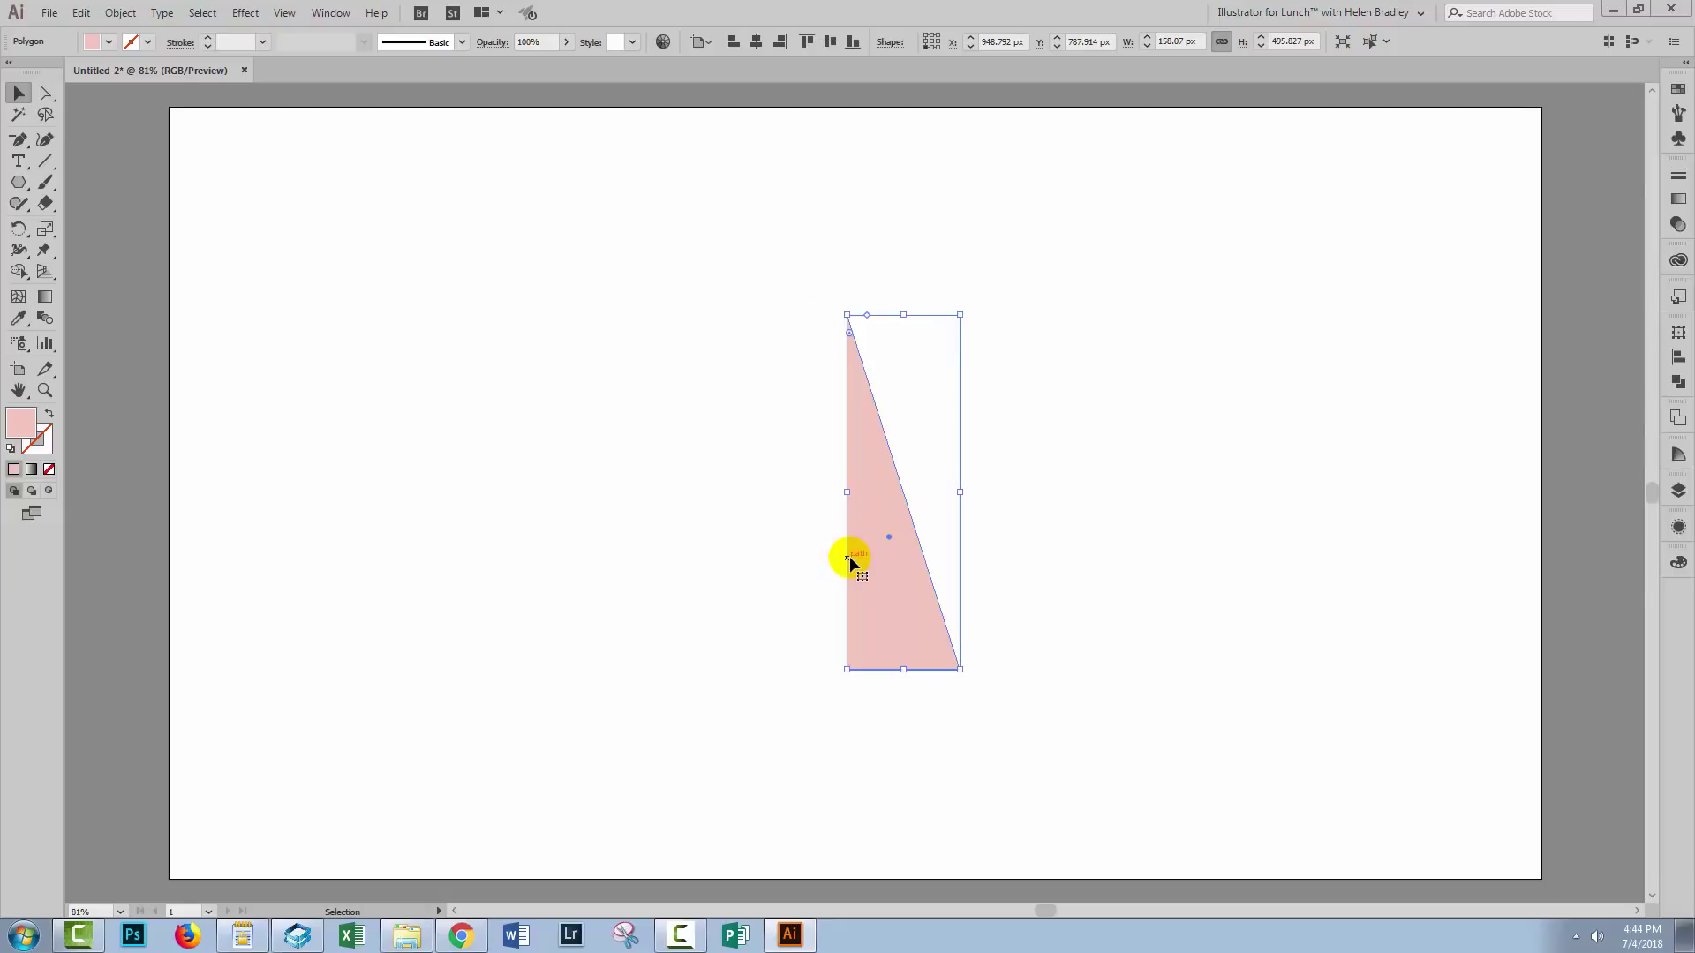
{"action": "left_click", "coordinate": [245, 14]}
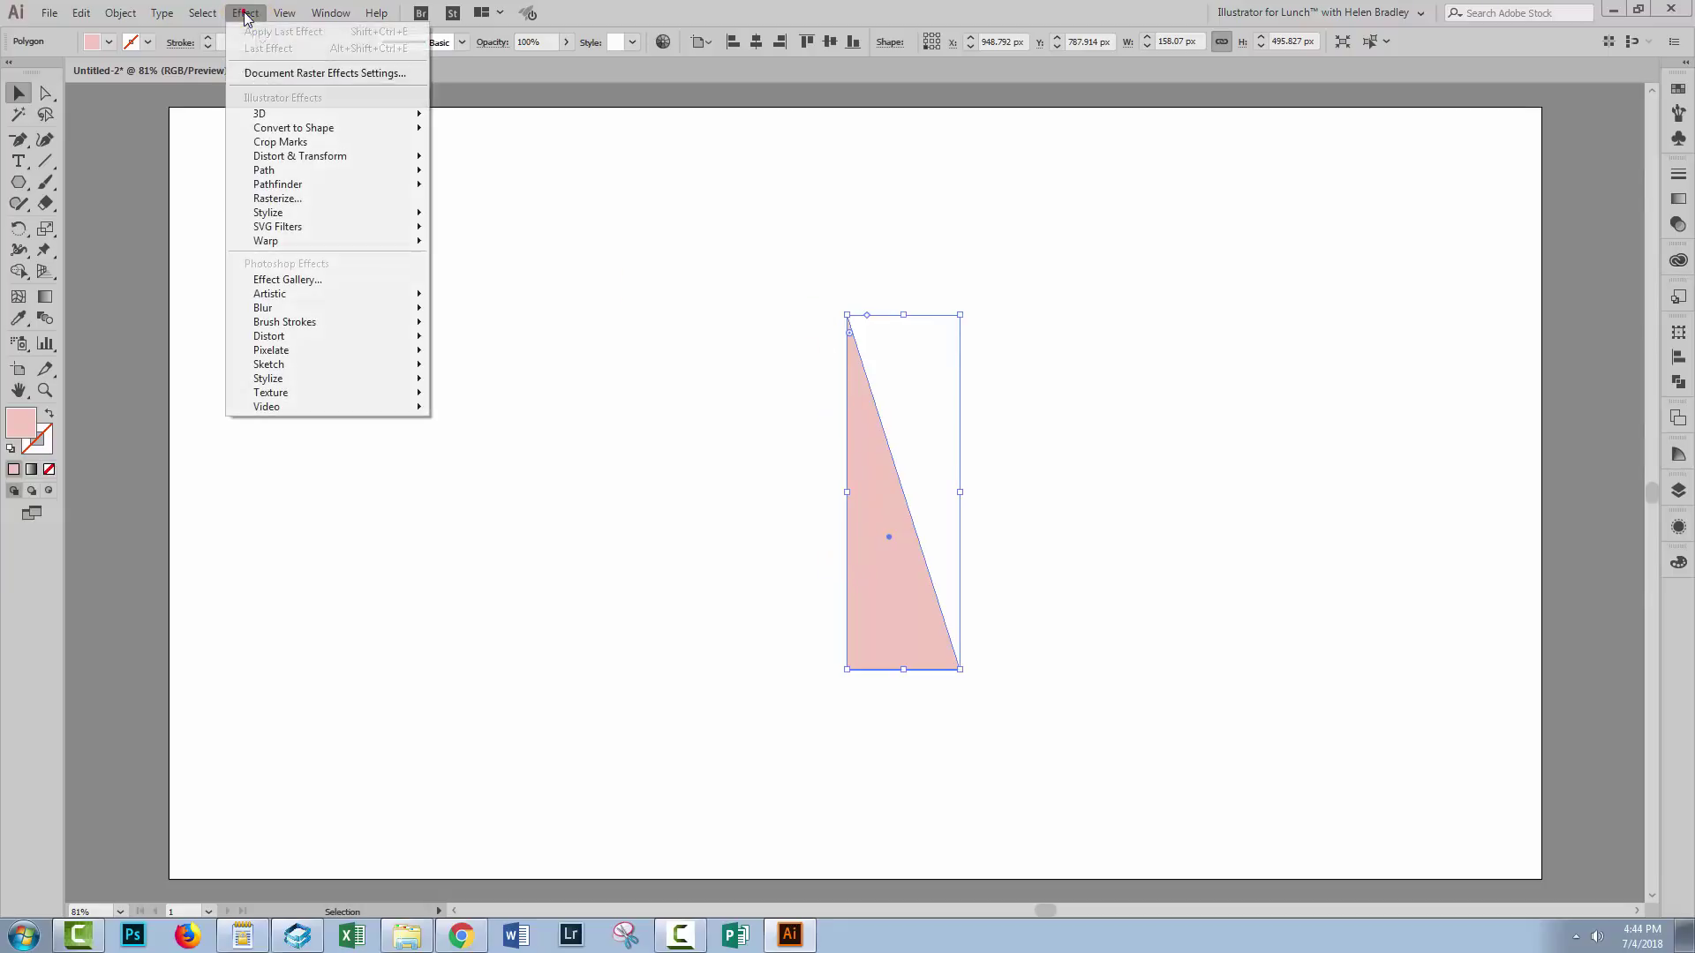
{"action": "mouse_move", "coordinate": [263, 112]}
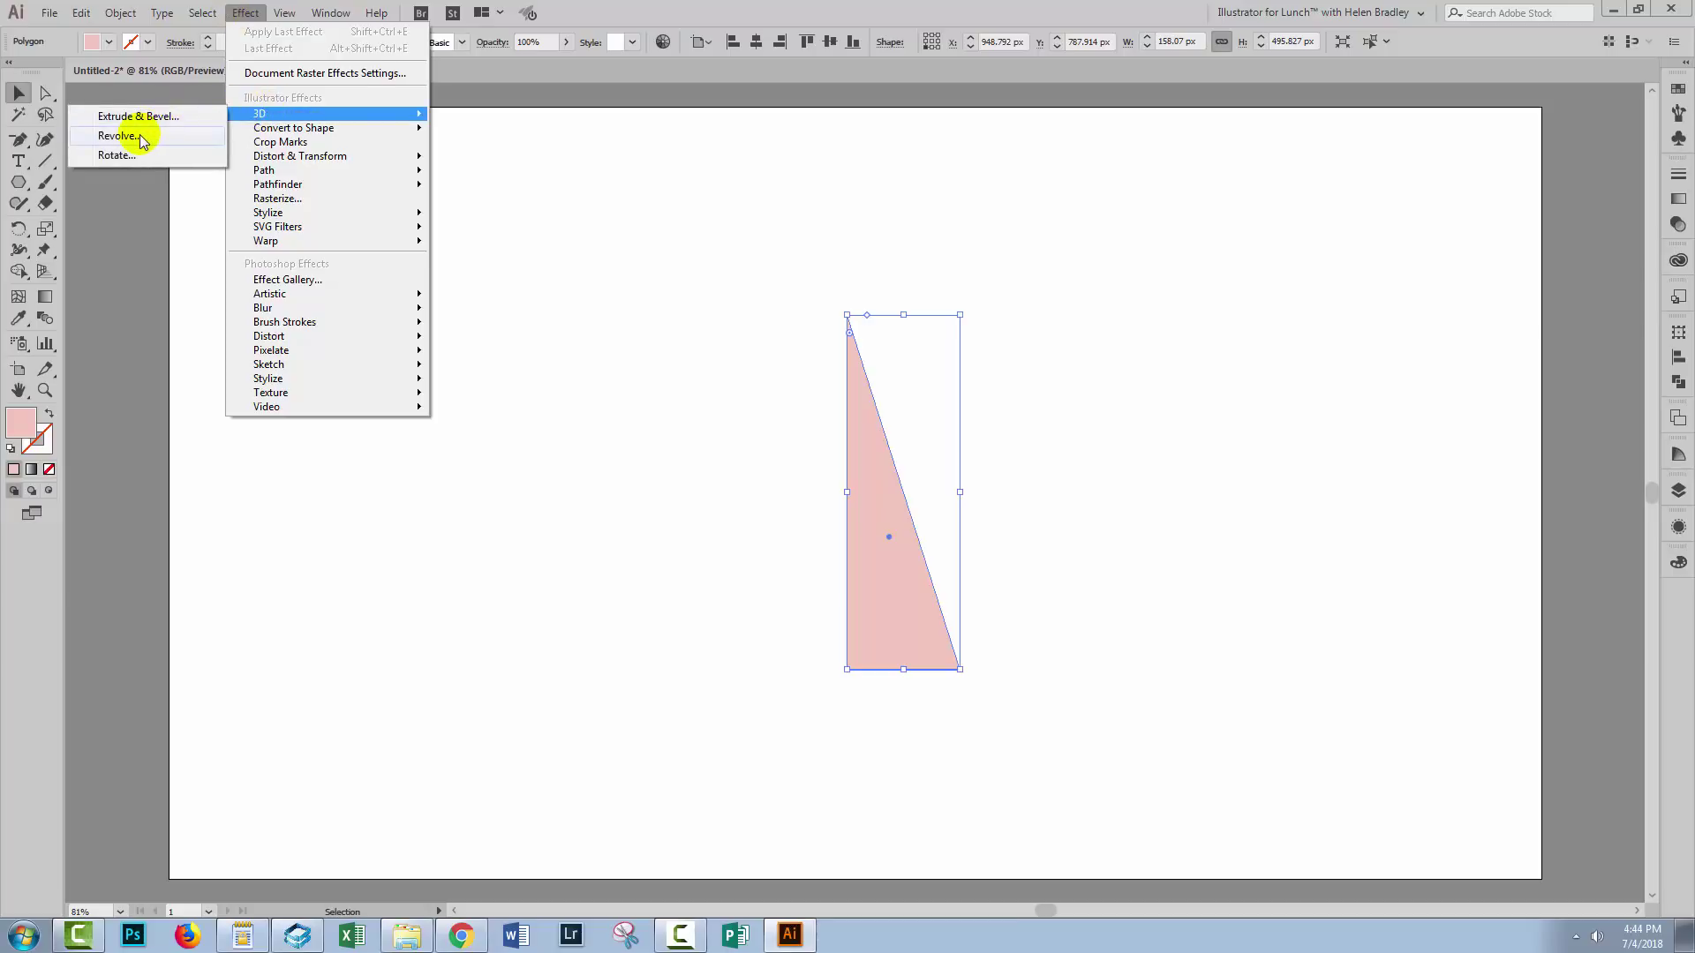
Apply 3D Revolve to the triangle with Preview on, showing a pink cone
{"action": "left_click", "coordinate": [142, 138]}
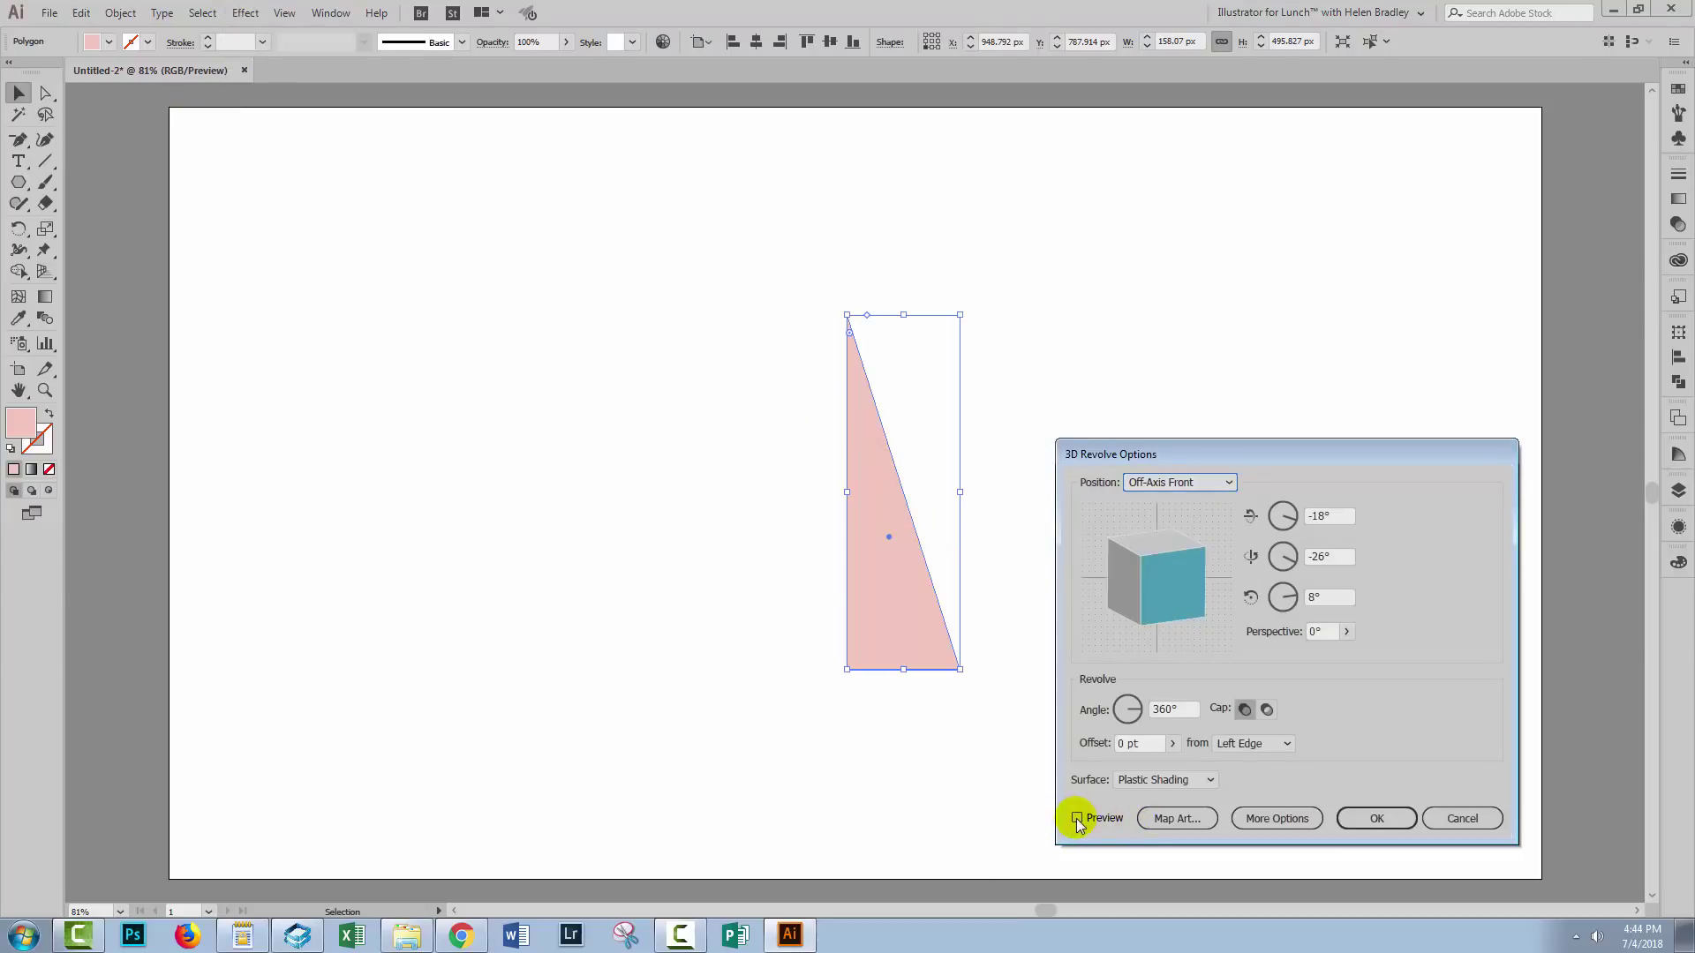
{"action": "left_click", "coordinate": [1078, 820]}
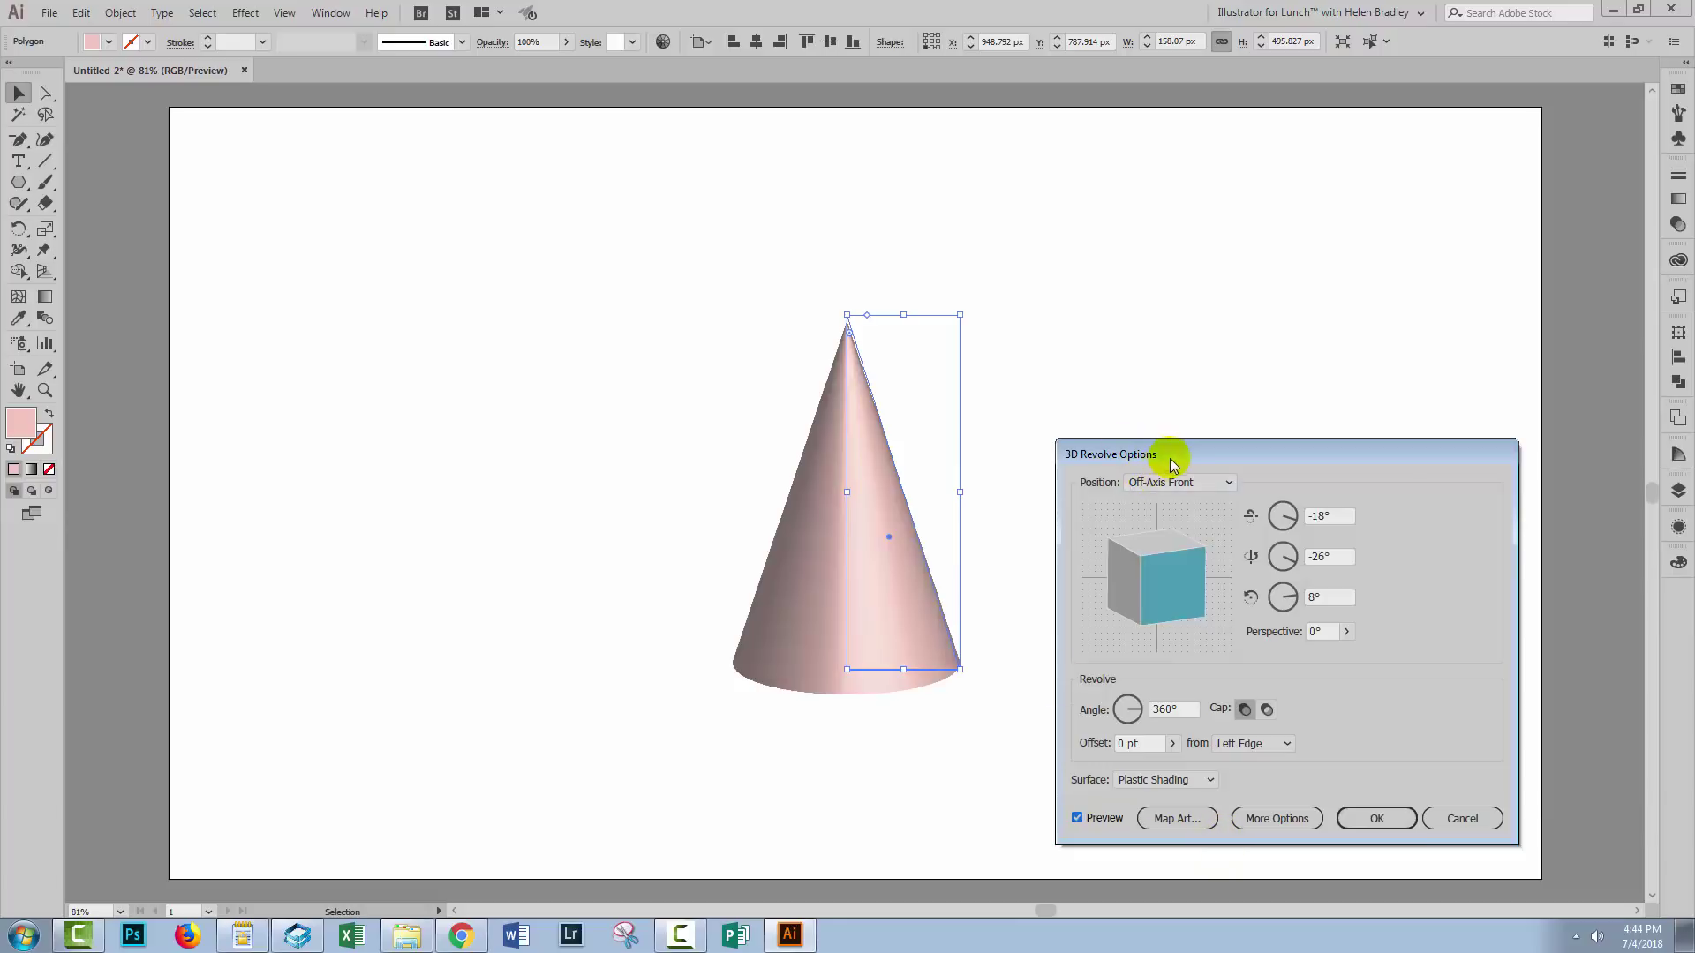
{"action": "left_click_drag", "start_coordinate": [1173, 465], "coordinate": [1203, 187]}
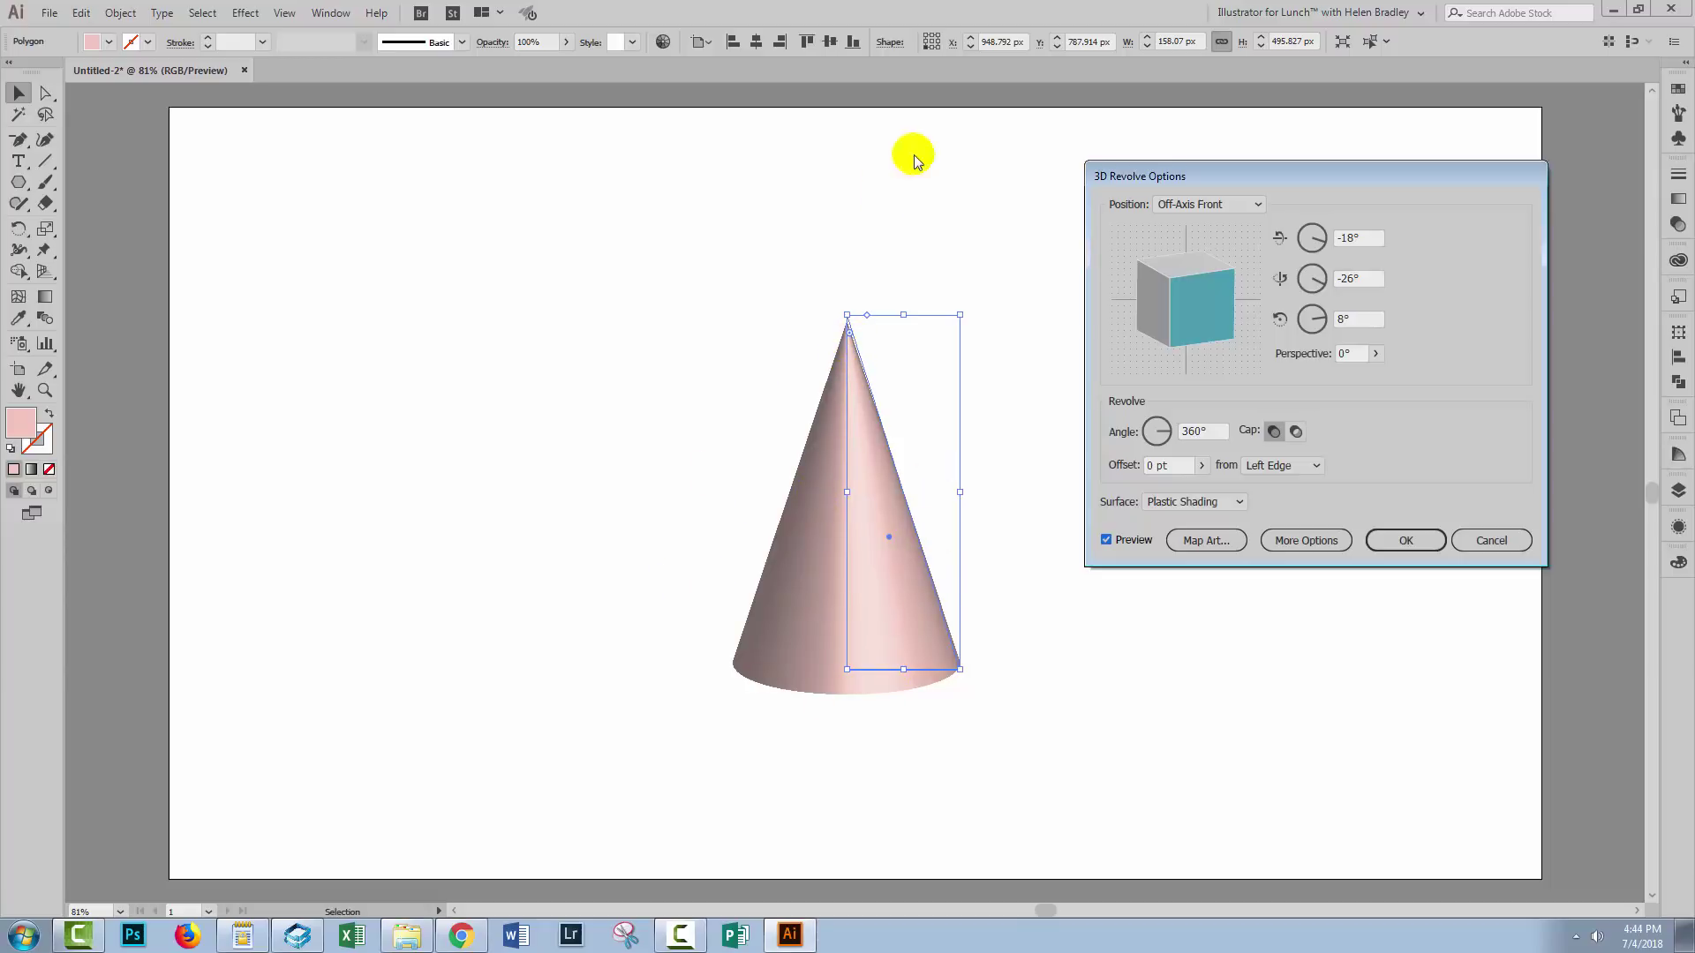
Try Isometric Left, Off-Axis Left, Left and Front positions, then return to Off-Axis Front
{"action": "left_click", "coordinate": [1209, 211]}
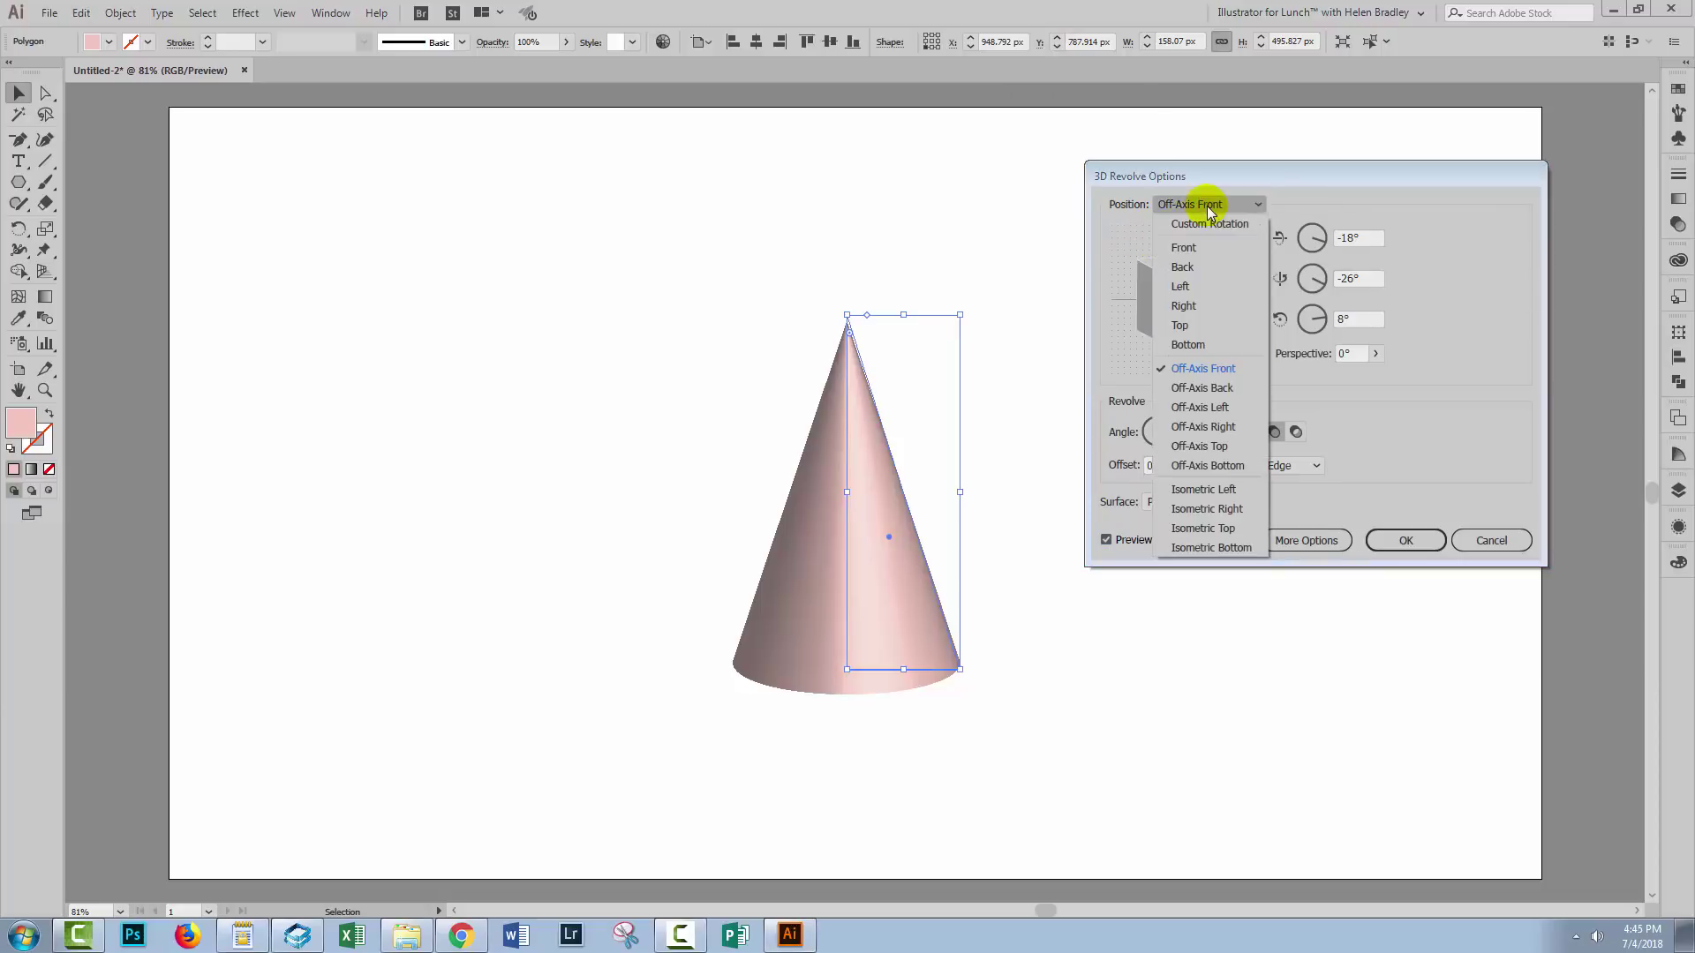
{"action": "left_click", "coordinate": [1225, 497]}
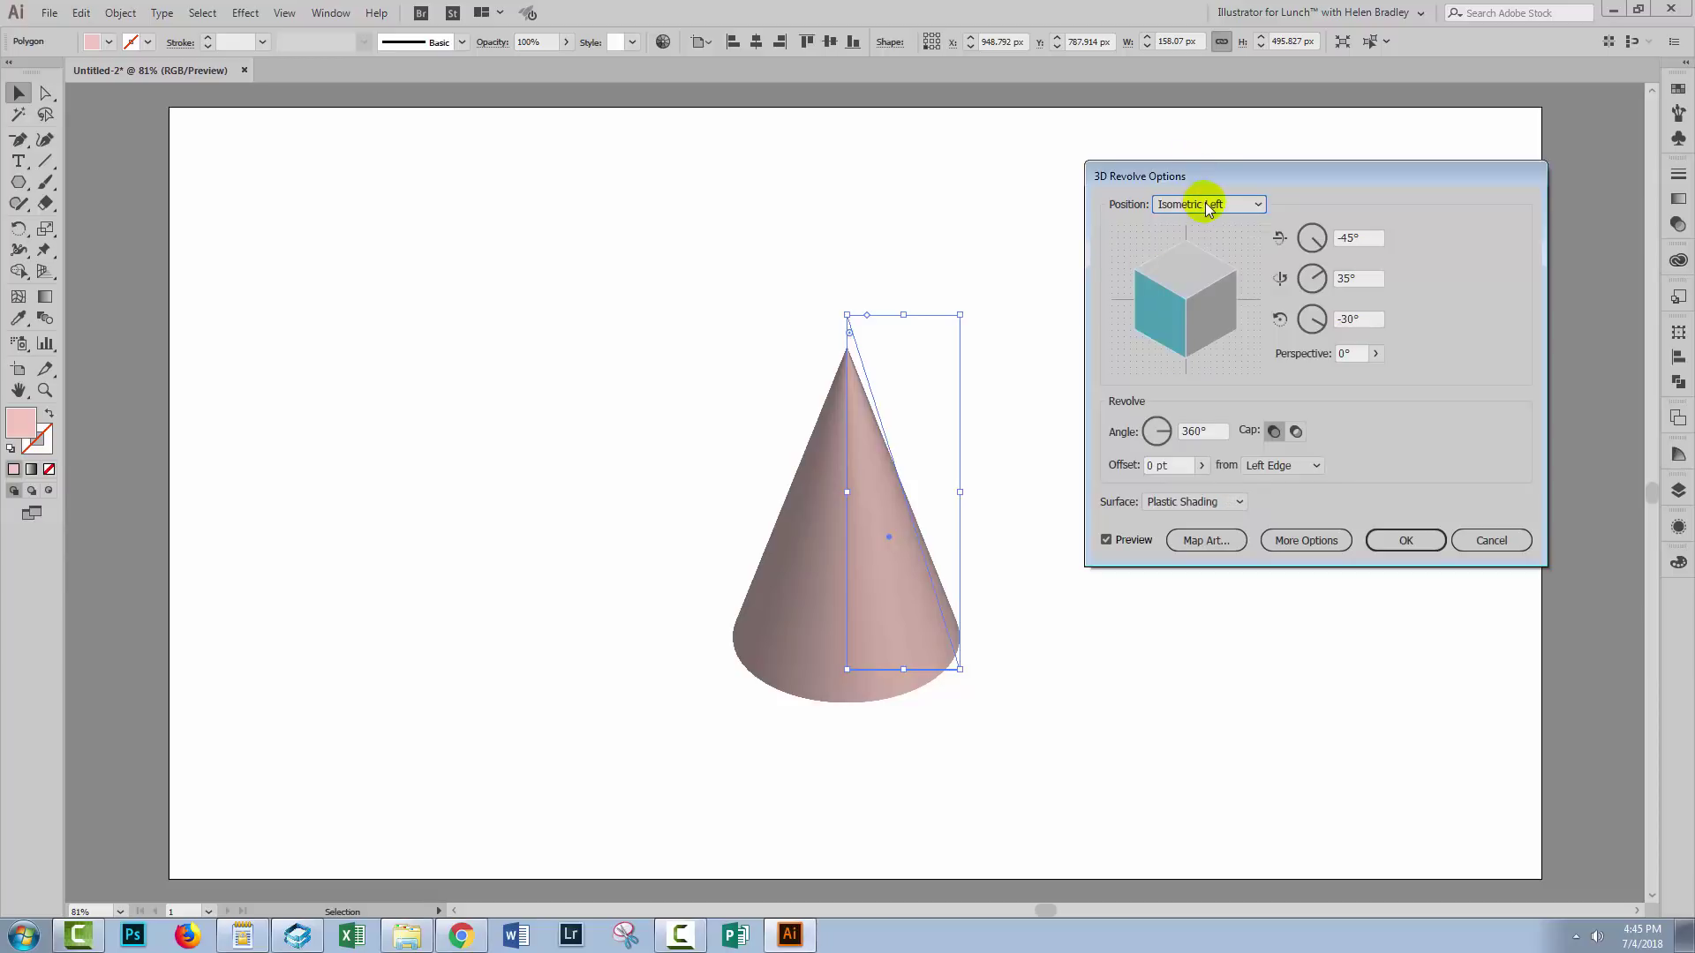
{"action": "left_click", "coordinate": [1209, 205]}
{"action": "left_click", "coordinate": [1218, 407]}
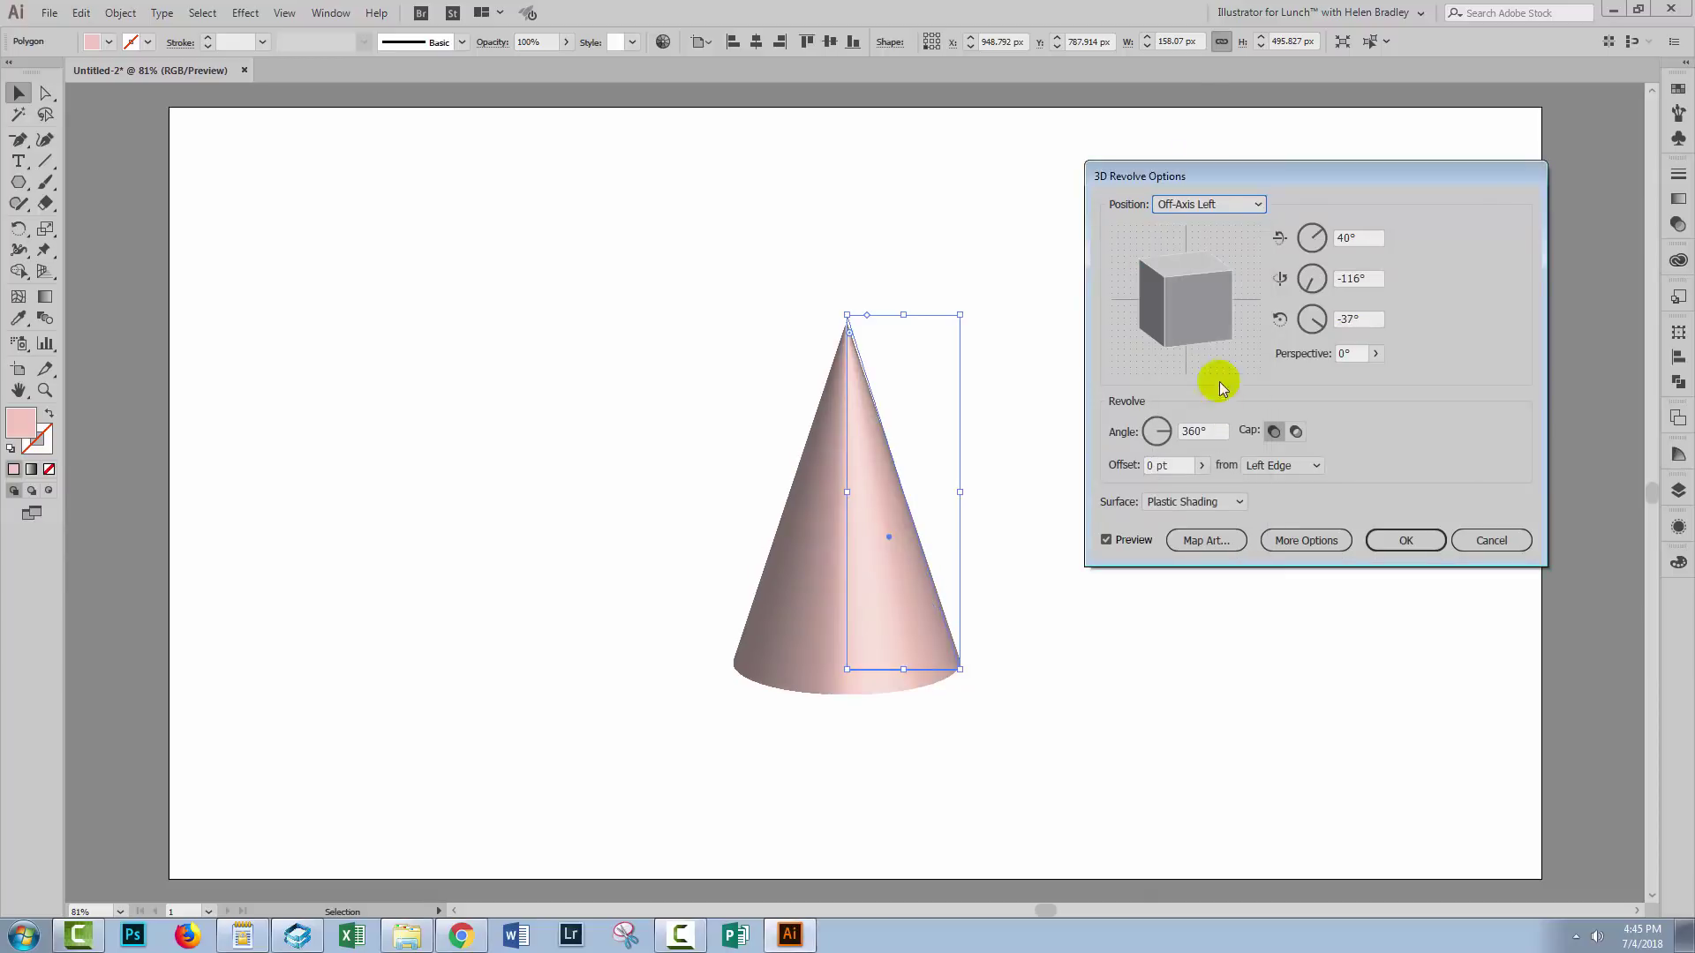
{"action": "left_click", "coordinate": [1221, 206]}
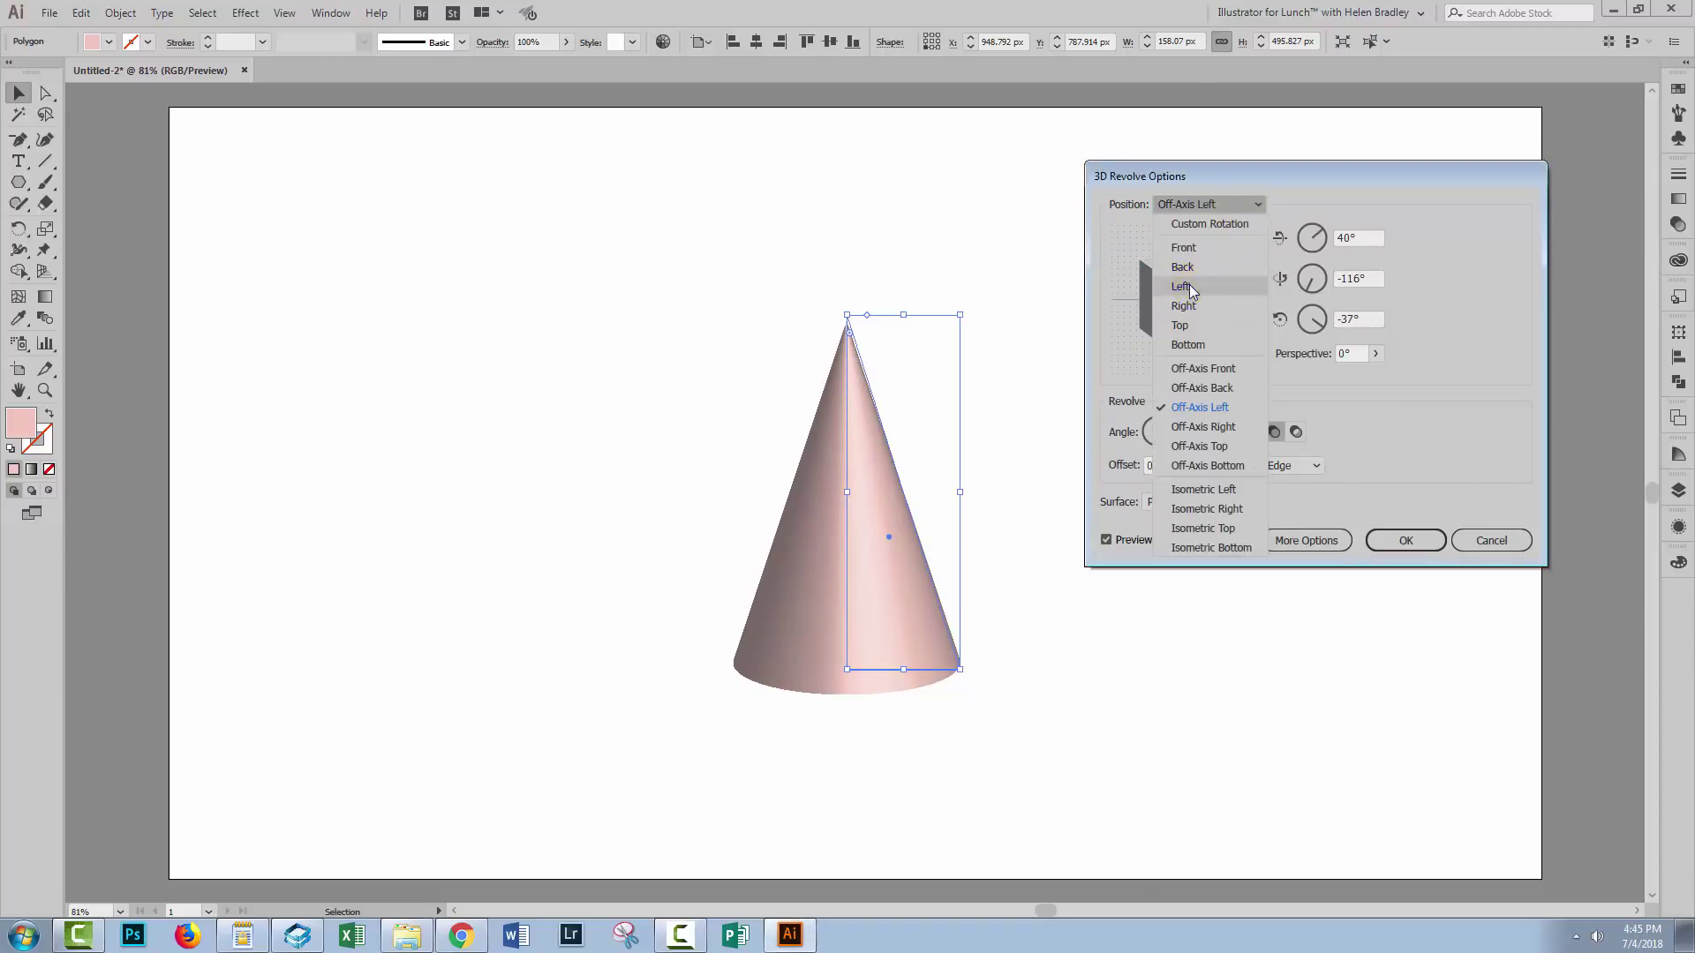
{"action": "left_click", "coordinate": [1182, 288]}
{"action": "left_click", "coordinate": [1218, 208]}
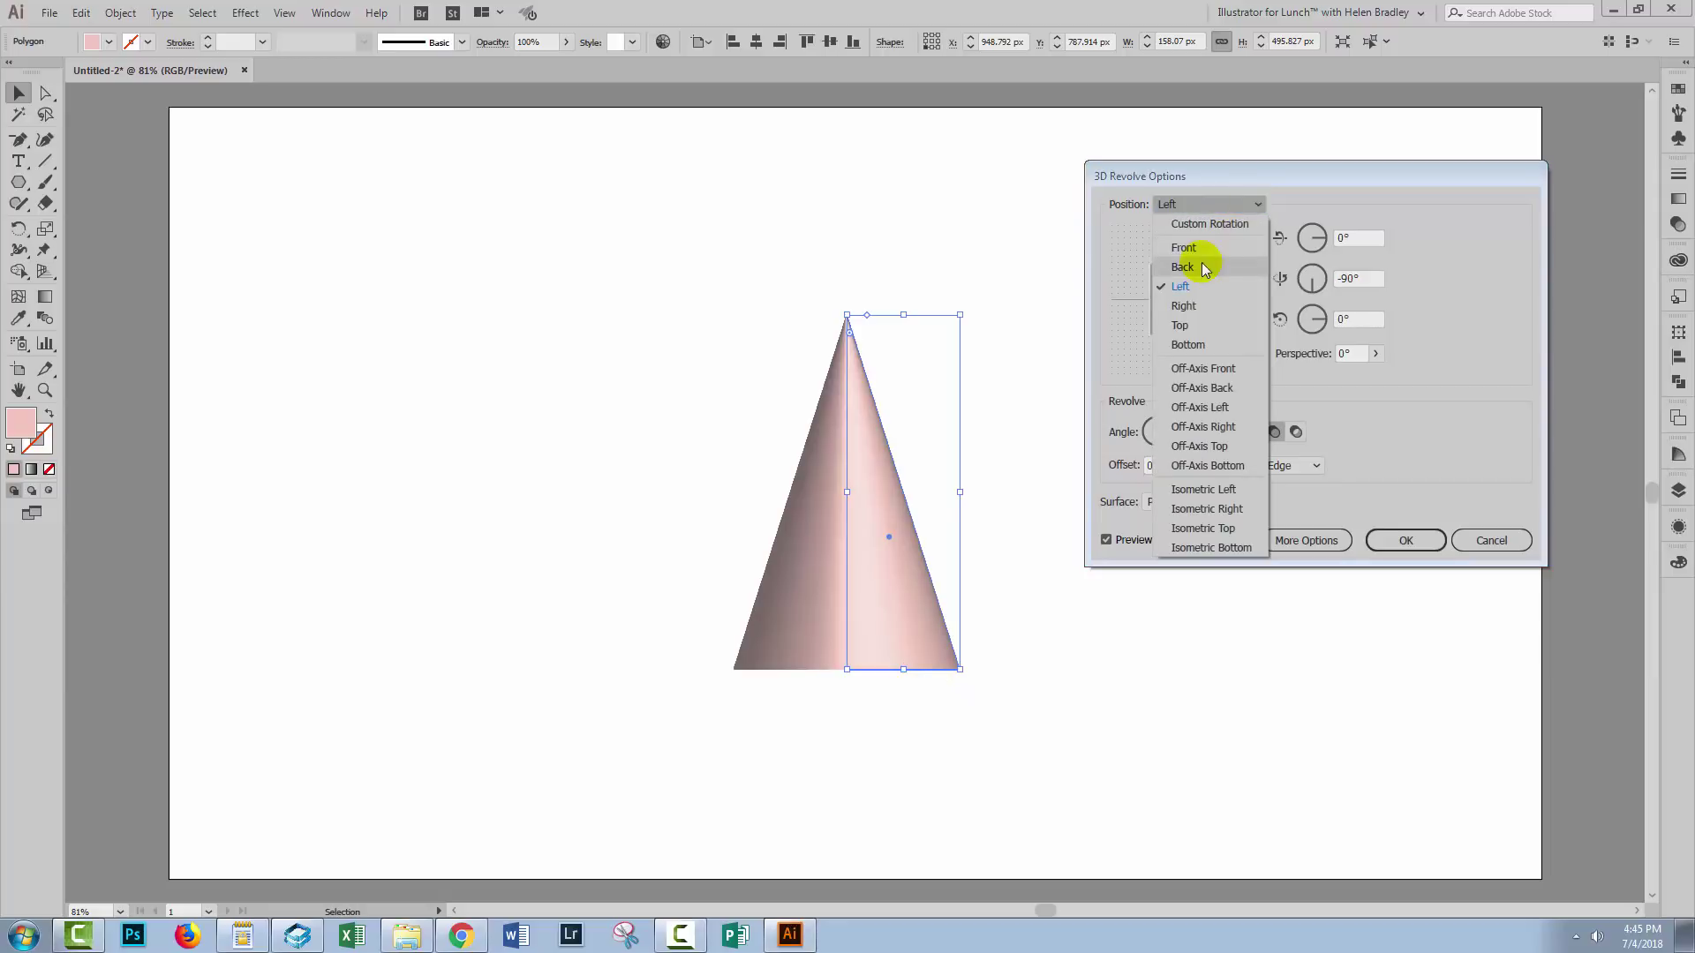
{"action": "left_click", "coordinate": [1199, 255]}
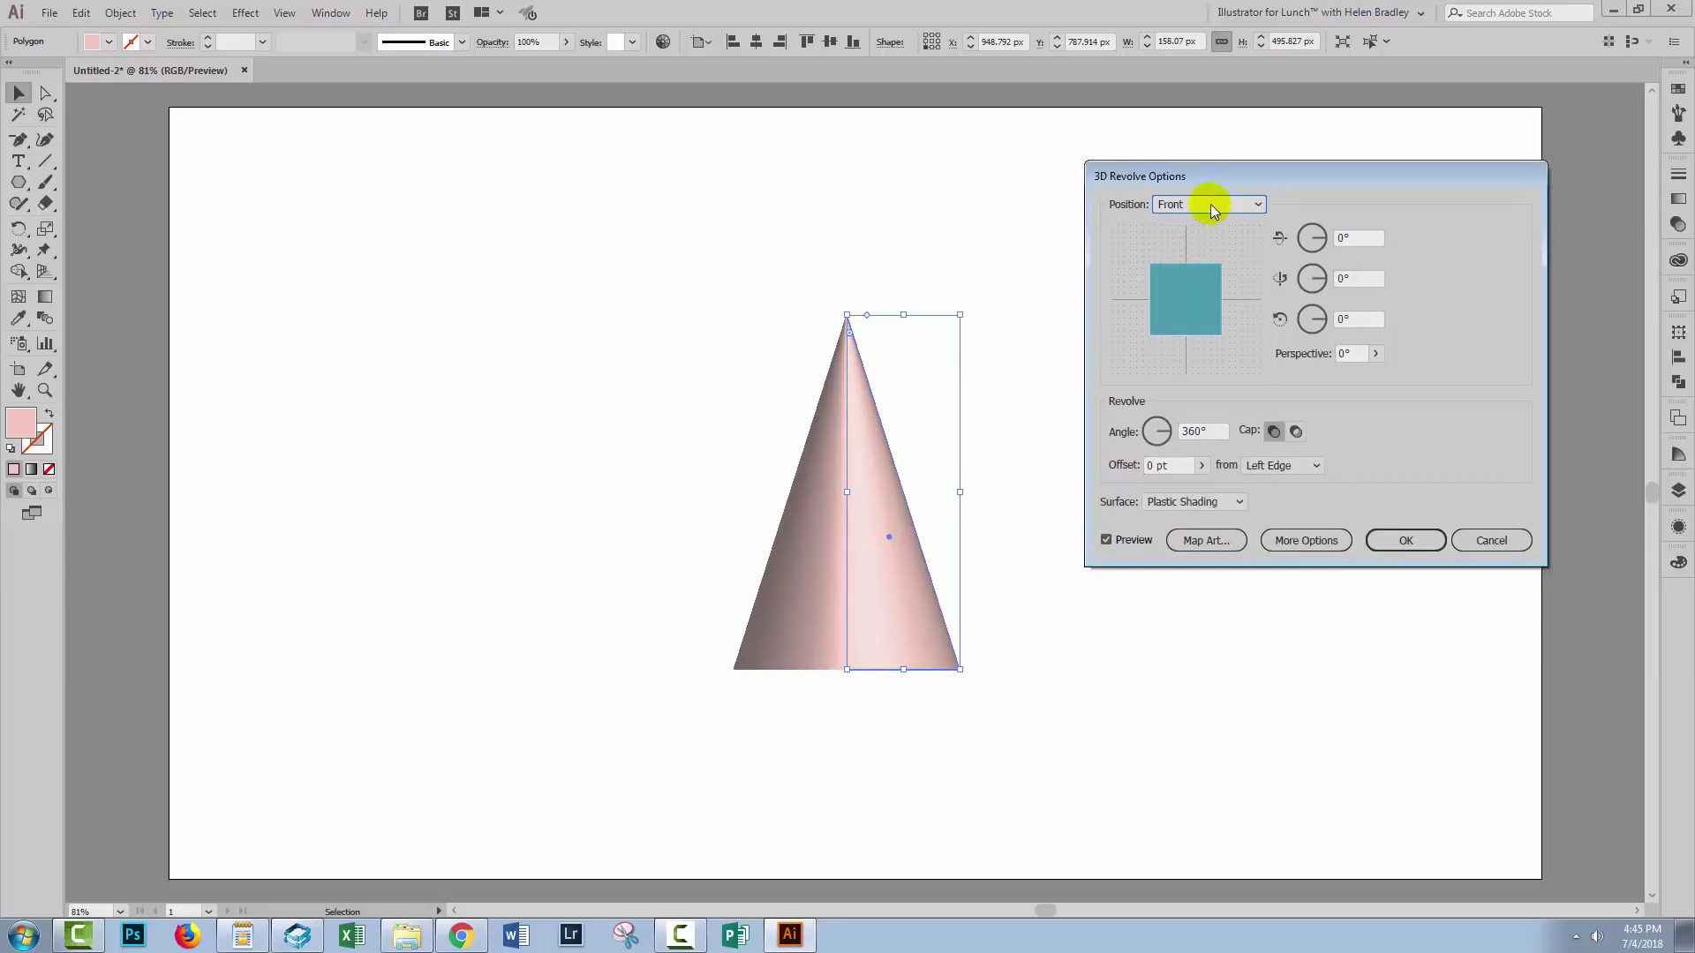
{"action": "left_click", "coordinate": [1211, 207]}
{"action": "left_click", "coordinate": [1202, 369]}
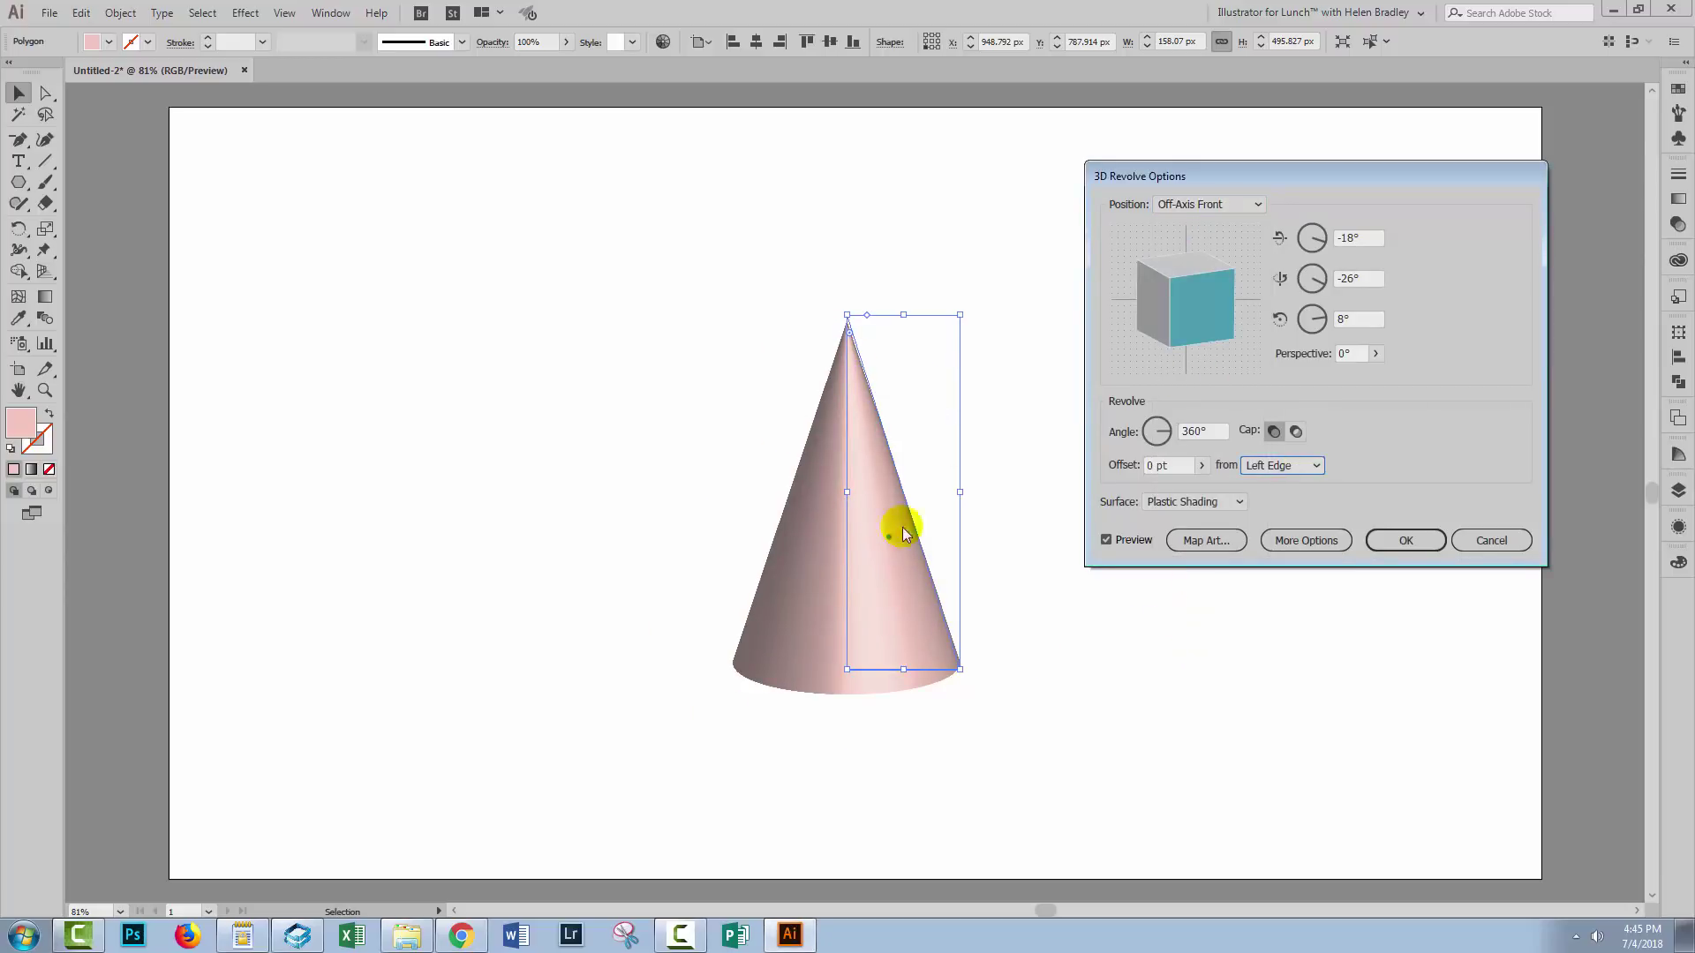
{"action": "left_click", "coordinate": [1302, 474]}
{"action": "left_click", "coordinate": [1288, 505]}
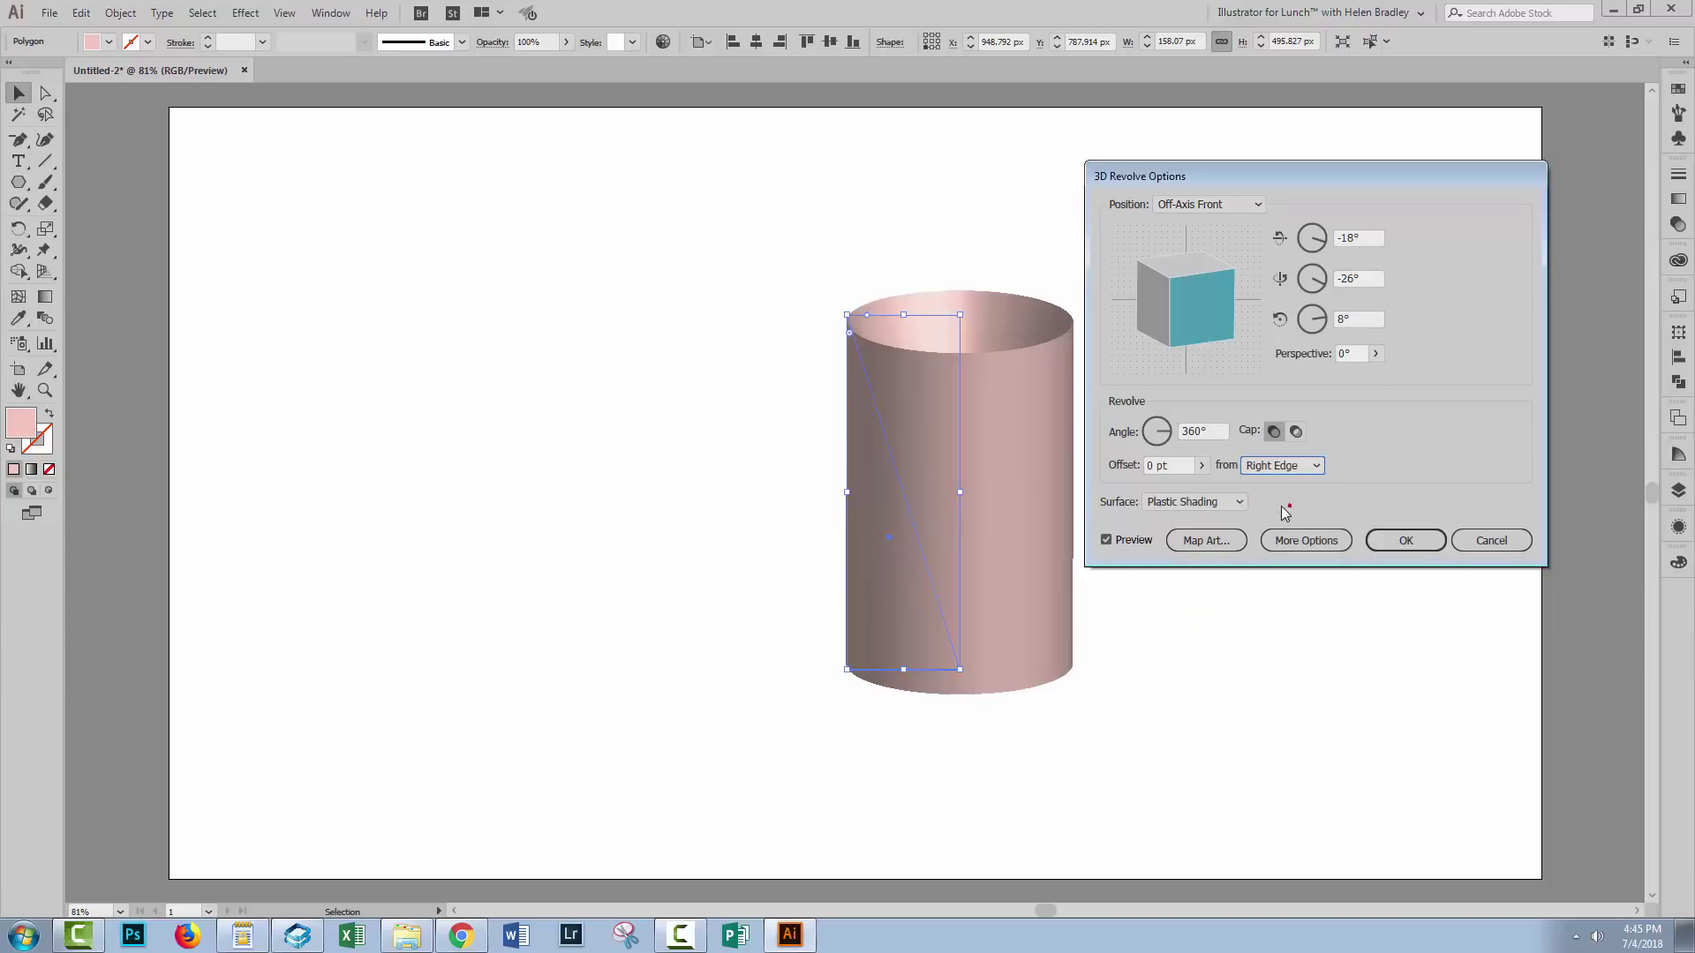
{"action": "left_click_drag", "start_coordinate": [1212, 171], "coordinate": [1267, 217]}
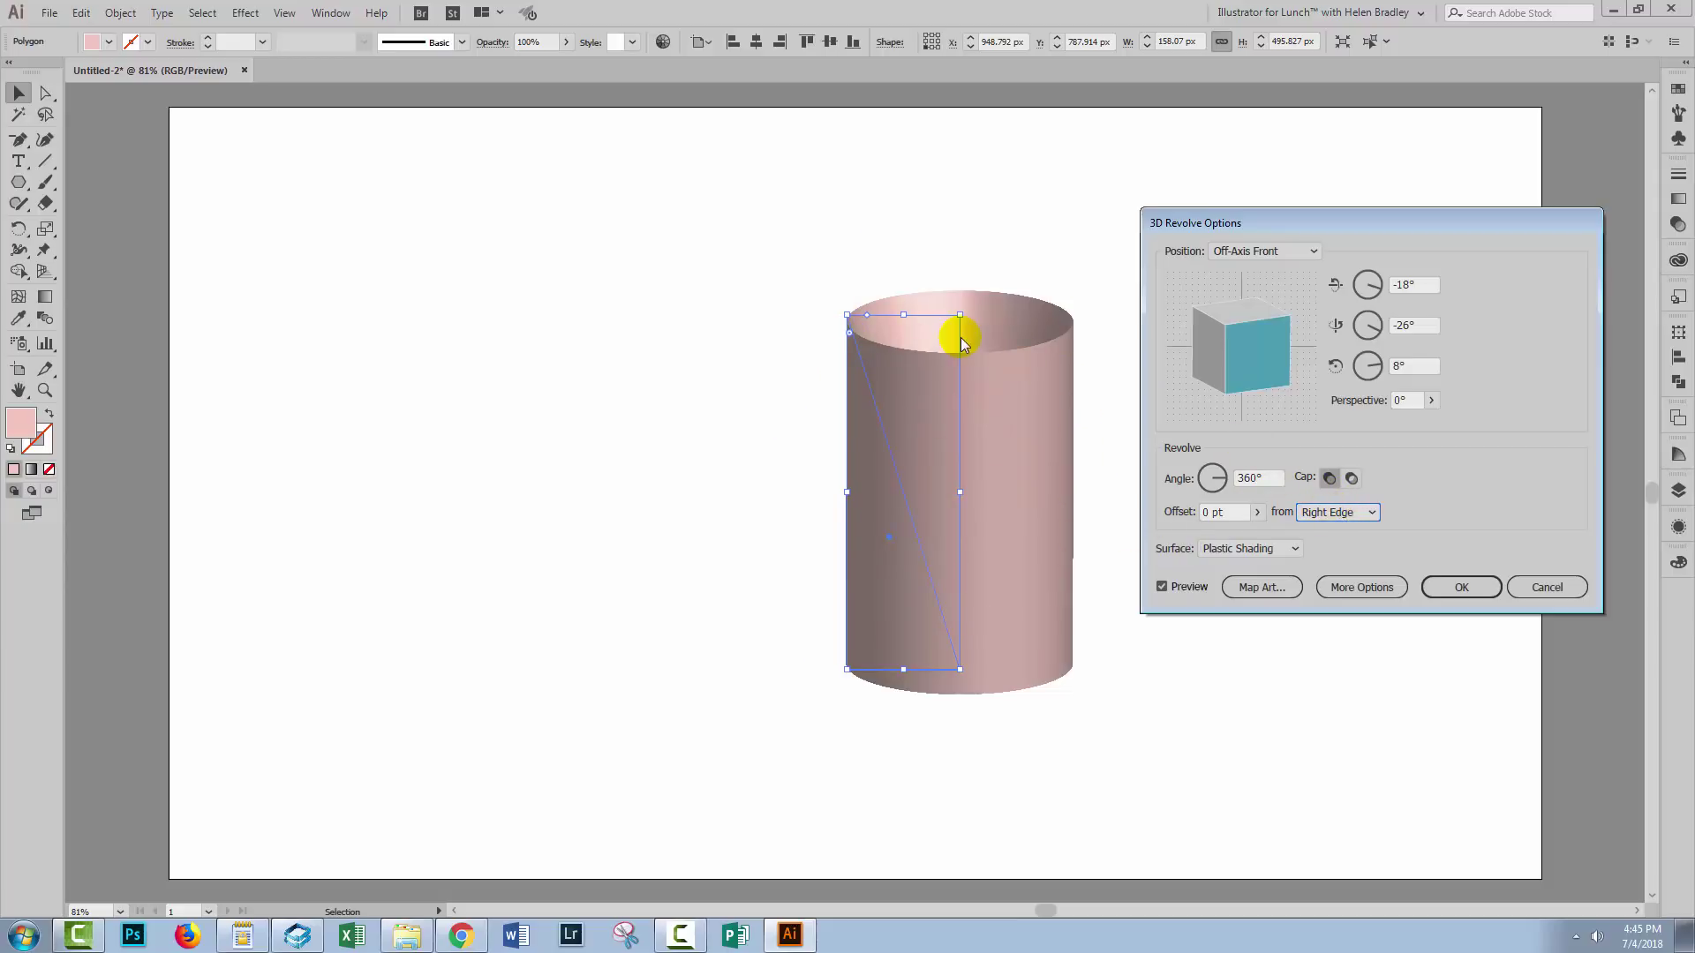
{"action": "scroll", "coordinate": [1335, 513], "scroll_direction": "up", "scroll_amount": 1}
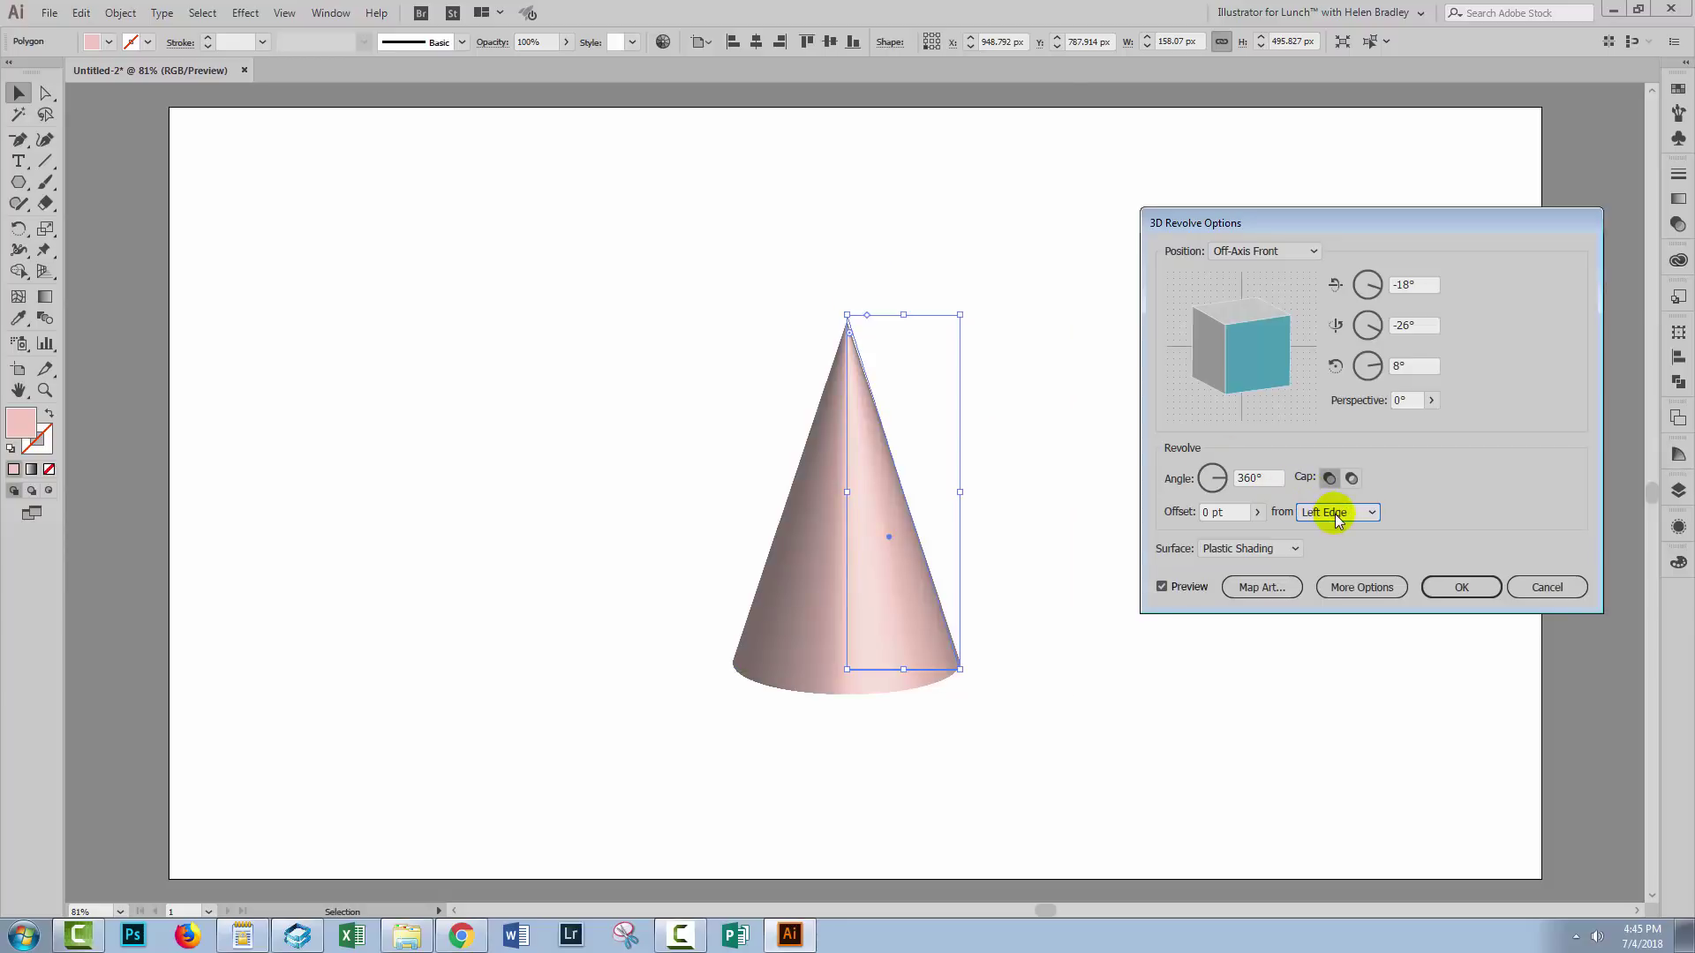
{"action": "left_click", "coordinate": [1335, 513]}
{"action": "left_click", "coordinate": [1331, 529]}
Keep Plastic Shading as the surface and show the cone's lighting options
{"action": "left_click_drag", "start_coordinate": [1249, 226], "coordinate": [1232, 151]}
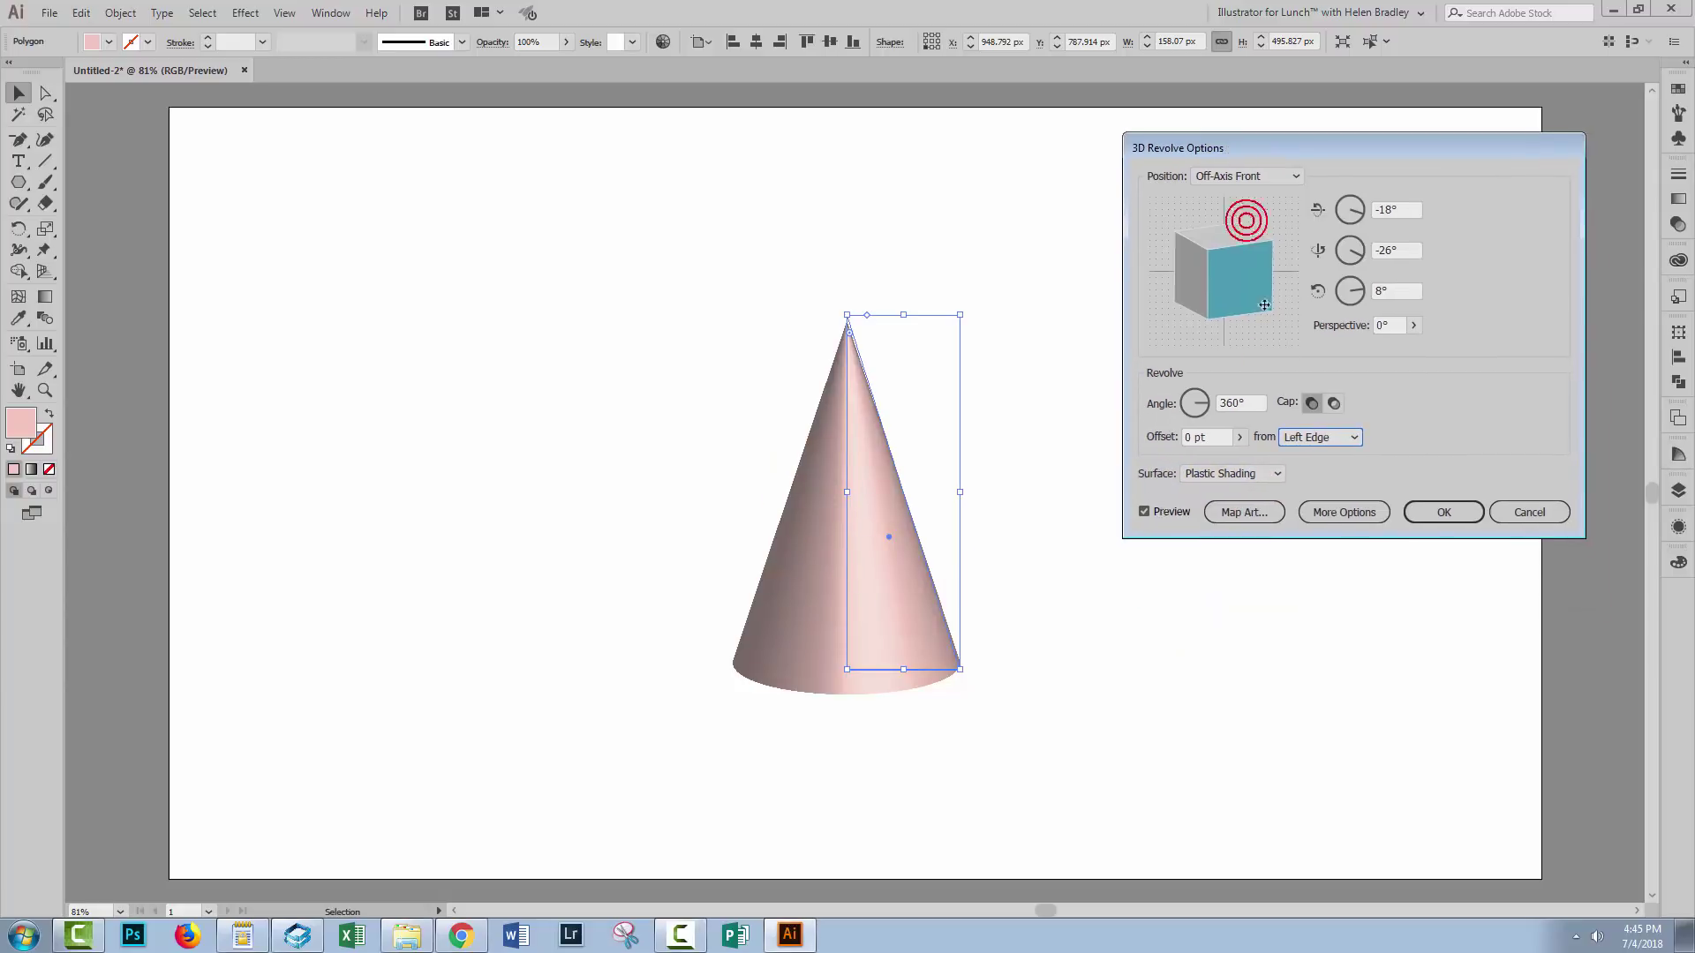
{"action": "left_click", "coordinate": [1274, 474]}
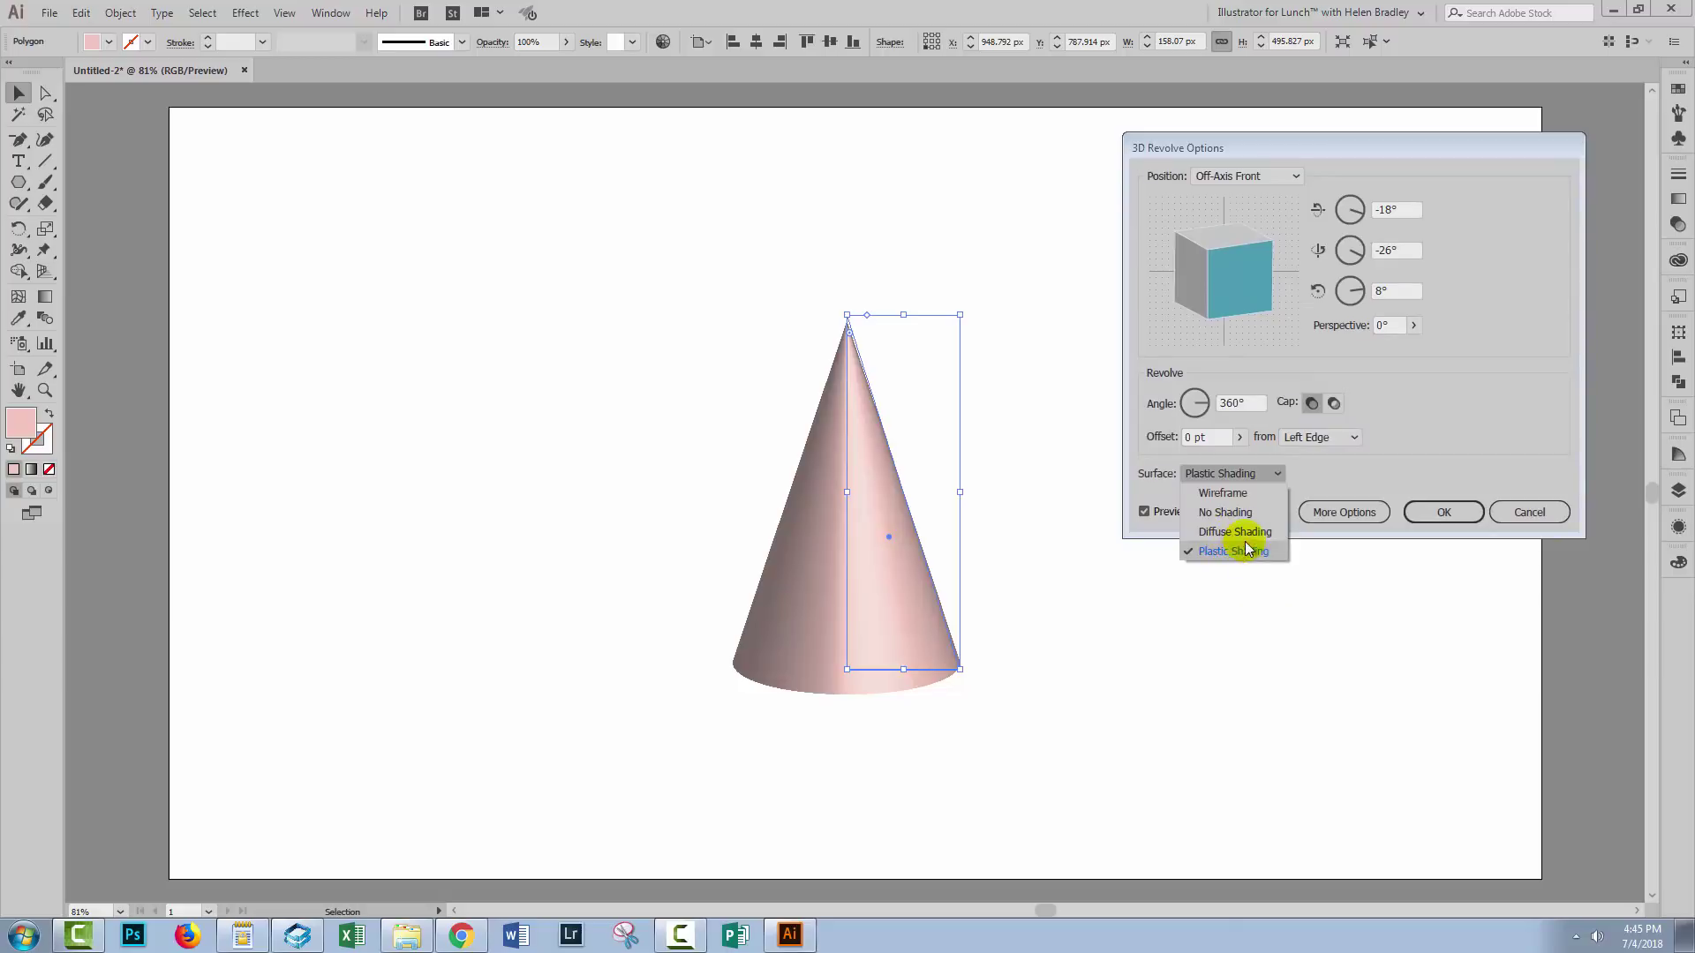
{"action": "left_click", "coordinate": [1351, 463]}
{"action": "left_click", "coordinate": [1343, 513]}
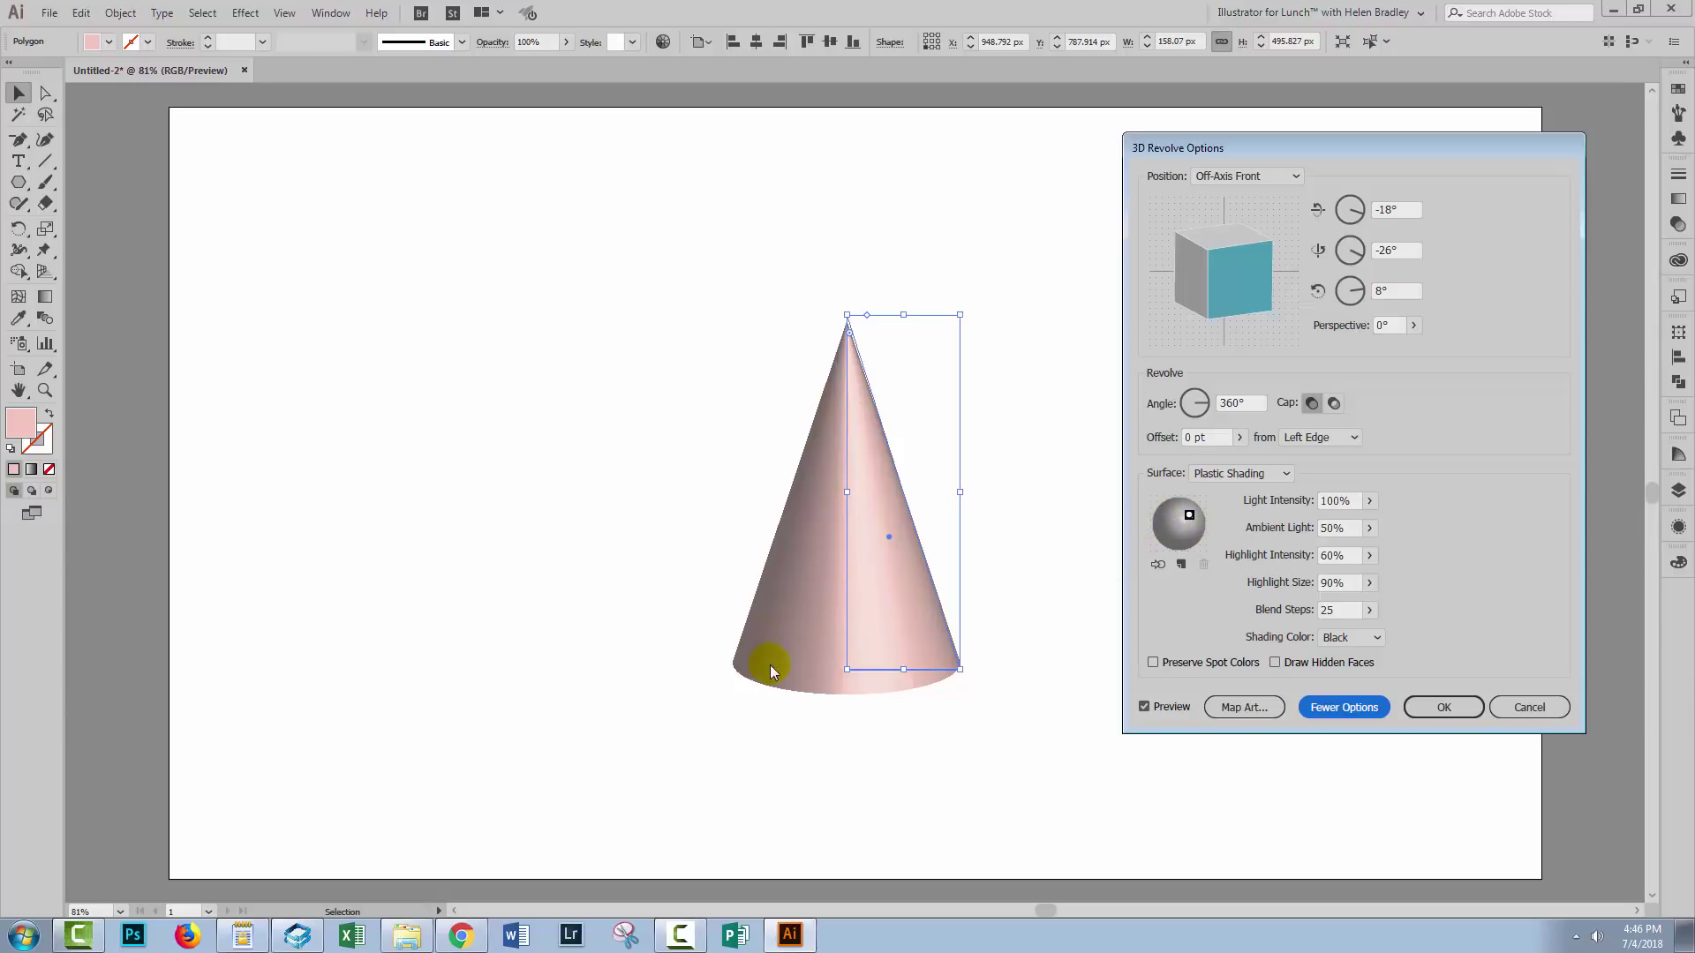
Move the light toward the lower left, add a second light, and set intensity to 40%
{"action": "left_click_drag", "start_coordinate": [1189, 515], "coordinate": [1171, 532]}
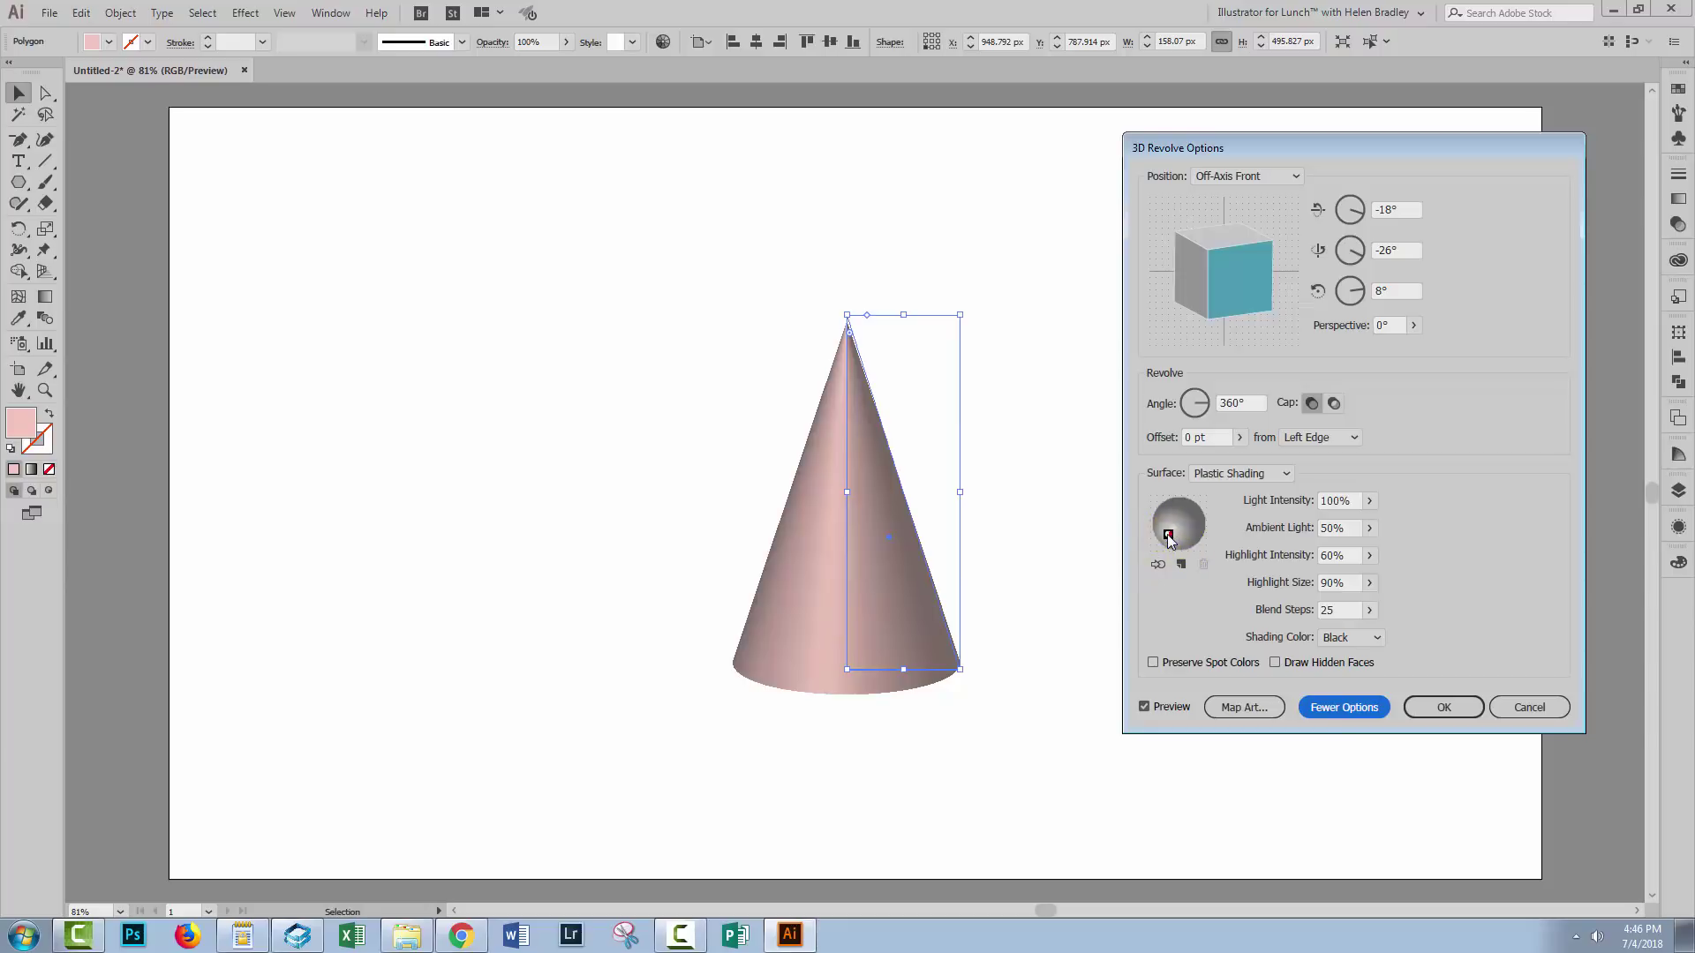
{"action": "left_click_drag", "start_coordinate": [1168, 536], "coordinate": [1167, 535]}
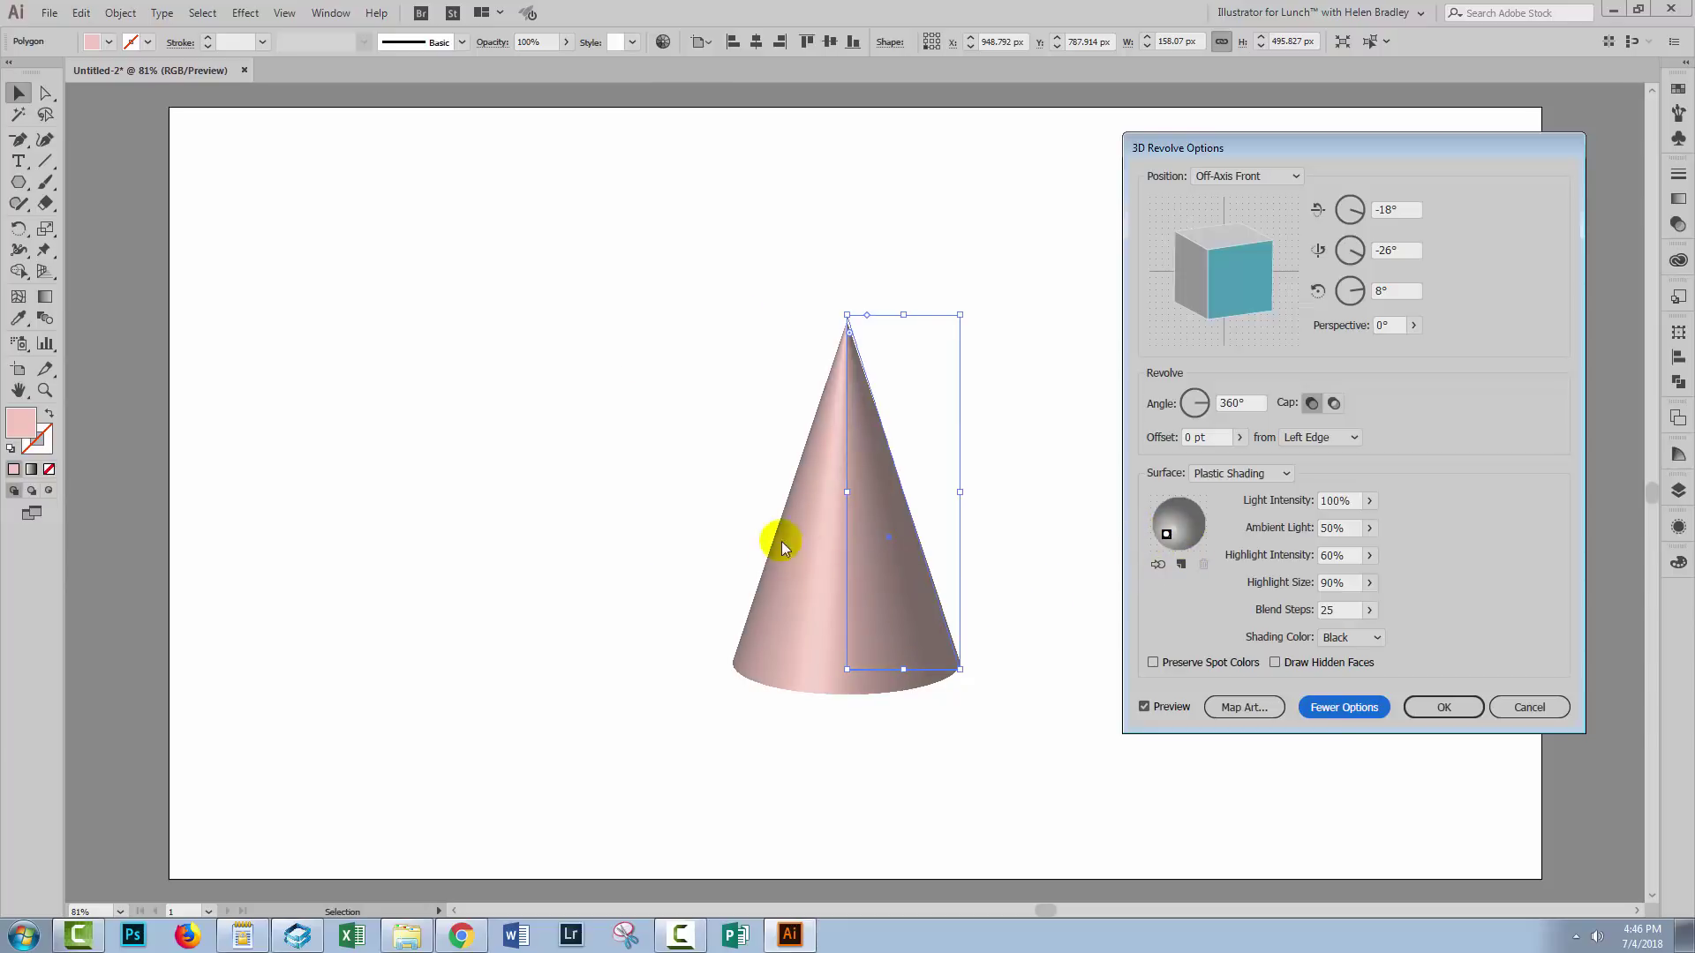
{"action": "left_click", "coordinate": [1181, 563]}
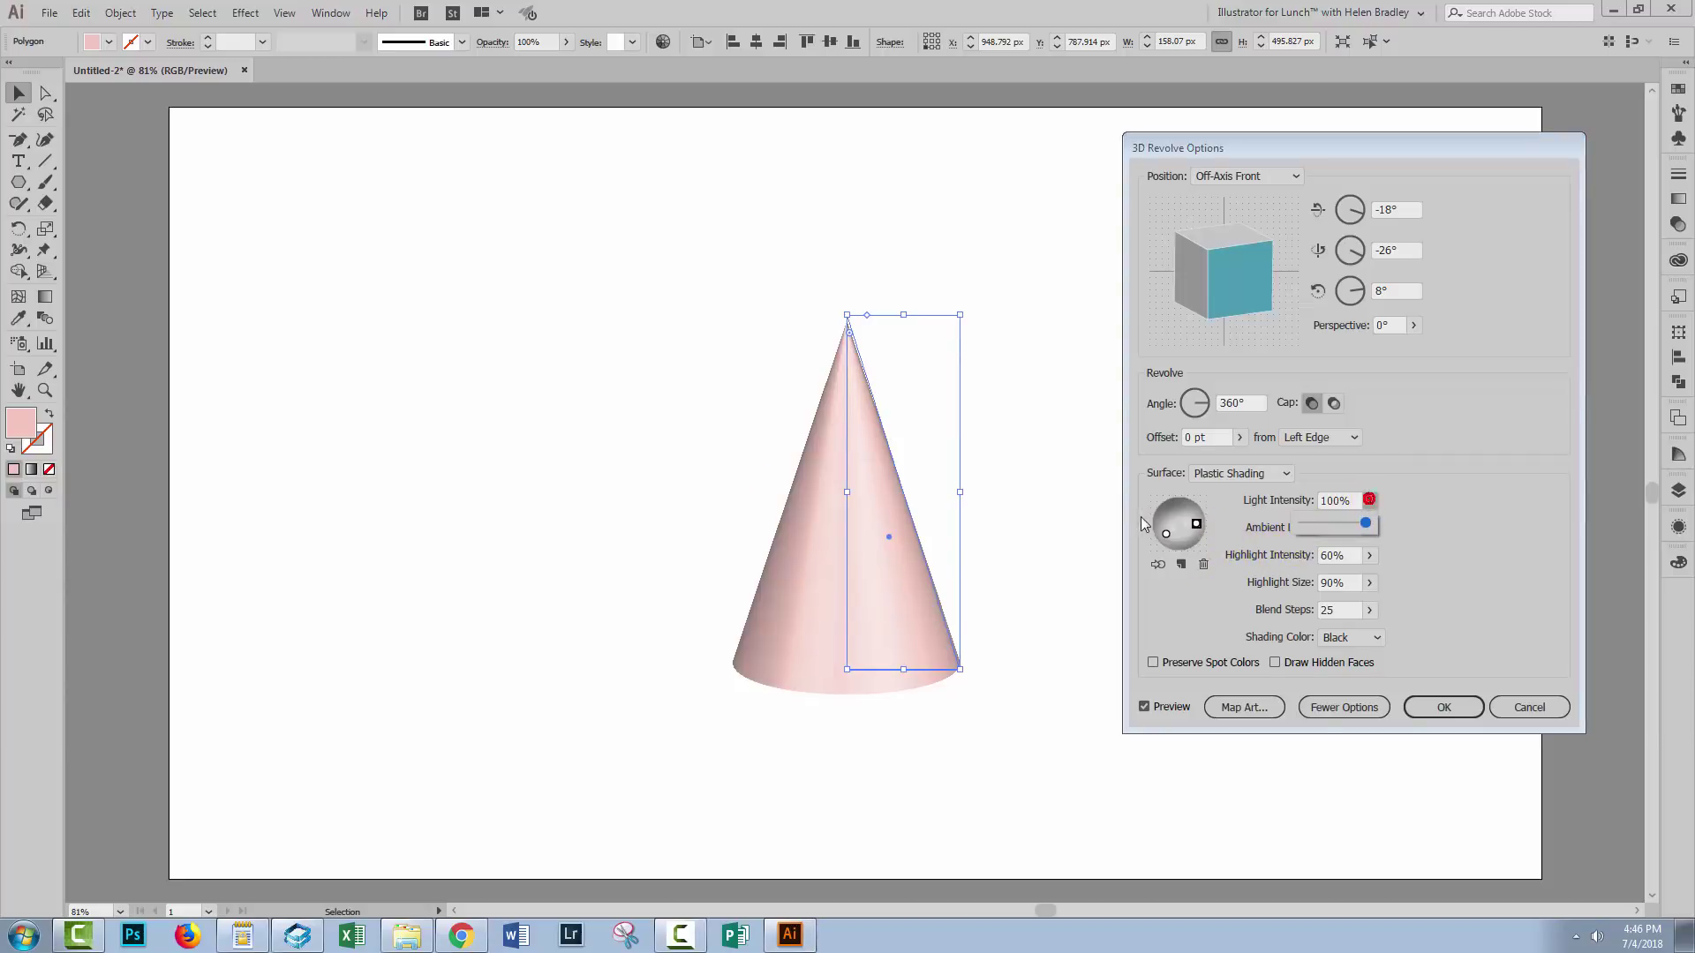
{"action": "left_click", "coordinate": [1369, 527]}
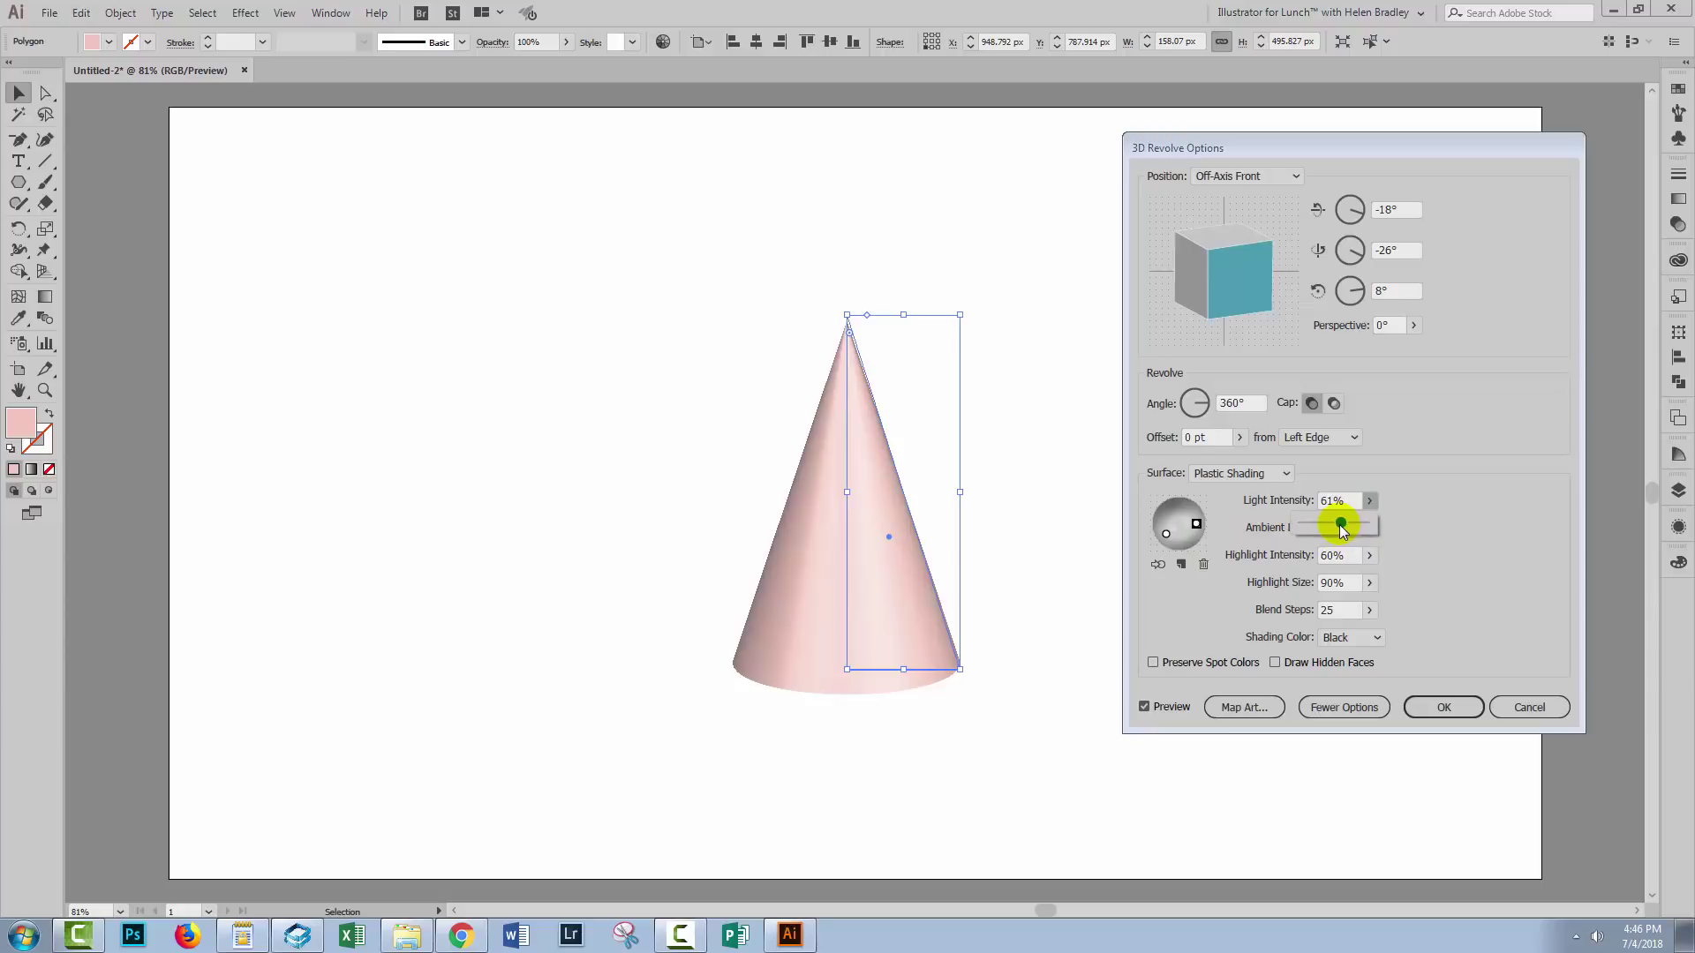
{"action": "left_click_drag", "start_coordinate": [1340, 527], "coordinate": [1327, 524]}
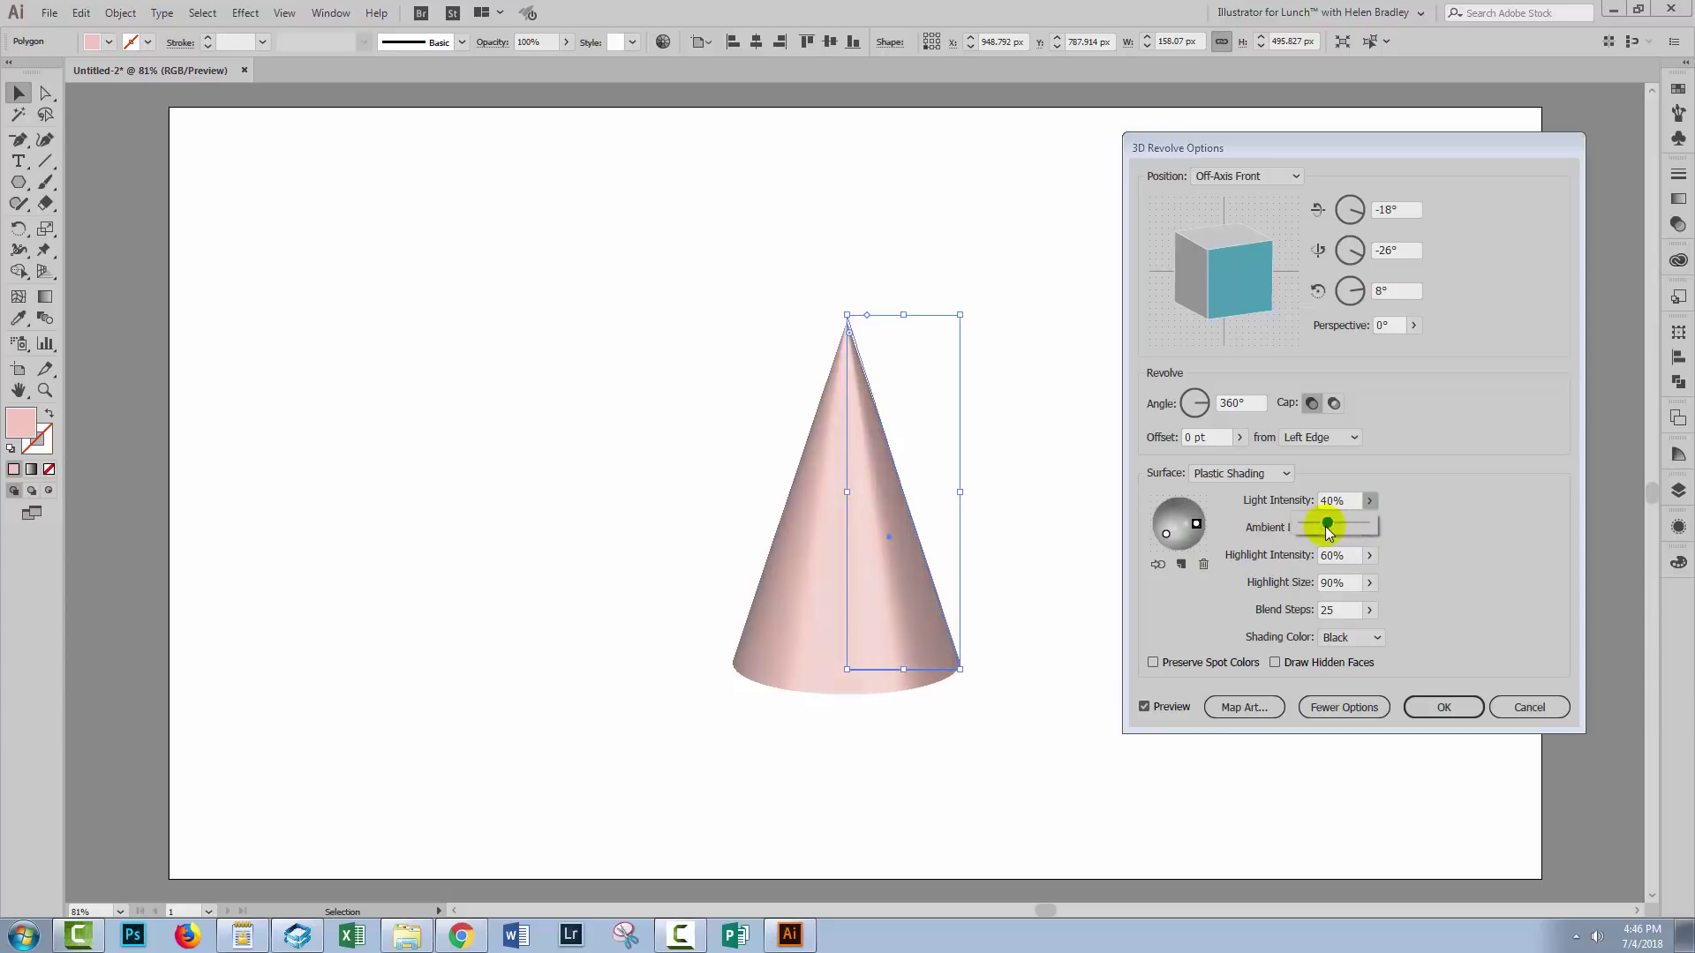
{"action": "left_click", "coordinate": [1197, 527]}
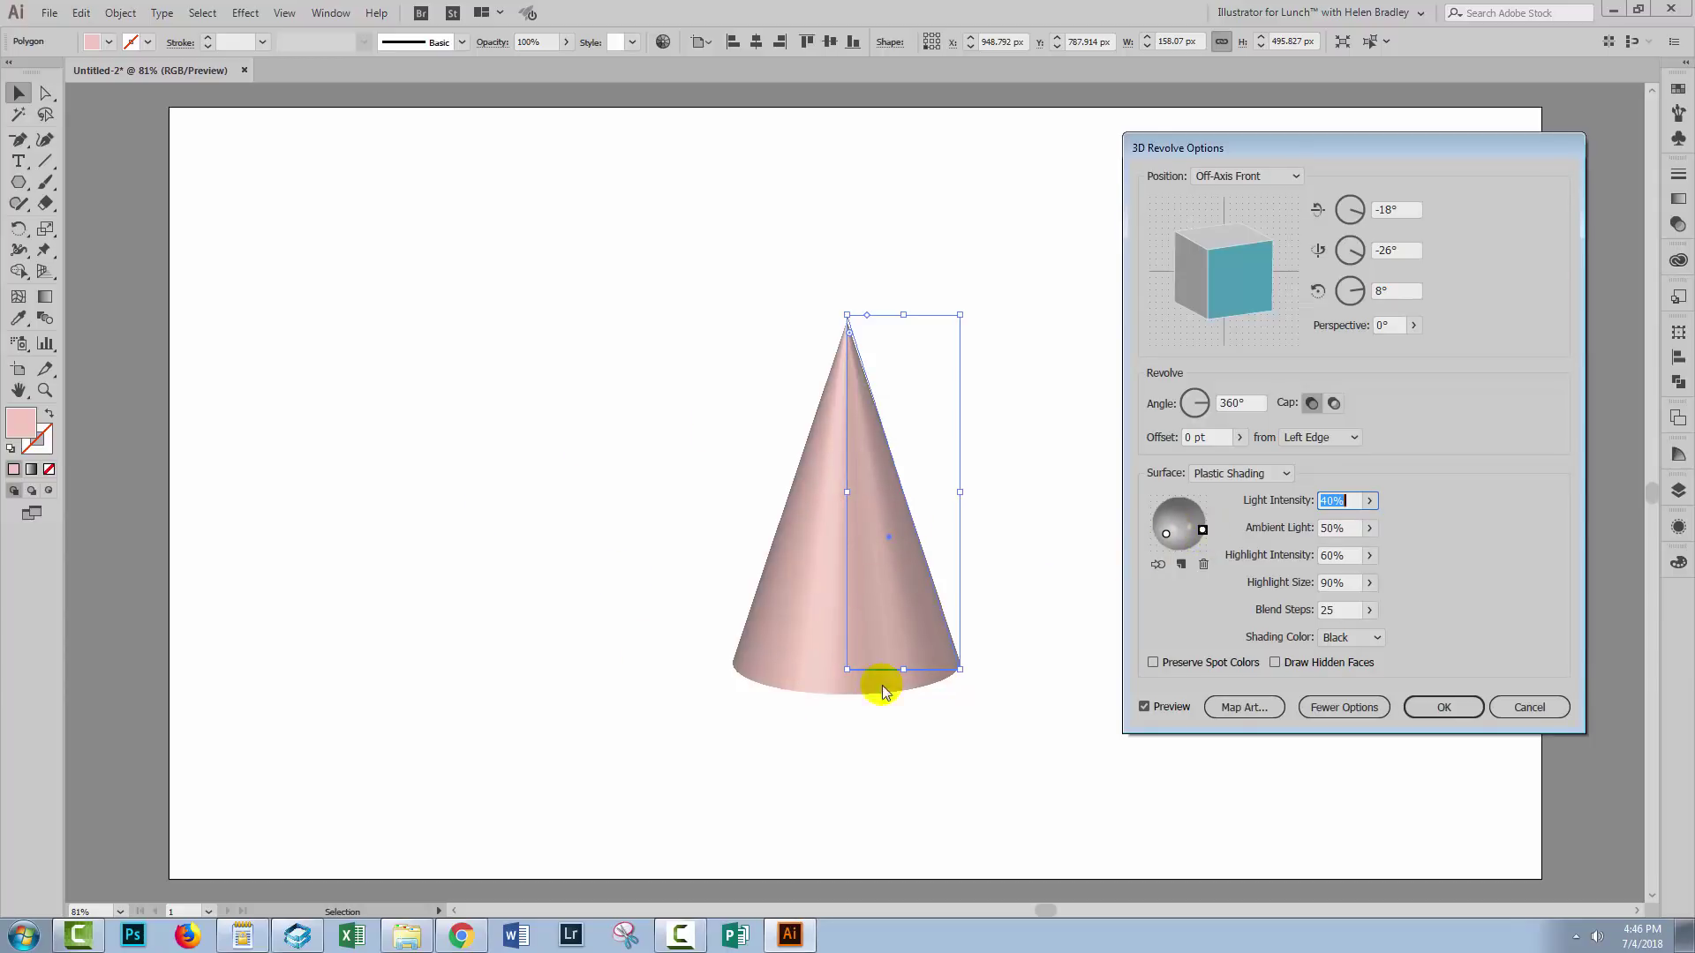
{"action": "left_click", "coordinate": [1450, 707]}
{"action": "left_click", "coordinate": [1015, 800]}
{"action": "left_click_drag", "start_coordinate": [720, 473], "coordinate": [930, 641]}
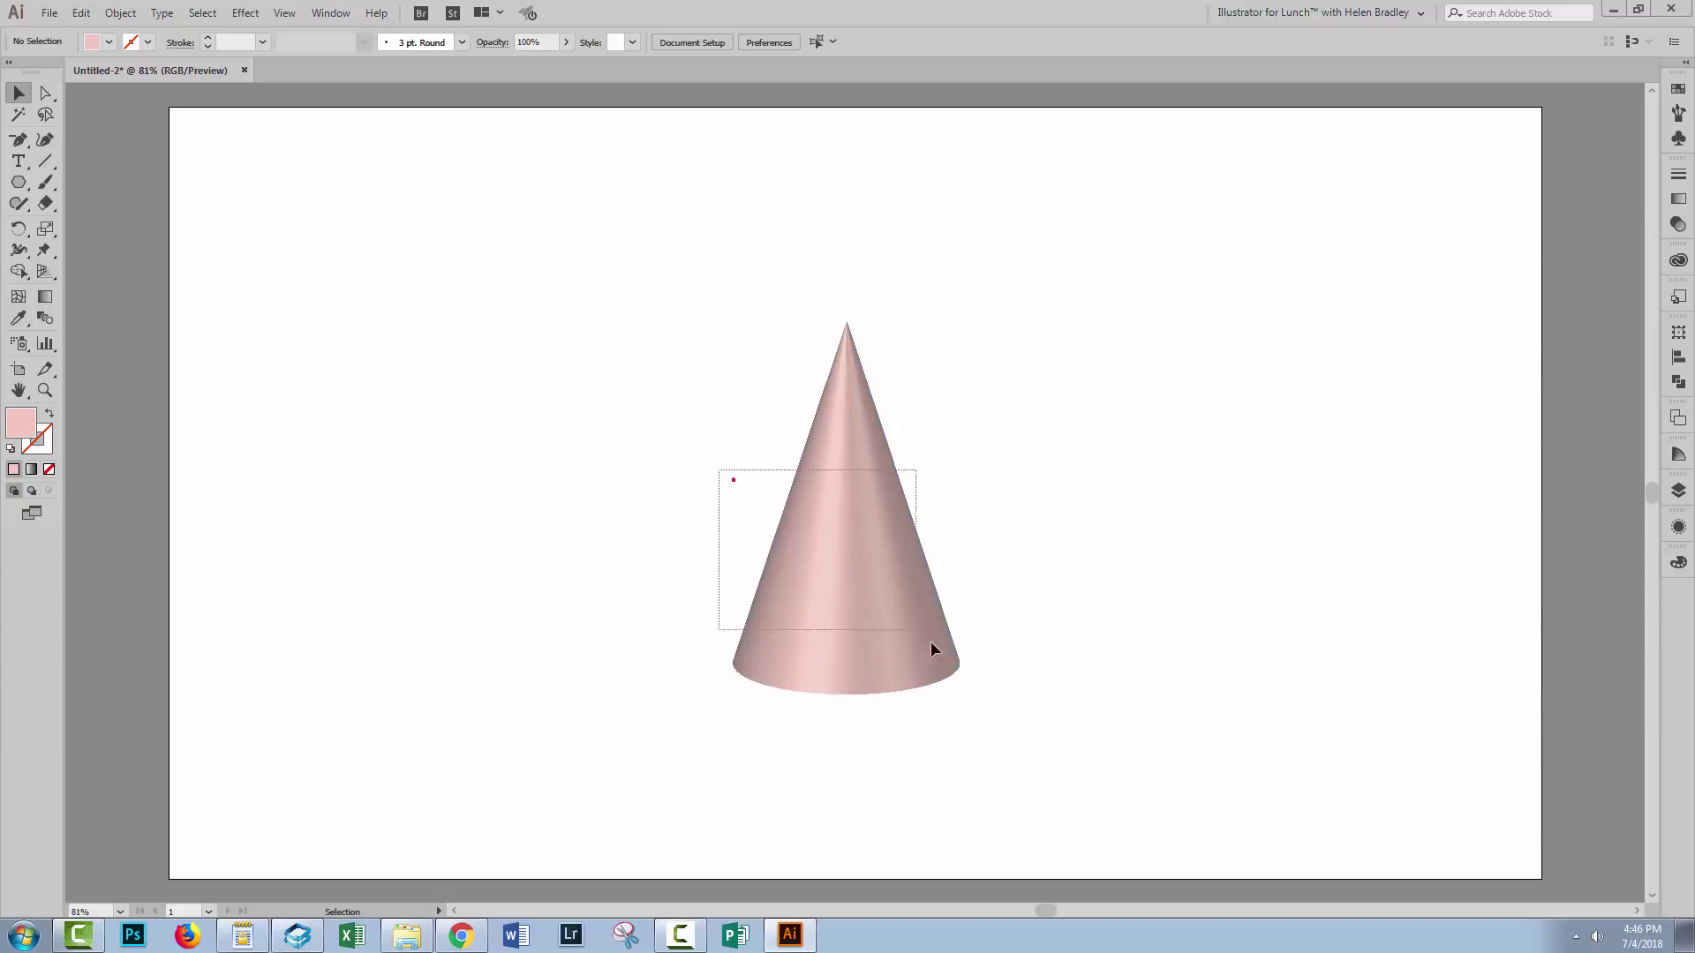
{"action": "left_click_drag", "start_coordinate": [804, 562], "coordinate": [1303, 438]}
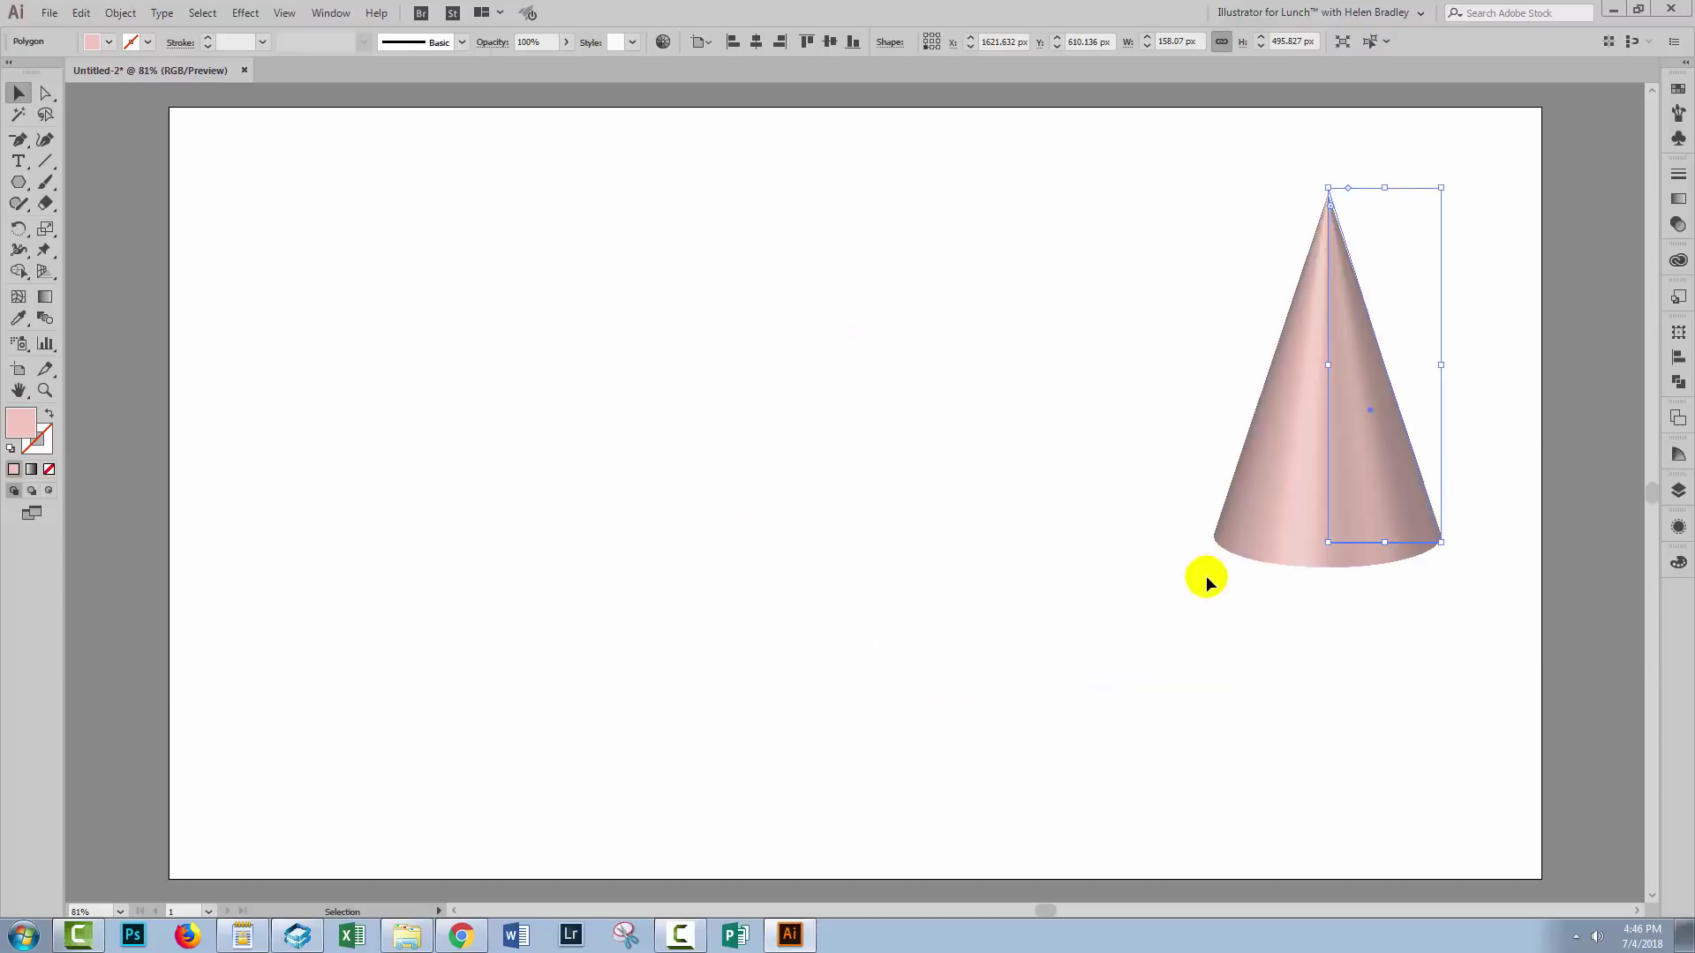
{"action": "left_click_drag", "start_coordinate": [1322, 177], "coordinate": [1084, 412]}
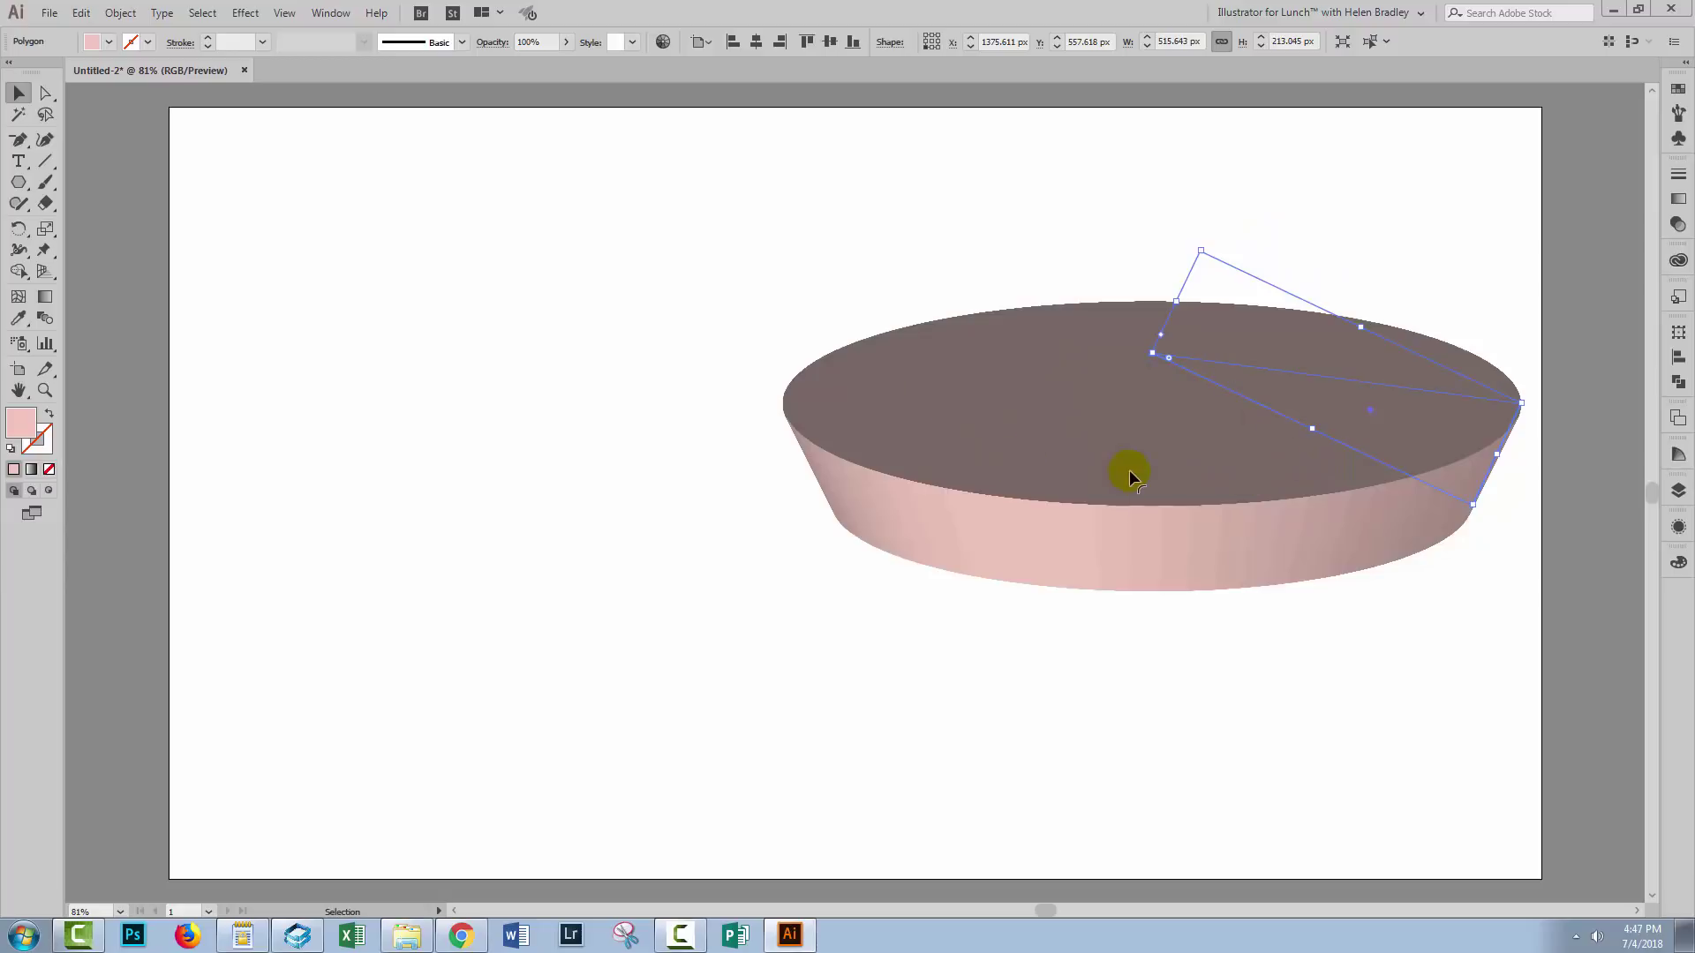
{"action": "key", "text": "ctrl+z"}
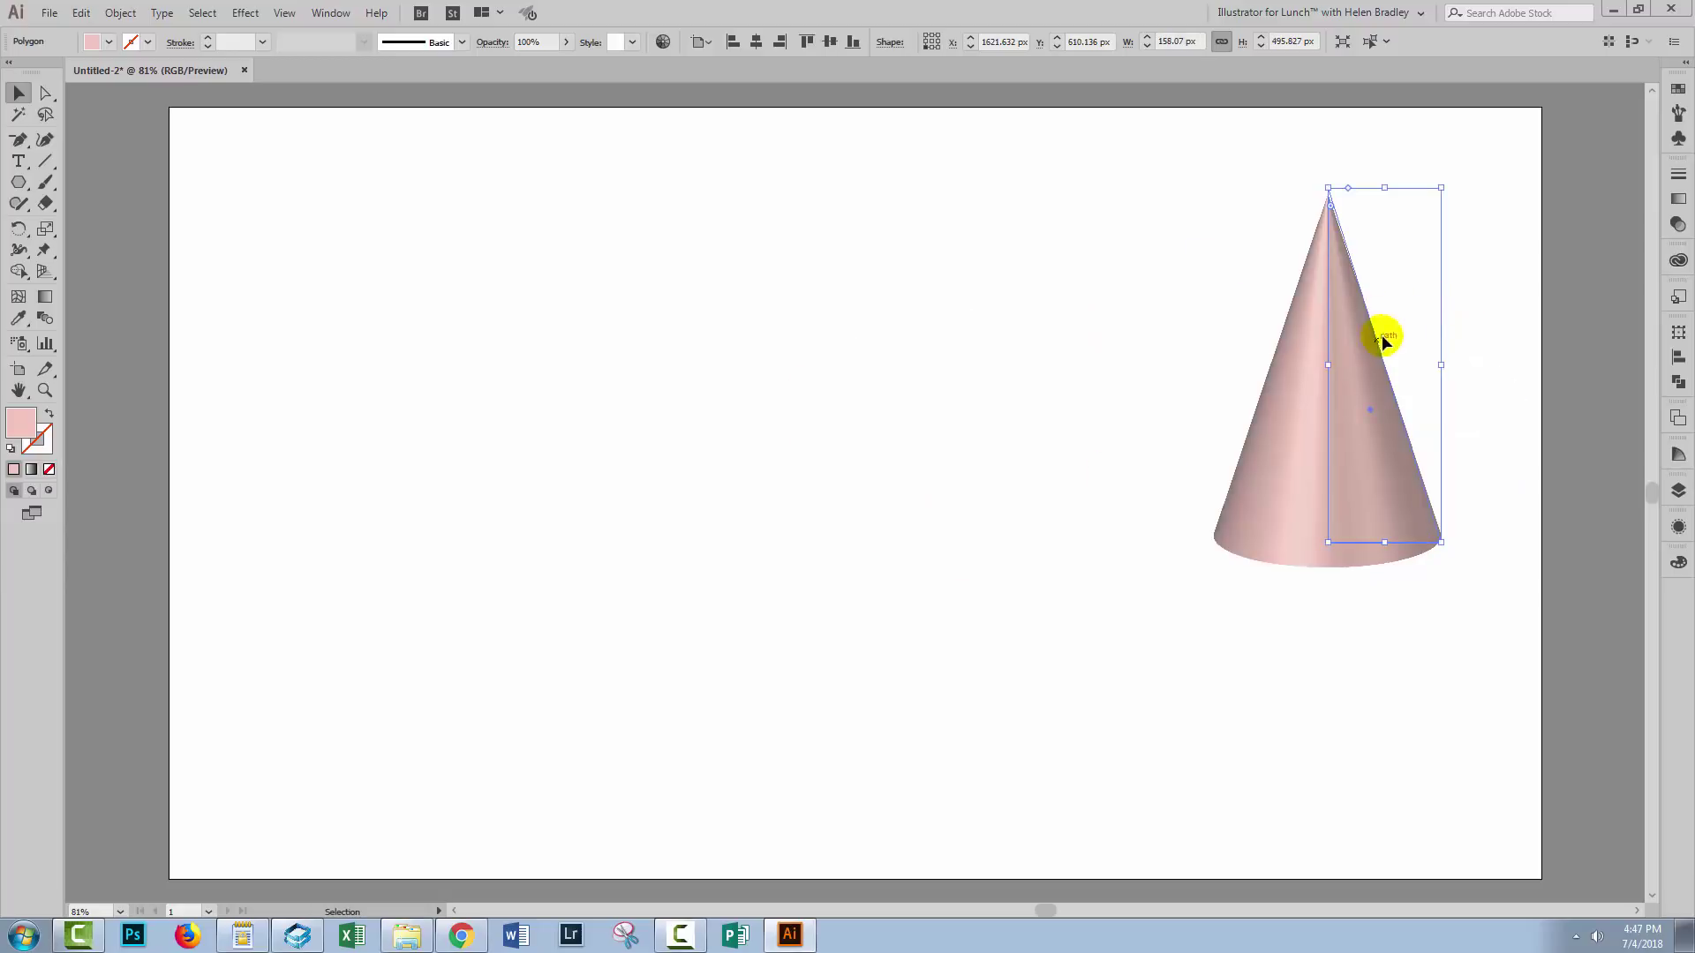
{"action": "left_click", "coordinate": [1678, 527]}
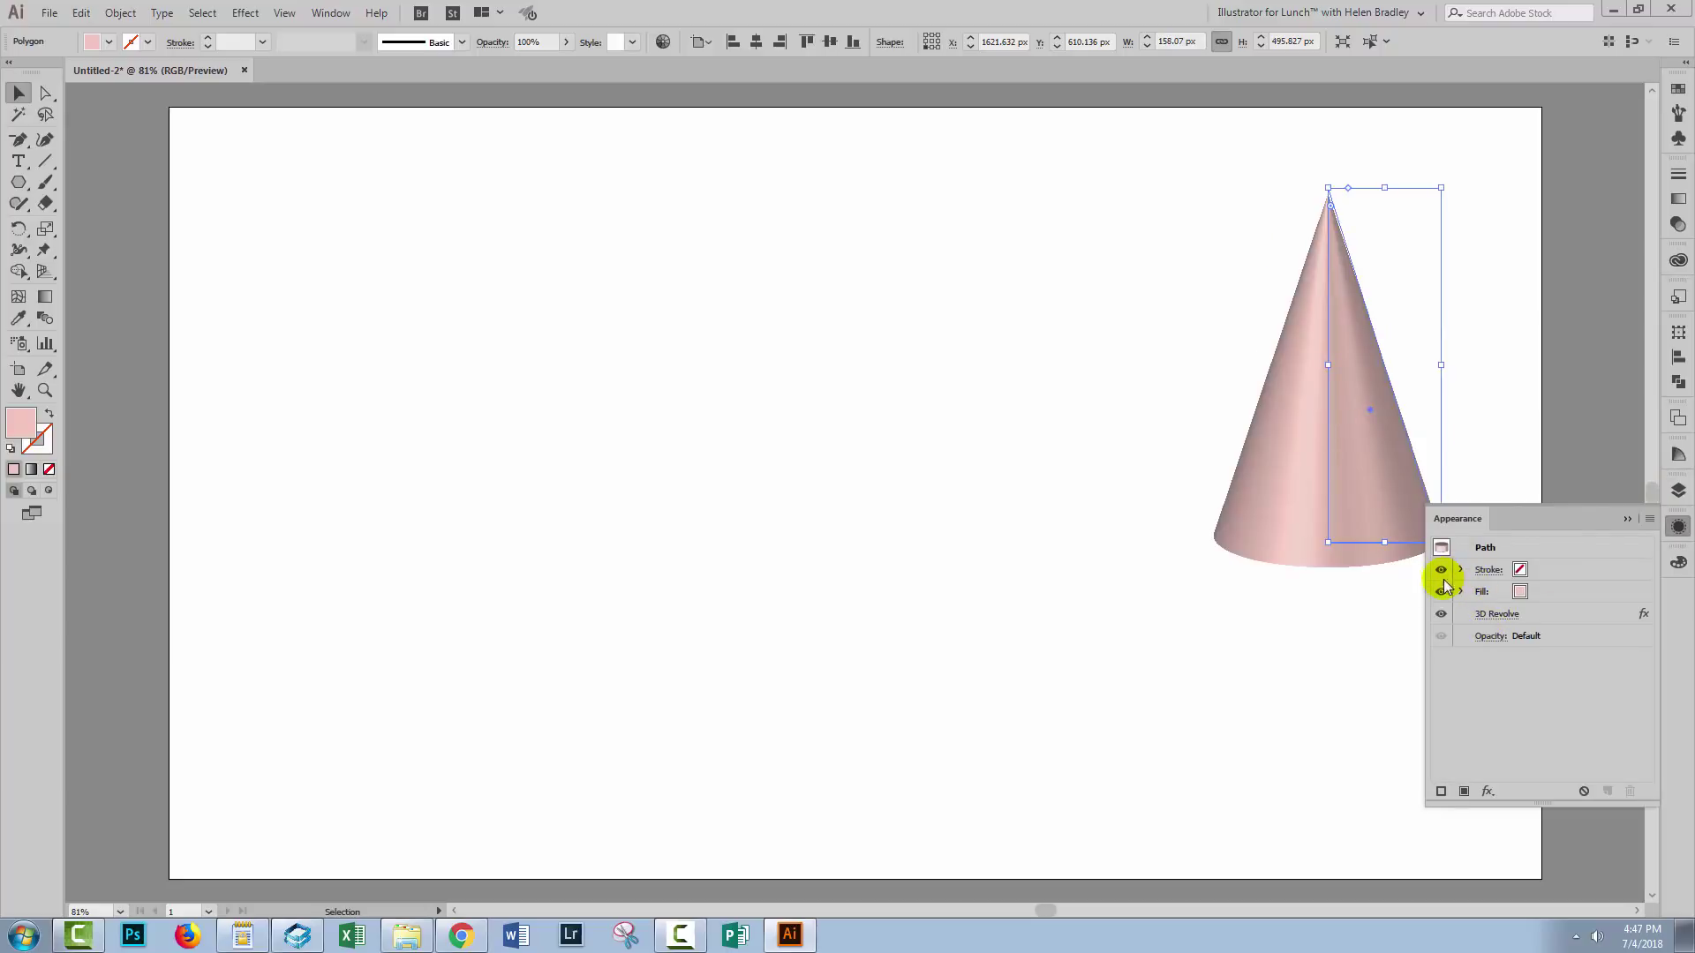
{"action": "left_click", "coordinate": [1441, 614]}
{"action": "left_click", "coordinate": [1441, 614]}
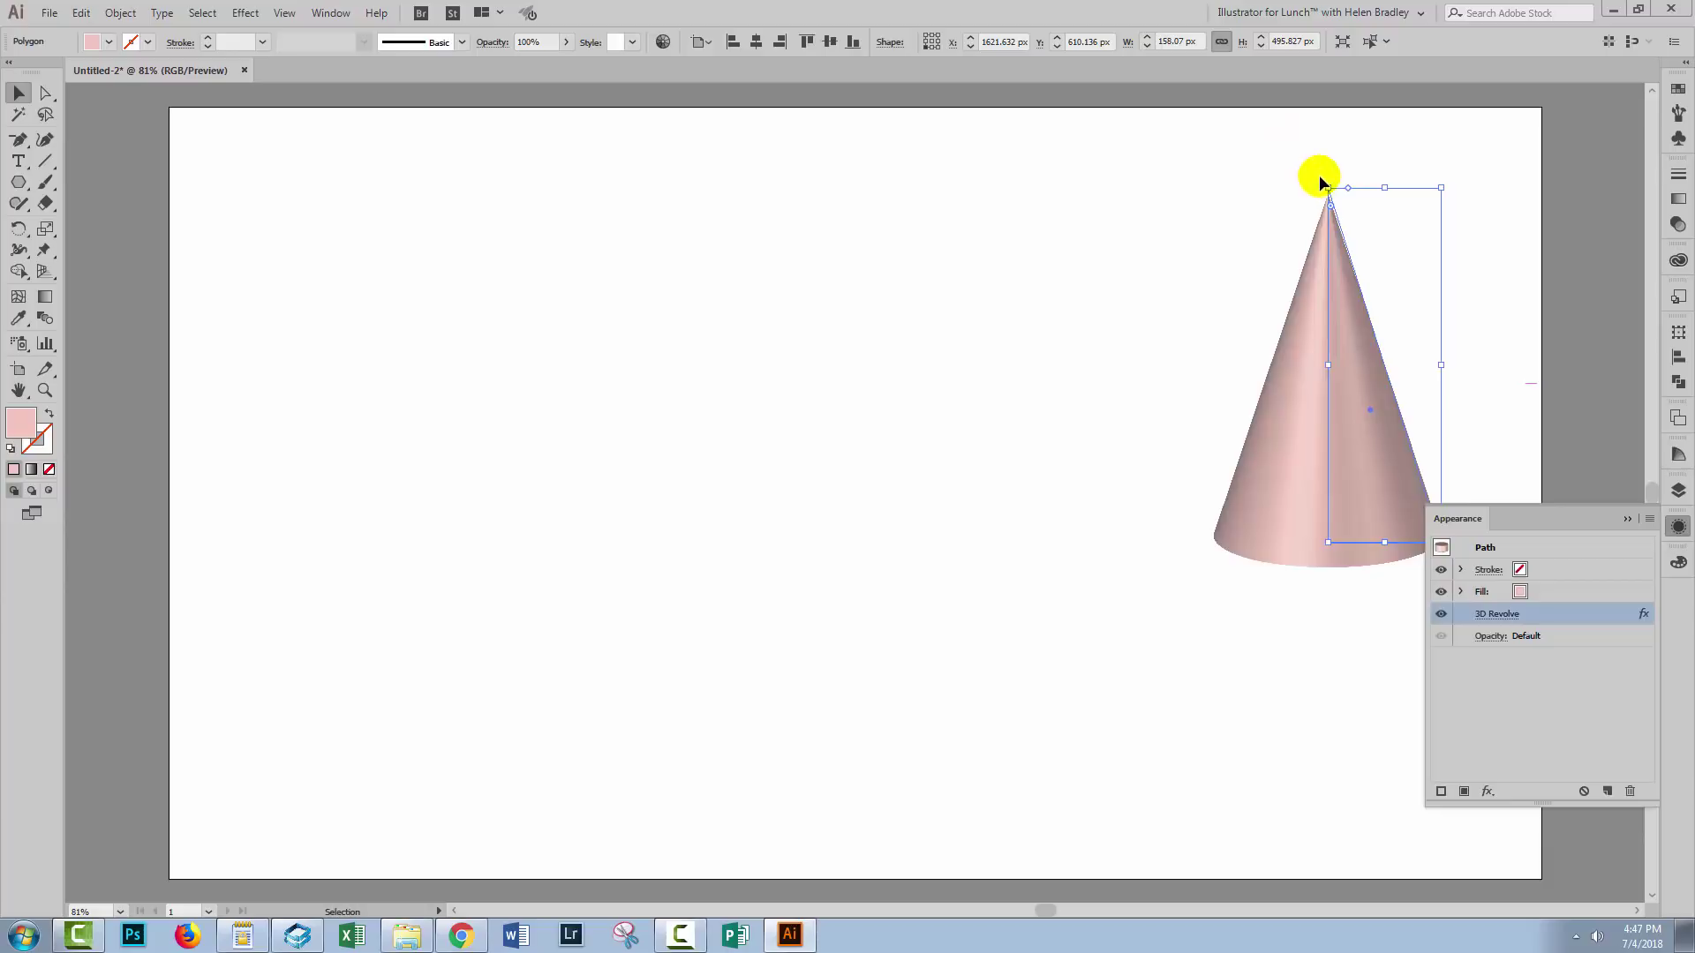
{"action": "left_click_drag", "start_coordinate": [1319, 179], "coordinate": [1136, 459]}
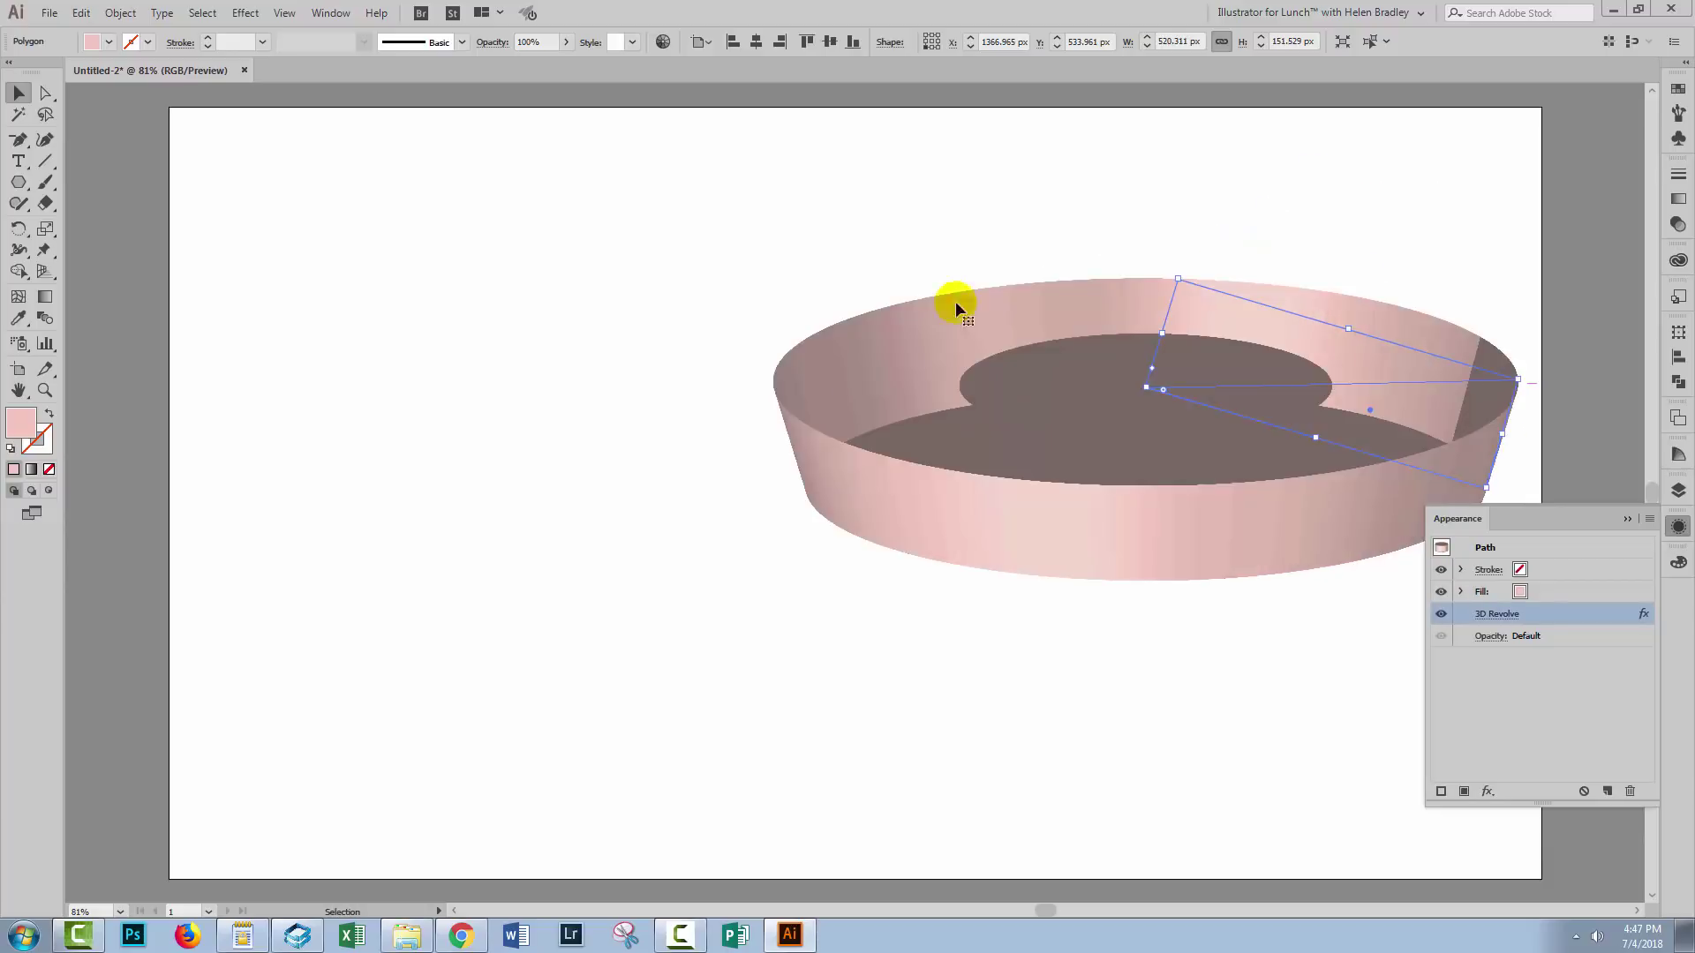
{"action": "key", "text": "ctrl+z"}
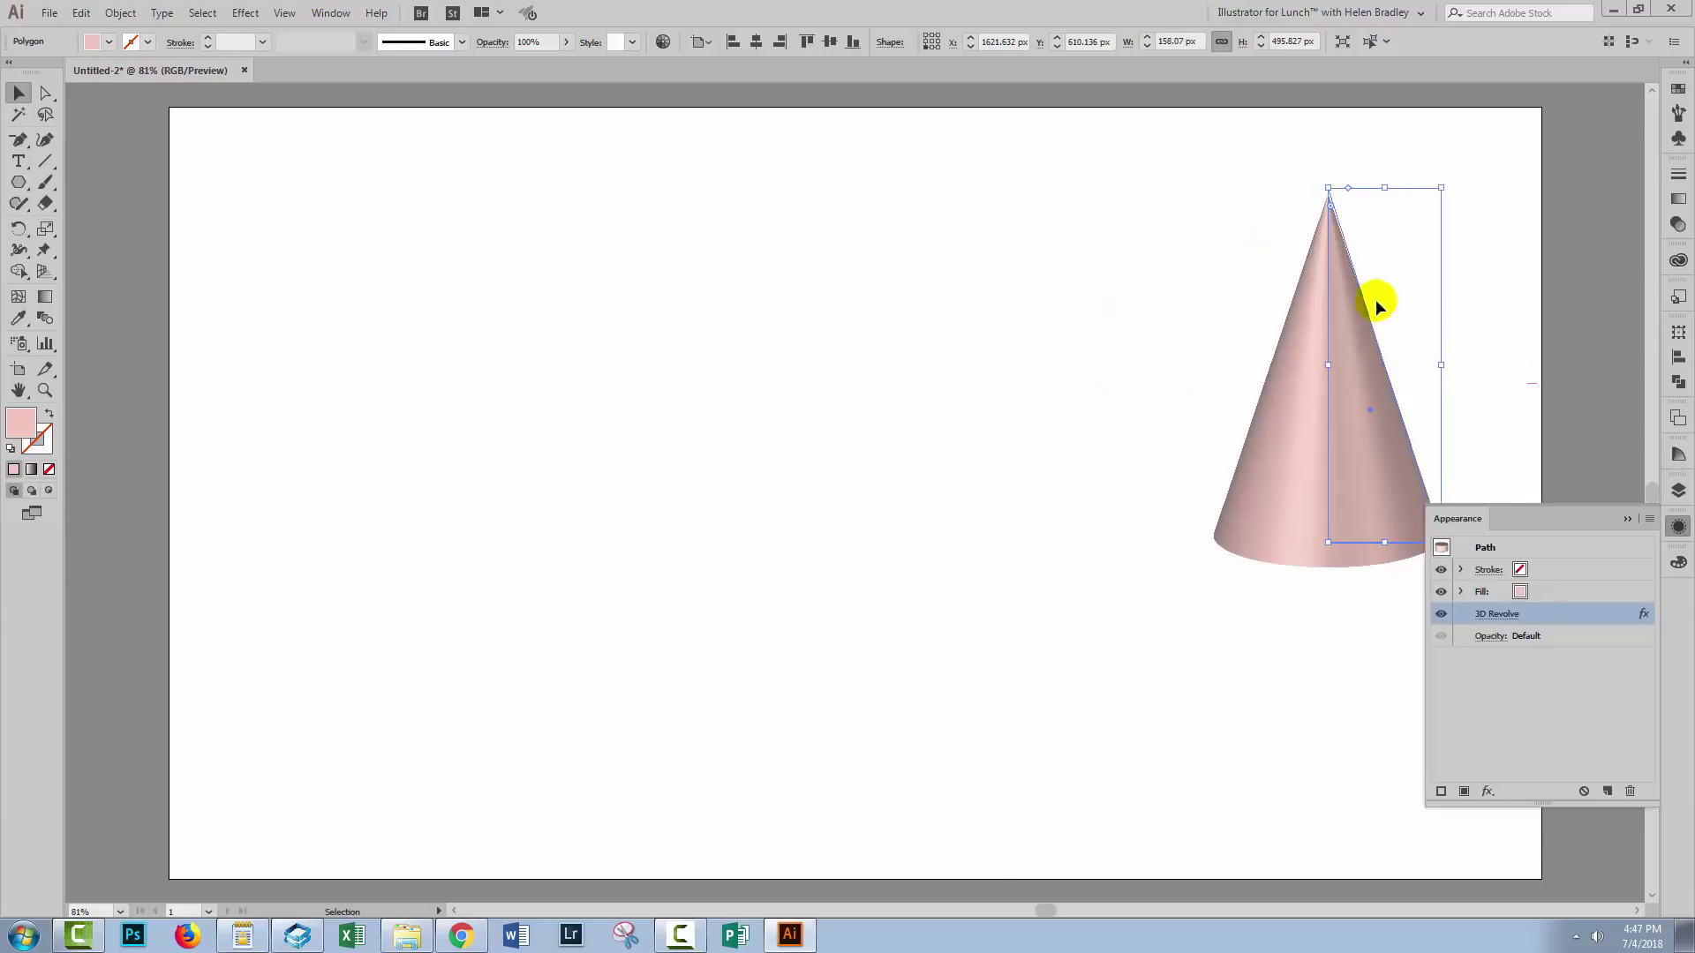
Run Object > Expand Appearance on the cone and confirm the Appearance panel shows Group
{"action": "left_click", "coordinate": [1627, 520]}
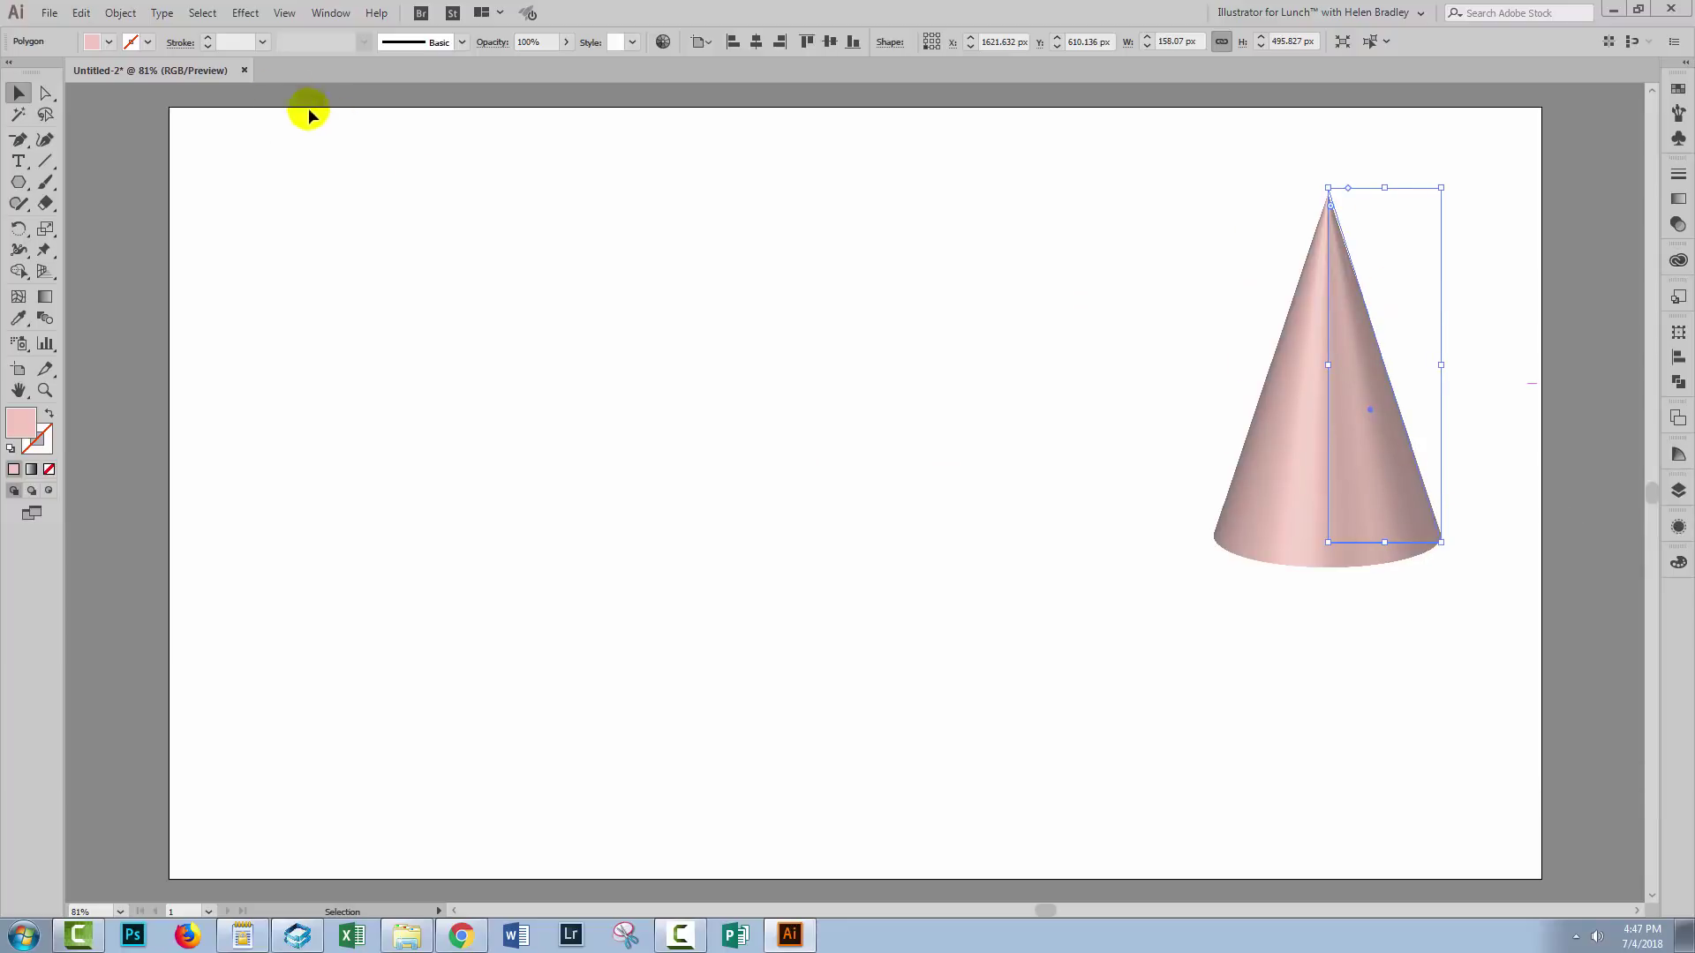
{"action": "left_click", "coordinate": [120, 12]}
{"action": "left_click", "coordinate": [161, 228]}
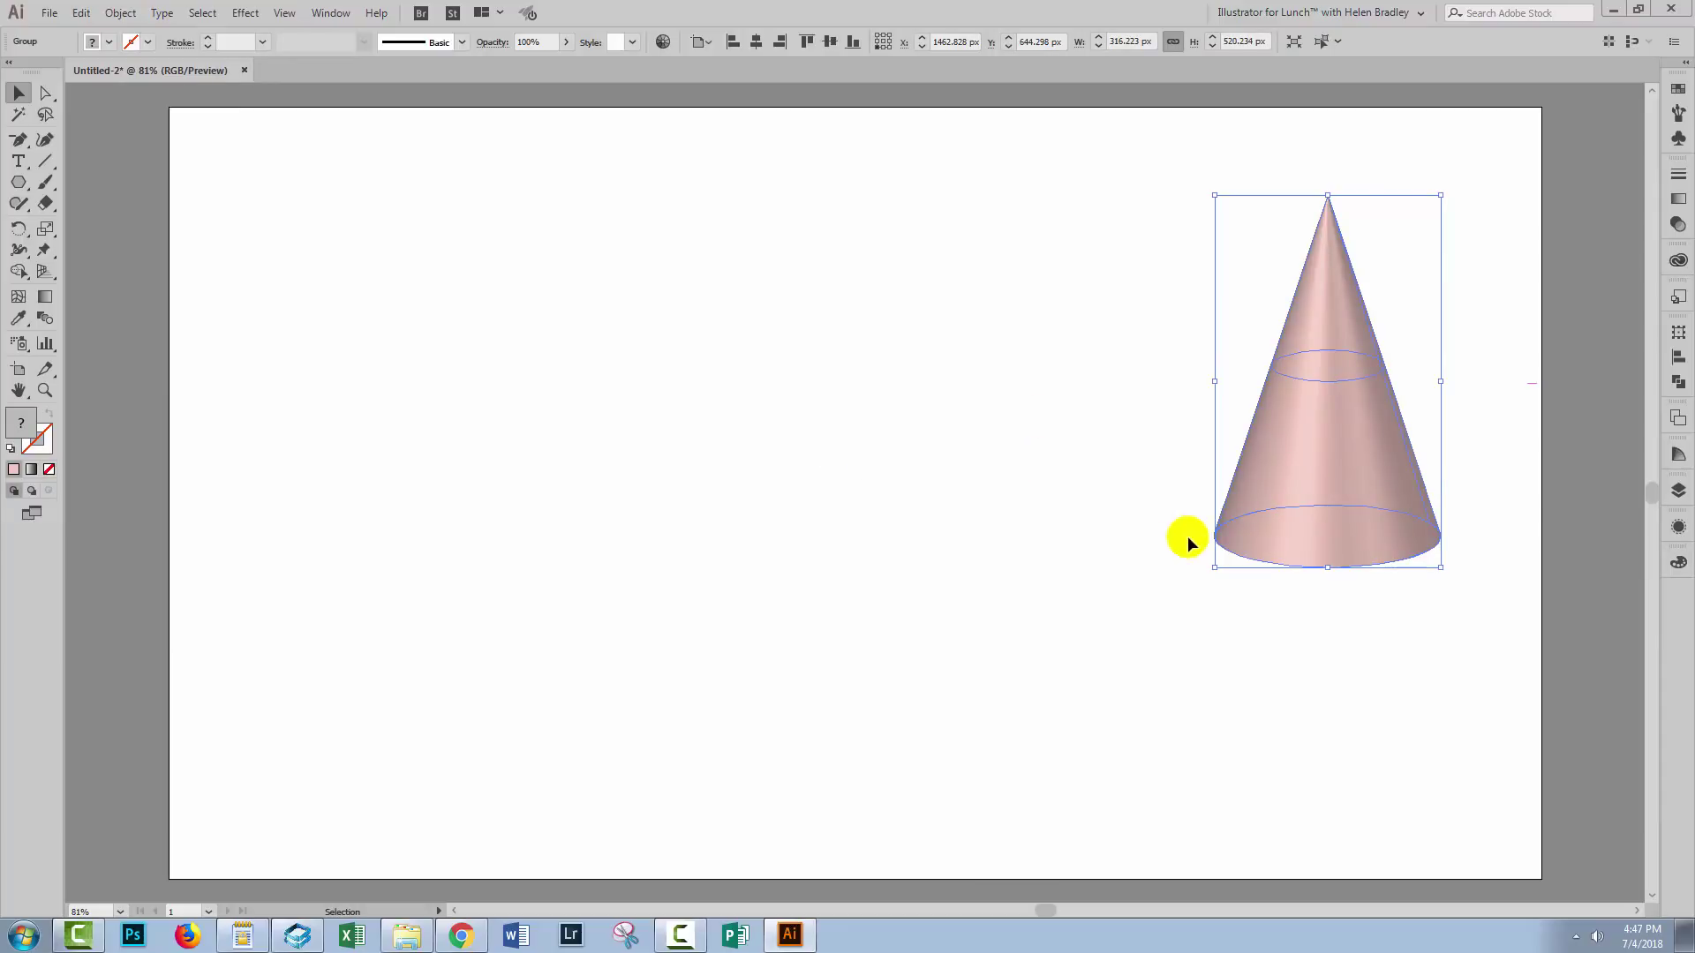
{"action": "left_click", "coordinate": [1141, 549]}
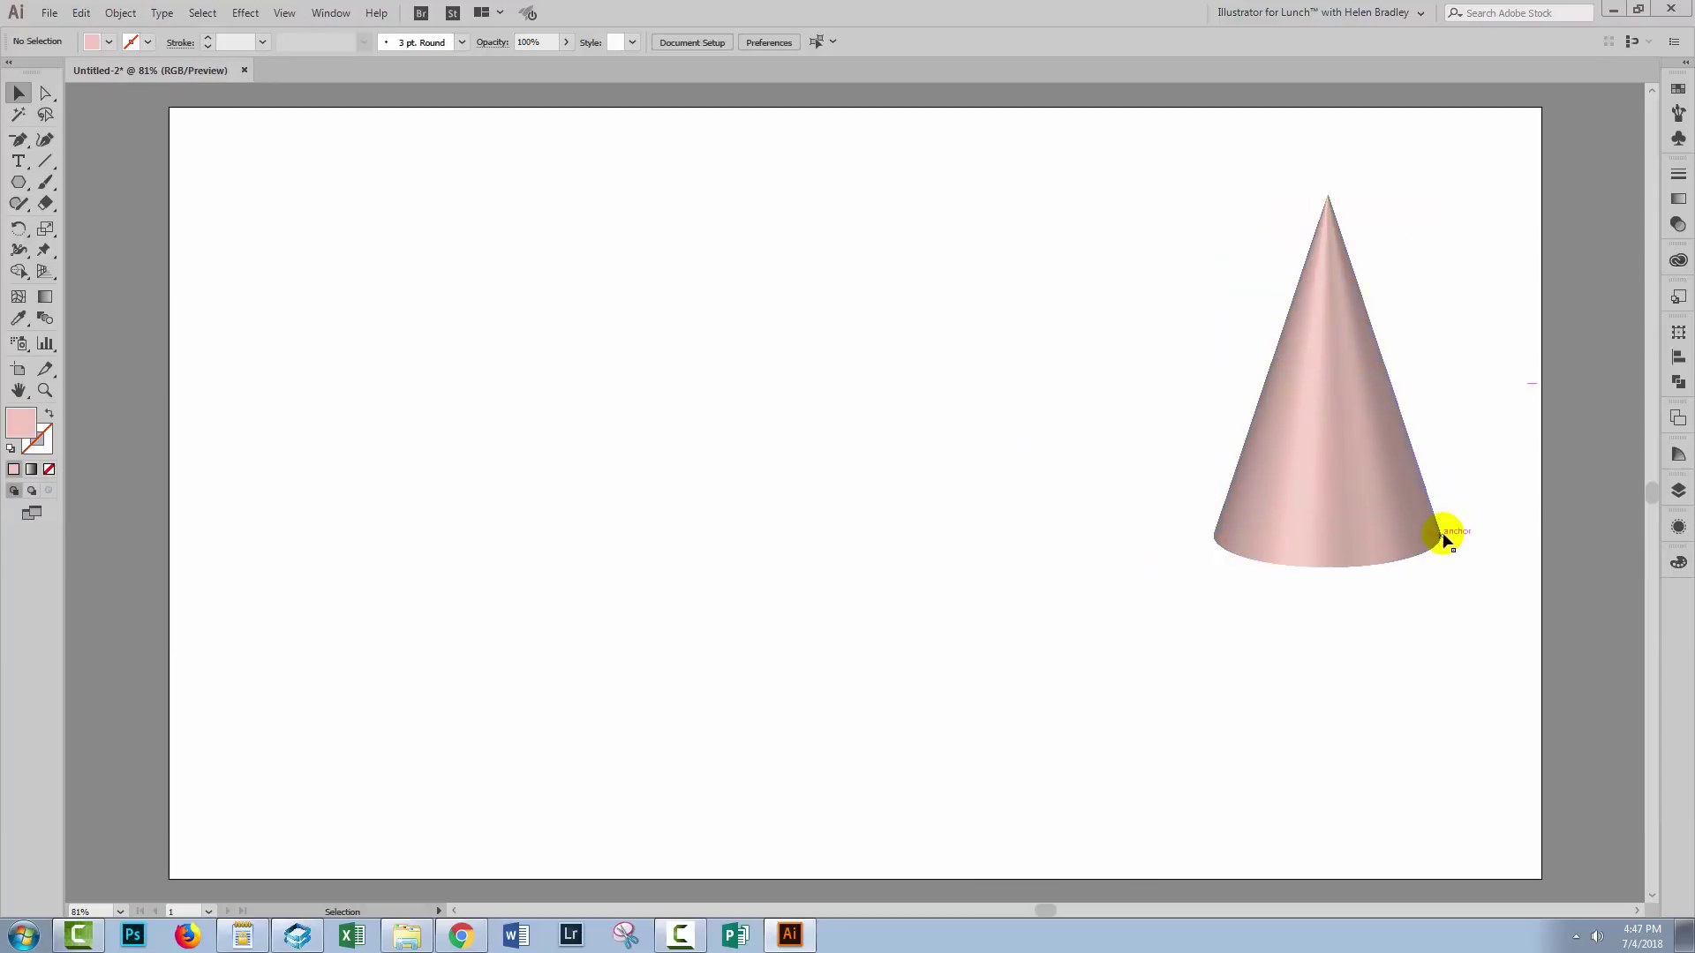
{"action": "left_click_drag", "start_coordinate": [1189, 161], "coordinate": [1511, 688]}
{"action": "left_click", "coordinate": [1676, 527]}
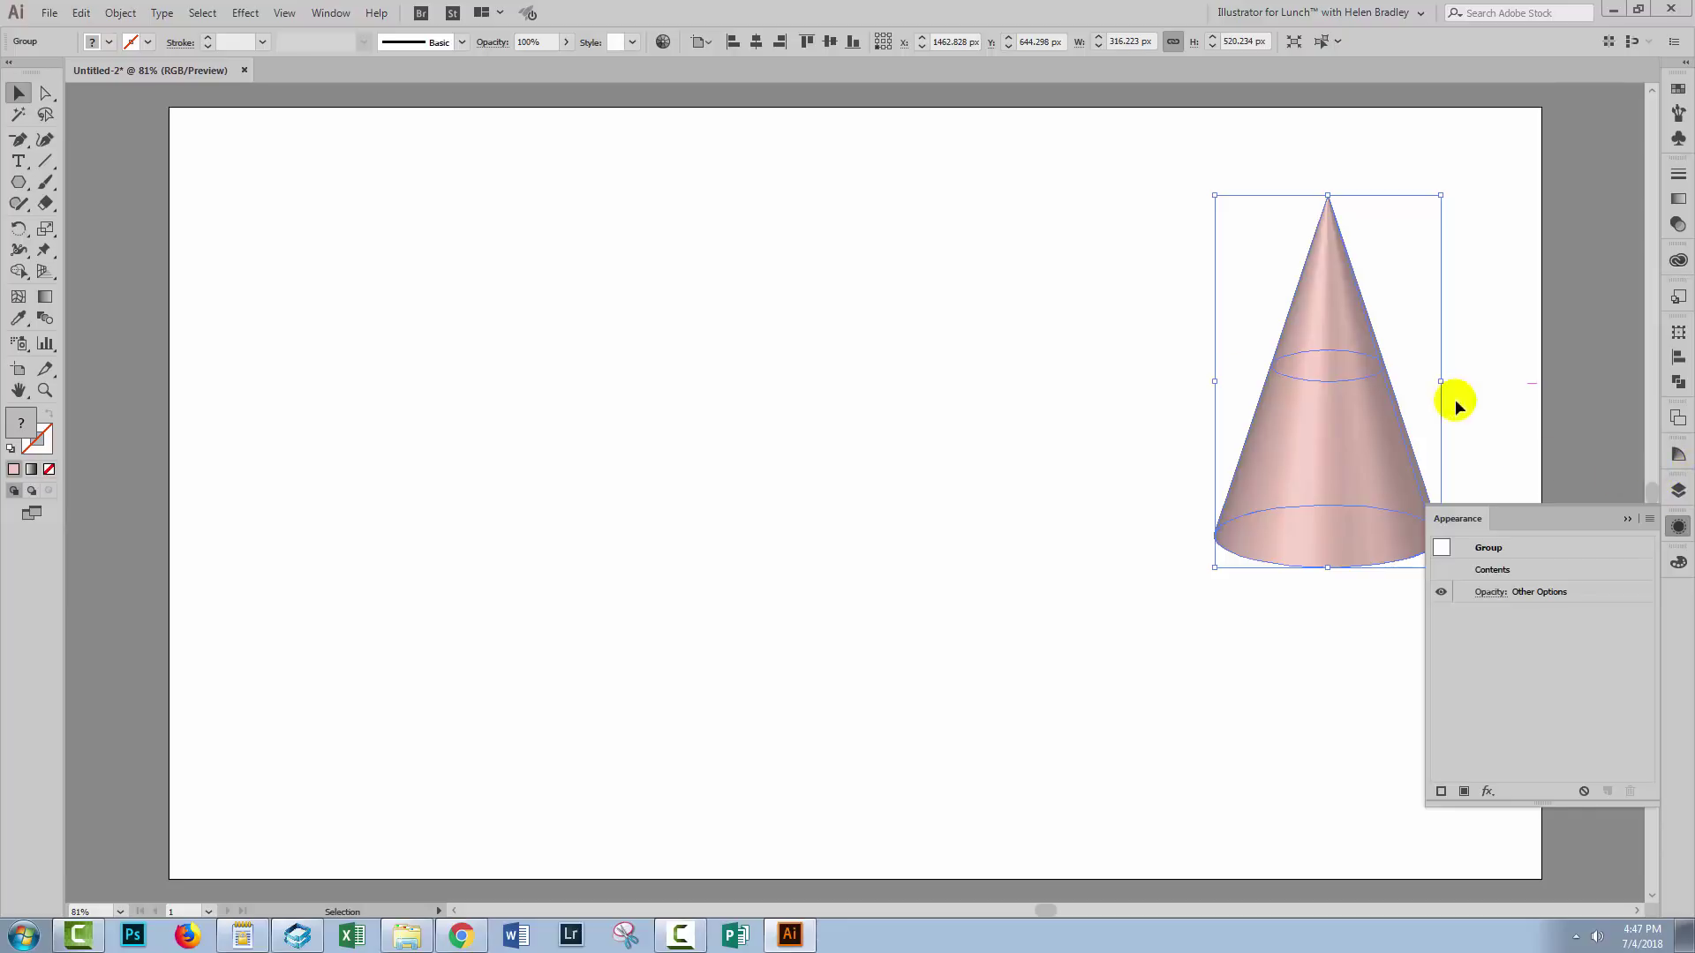
Float and enlarge the Layers panel, expanding Layer 1 down to the nested clip groups
{"action": "left_click", "coordinate": [1680, 494]}
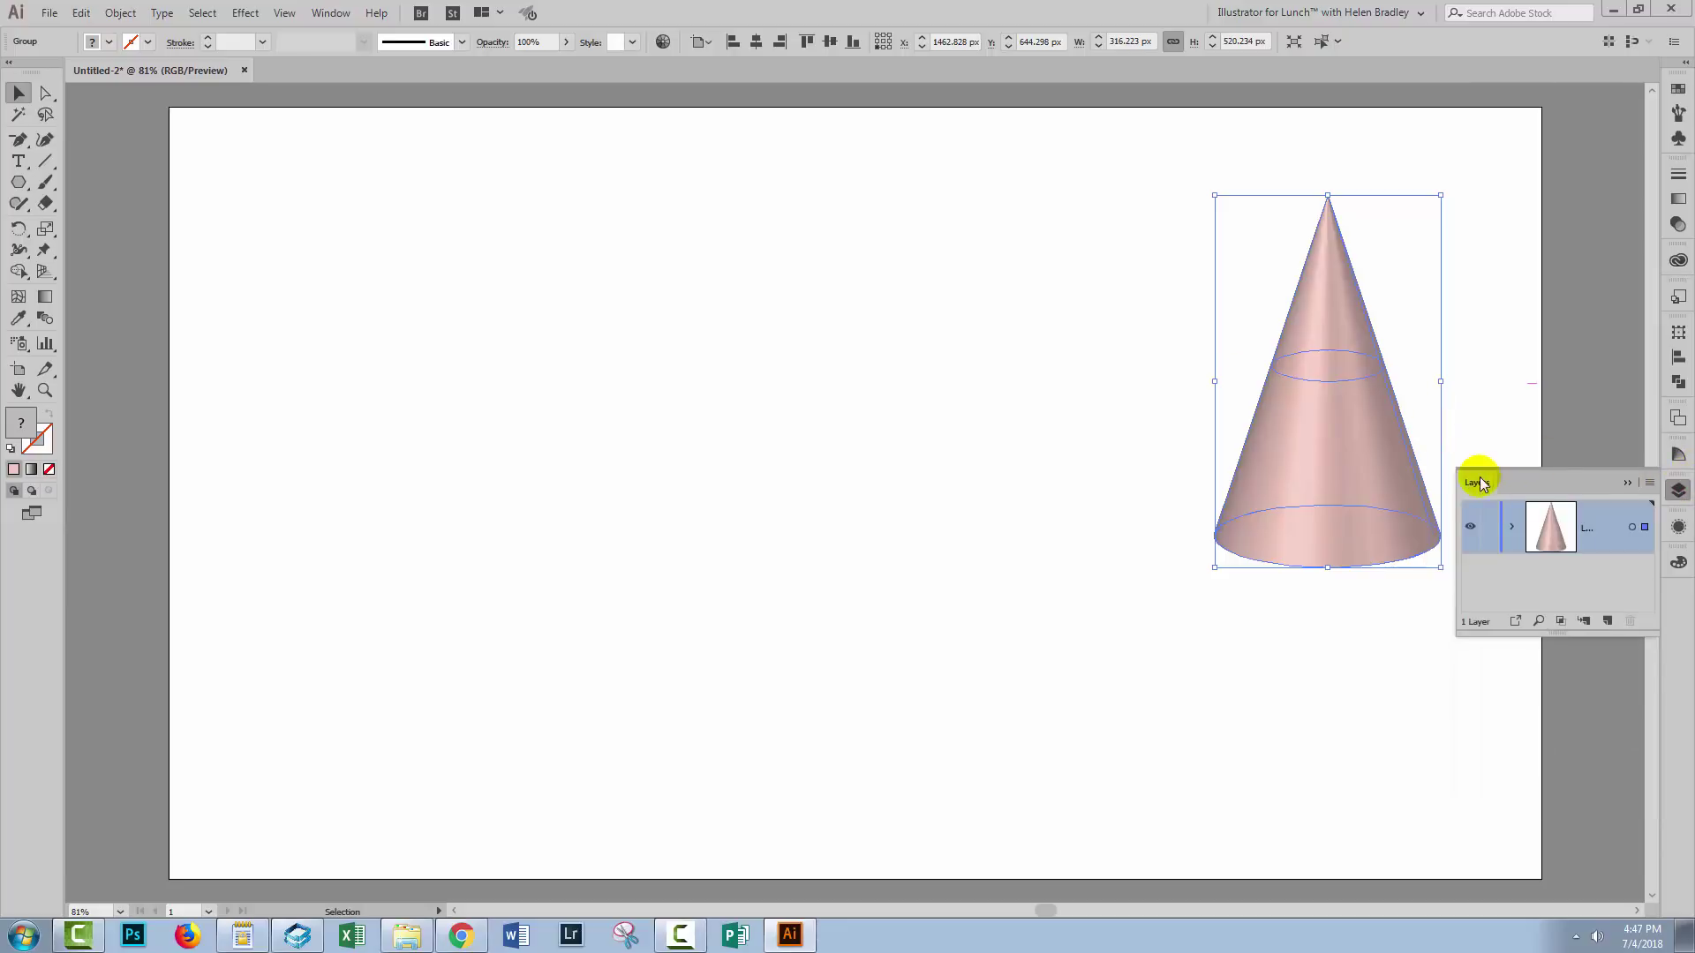
{"action": "left_click_drag", "start_coordinate": [1475, 473], "coordinate": [491, 220]}
{"action": "left_click_drag", "start_coordinate": [673, 387], "coordinate": [927, 853]}
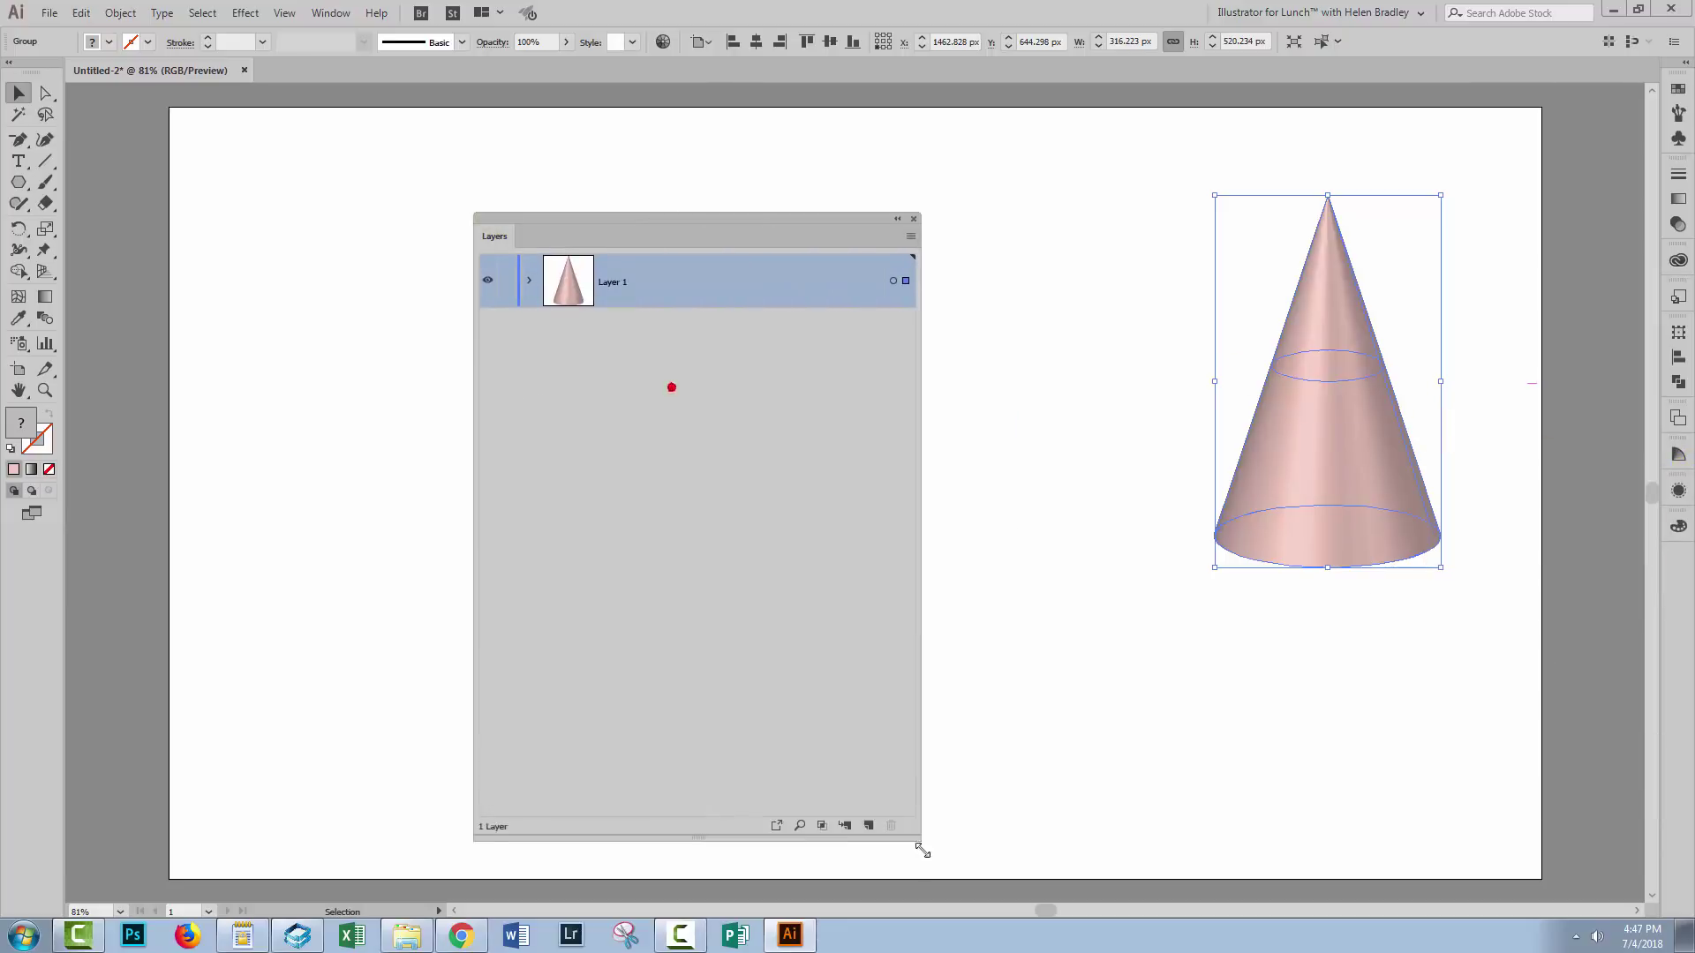
{"action": "left_click", "coordinate": [526, 282]}
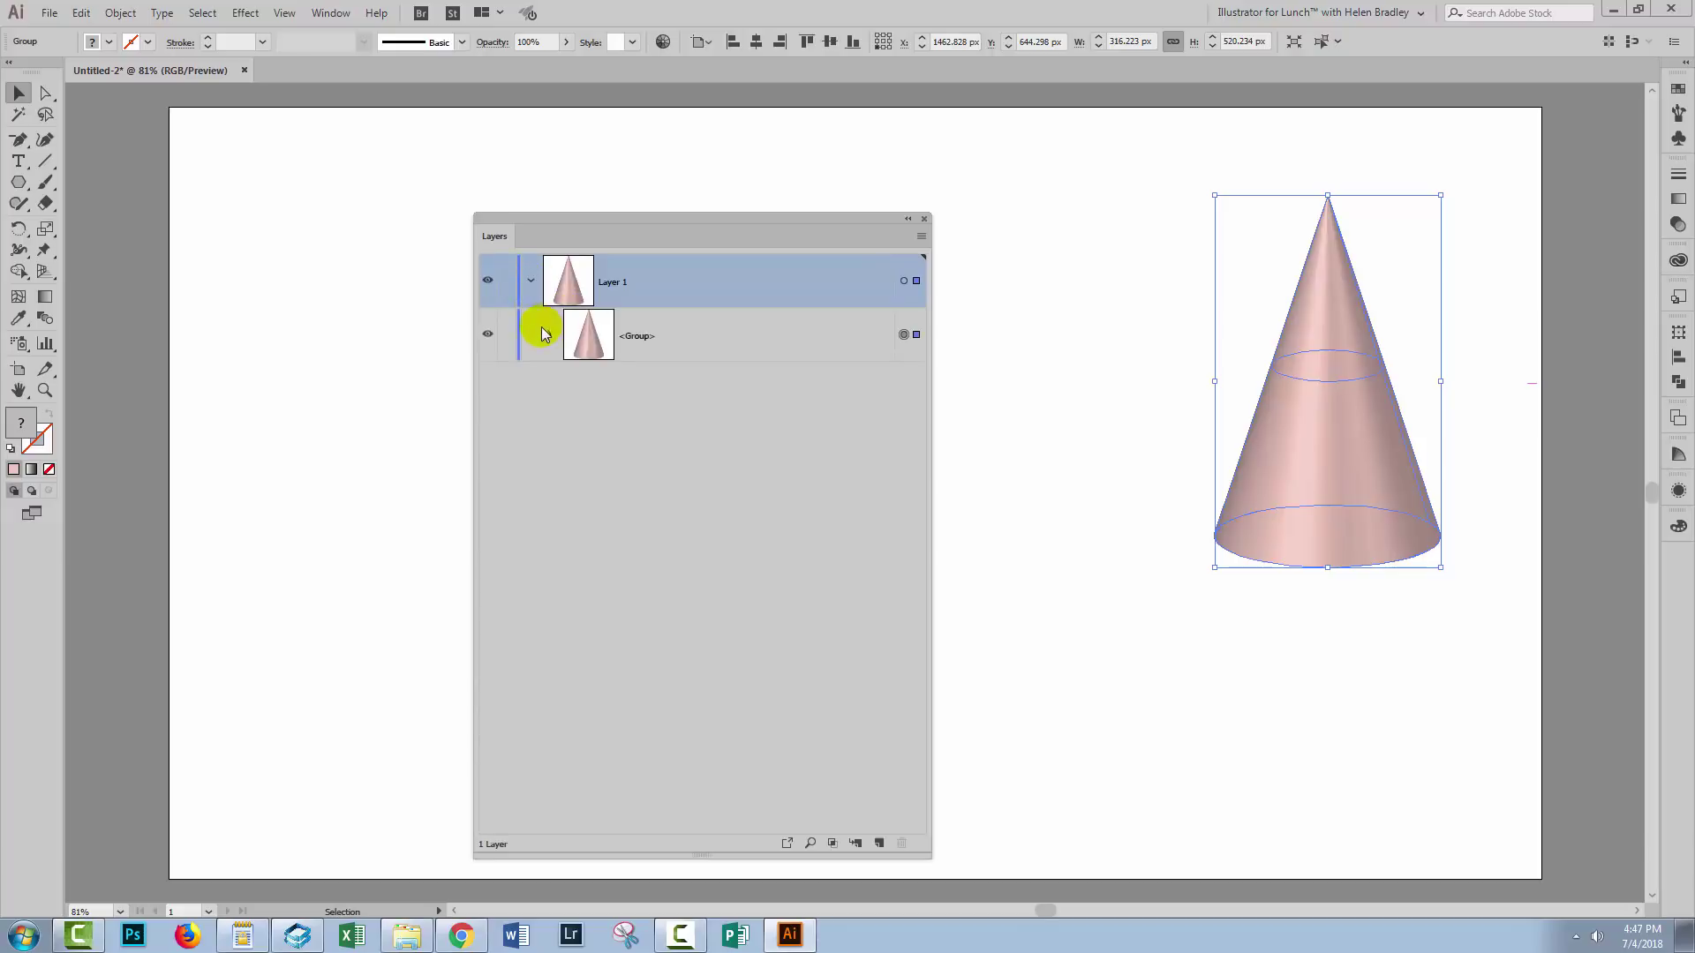
{"action": "left_click", "coordinate": [550, 334]}
{"action": "left_click", "coordinate": [571, 388]}
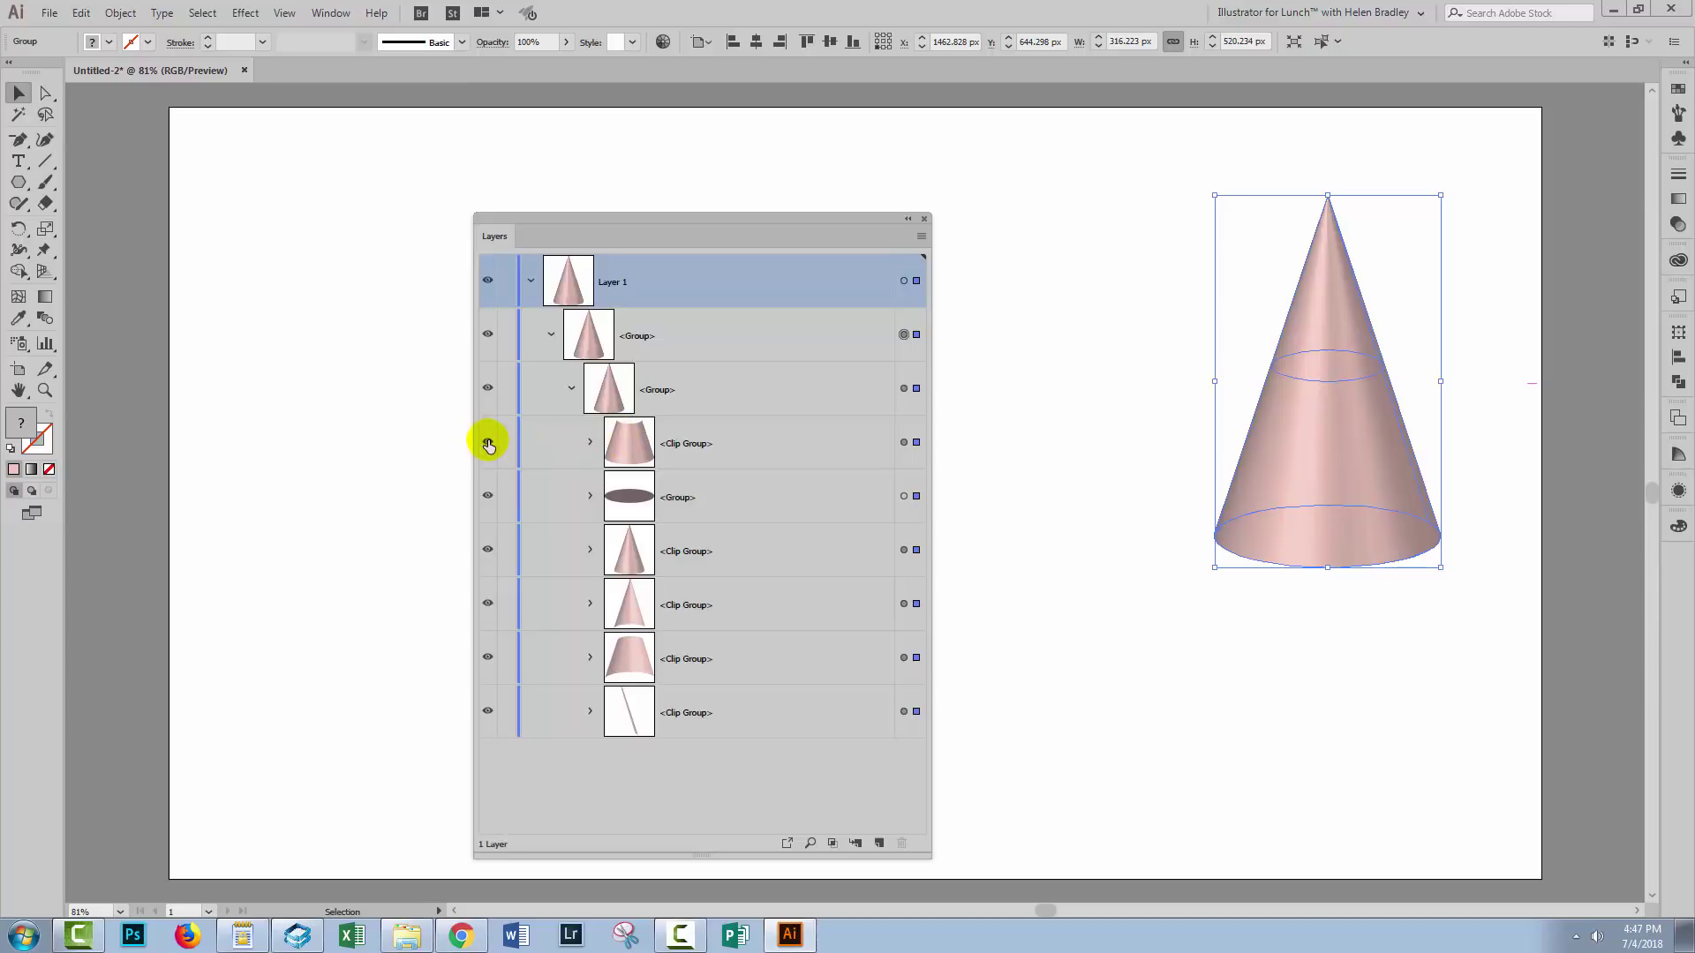
Toggle visibility of the first clip group and middle section to inspect them
{"action": "double_click", "coordinate": [488, 446]}
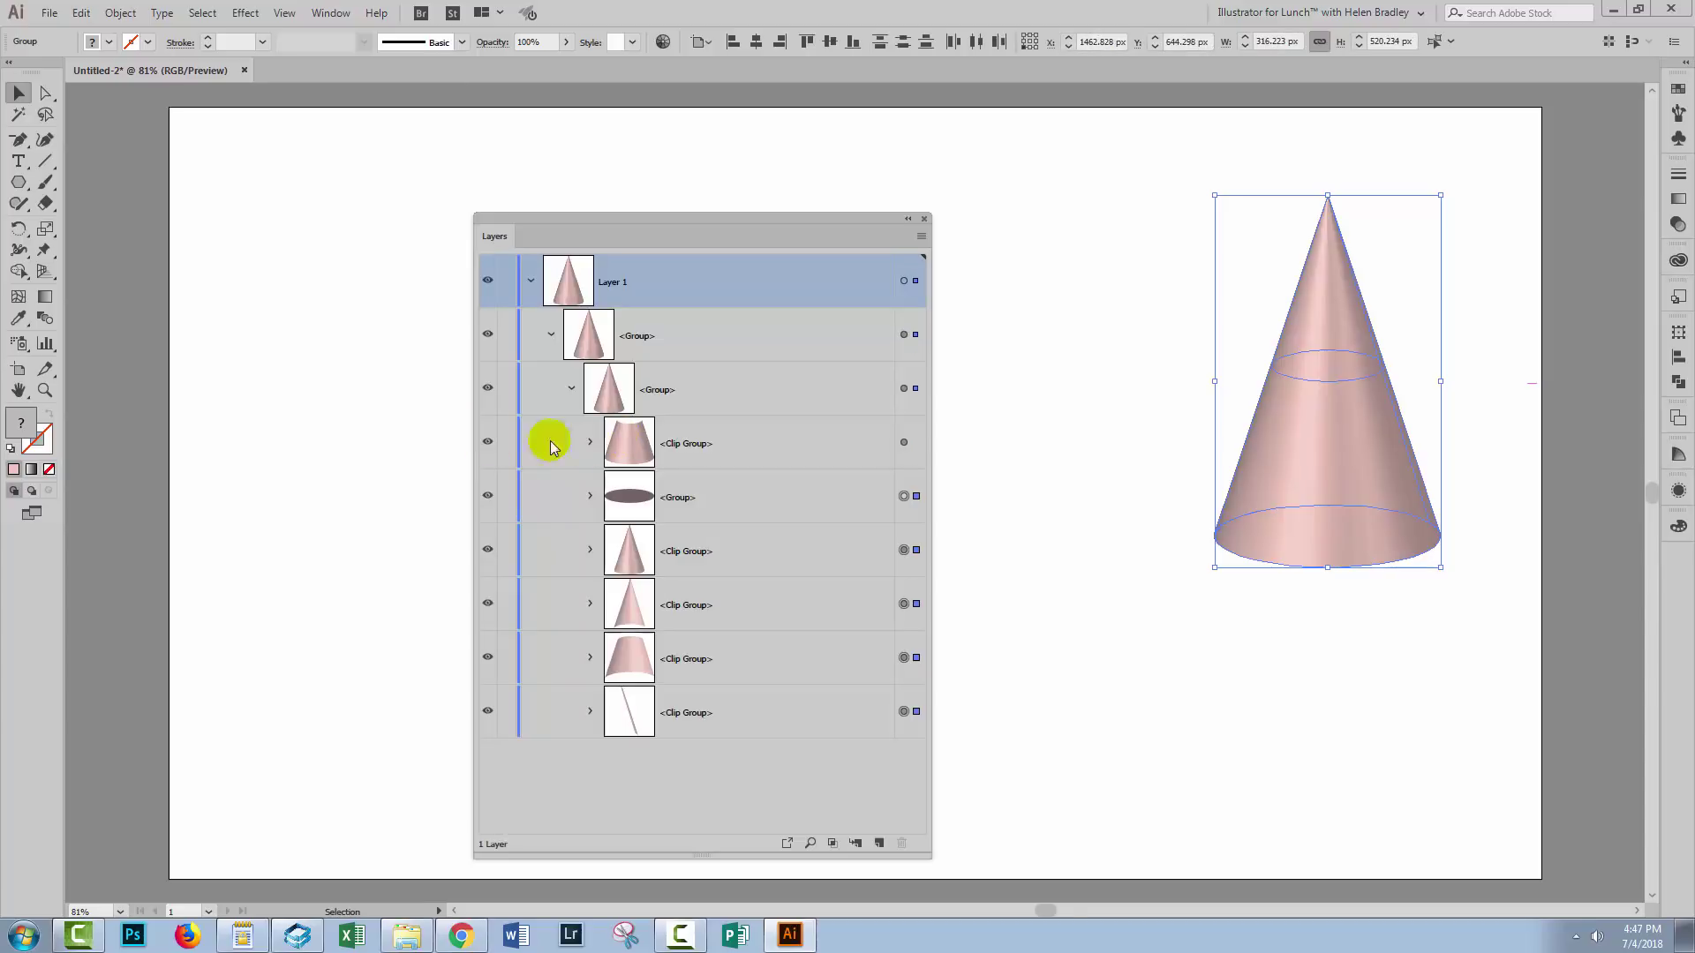
{"action": "left_click", "coordinate": [487, 443]}
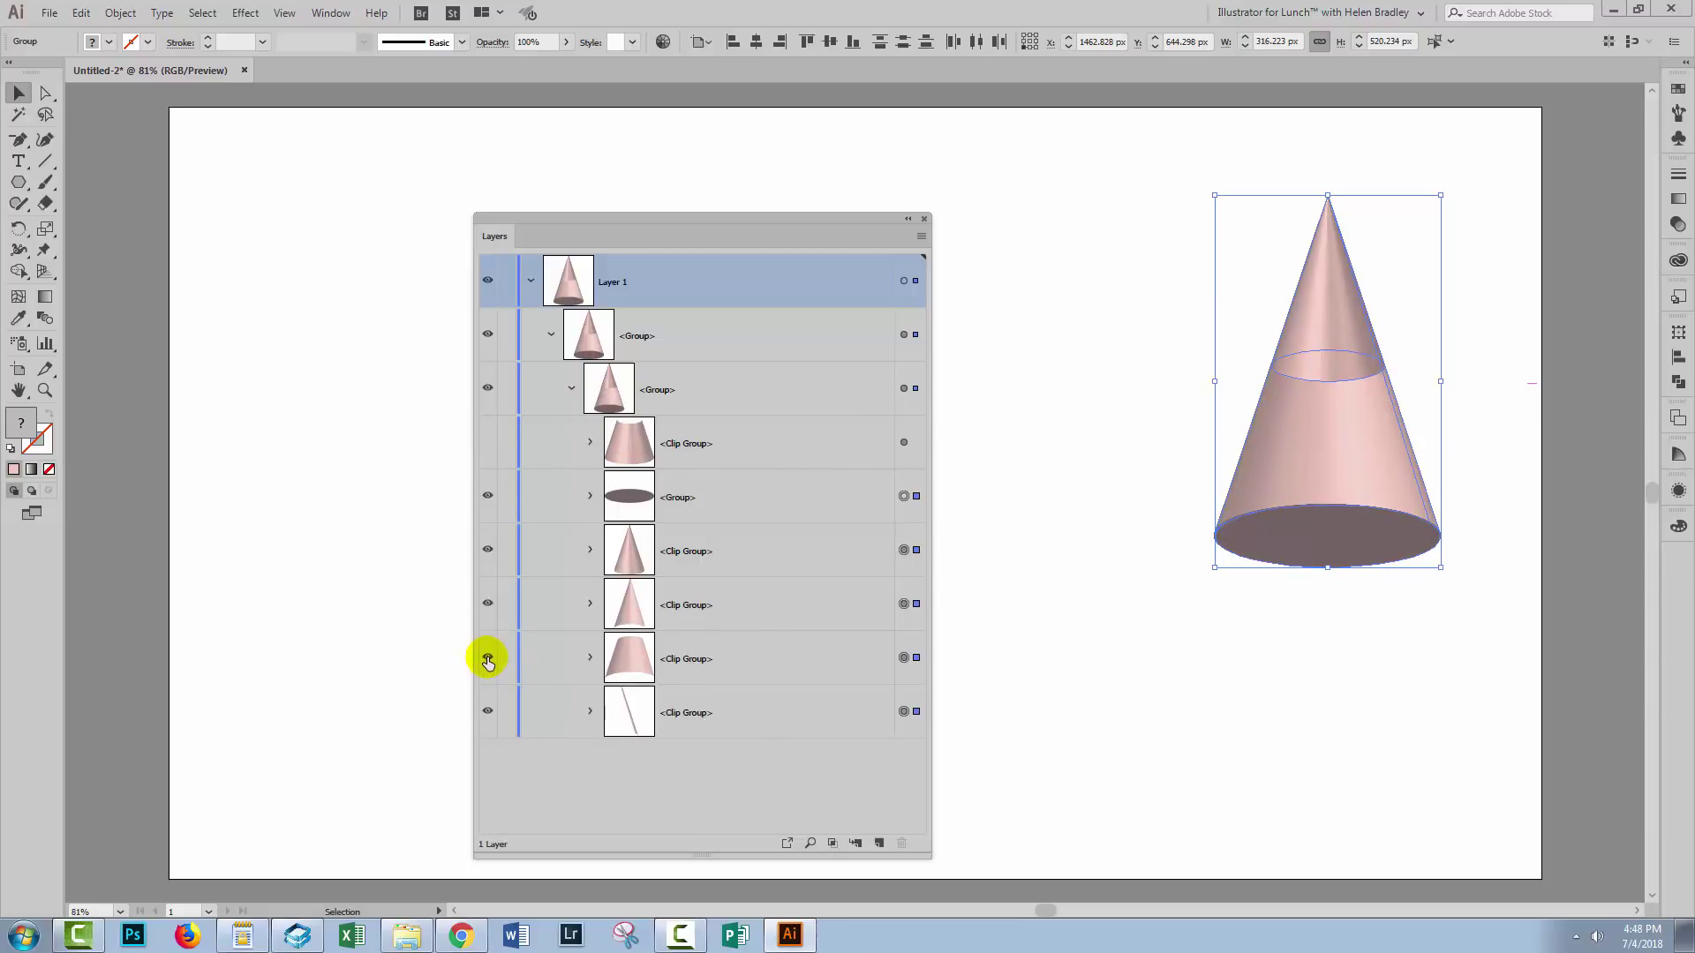
{"action": "left_click", "coordinate": [488, 659]}
{"action": "left_click", "coordinate": [487, 659]}
{"action": "left_click", "coordinate": [486, 444]}
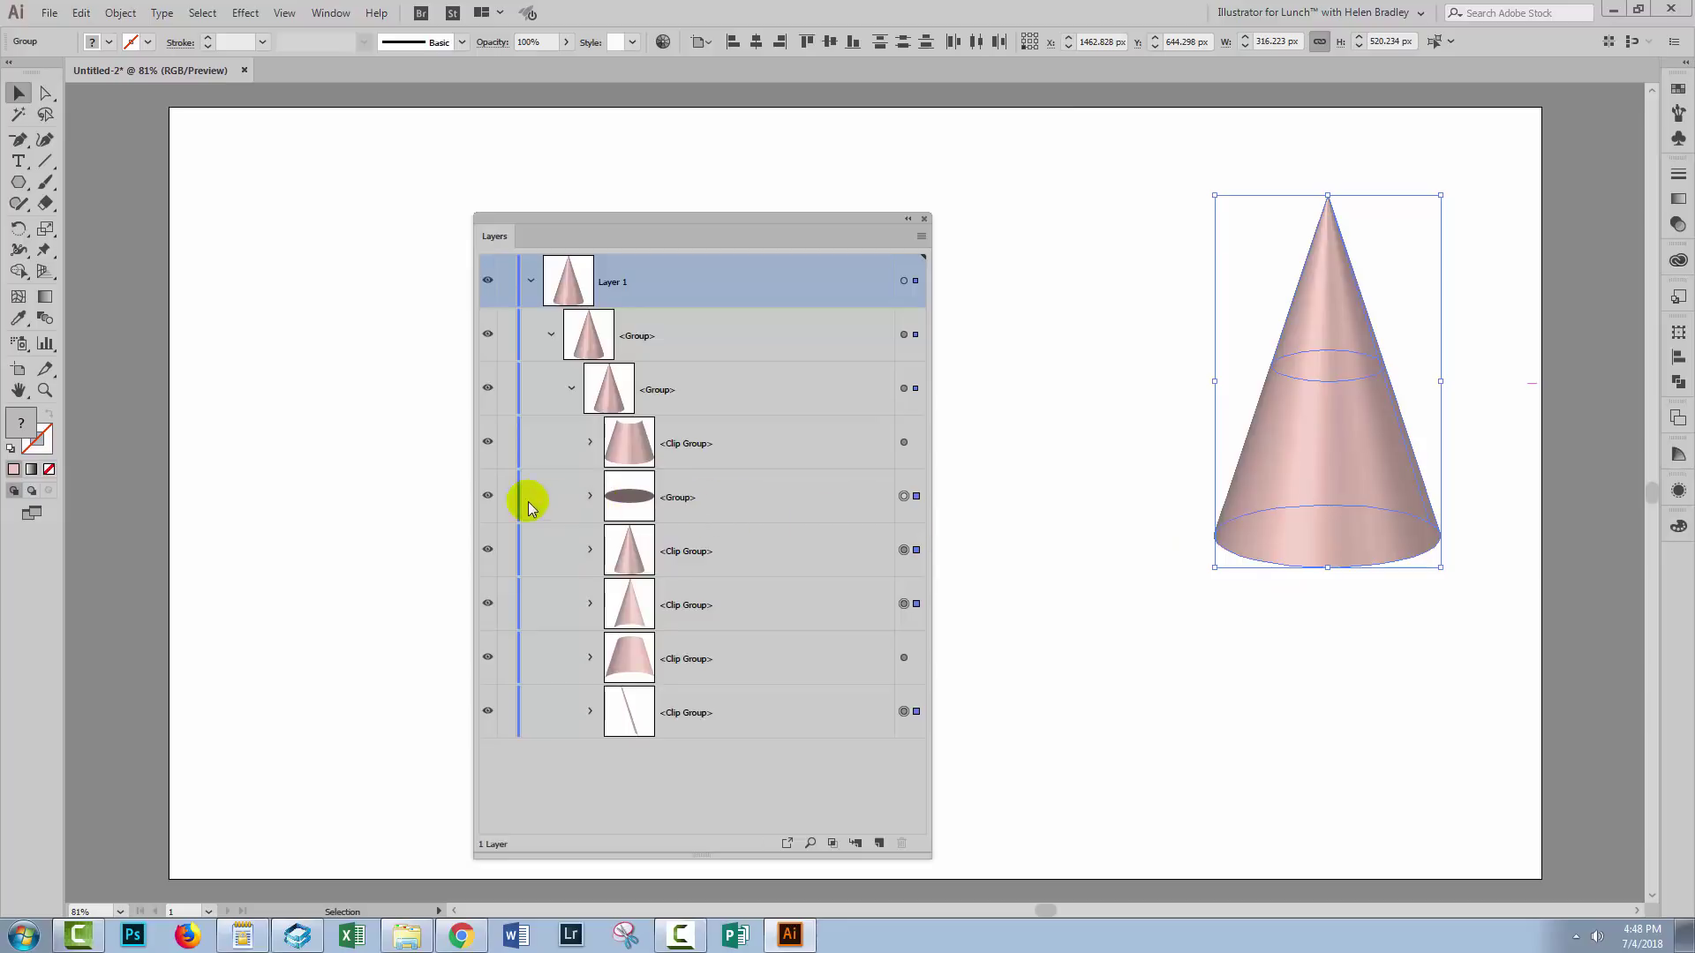
Delete the dark base ellipse group and the lower frustum clip group
{"action": "left_click_drag", "start_coordinate": [733, 492], "coordinate": [902, 844]}
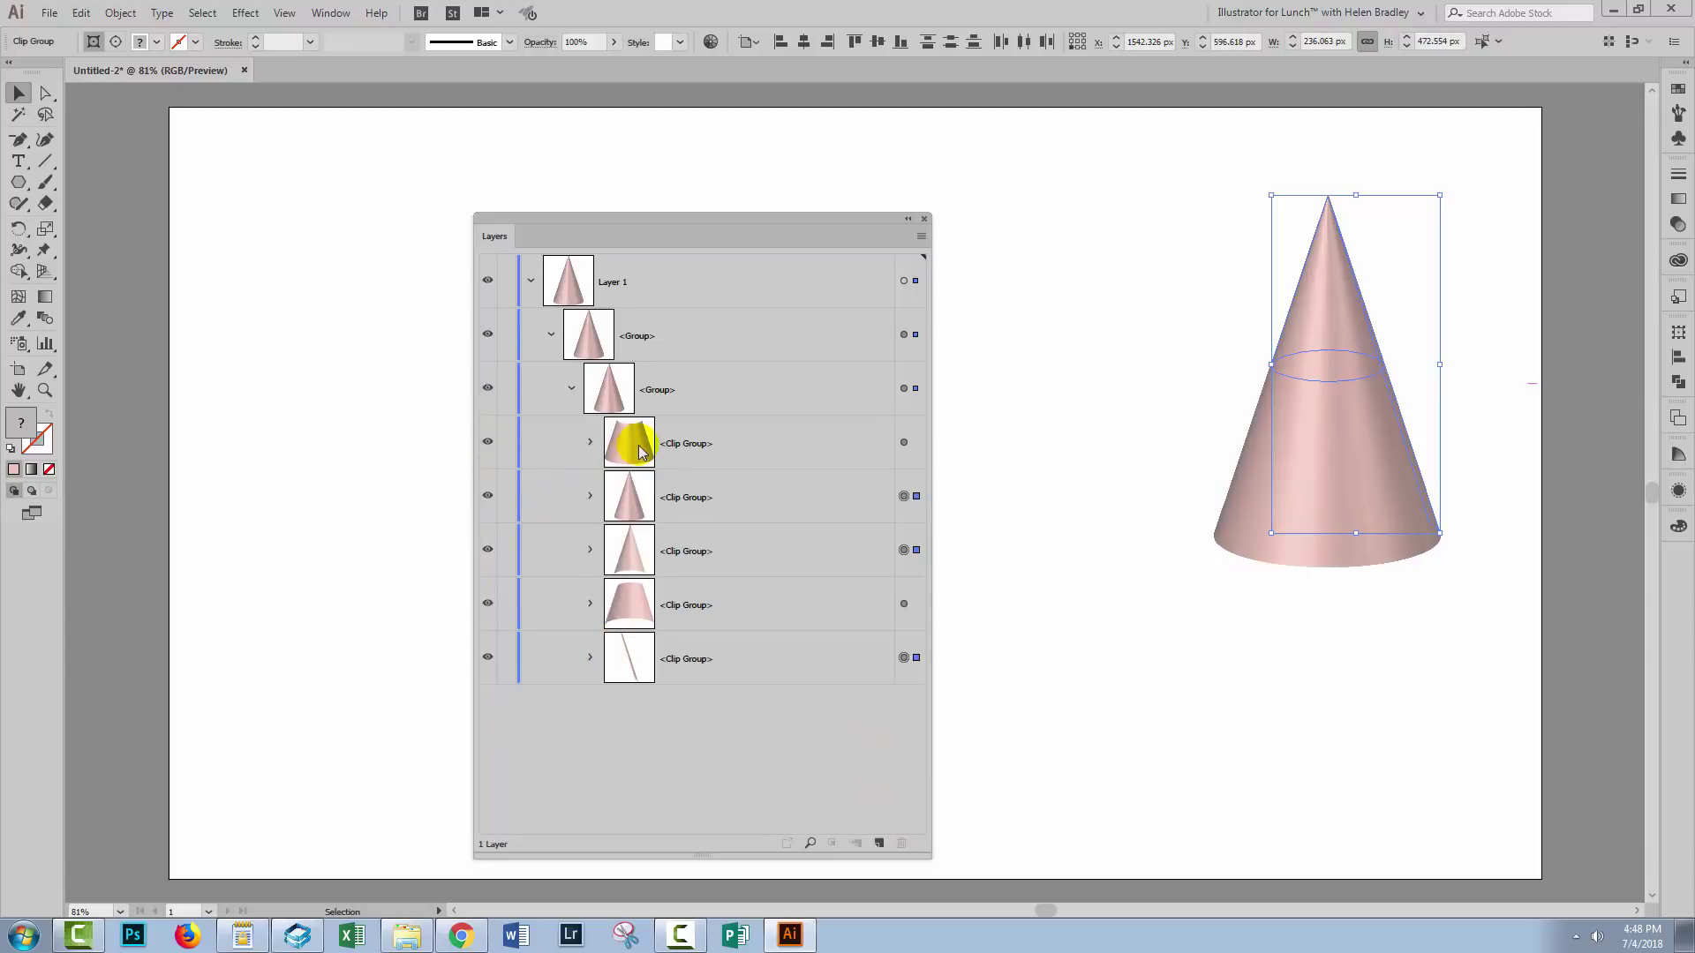
{"action": "left_click", "coordinate": [487, 443]}
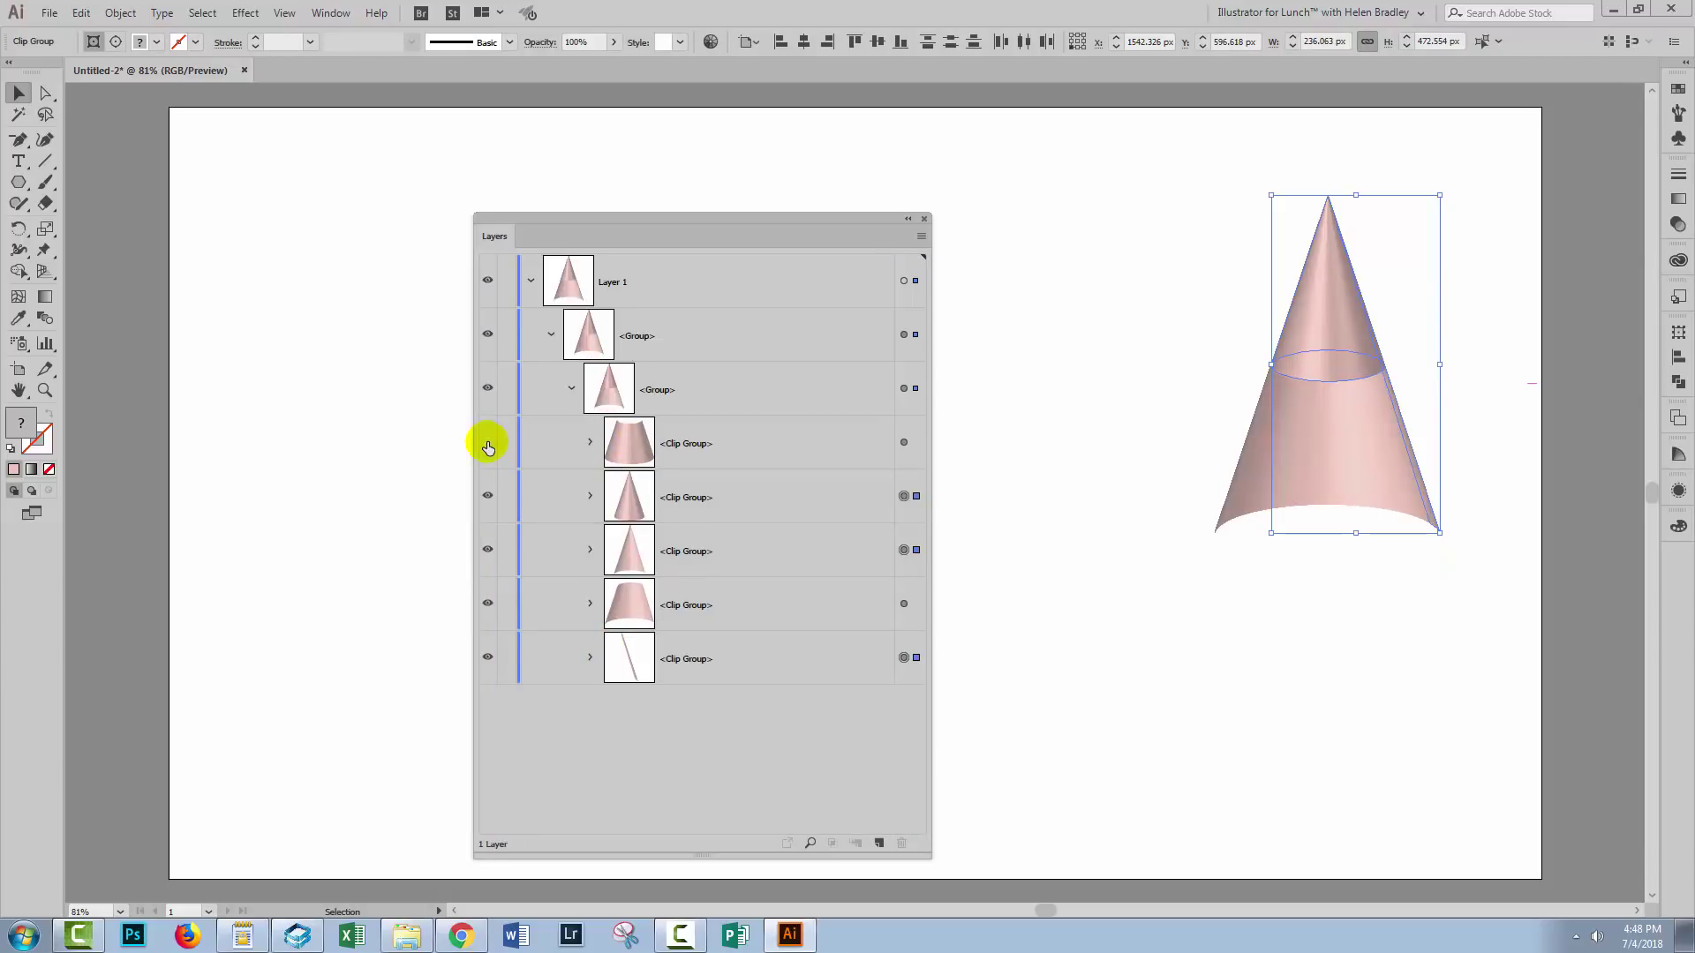
{"action": "left_click", "coordinate": [653, 607]}
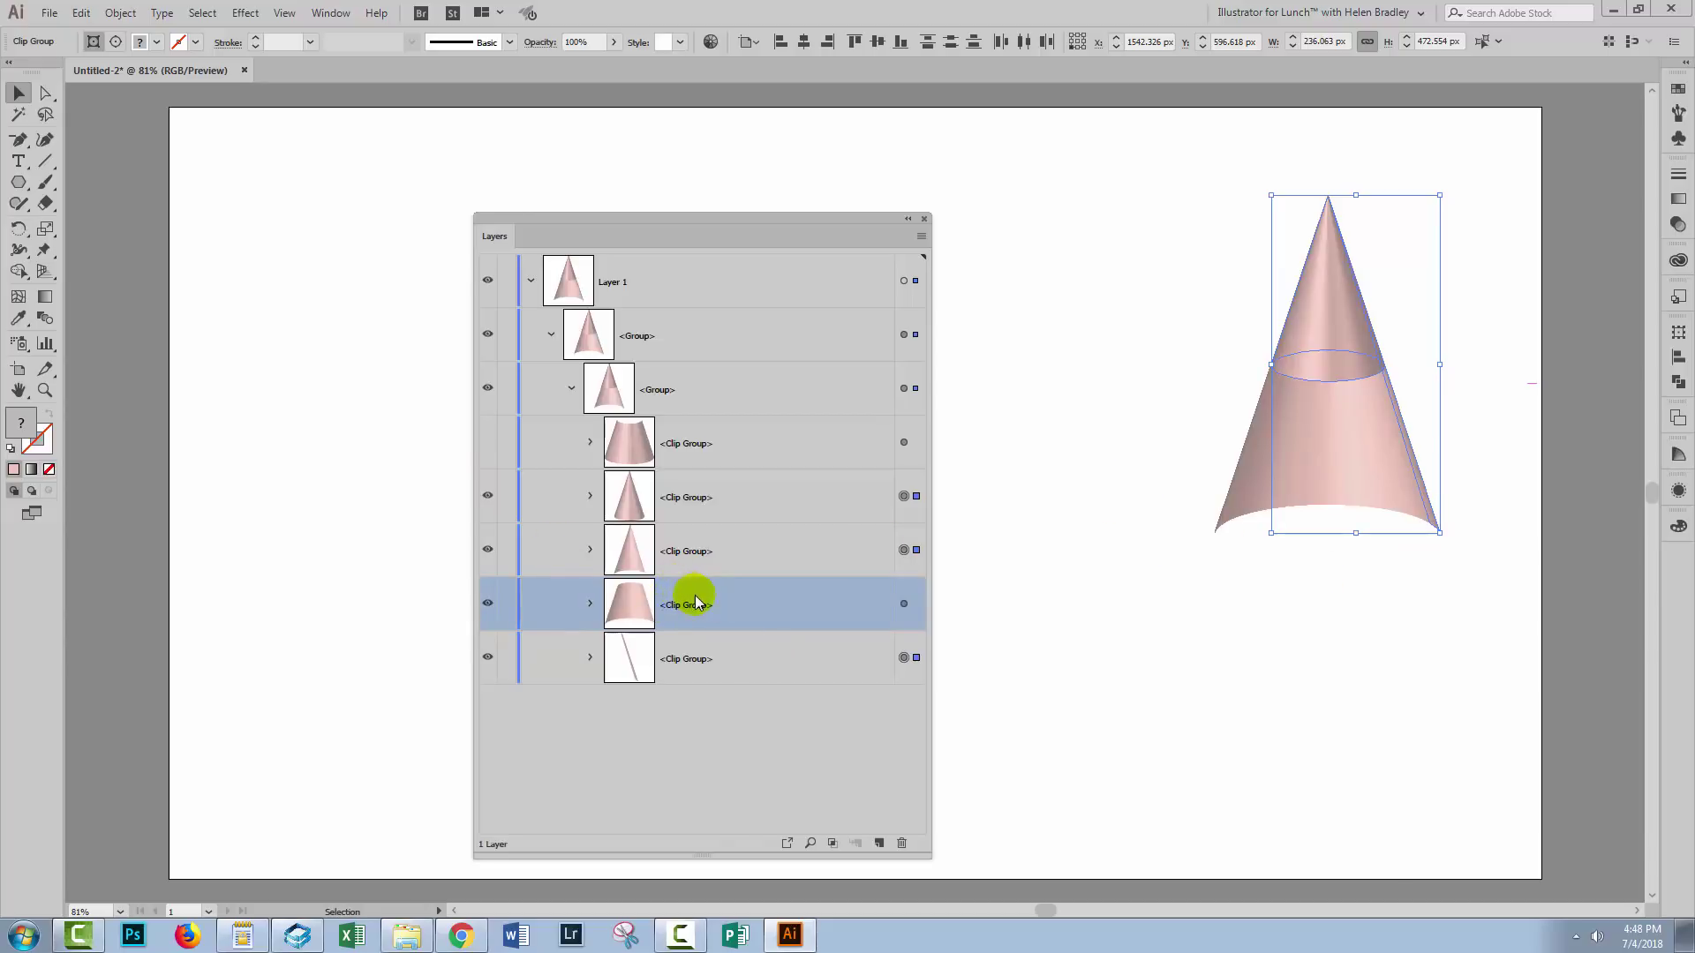
{"action": "left_click_drag", "start_coordinate": [710, 604], "coordinate": [905, 845]}
{"action": "left_click", "coordinate": [487, 441]}
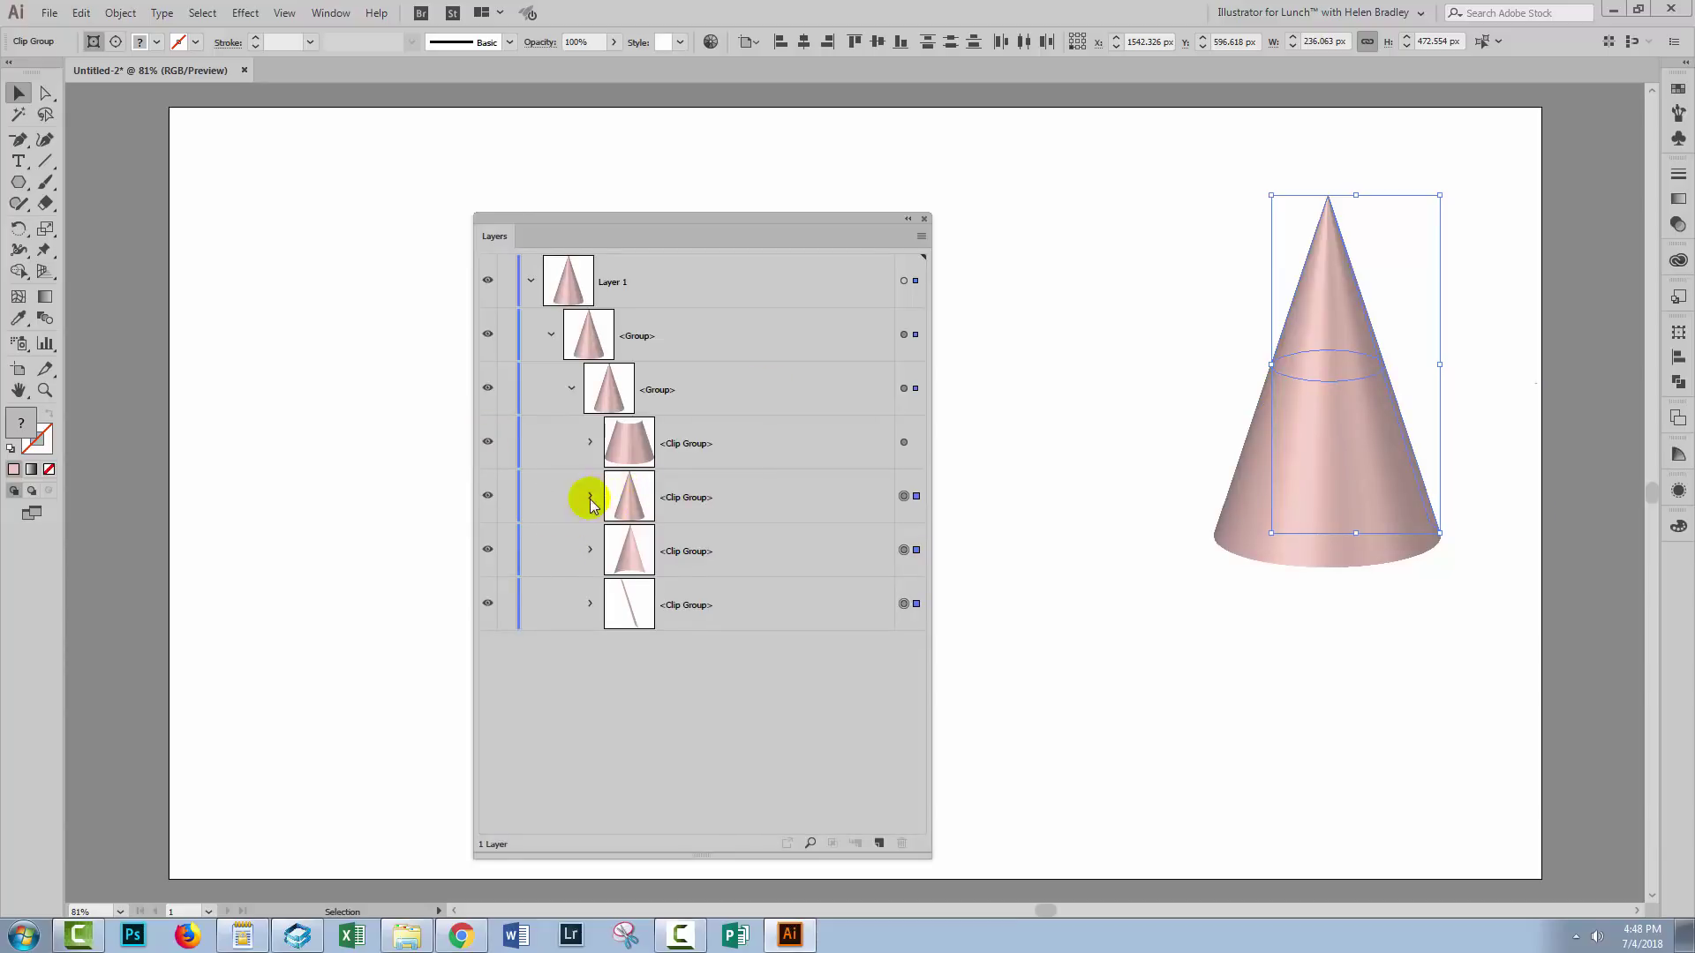
Delete the still-visible cone clip group, then show the hidden clip groups again
{"action": "left_click", "coordinate": [487, 442]}
{"action": "left_click", "coordinate": [490, 500]}
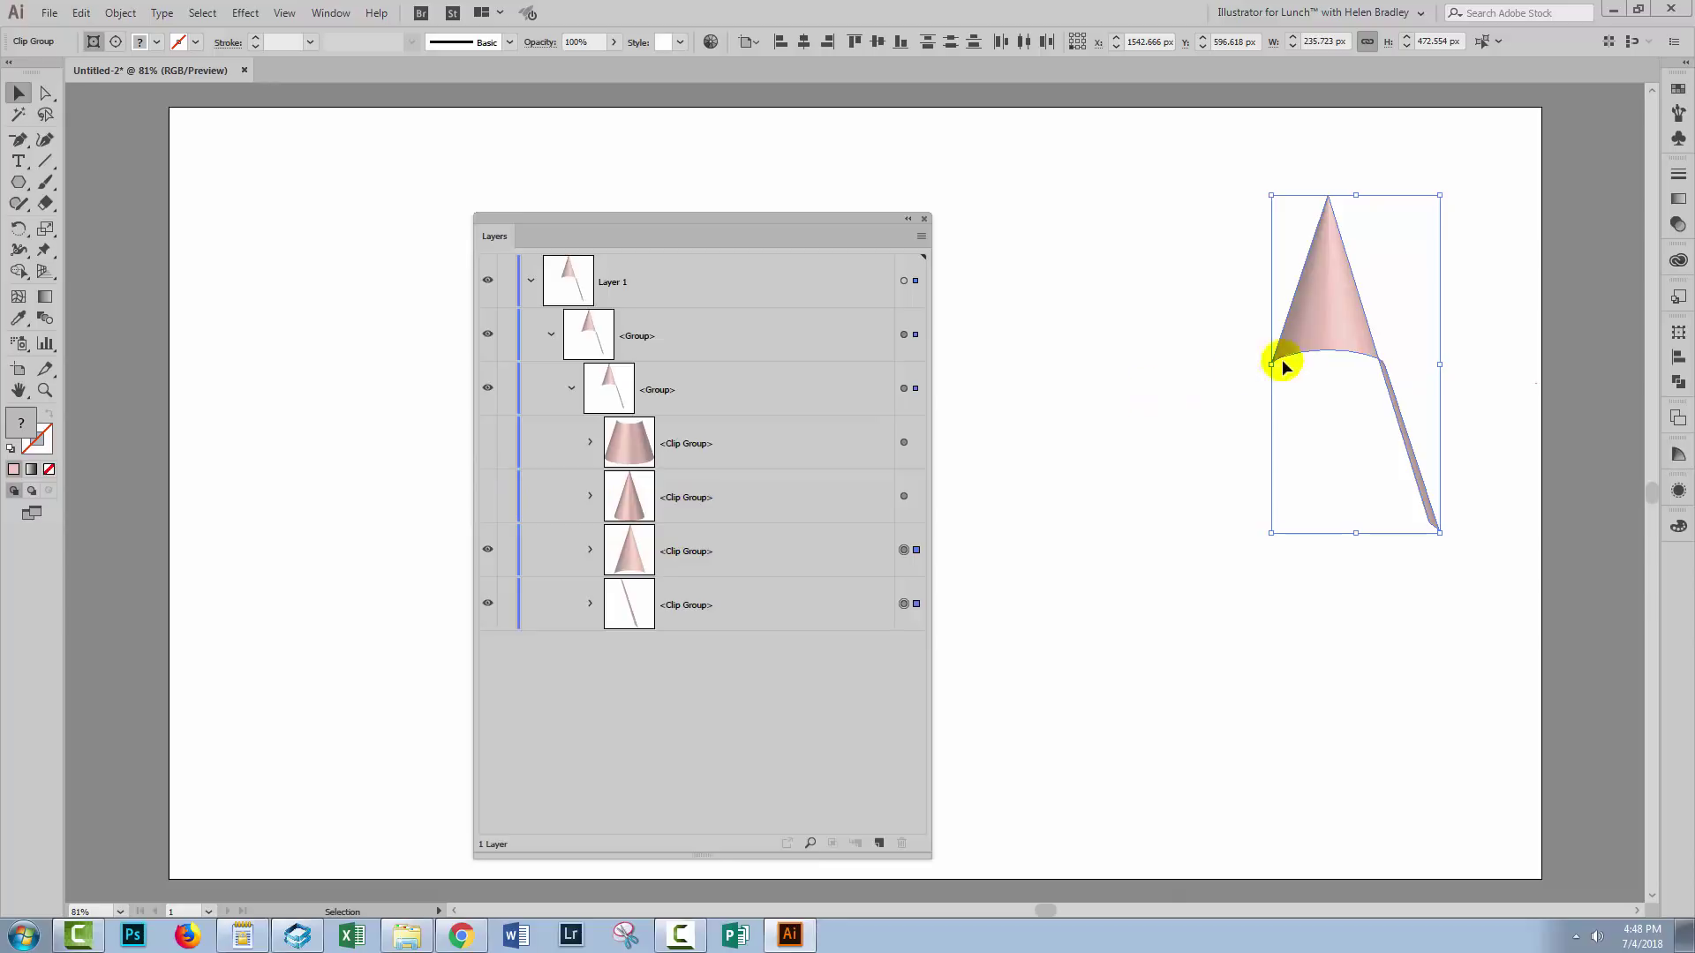
{"action": "left_click_drag", "start_coordinate": [813, 563], "coordinate": [902, 845]}
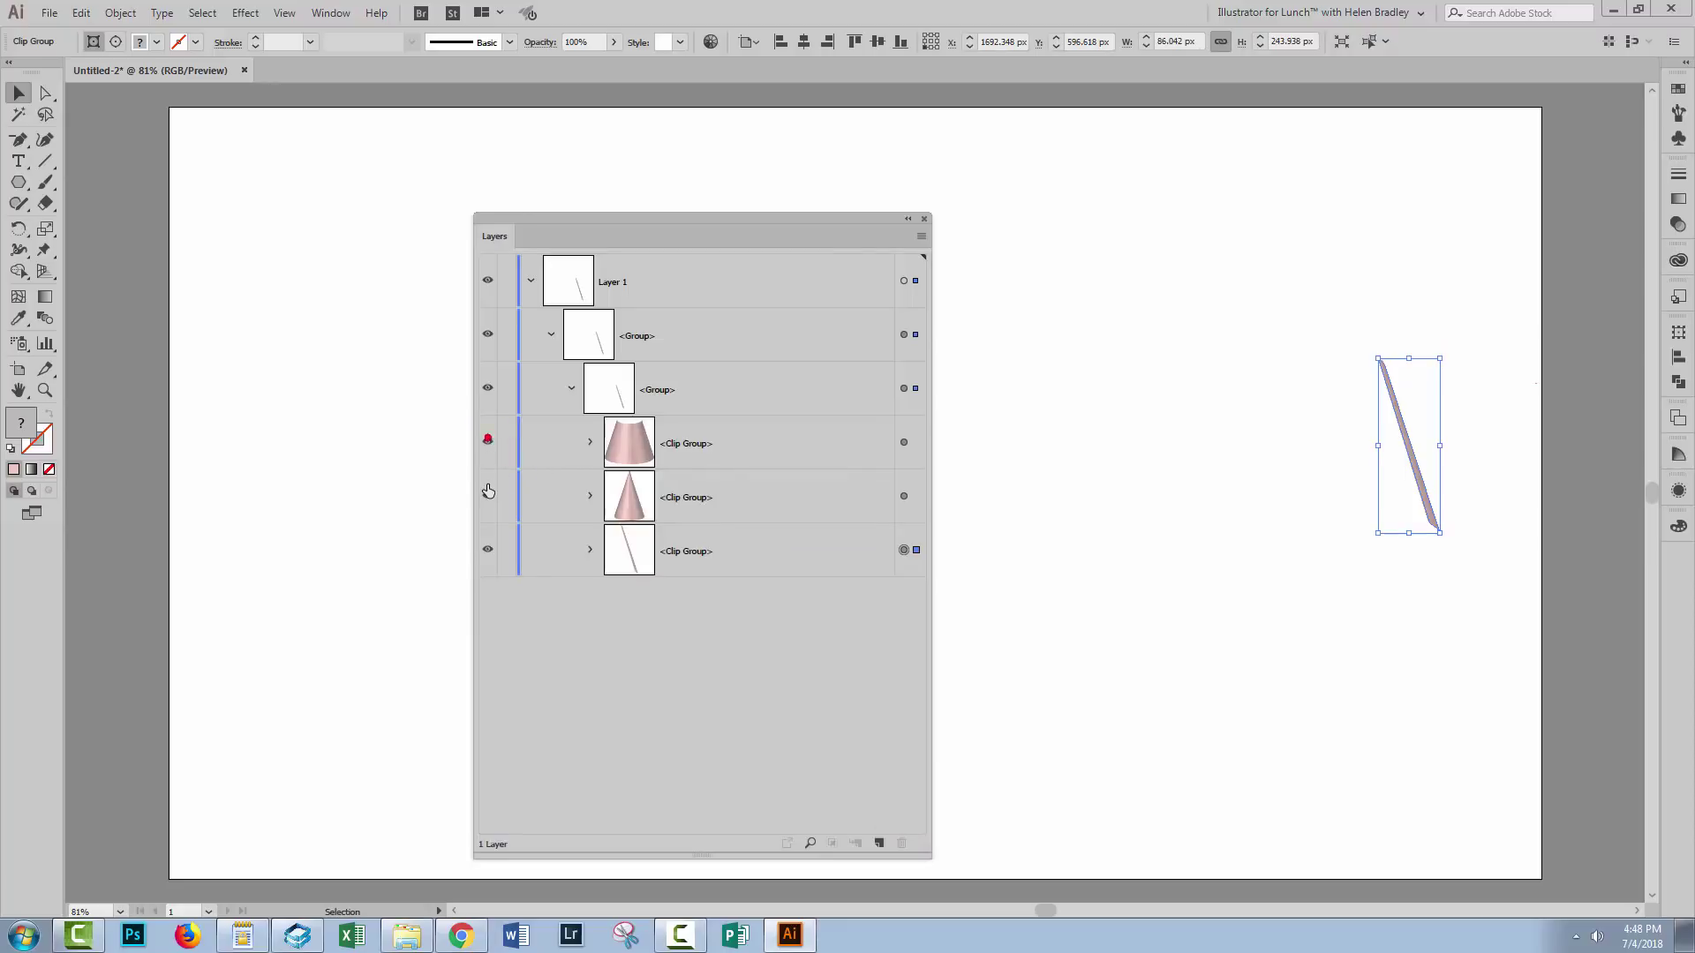
{"action": "left_click", "coordinate": [488, 491]}
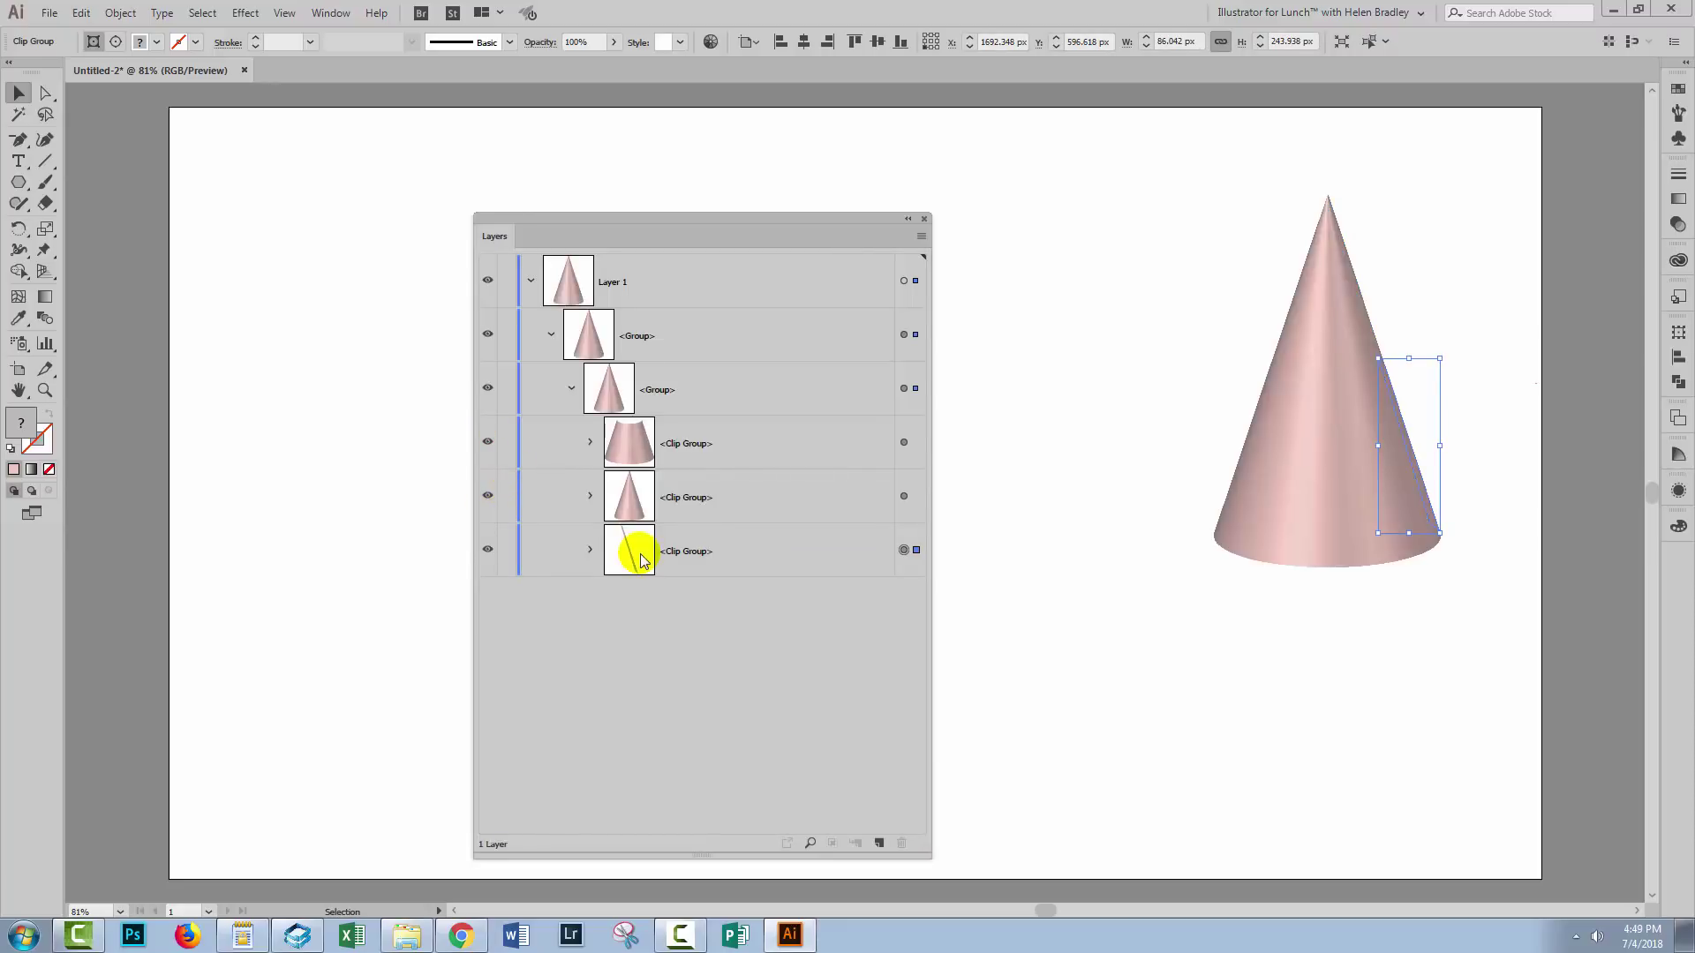
{"action": "left_click", "coordinate": [1195, 685]}
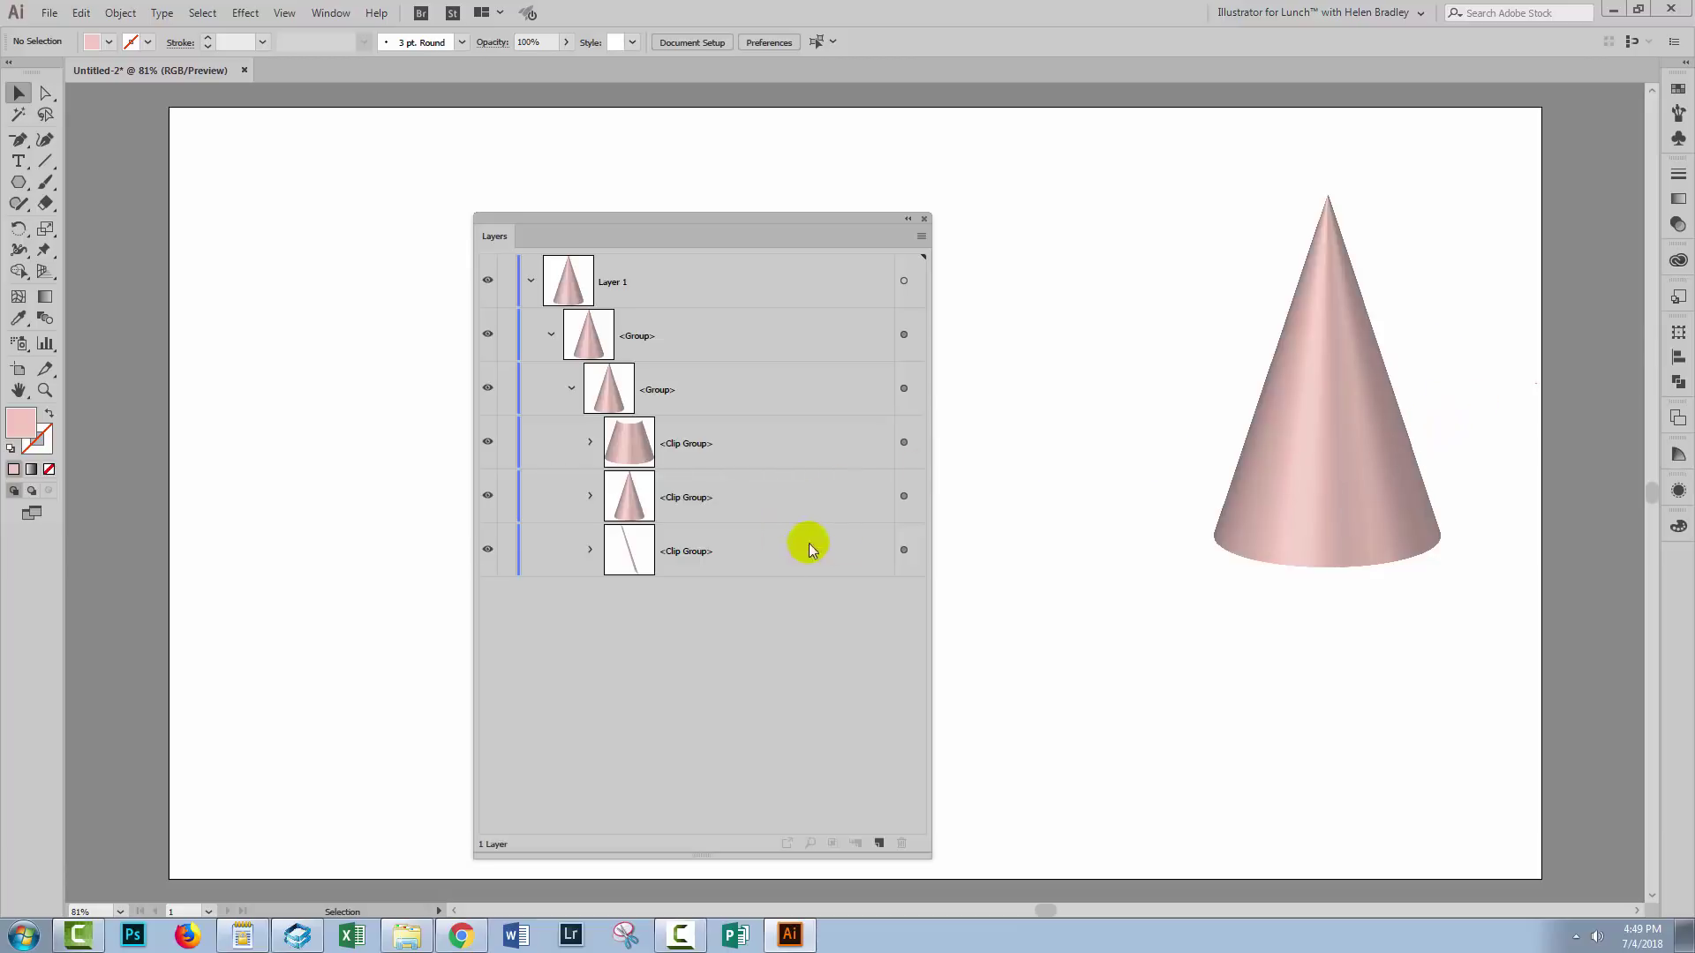
Delete the thin sliver clip group
{"action": "left_click", "coordinate": [902, 552]}
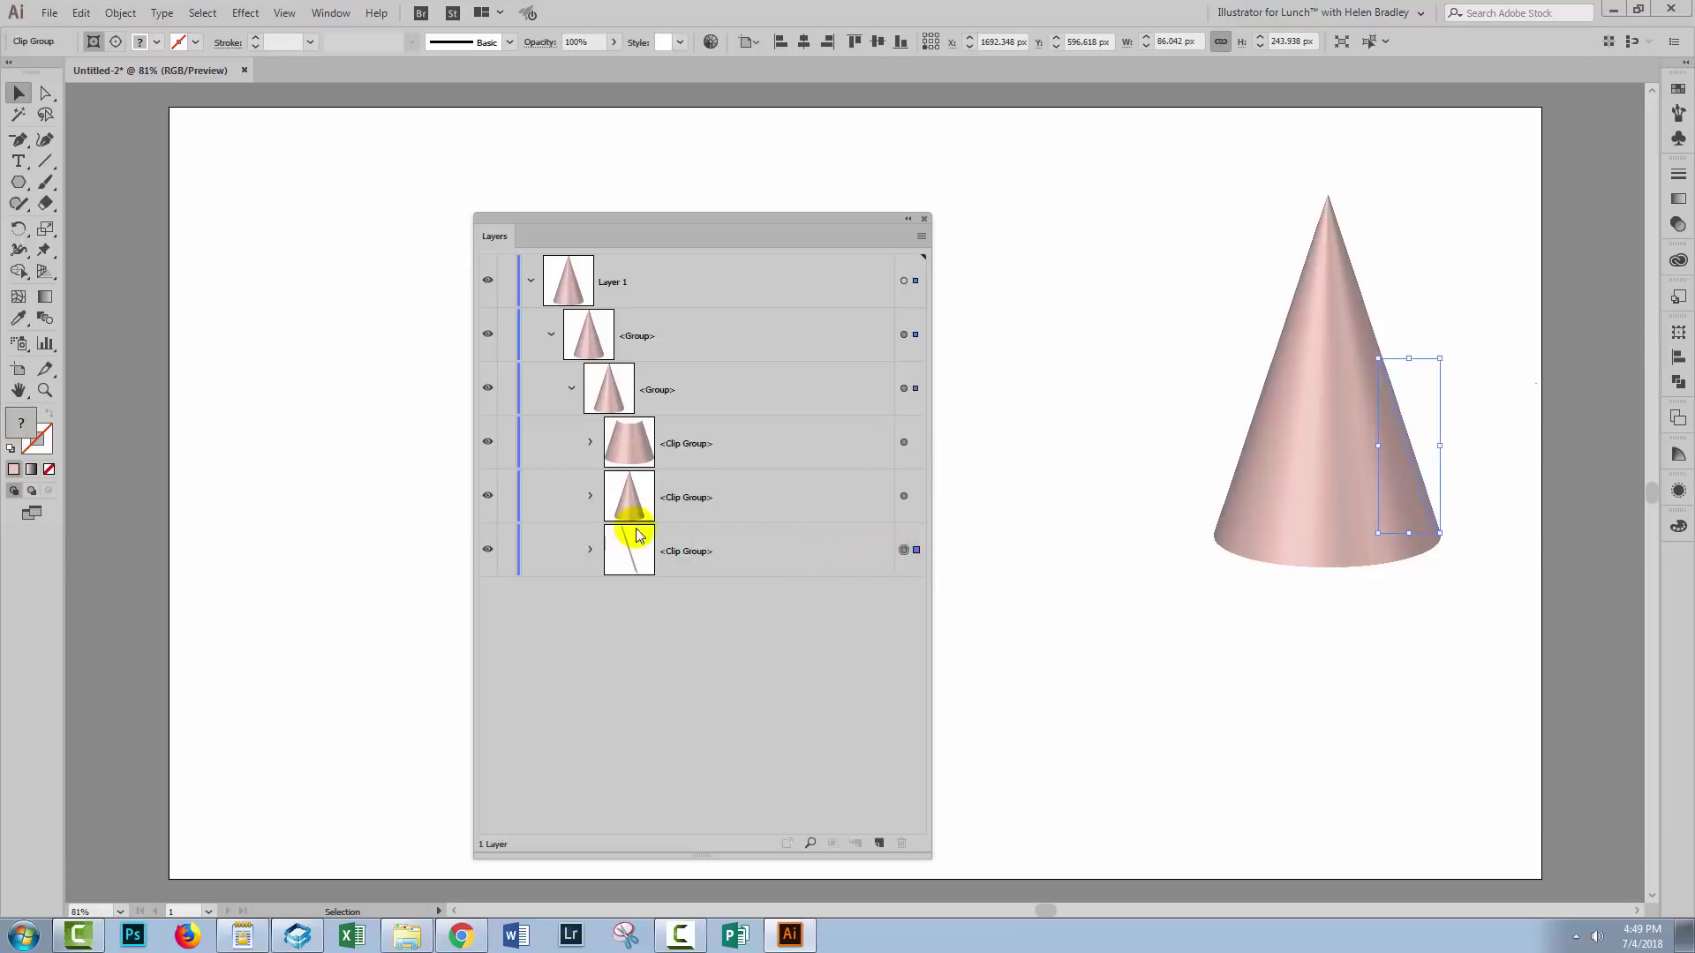
{"action": "left_click", "coordinate": [487, 550]}
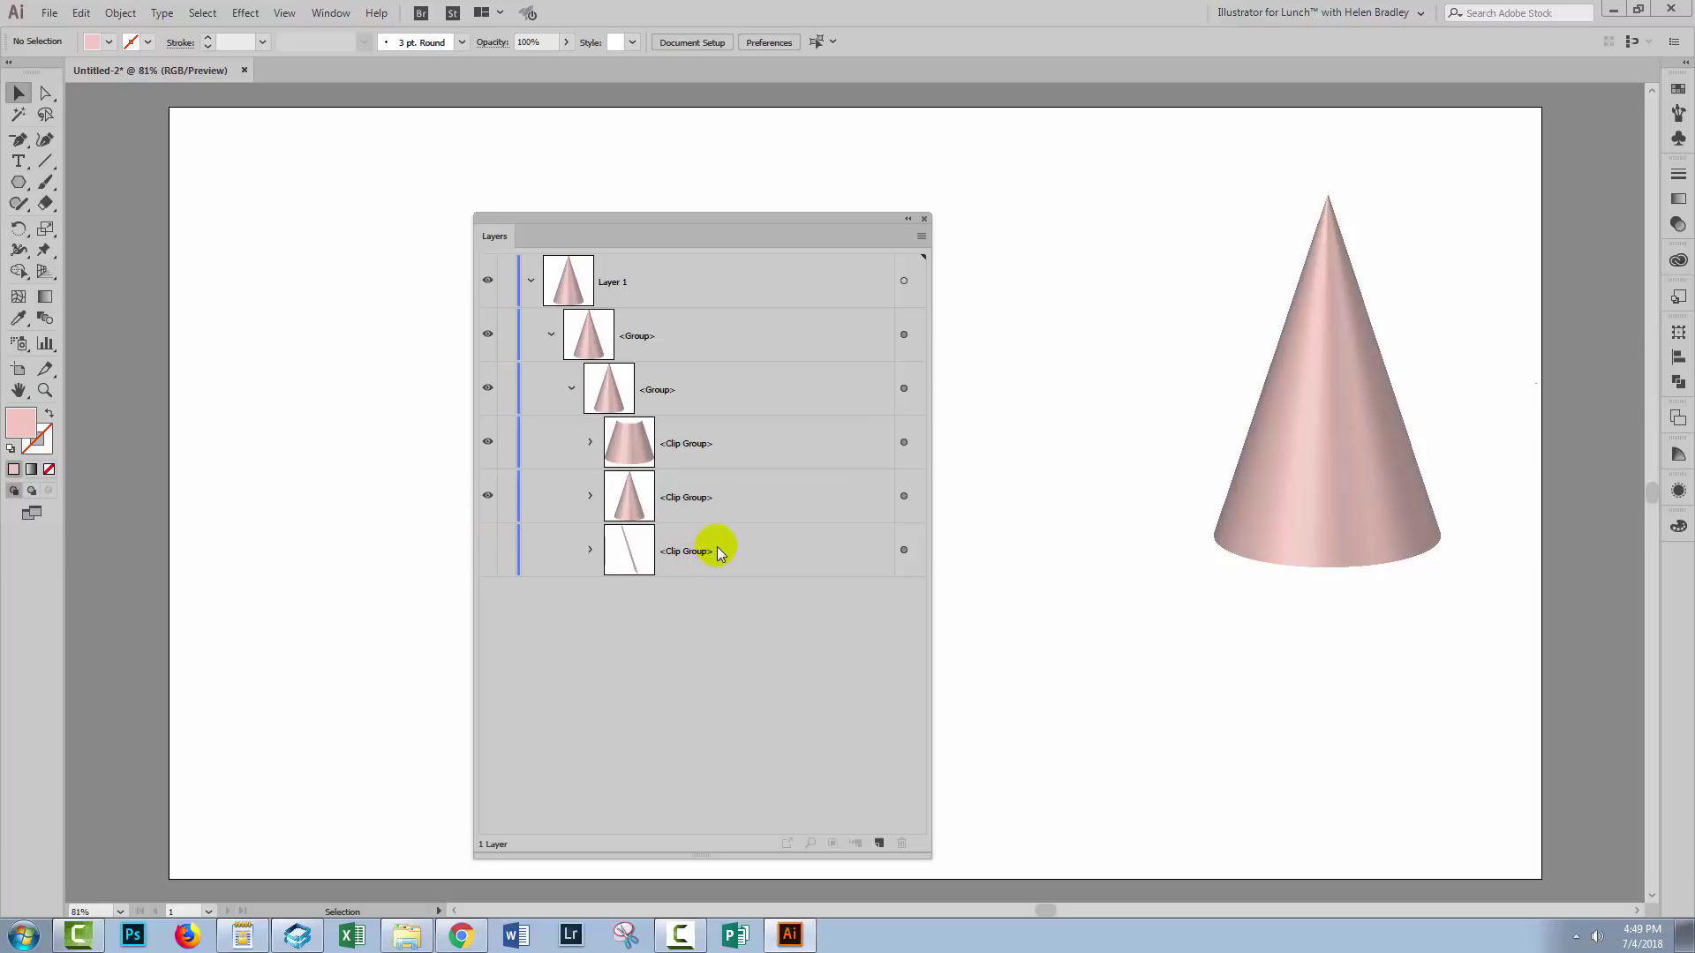
{"action": "left_click_drag", "start_coordinate": [719, 546], "coordinate": [756, 590]}
{"action": "left_click", "coordinate": [903, 844]}
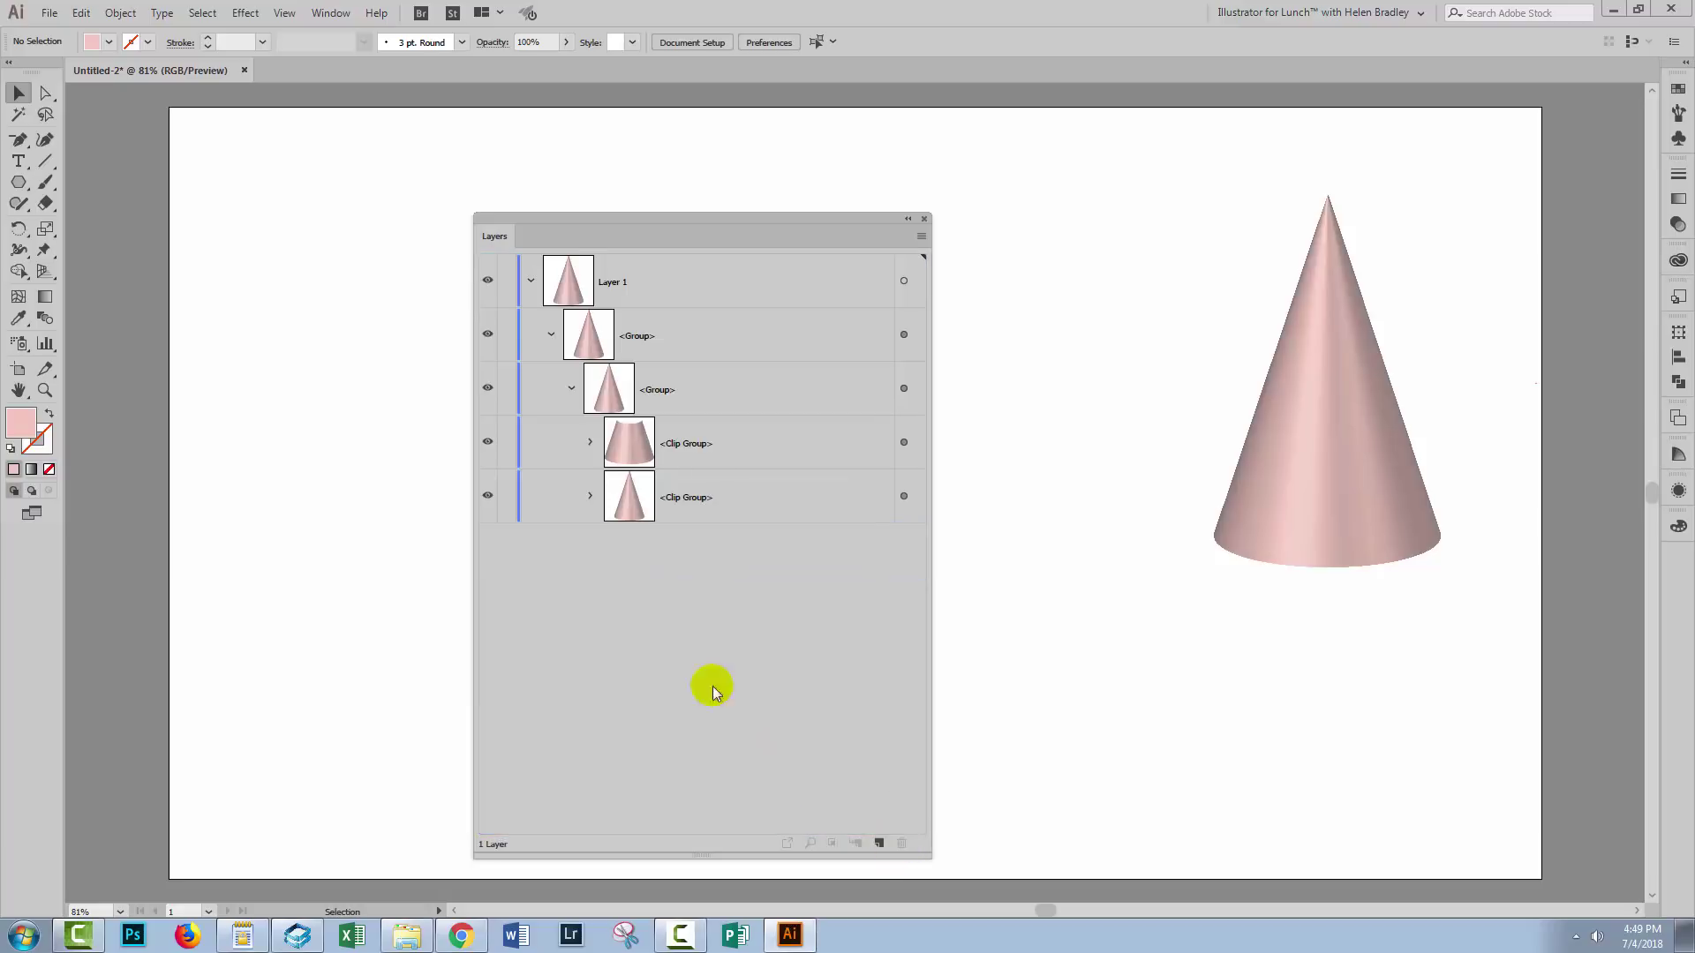
Expand the remaining clip groups and move the frustum and cone groups directly under Layer 1
{"action": "left_click", "coordinate": [591, 442]}
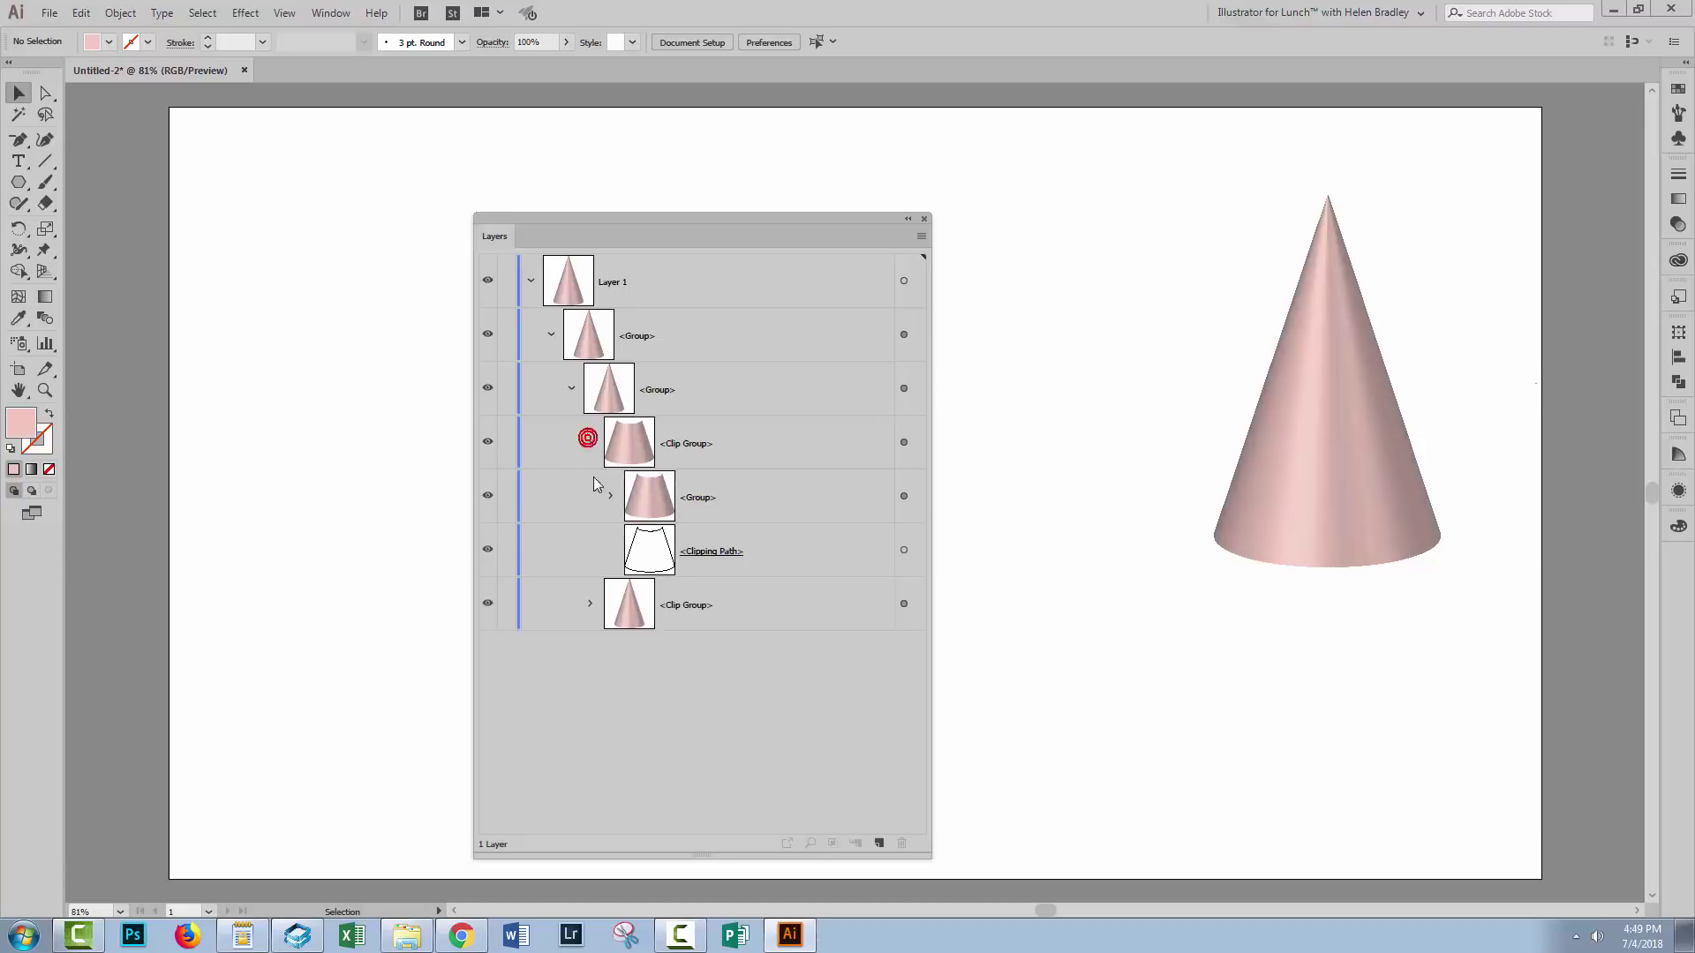
{"action": "left_click", "coordinate": [591, 605]}
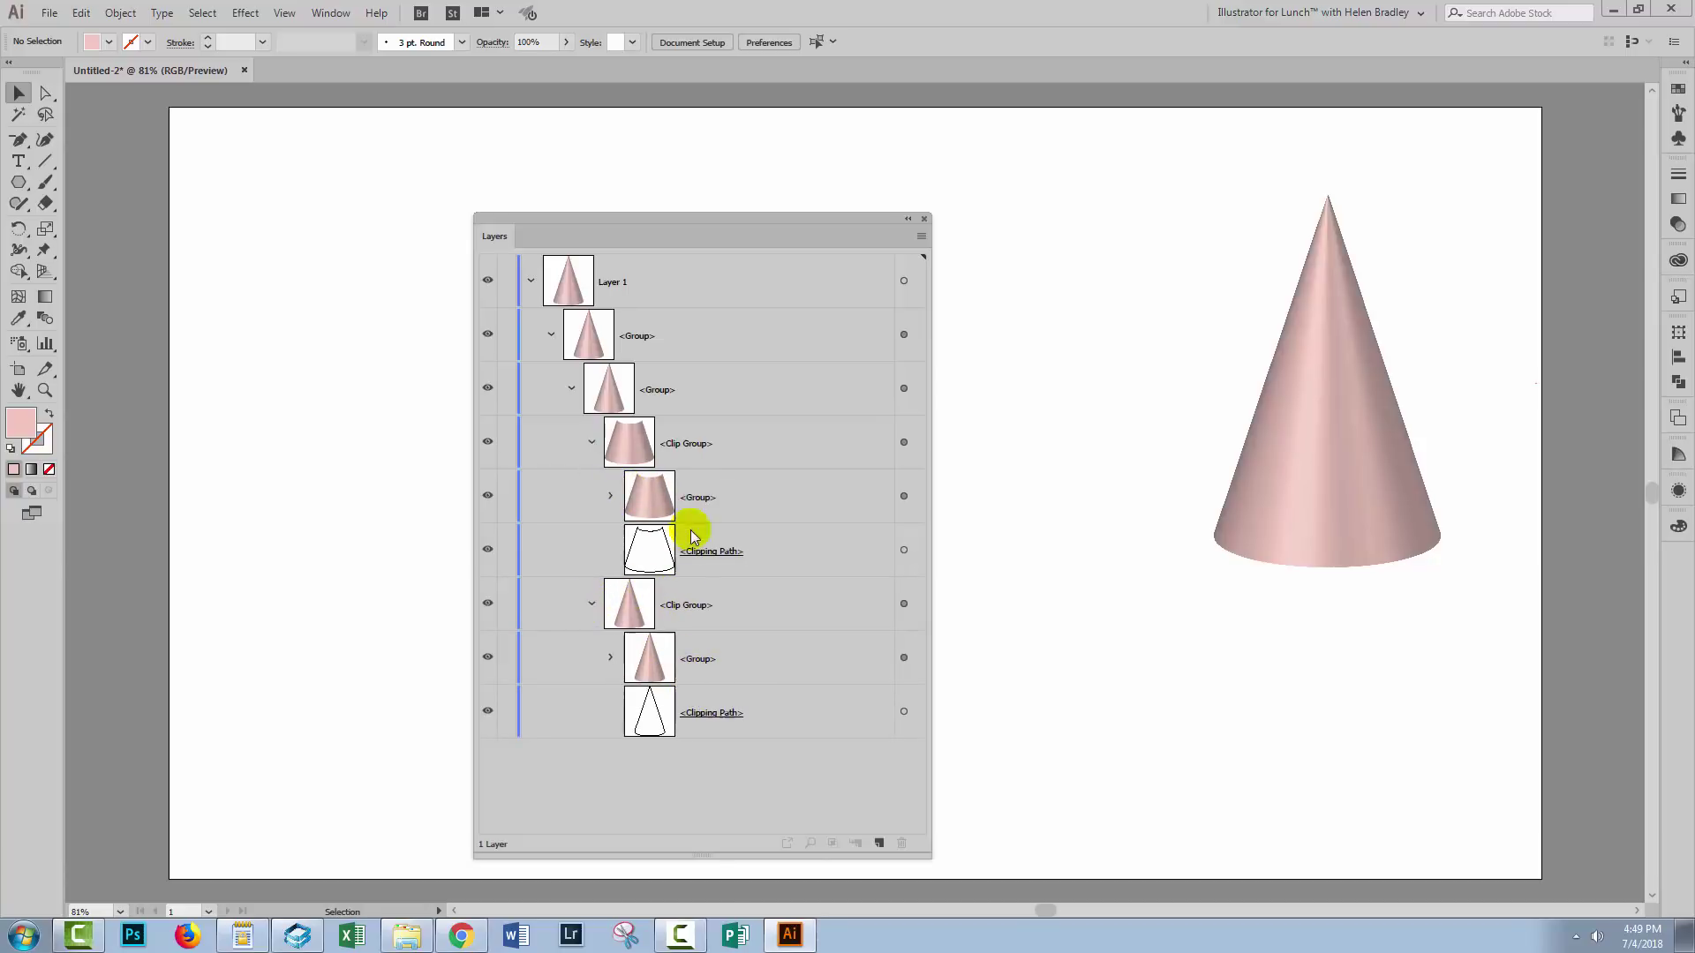
{"action": "left_click_drag", "start_coordinate": [697, 497], "coordinate": [704, 322]}
{"action": "left_click_drag", "start_coordinate": [722, 659], "coordinate": [722, 354]}
{"action": "left_click", "coordinate": [545, 337]}
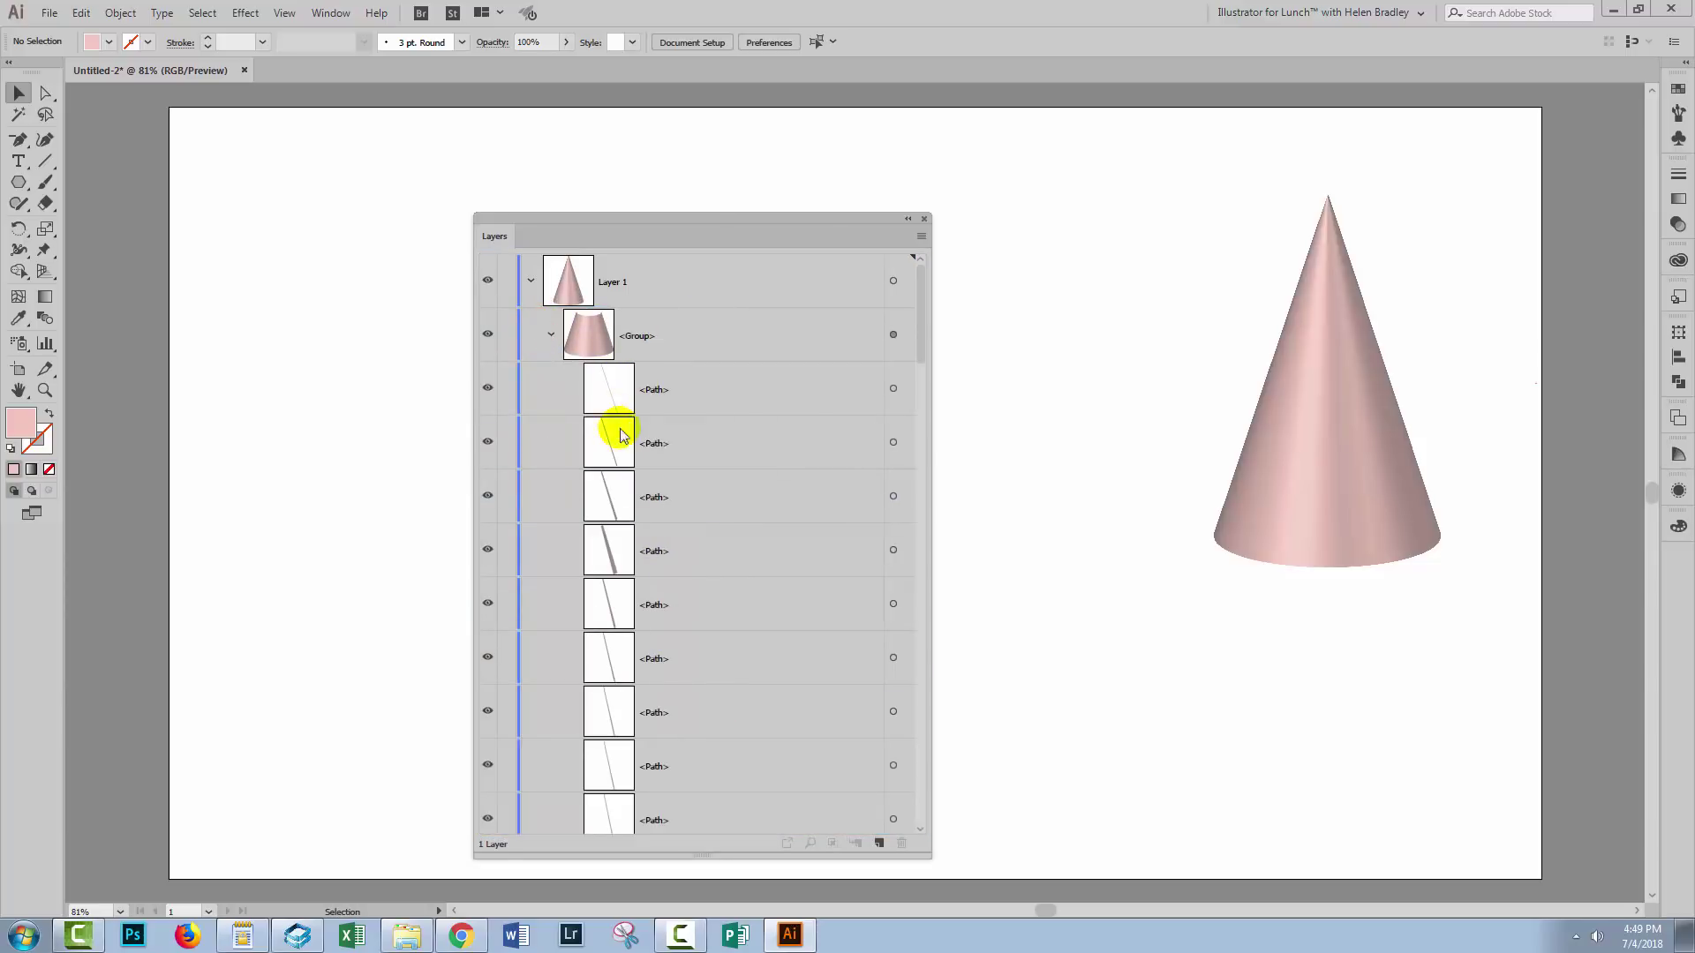
{"action": "scroll", "coordinate": [768, 463], "scroll_direction": "down", "scroll_amount": 5}
{"action": "scroll", "coordinate": [775, 473], "scroll_direction": "down", "scroll_amount": 4}
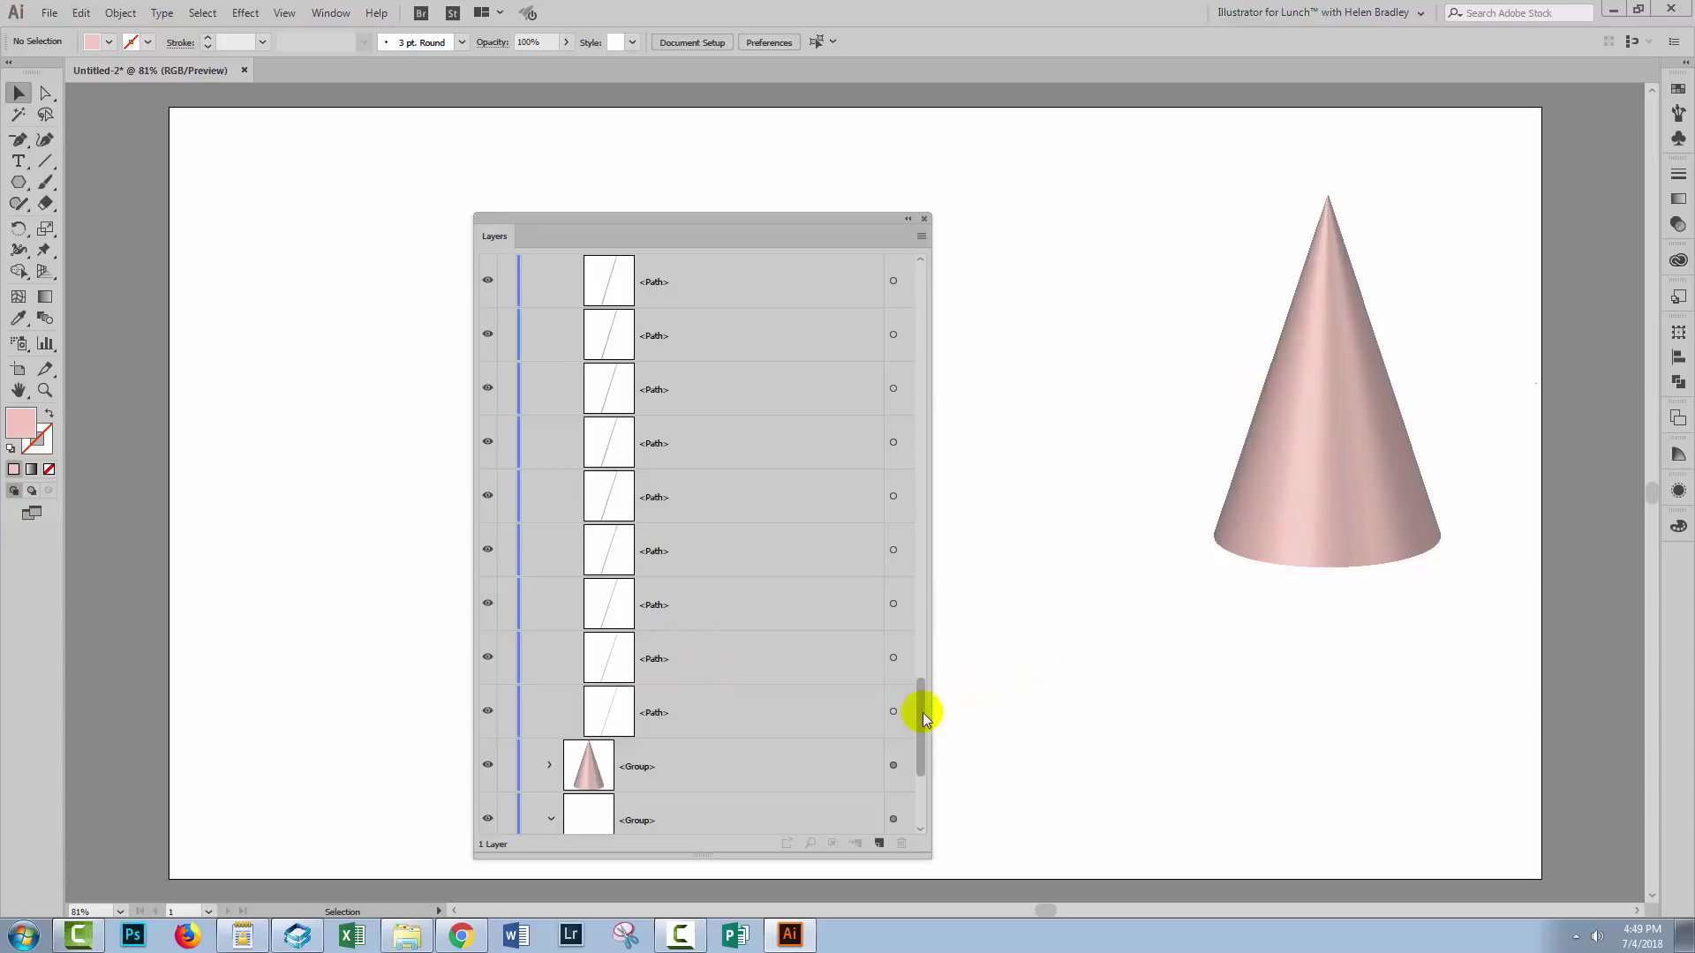
{"action": "left_click_drag", "start_coordinate": [922, 720], "coordinate": [926, 296]}
Reorder the cone group above the frustum group and trash the third, empty group
{"action": "left_click", "coordinate": [550, 334]}
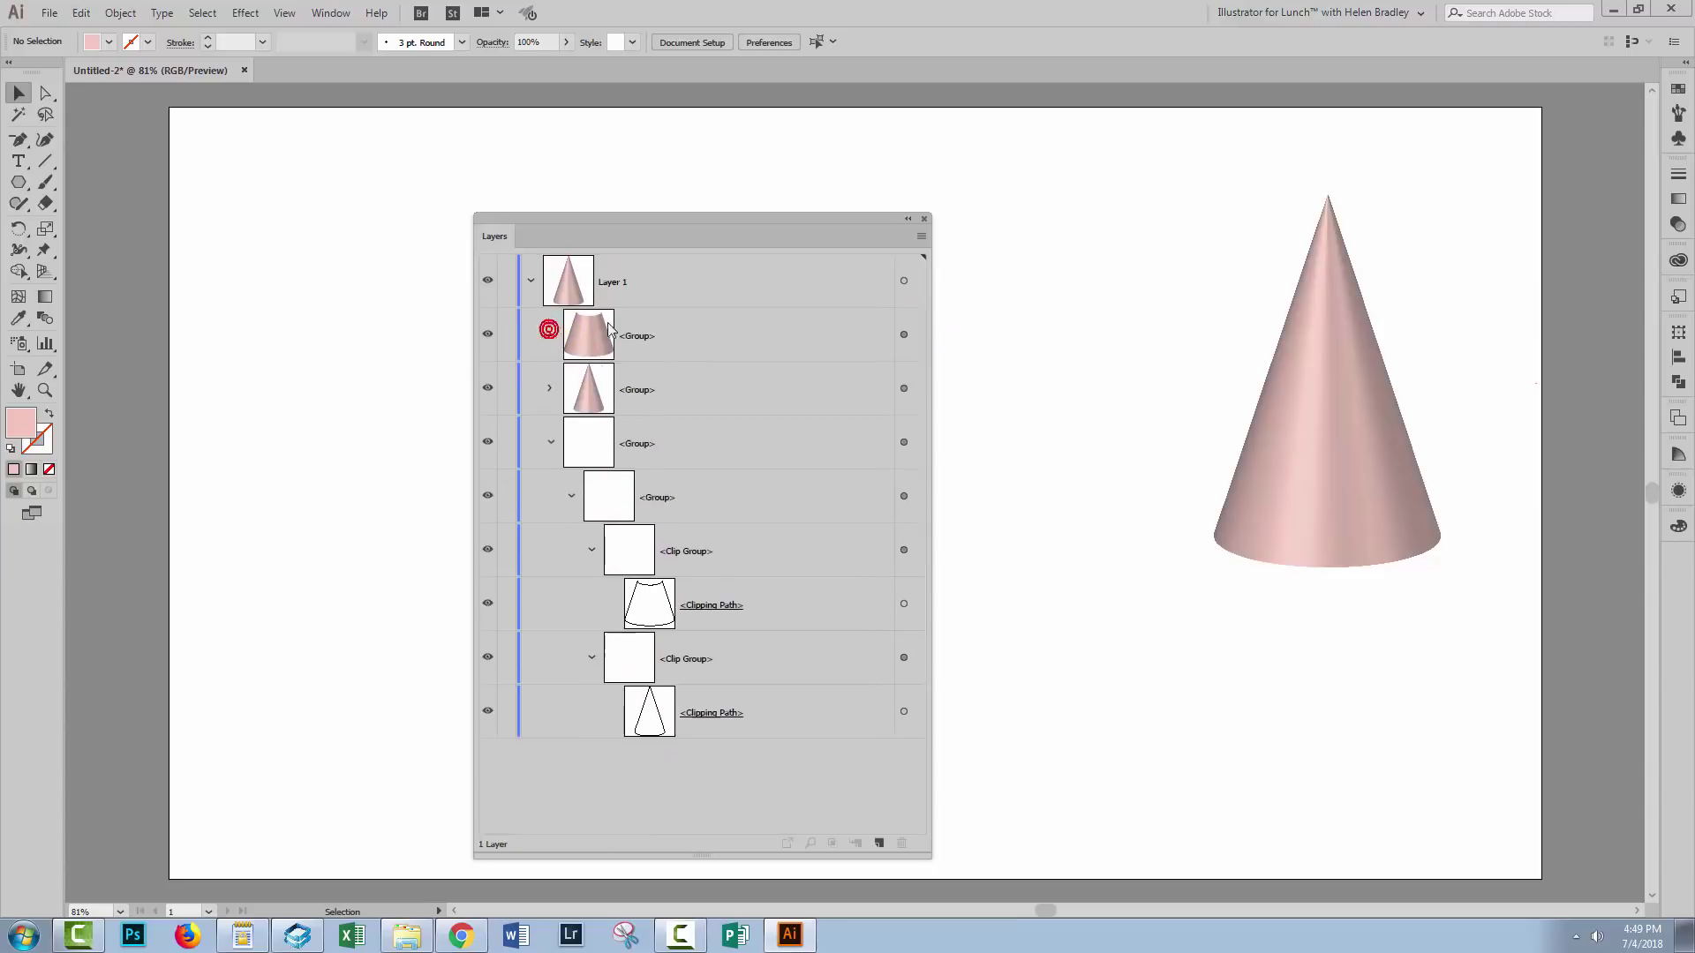
{"action": "left_click_drag", "start_coordinate": [688, 332], "coordinate": [707, 409]}
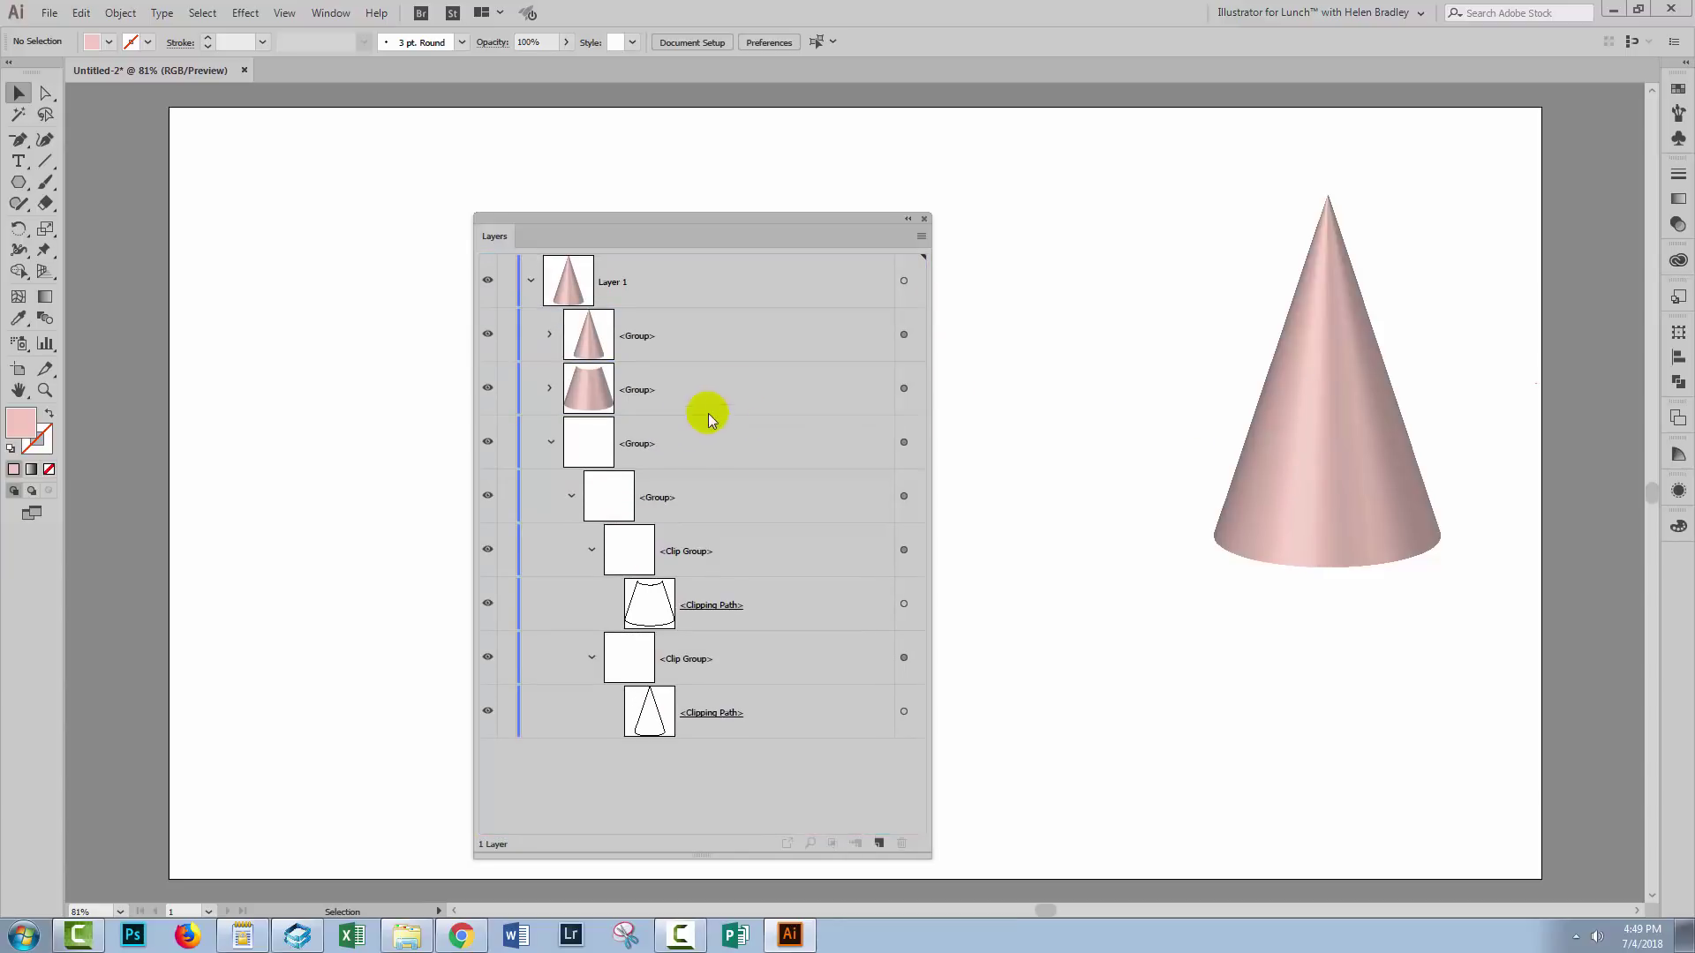
{"action": "left_click", "coordinate": [694, 333]}
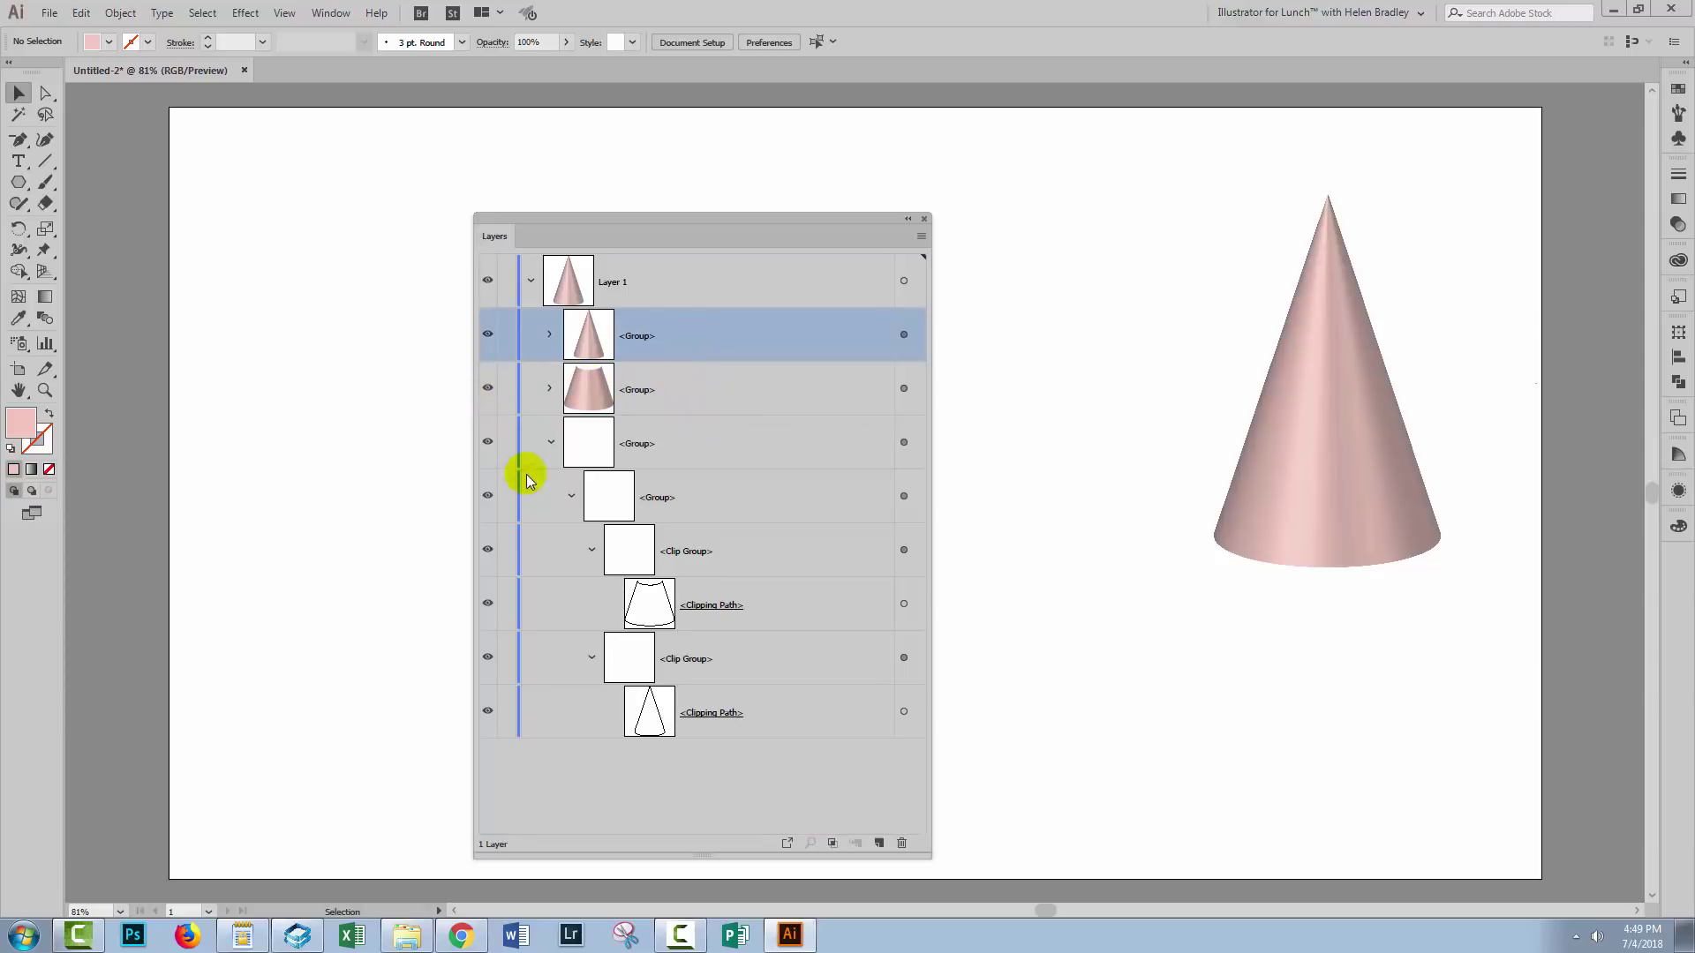
{"action": "left_click", "coordinate": [680, 436]}
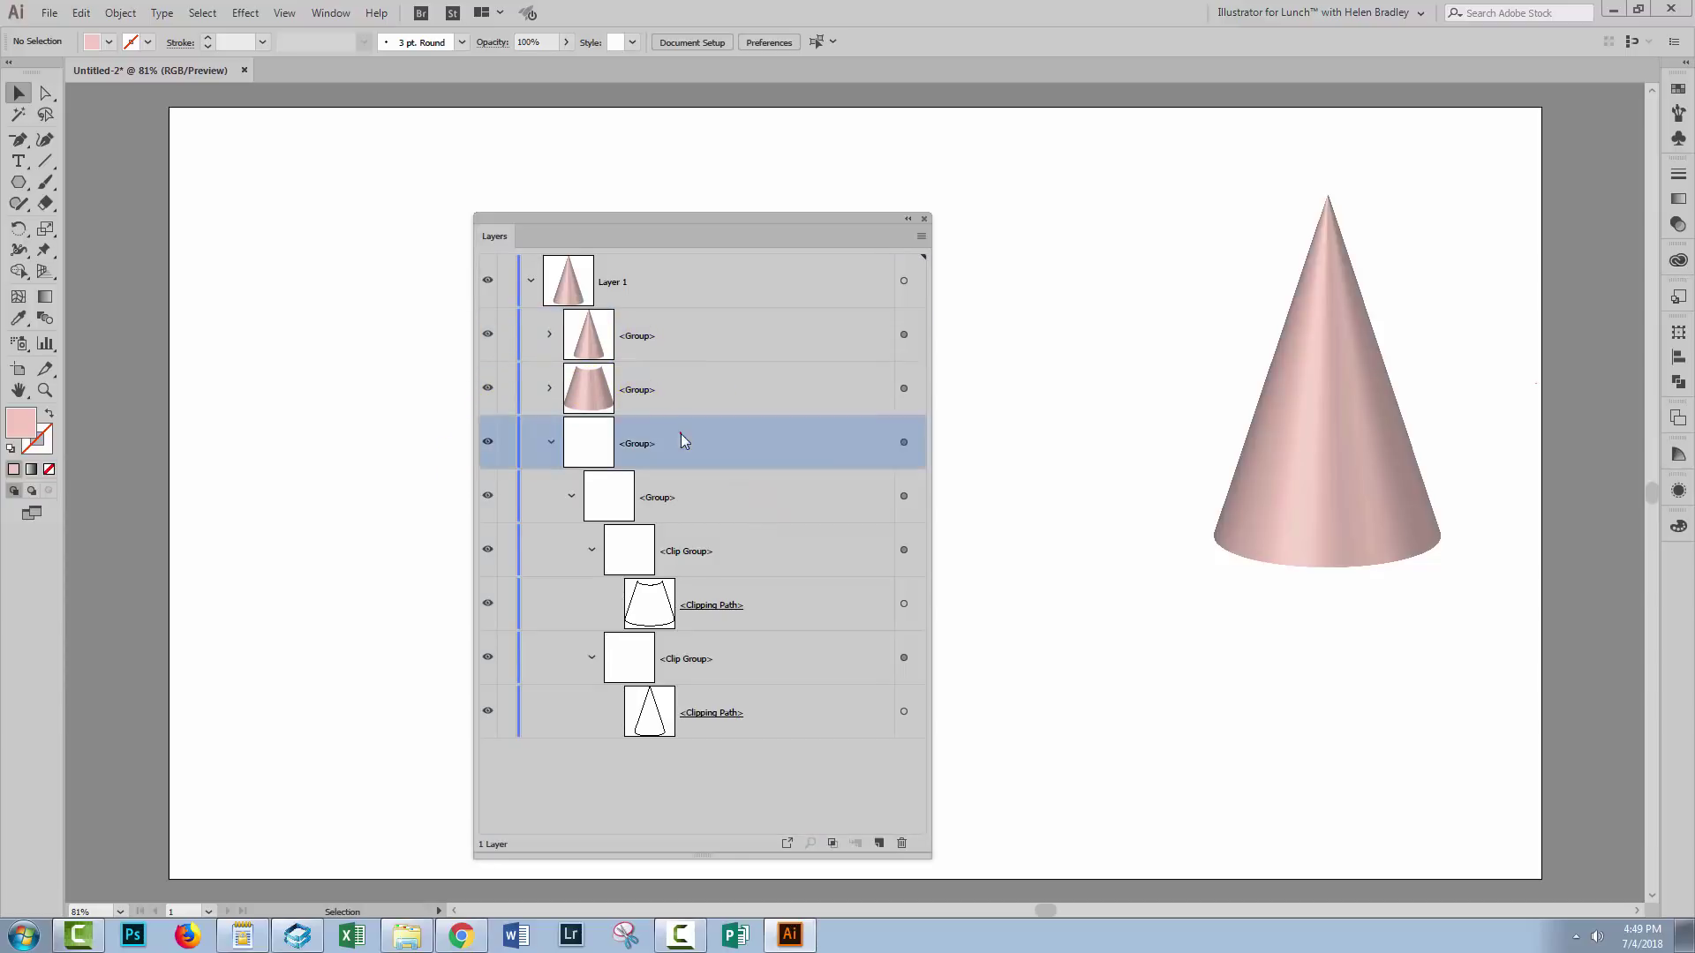
{"action": "left_click", "coordinate": [904, 844]}
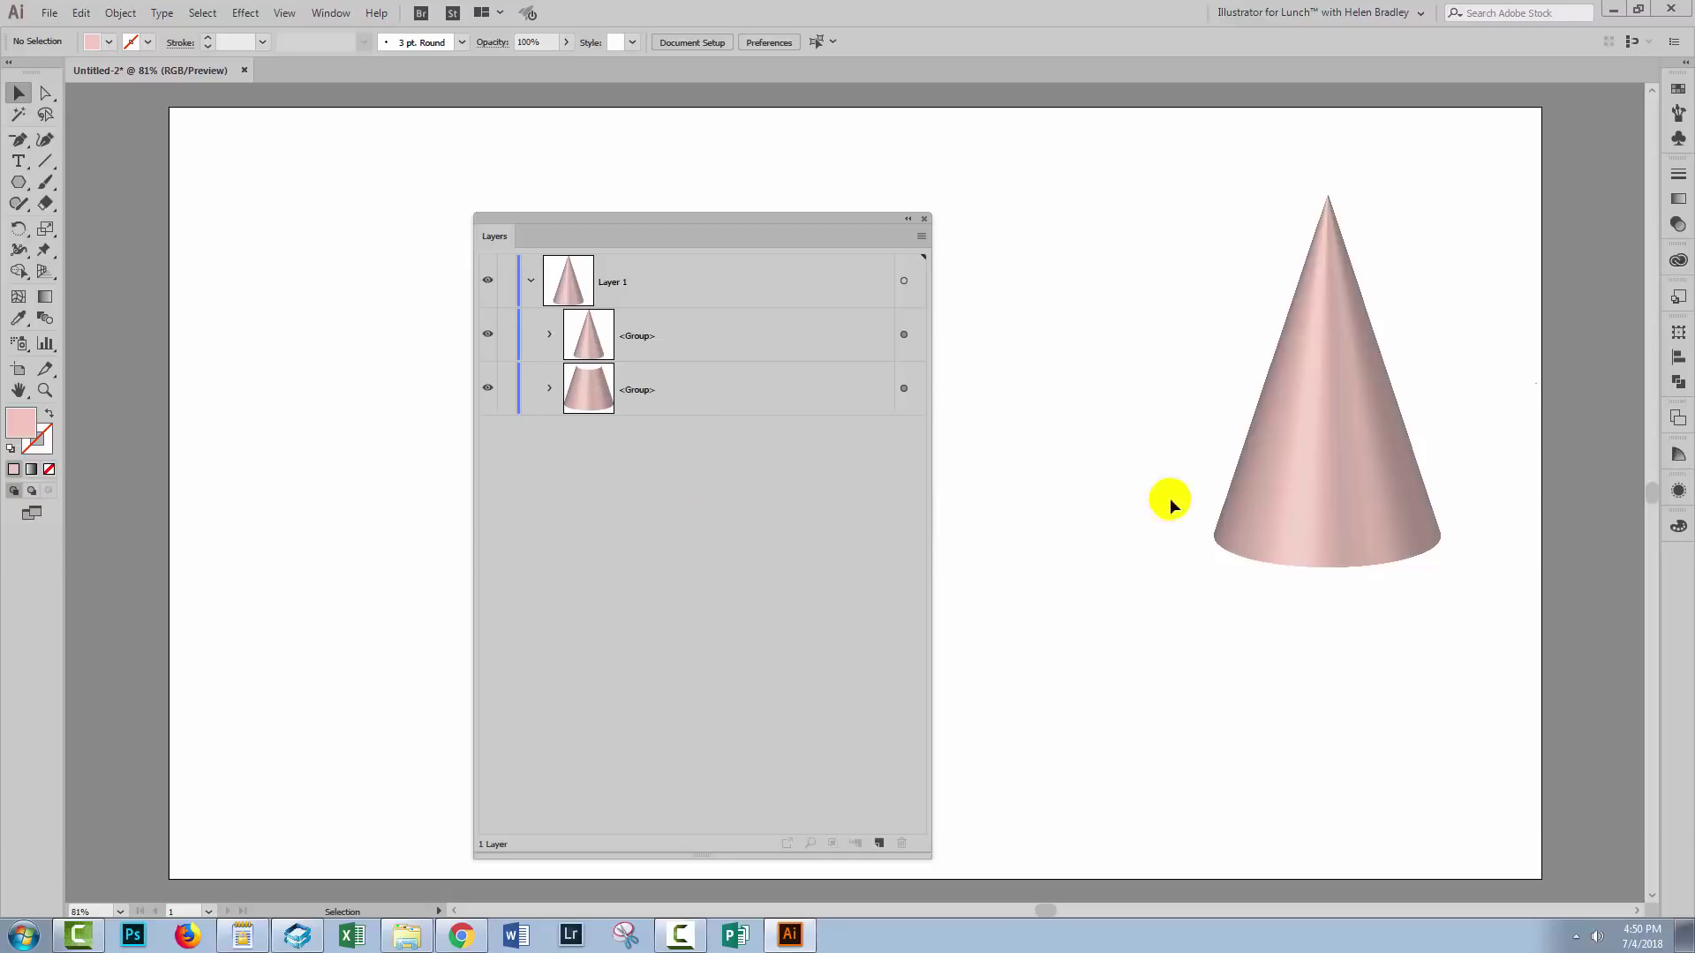
Draw a thin rectangle, about 623 × 15 px, at the top left and fill it salmon orange
{"action": "left_click", "coordinate": [924, 218]}
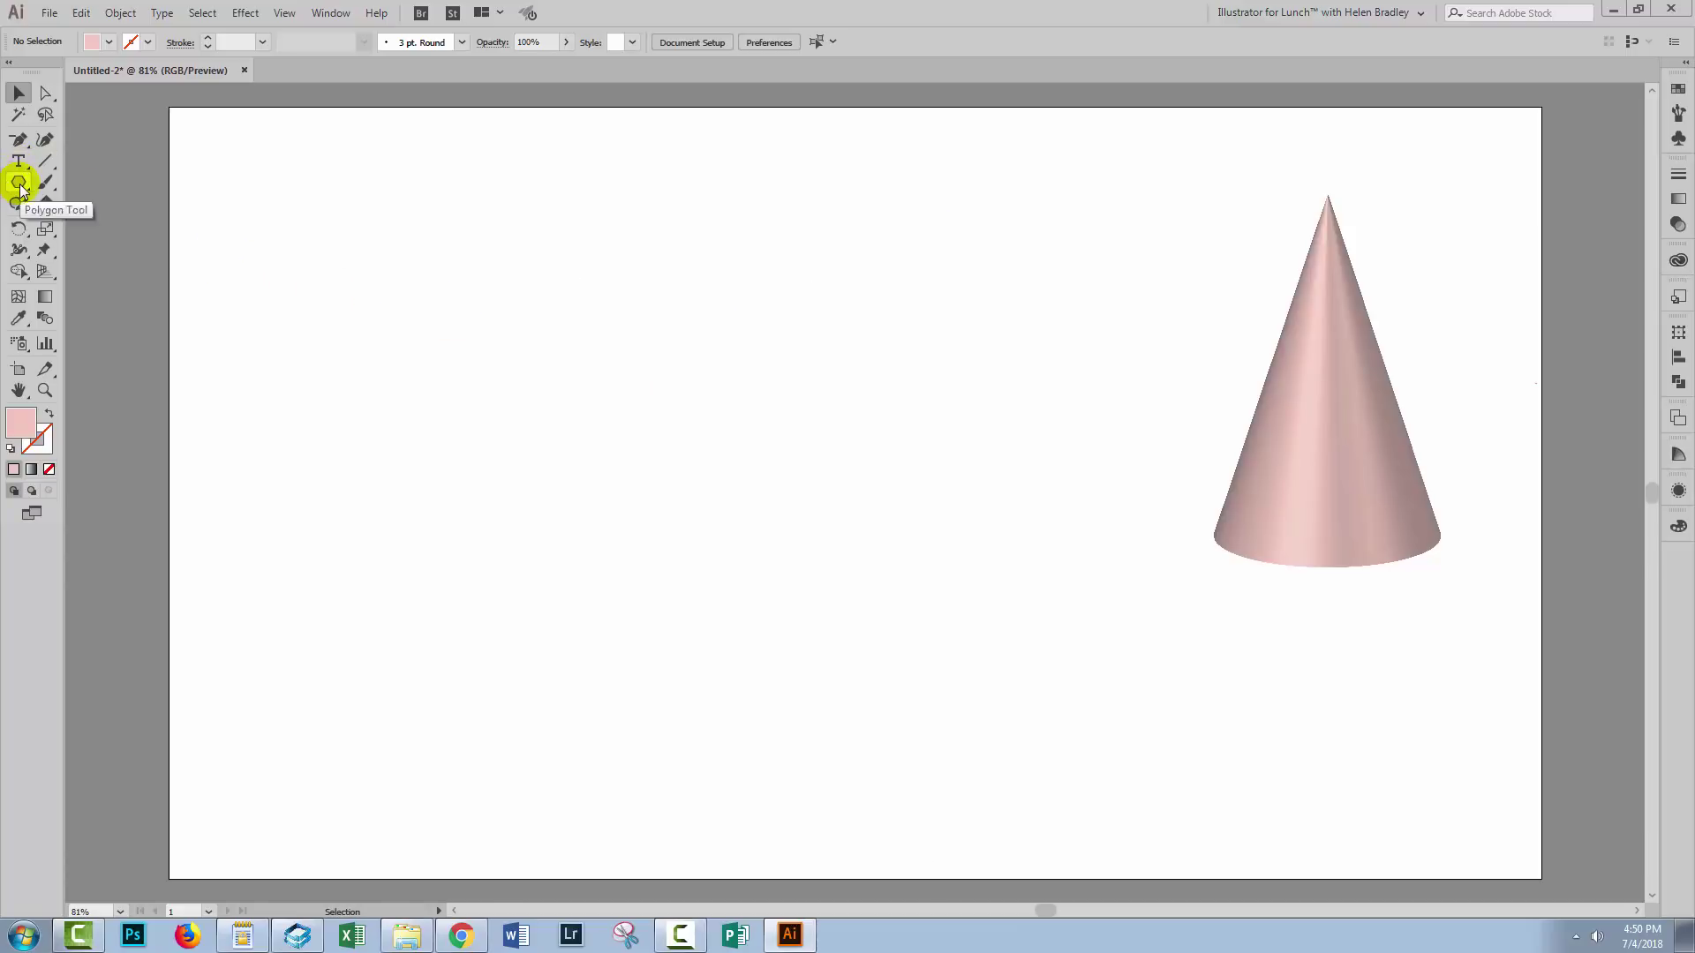
{"action": "left_click_drag", "start_coordinate": [19, 184], "coordinate": [89, 177]}
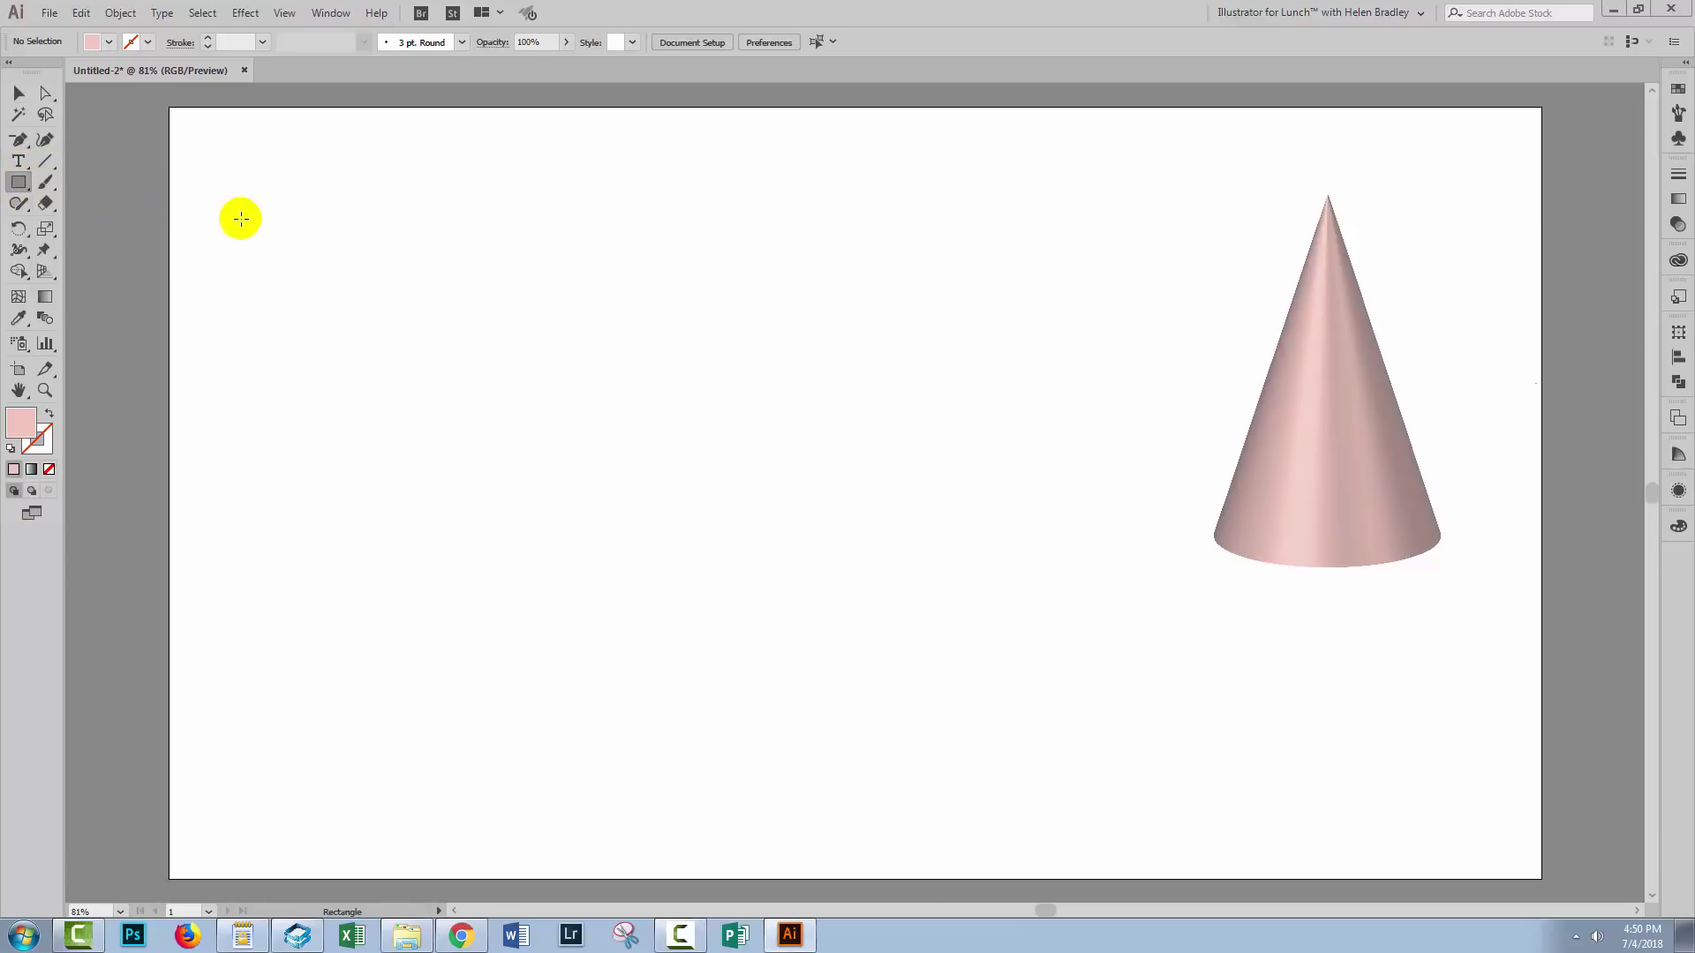
{"action": "left_click_drag", "start_coordinate": [241, 219], "coordinate": [686, 228]}
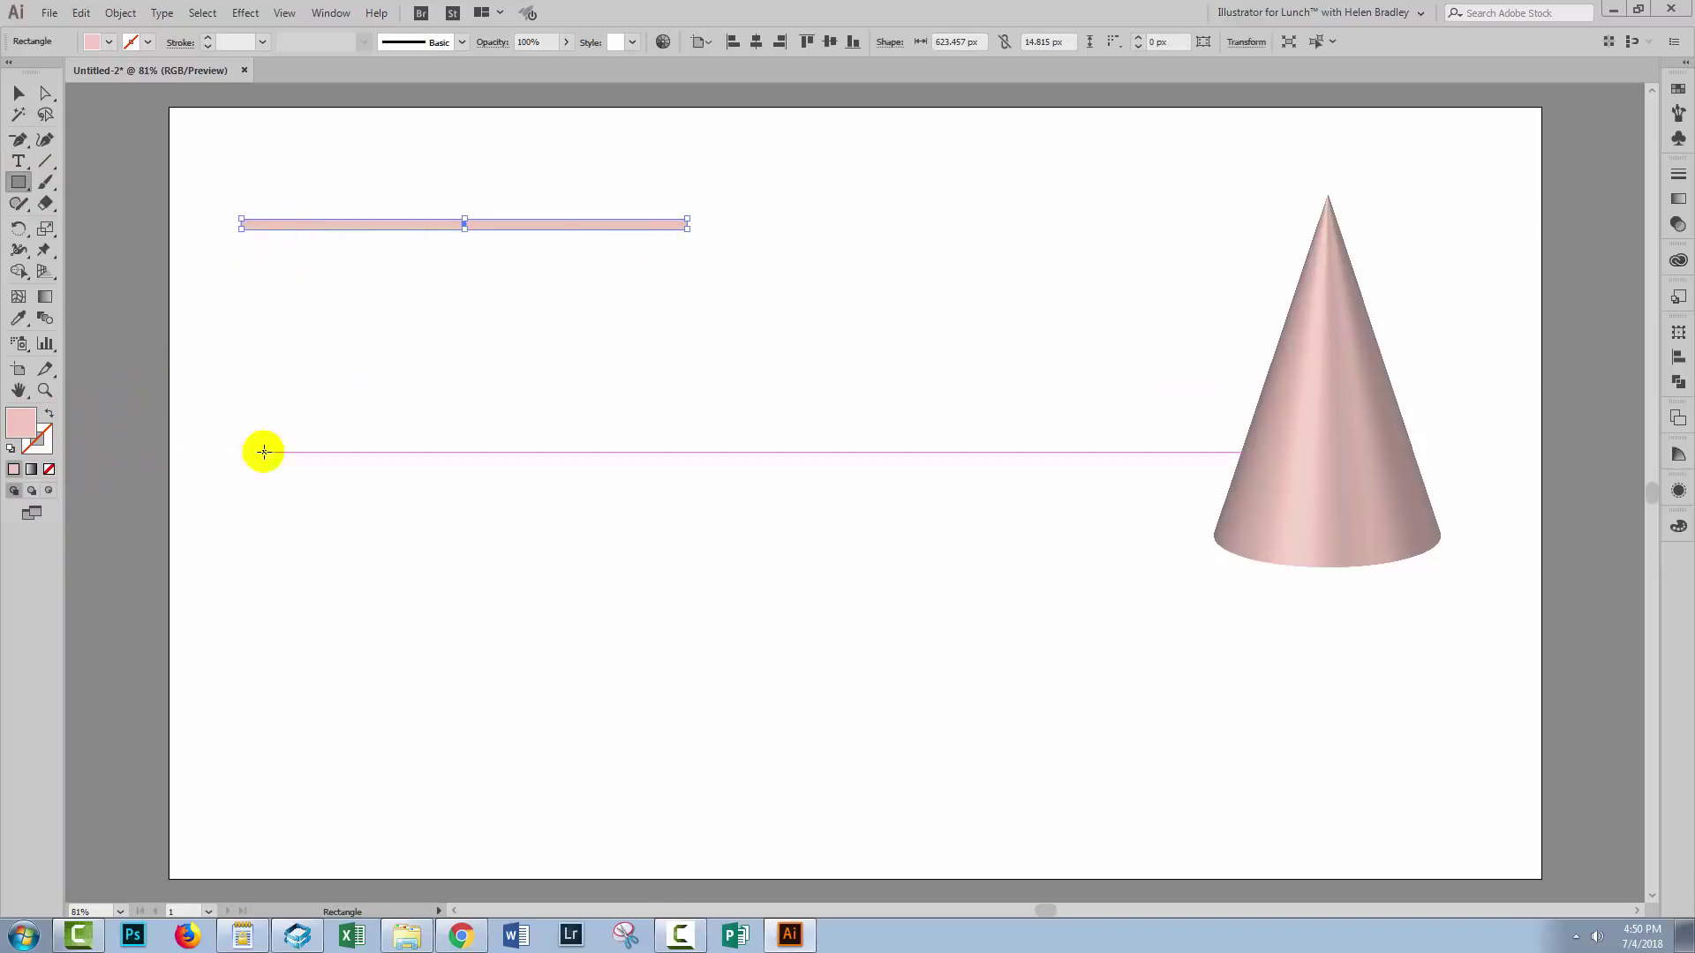
{"action": "left_click", "coordinate": [1682, 92]}
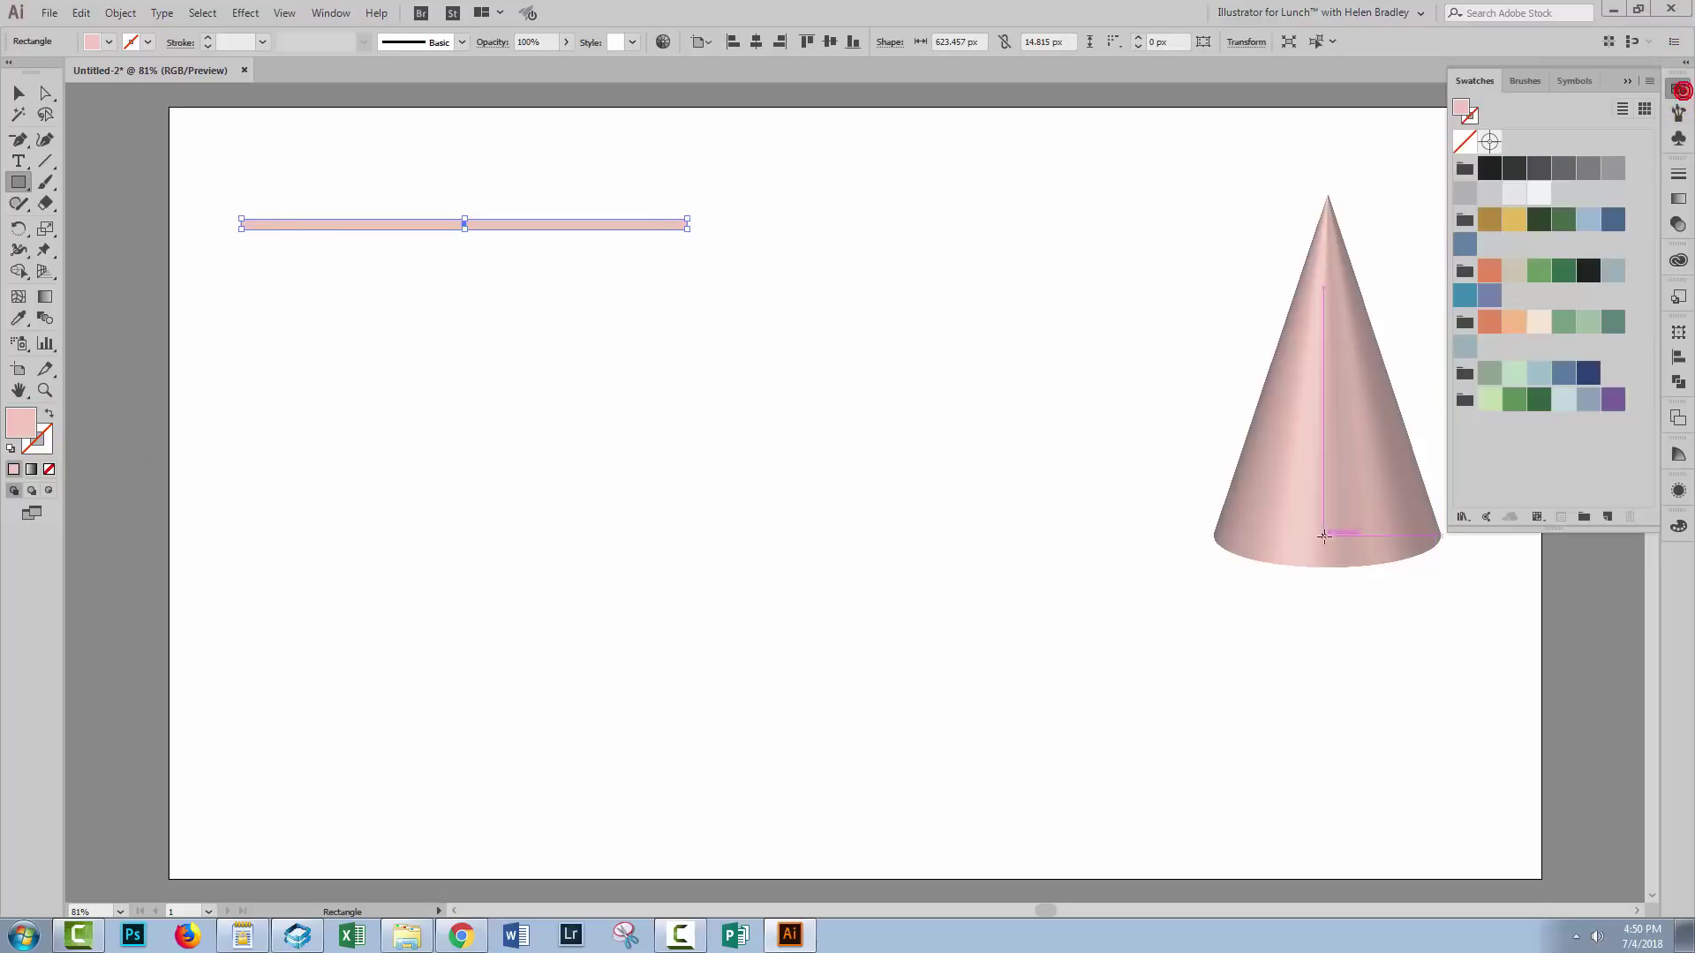
{"action": "left_click", "coordinate": [1491, 281]}
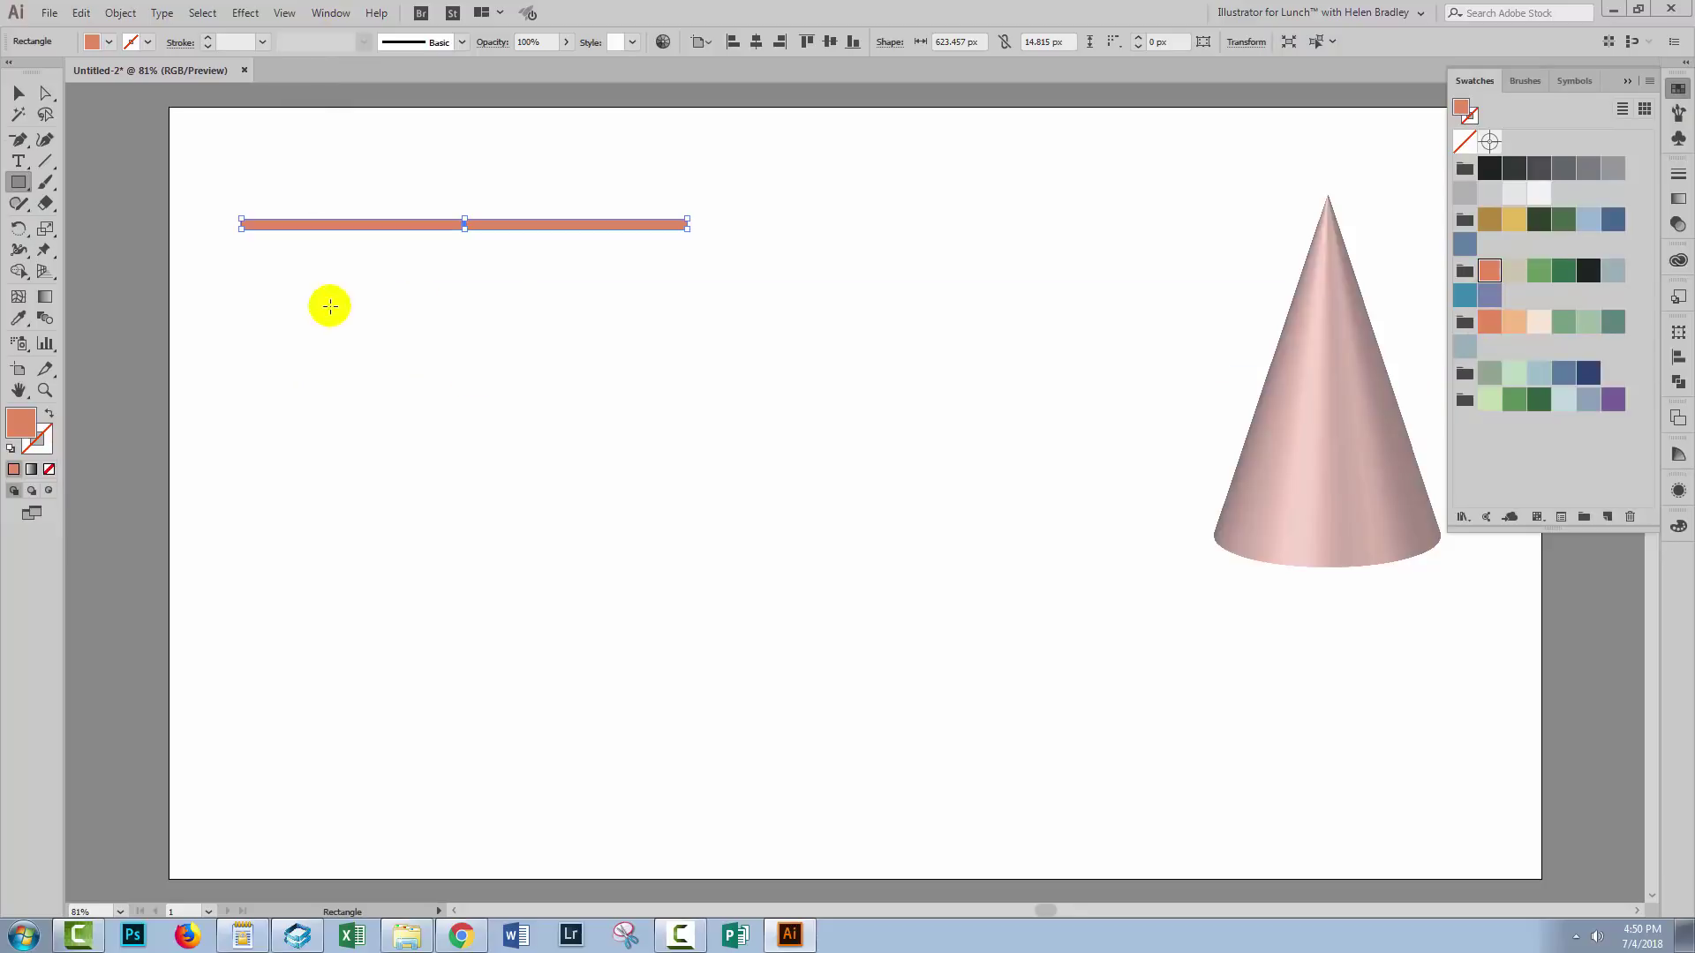
Apply a Transform effect making 15 copies of the stripe moved 30 px vertically
{"action": "left_click", "coordinate": [243, 14]}
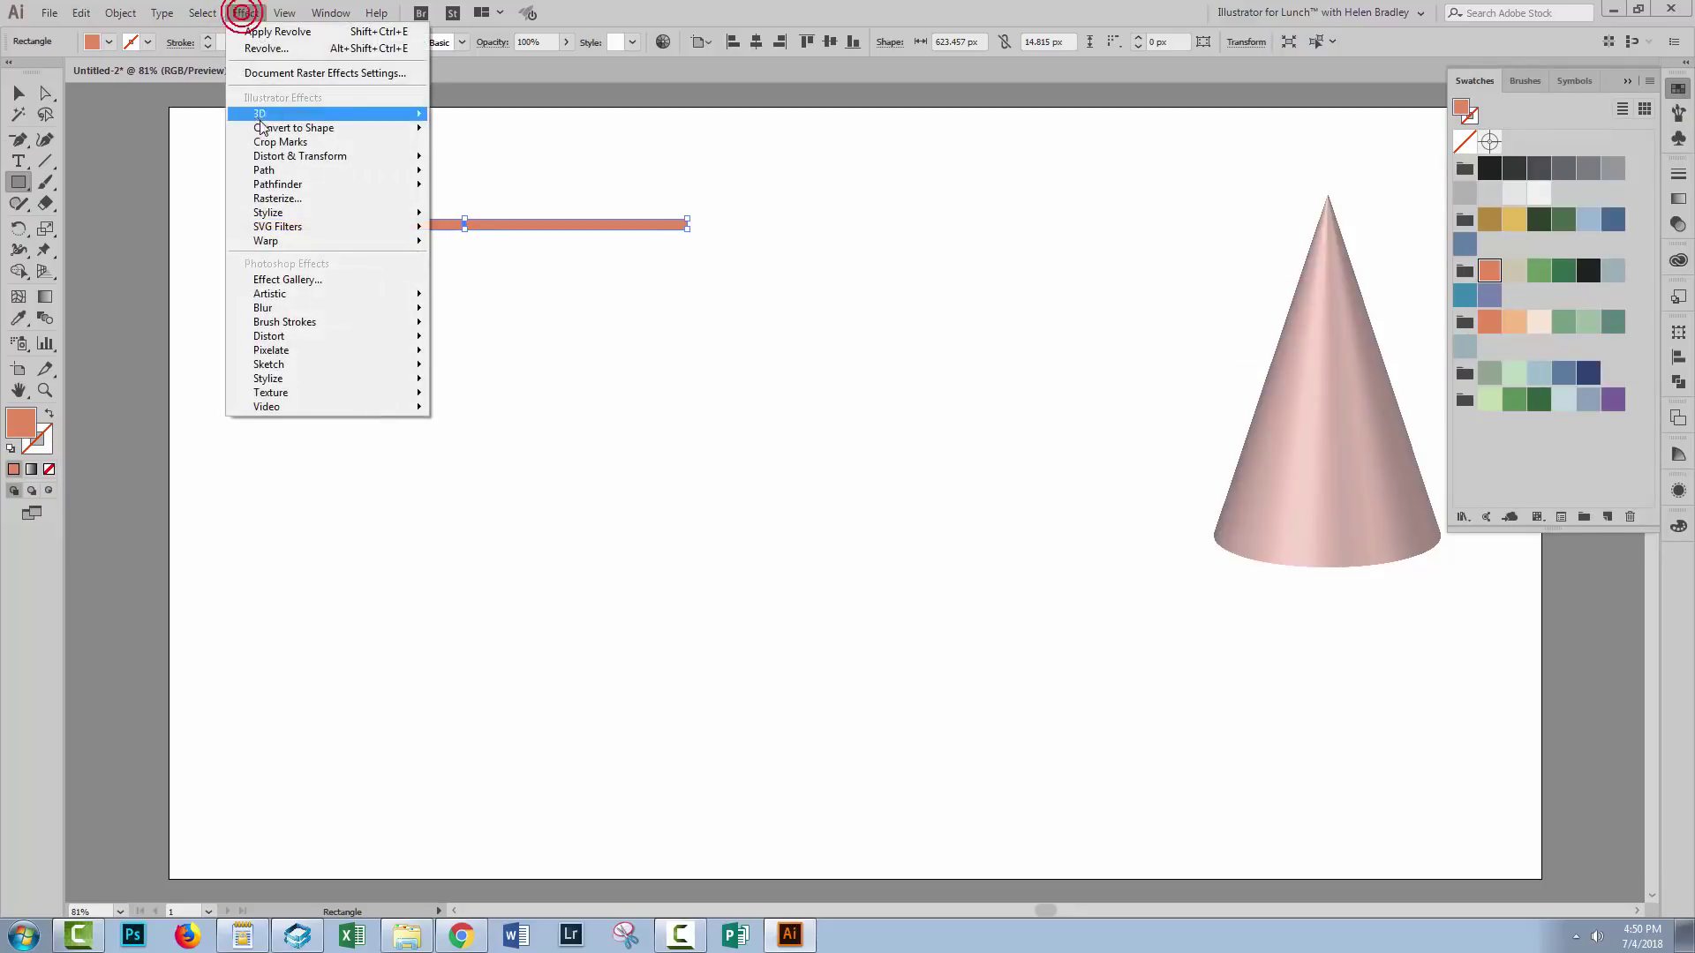
{"action": "mouse_move", "coordinate": [256, 156]}
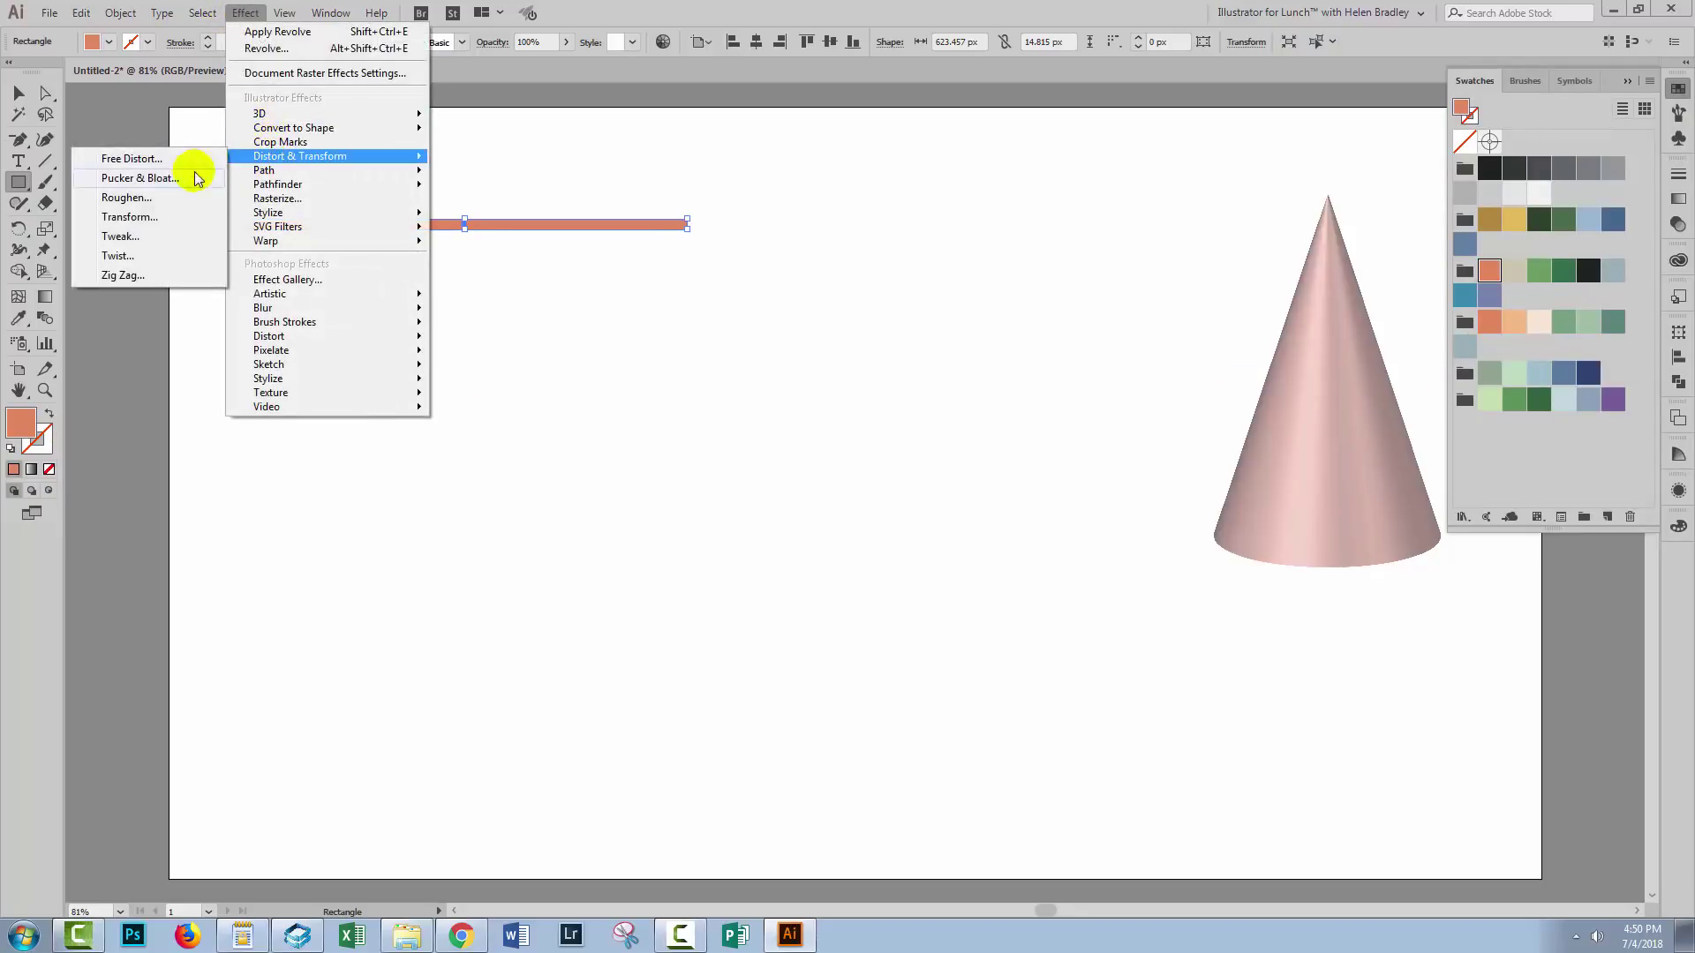
{"action": "left_click", "coordinate": [129, 217]}
{"action": "left_click_drag", "start_coordinate": [1282, 214], "coordinate": [902, 160]}
{"action": "left_click", "coordinate": [887, 619]}
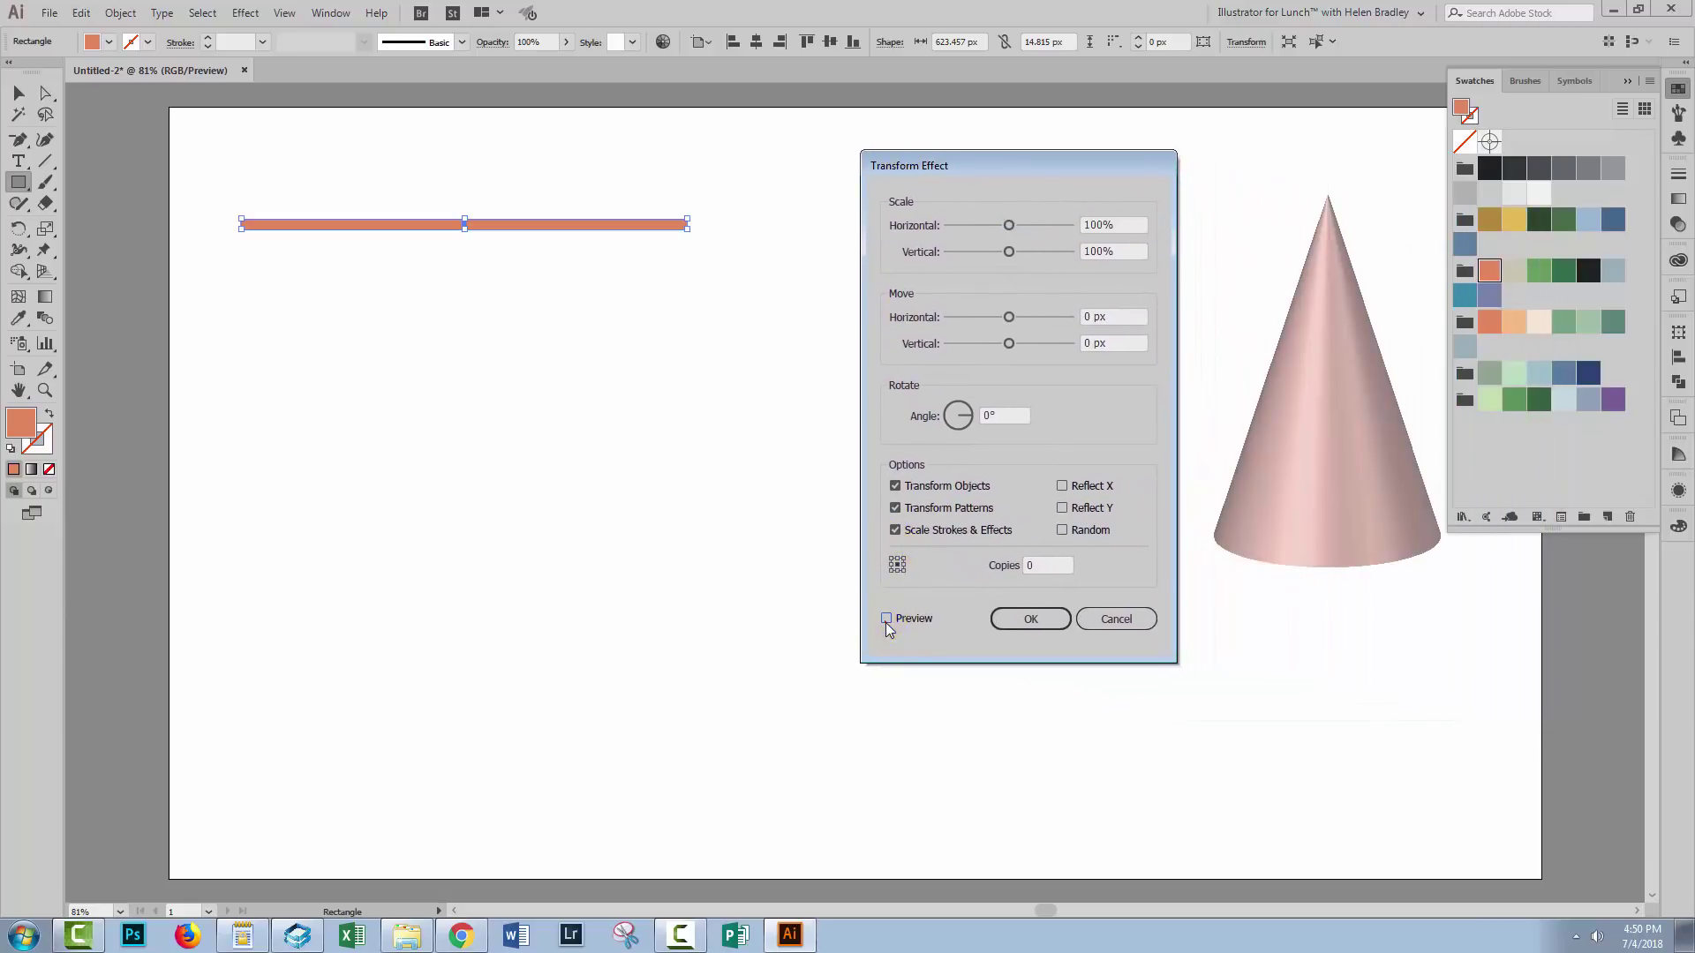
{"action": "left_click", "coordinate": [1040, 565]}
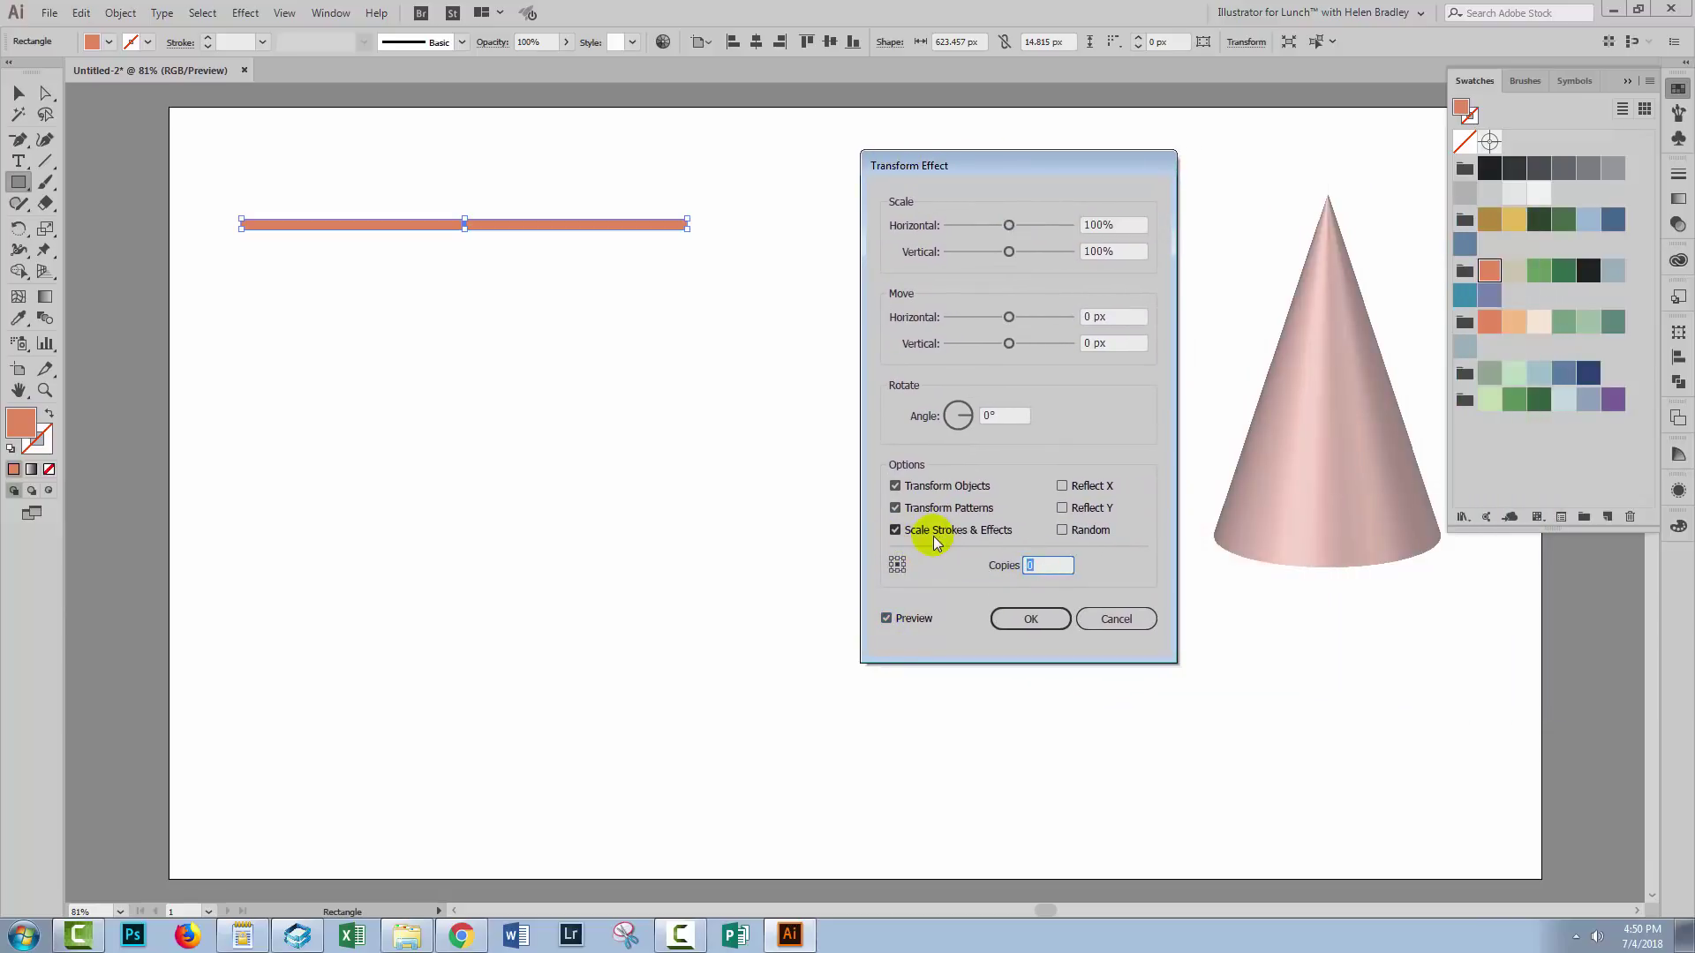
{"action": "key", "text": "Tab"}
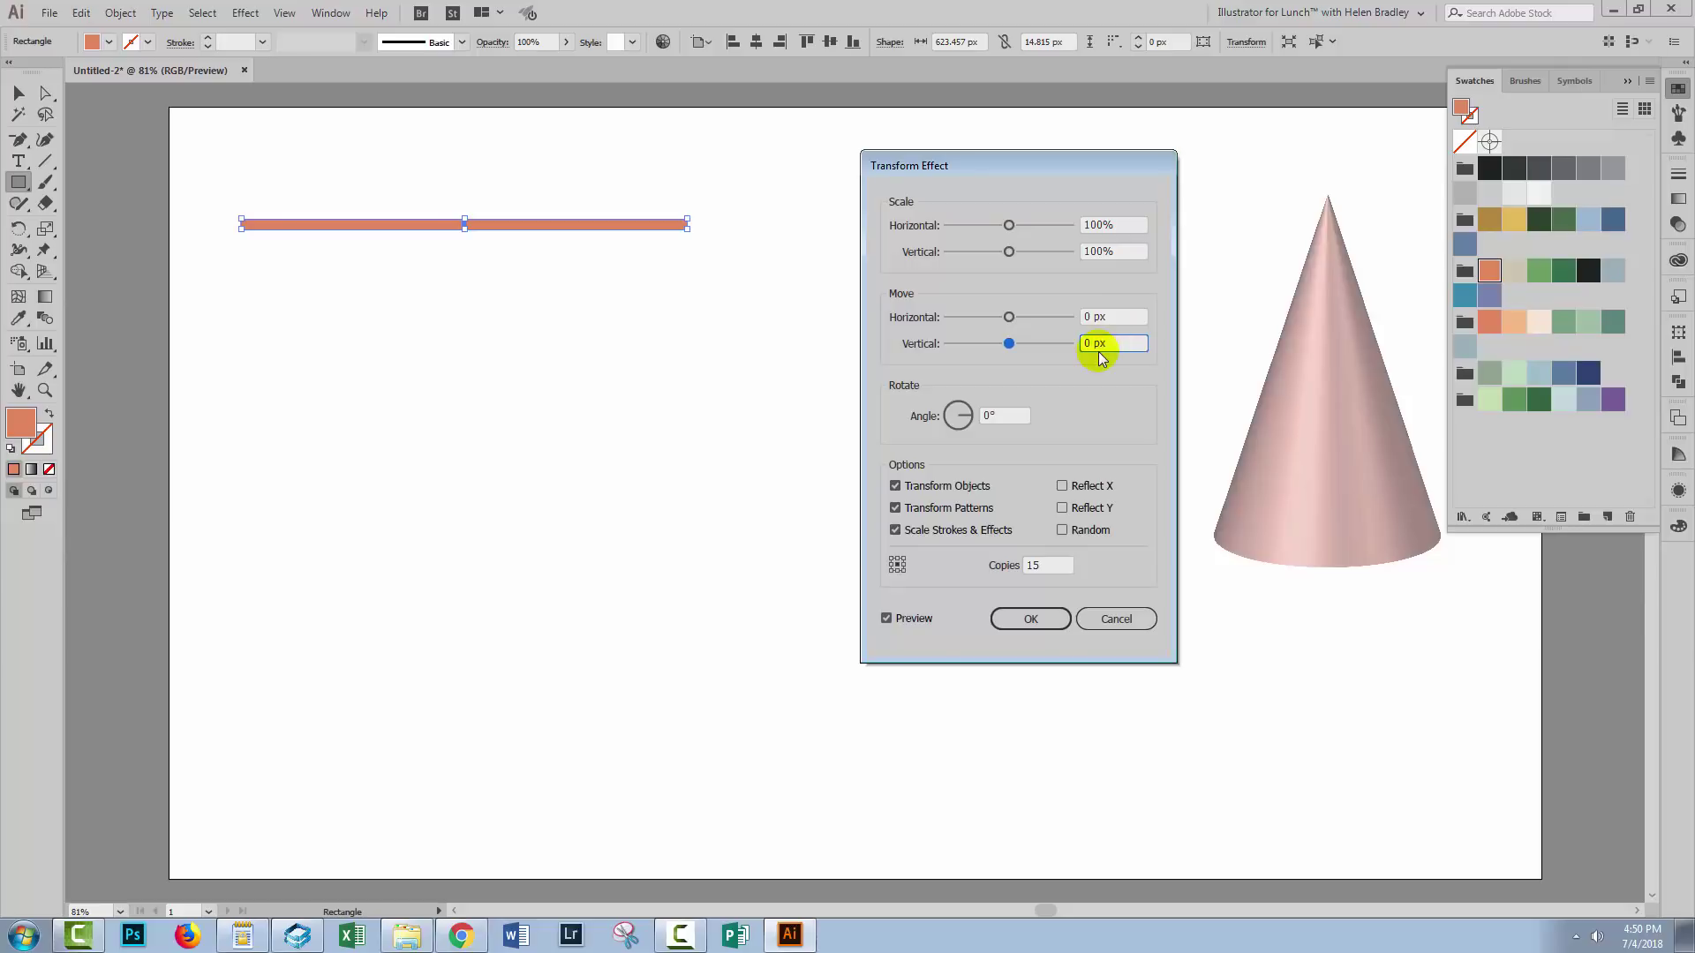
{"action": "key", "text": "shift+Up"}
{"action": "key", "text": "shift+Up"}
{"action": "key", "text": "shift+Up"}
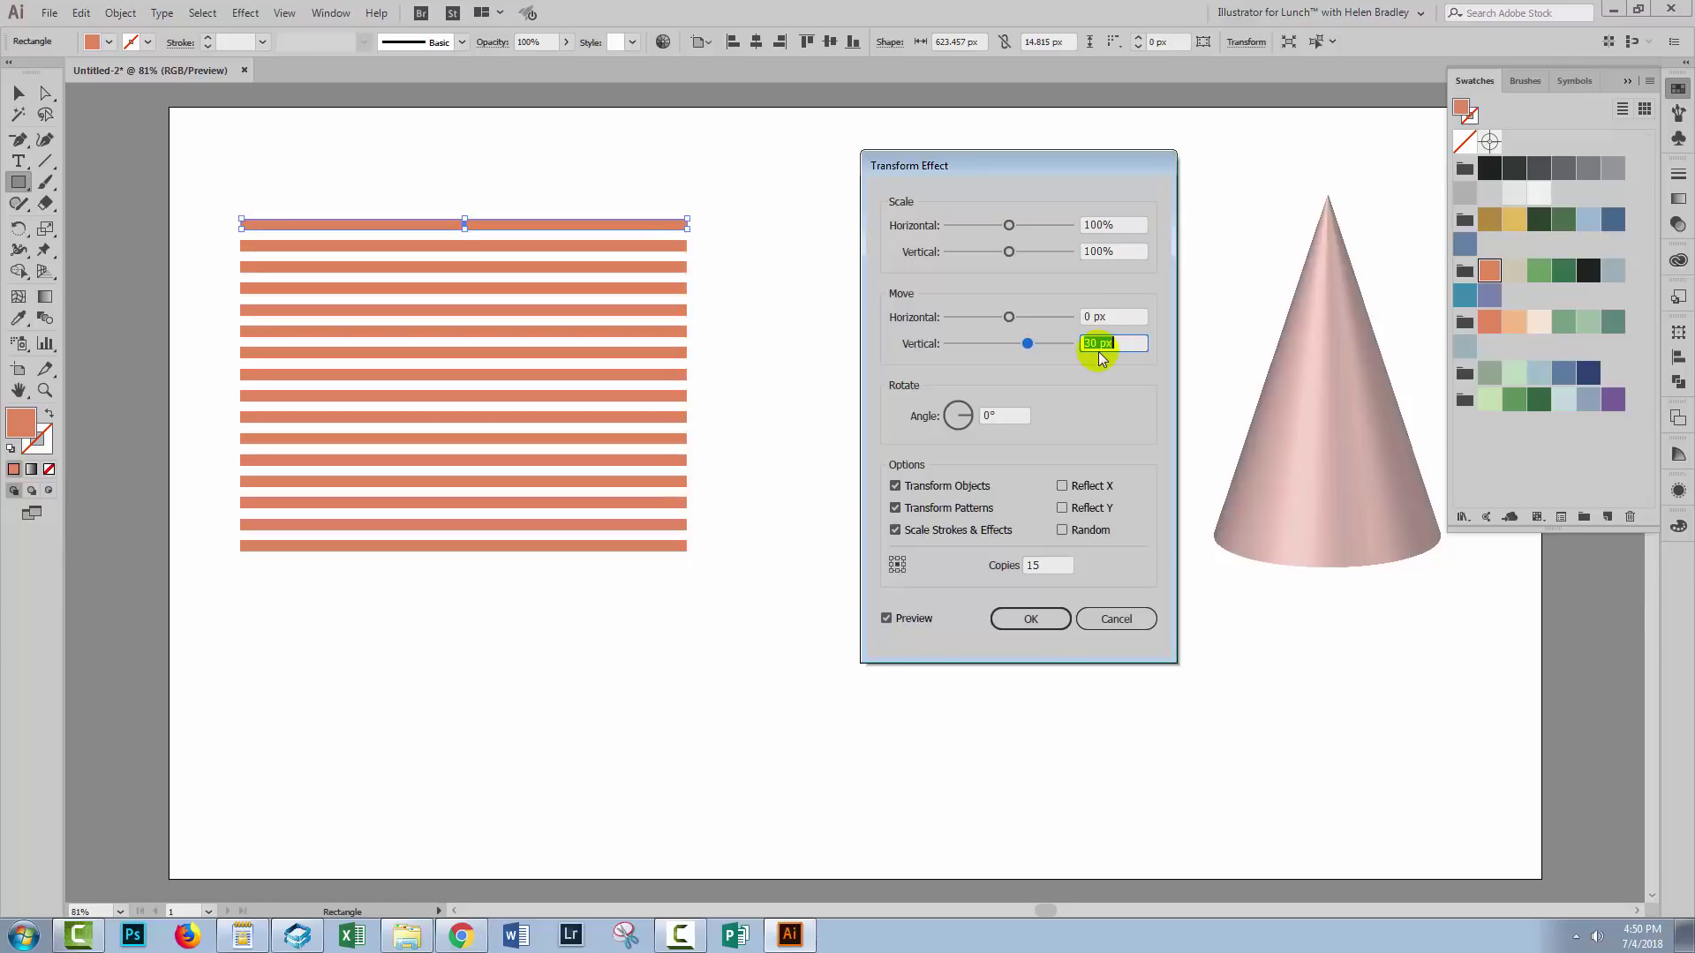
{"action": "key", "text": "shift+Up"}
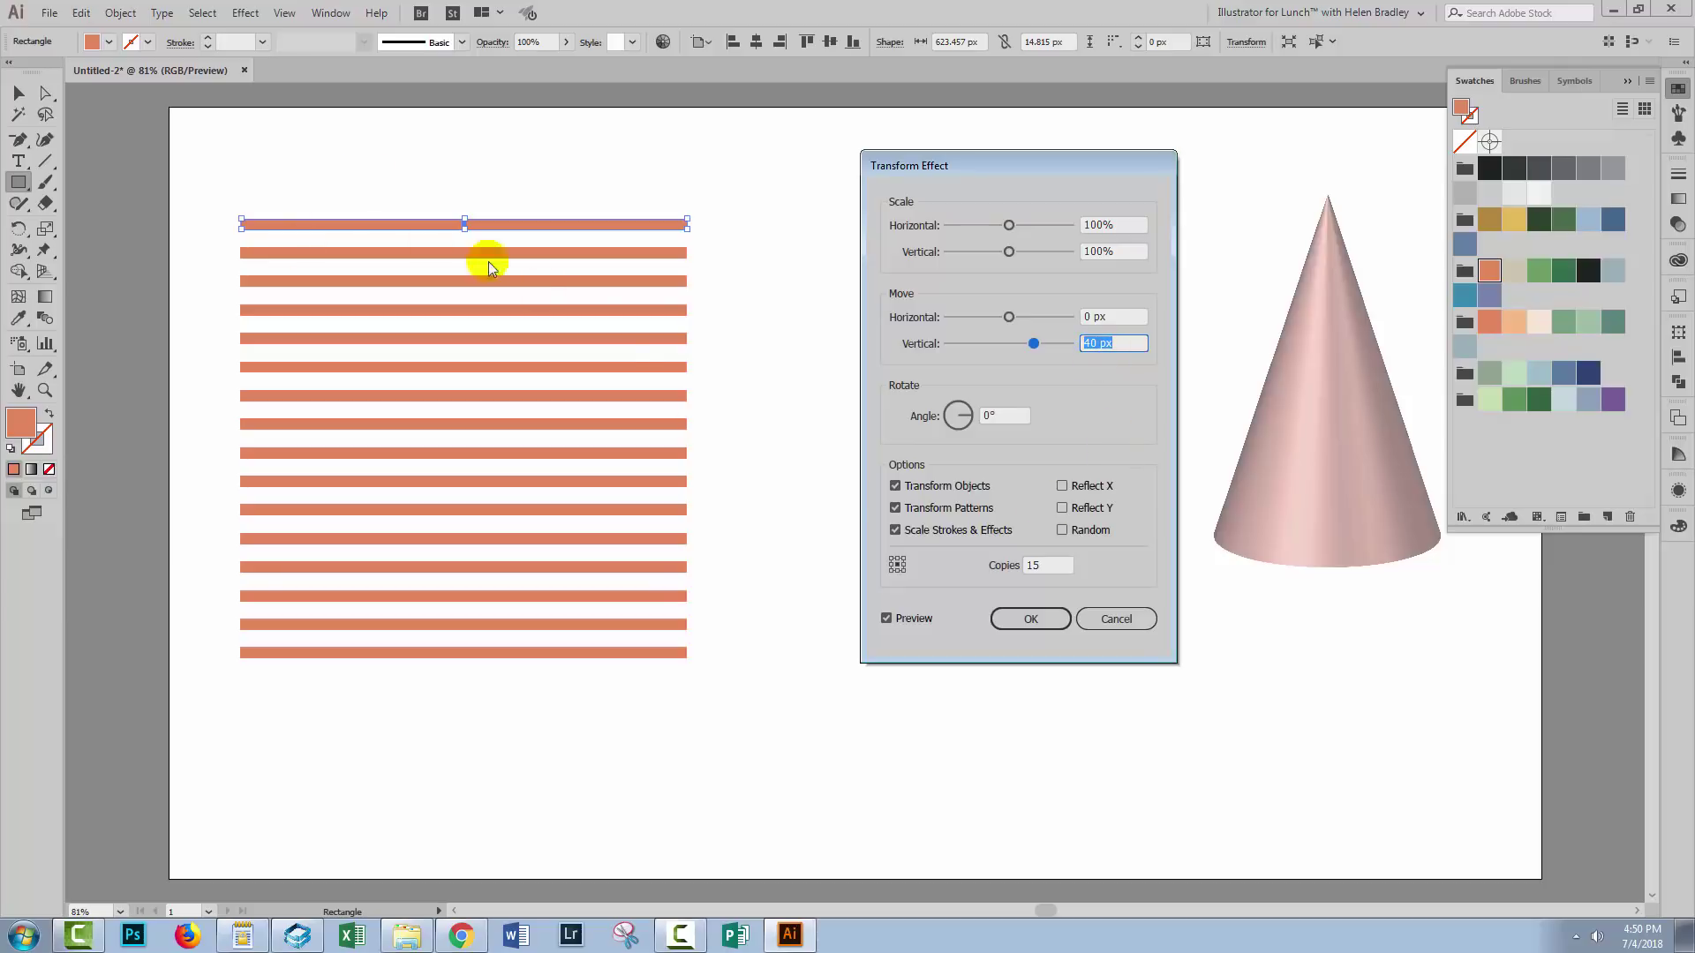
{"action": "key", "text": "shift+Down"}
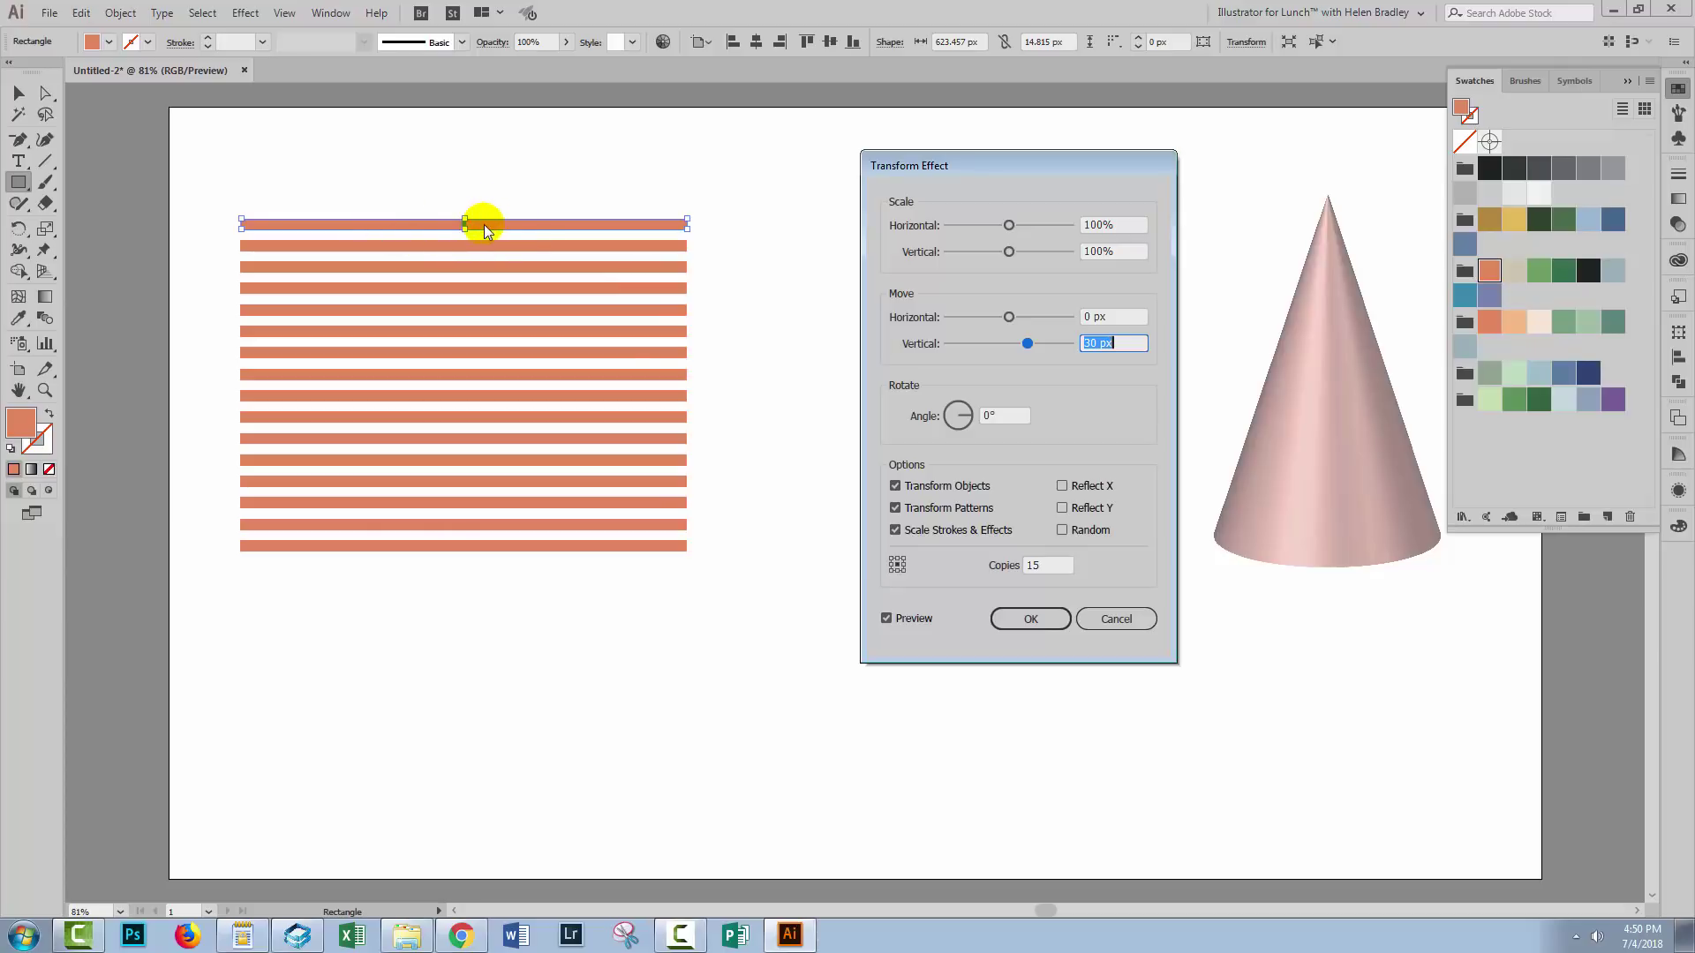
{"action": "left_click", "coordinate": [1040, 624]}
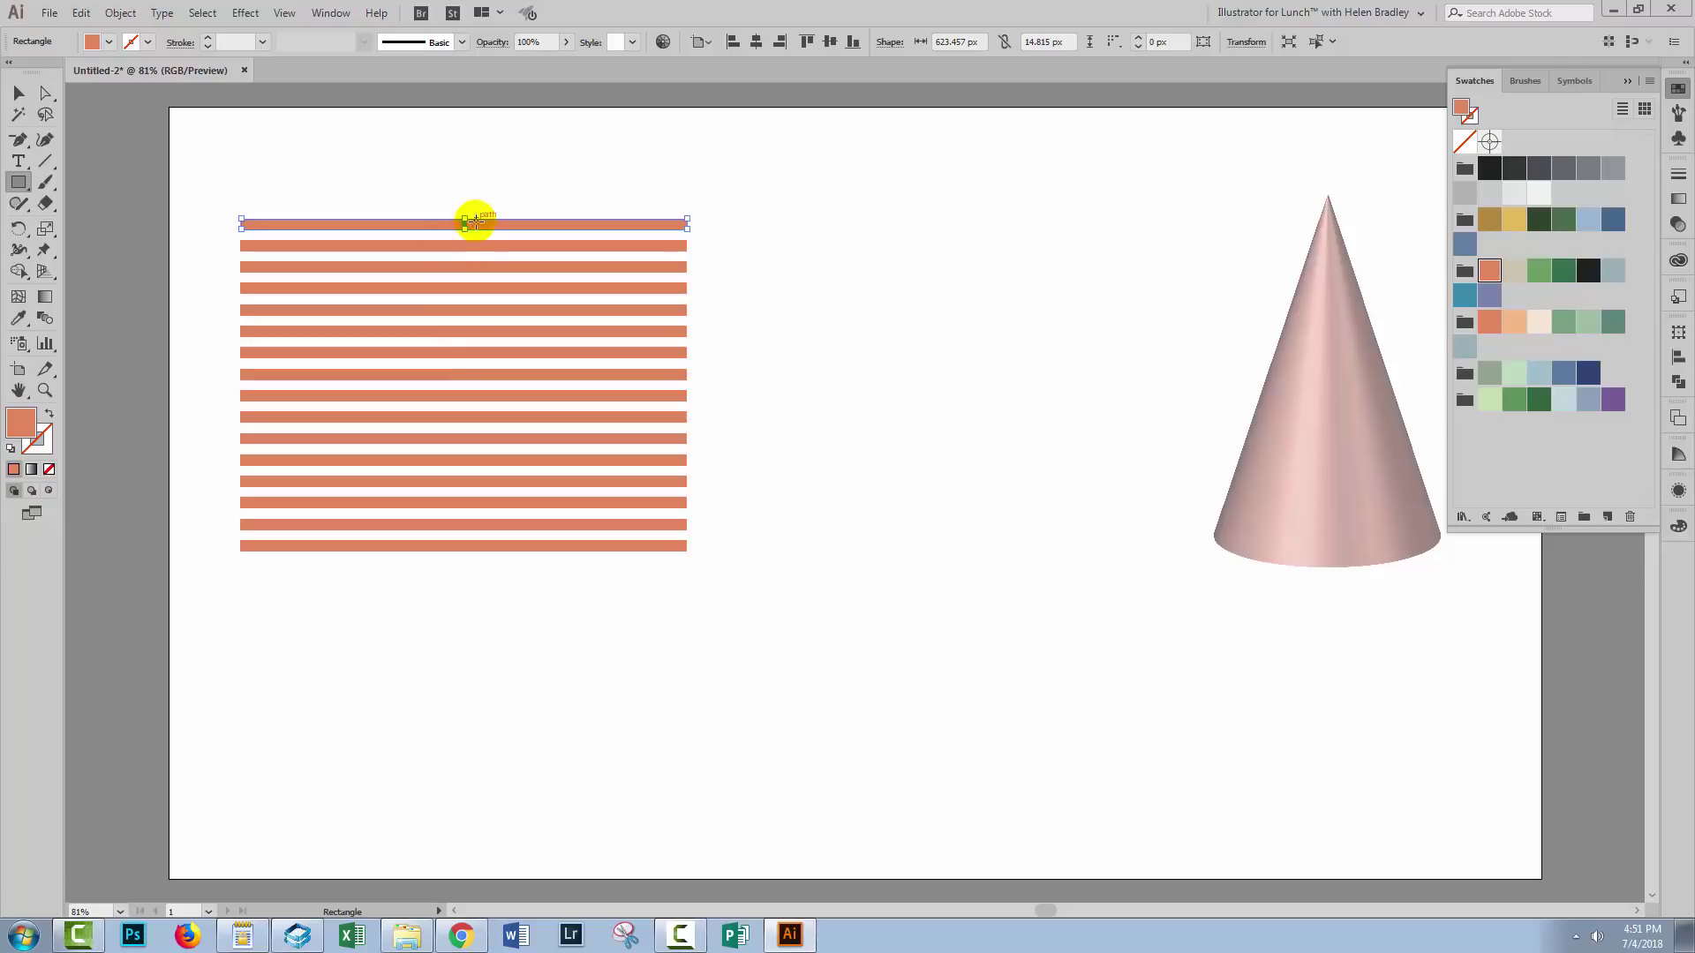
Halve the stripe's height to thin all stripes, then select the stripe shape
{"action": "left_click_drag", "start_coordinate": [465, 218], "coordinate": [464, 226]}
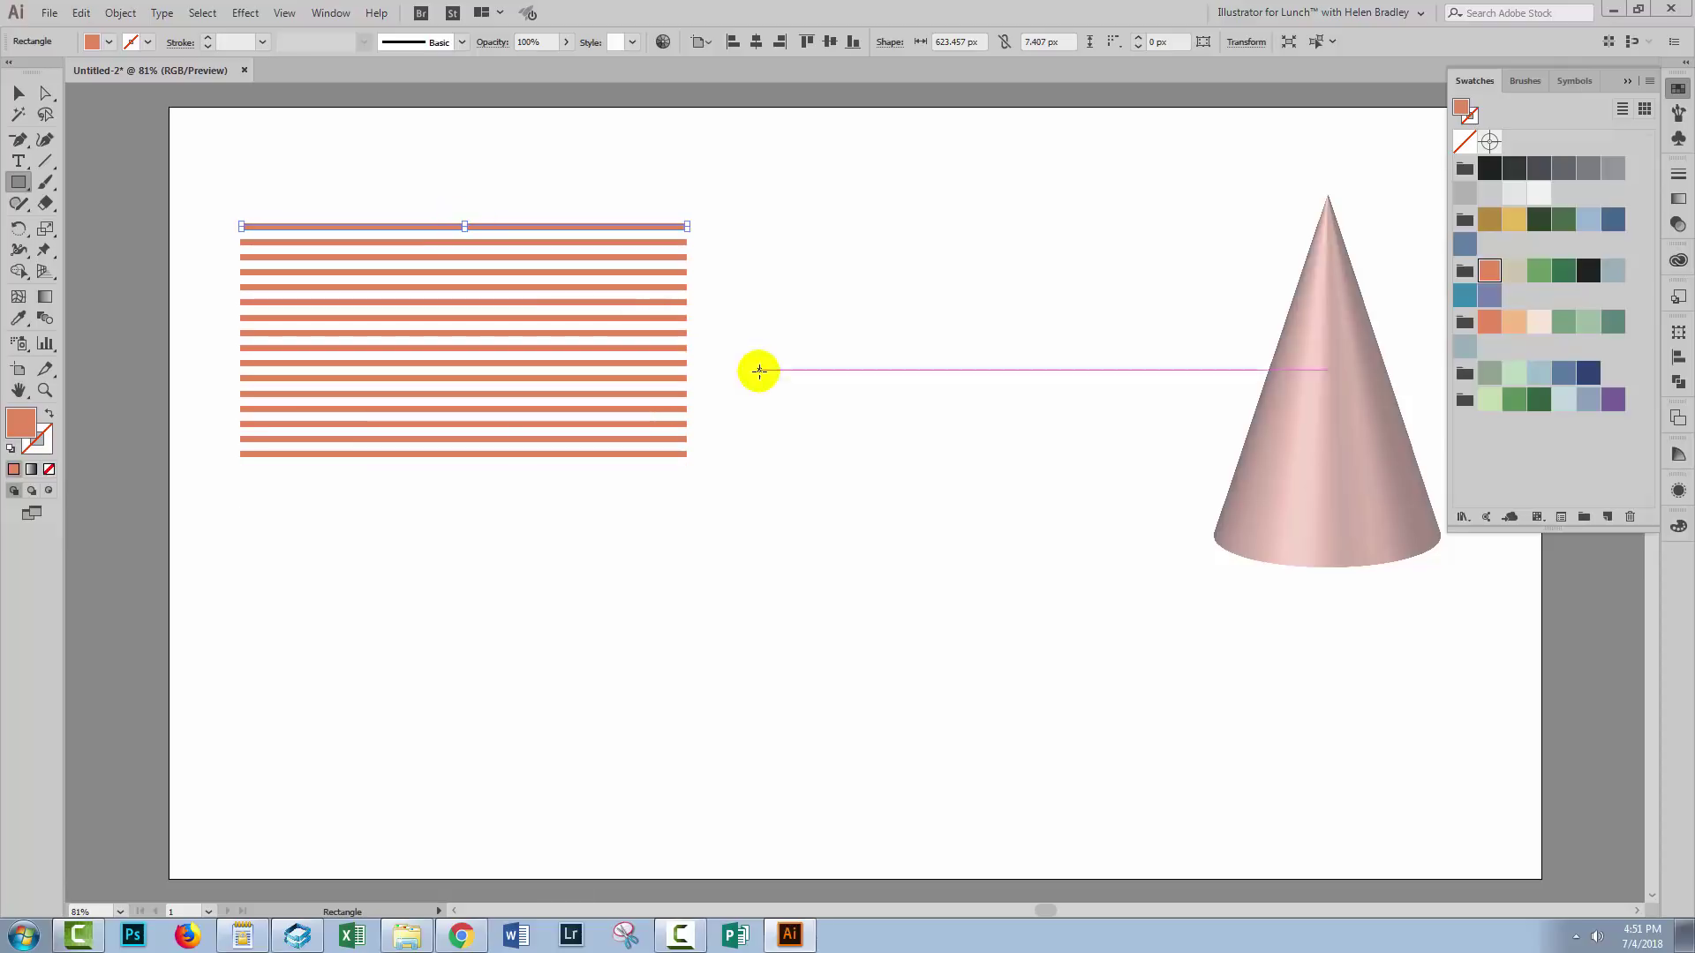
{"action": "left_click", "coordinate": [17, 94]}
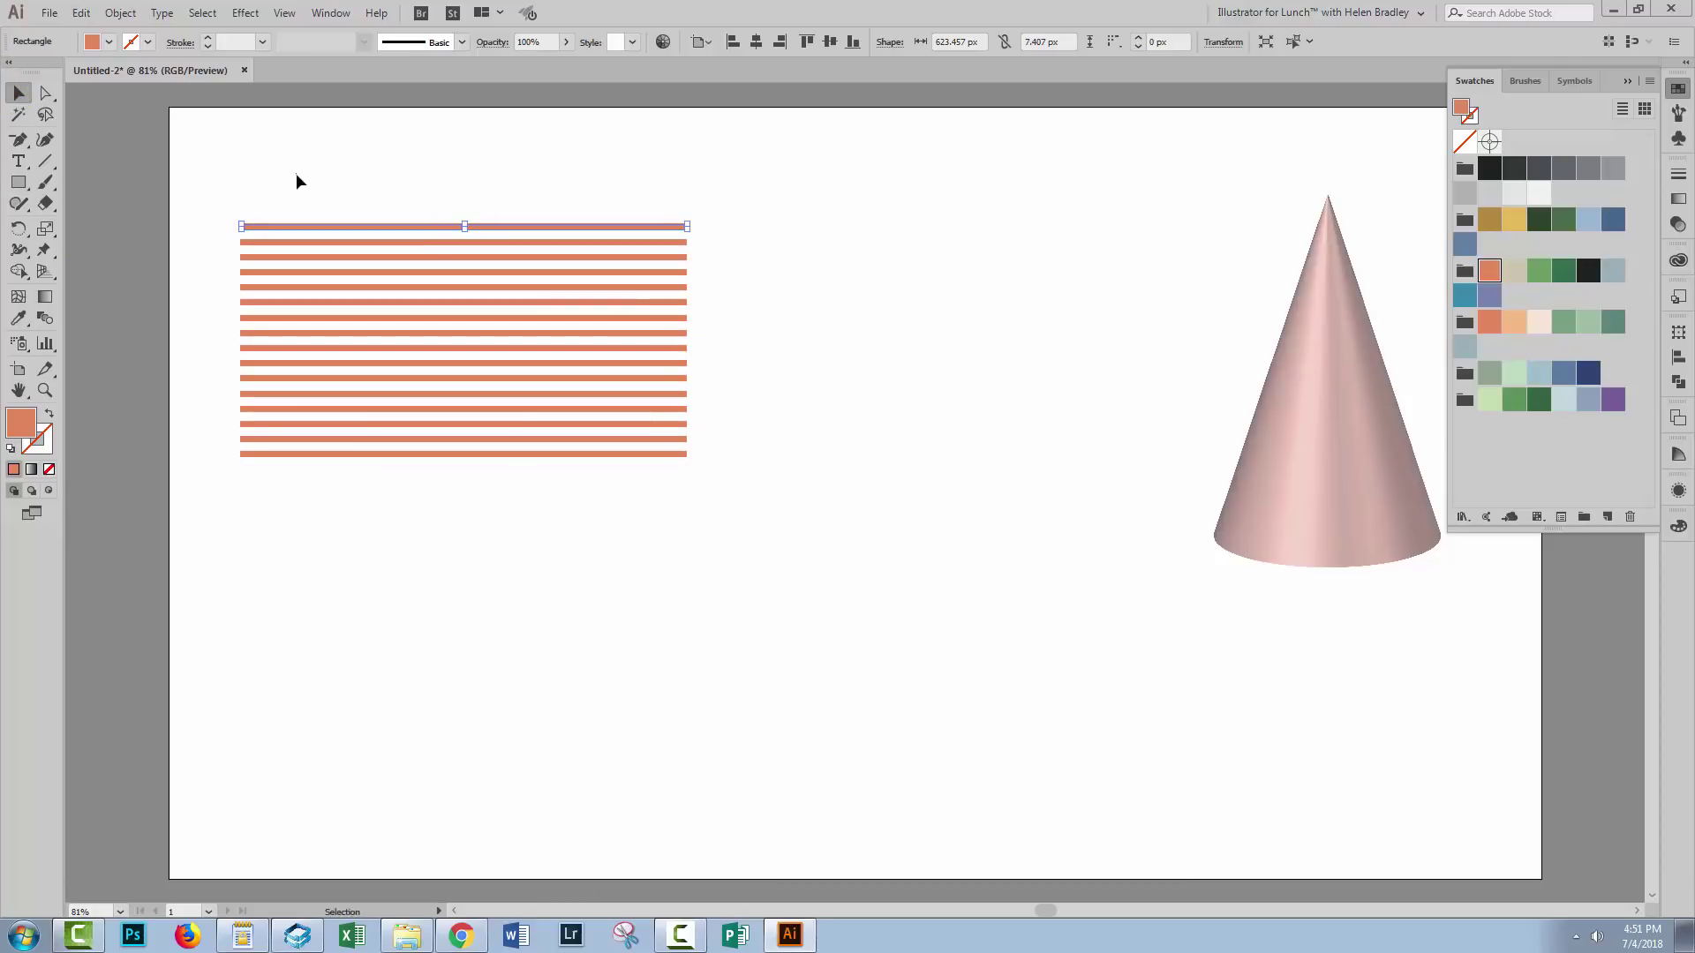
{"action": "left_click_drag", "start_coordinate": [249, 170], "coordinate": [480, 339]}
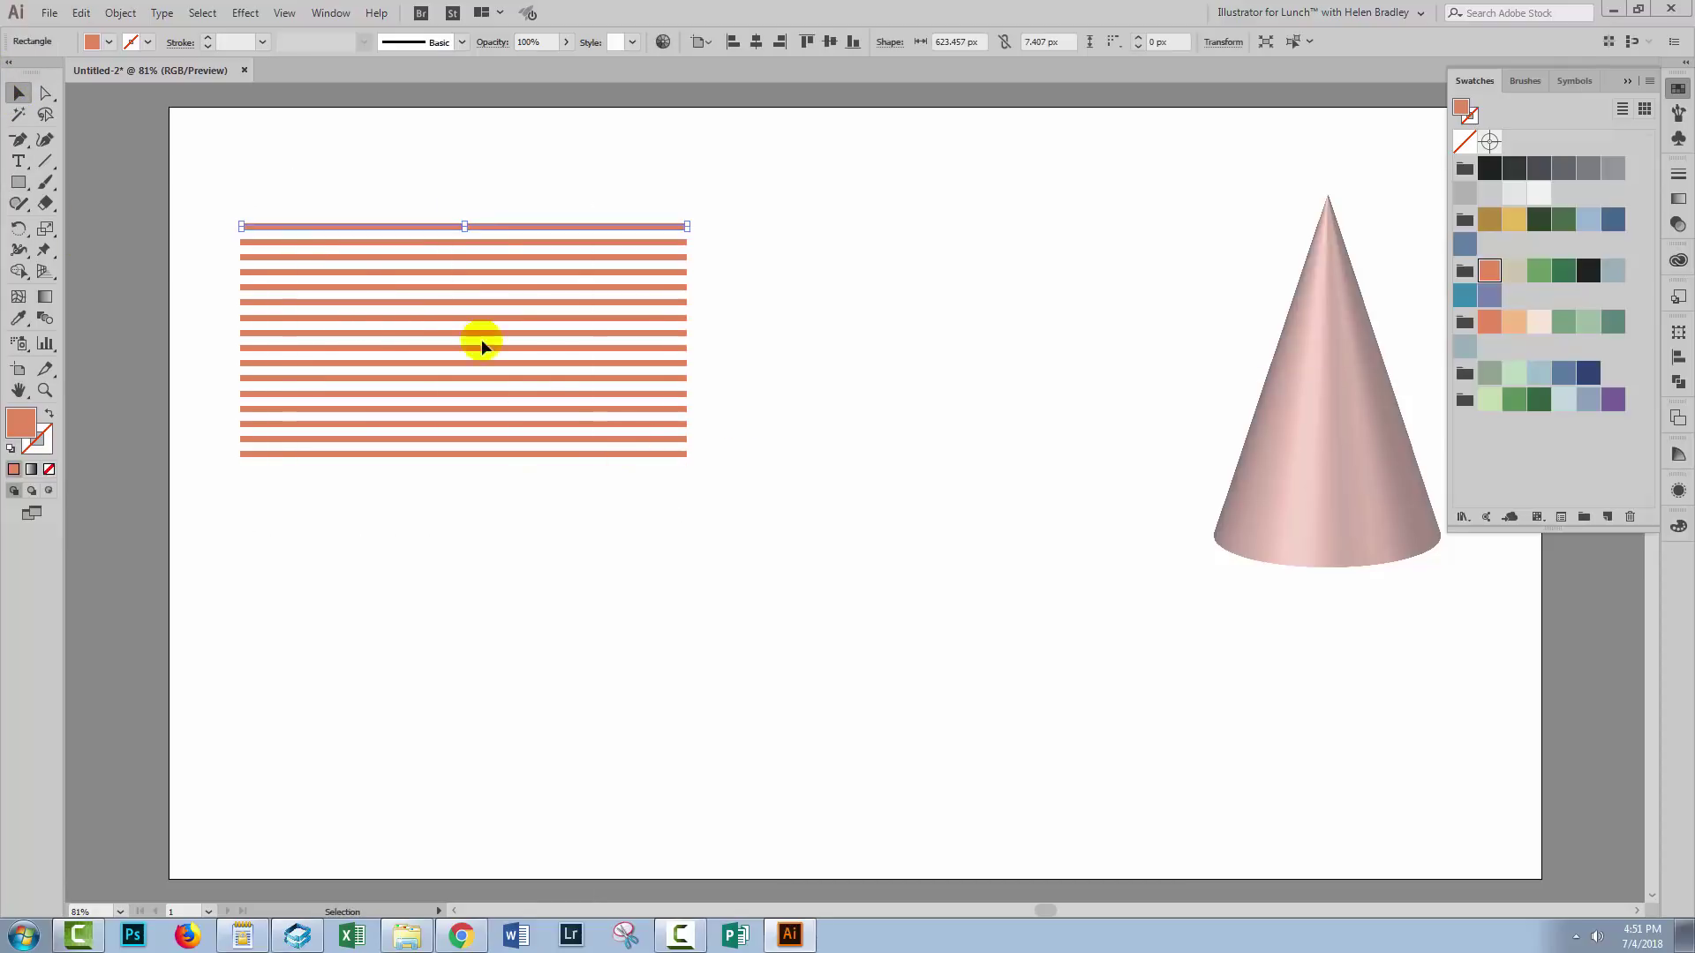
Expand the appearance into a group of separate stripe shapes and reselect the group
{"action": "left_click", "coordinate": [130, 15]}
{"action": "left_click", "coordinate": [168, 220]}
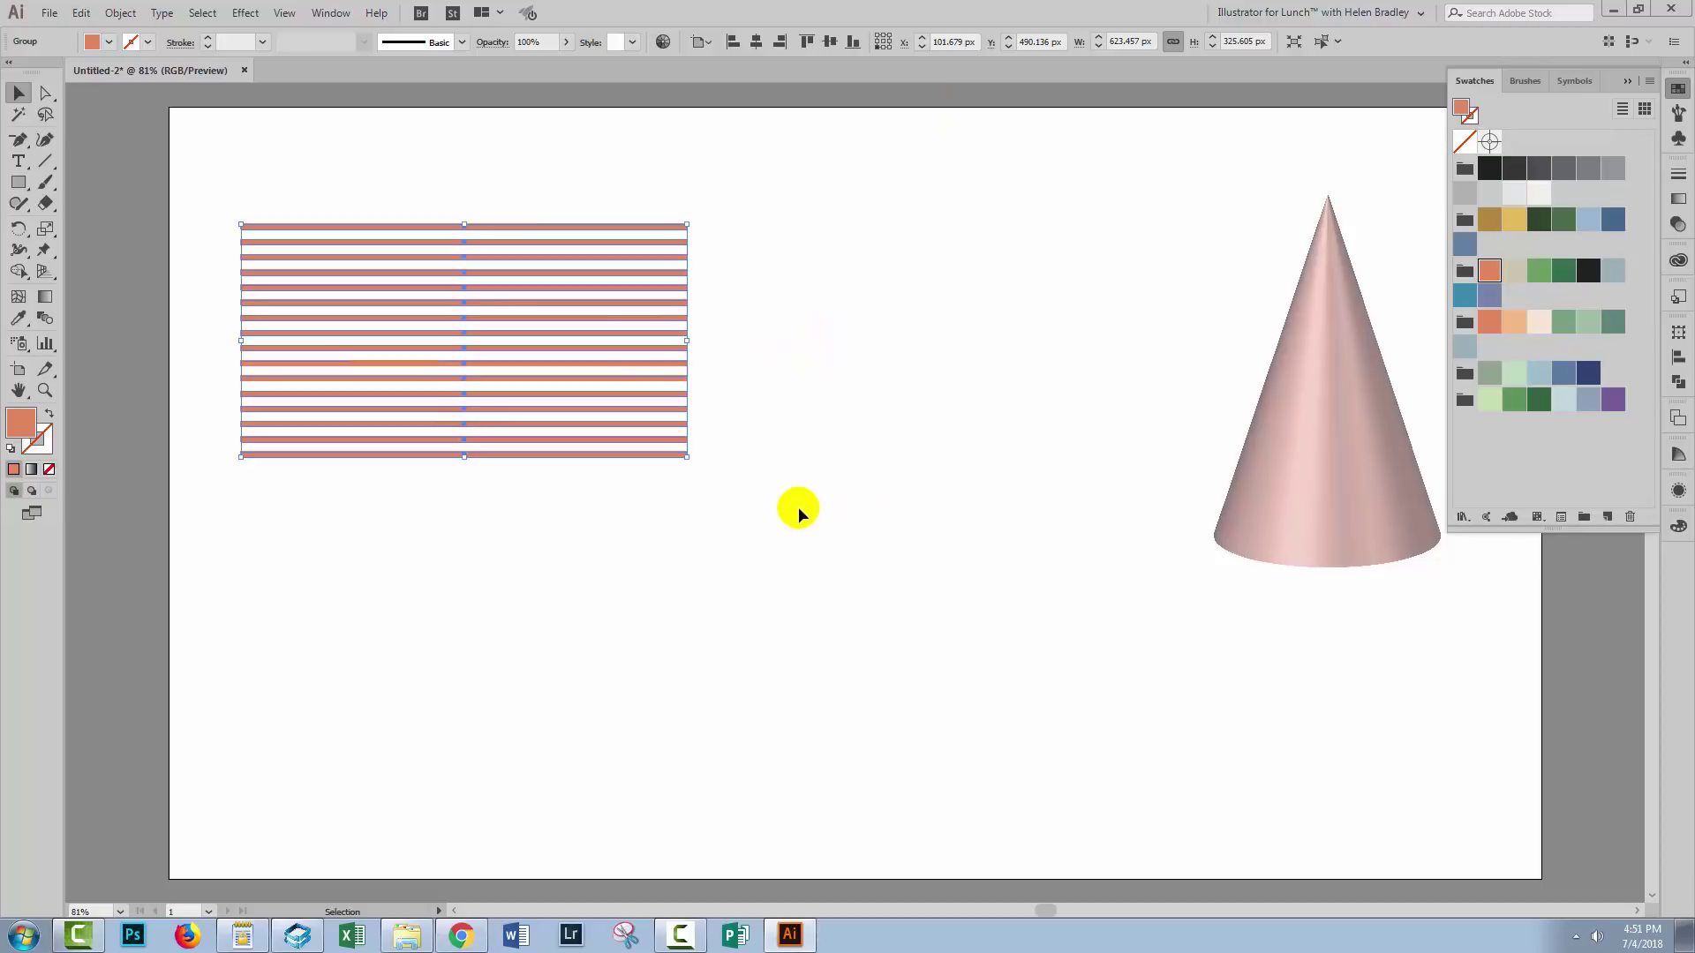
{"action": "left_click", "coordinate": [746, 505]}
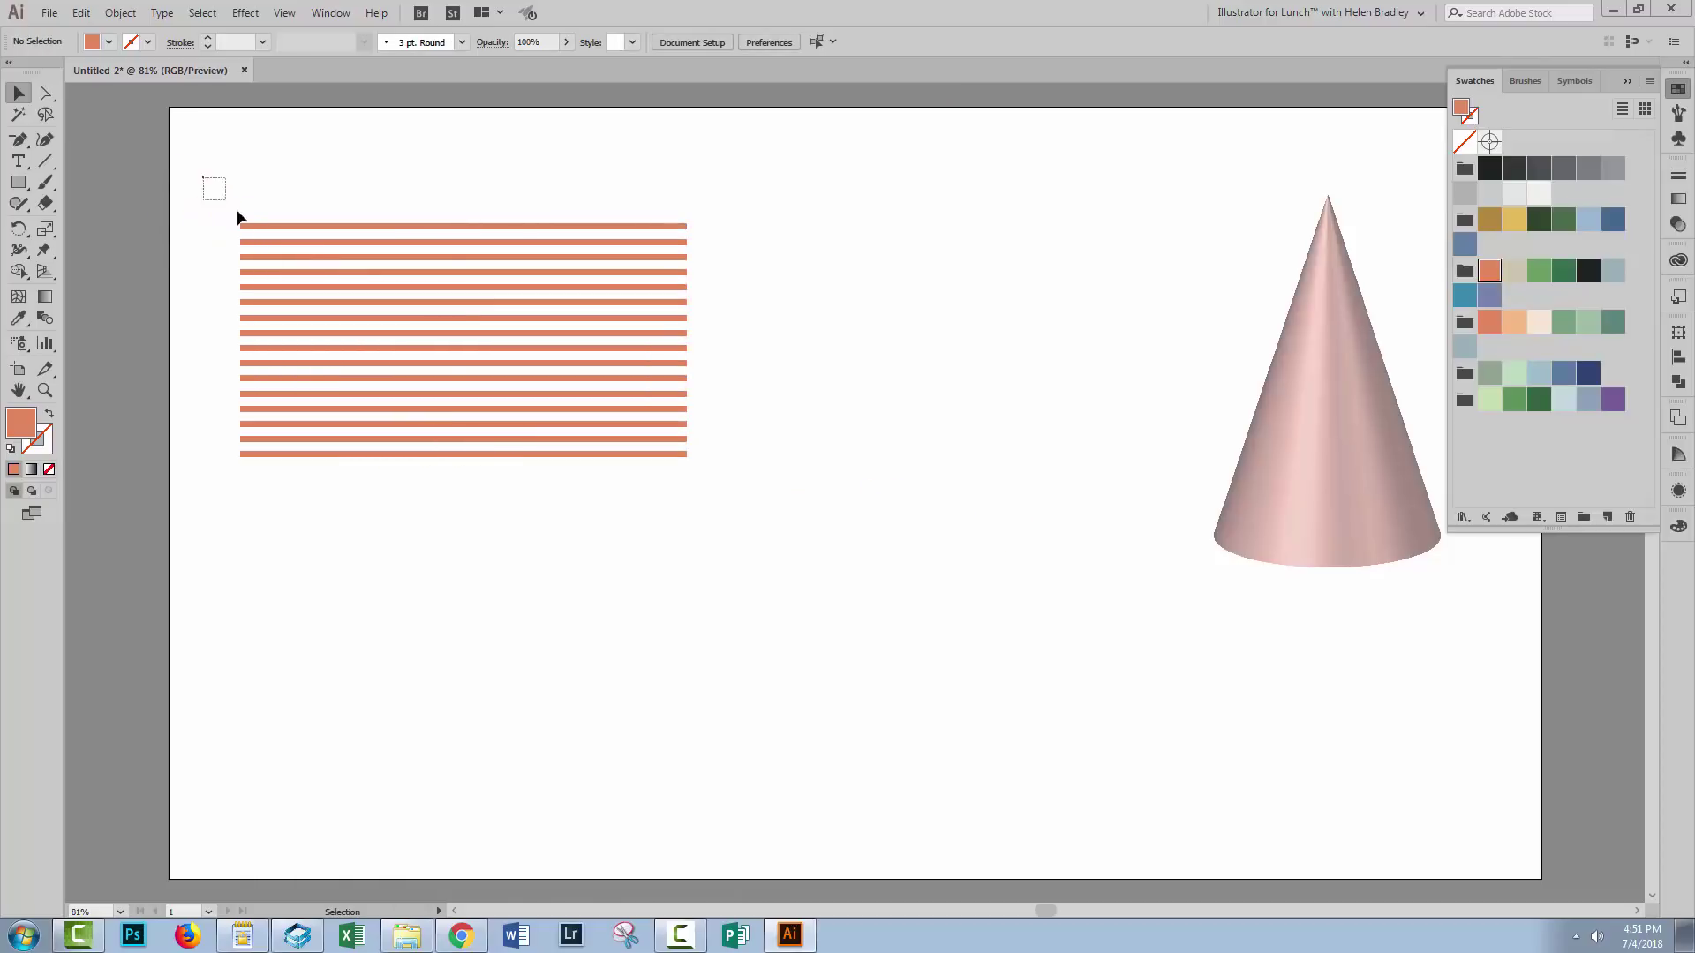
{"action": "left_click_drag", "start_coordinate": [236, 216], "coordinate": [813, 612]}
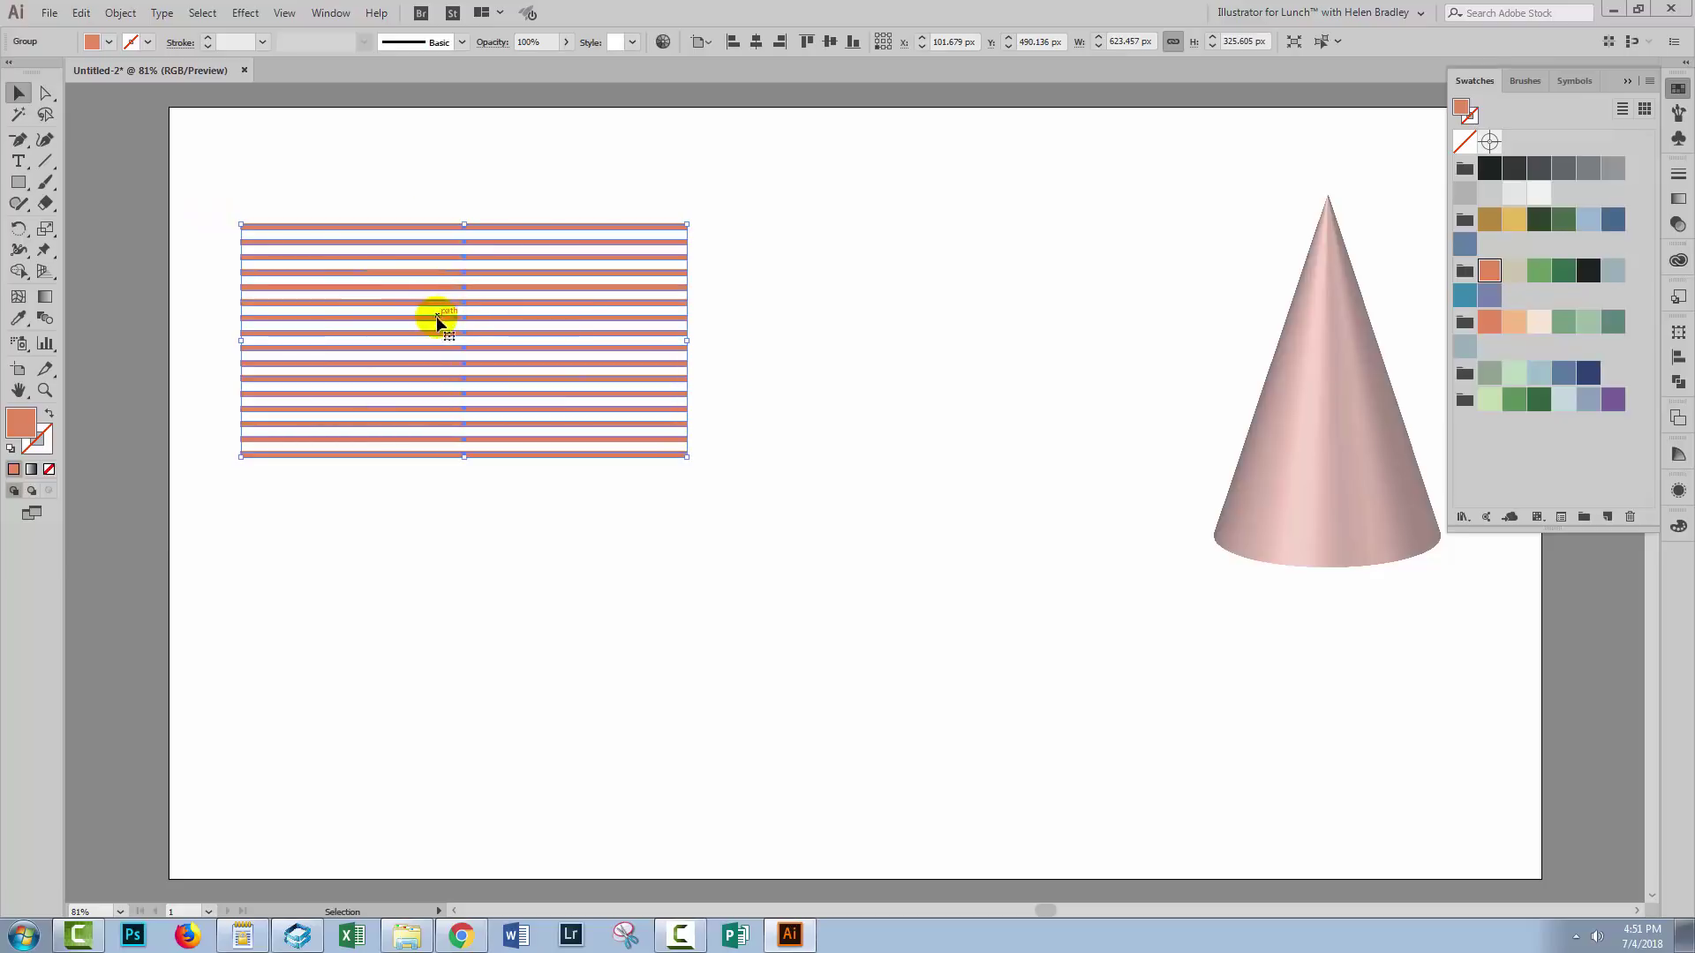
Create a new symbol named 'stripes' from the stripes, keeping Movie Clip as the export type
{"action": "left_click", "coordinate": [1680, 143]}
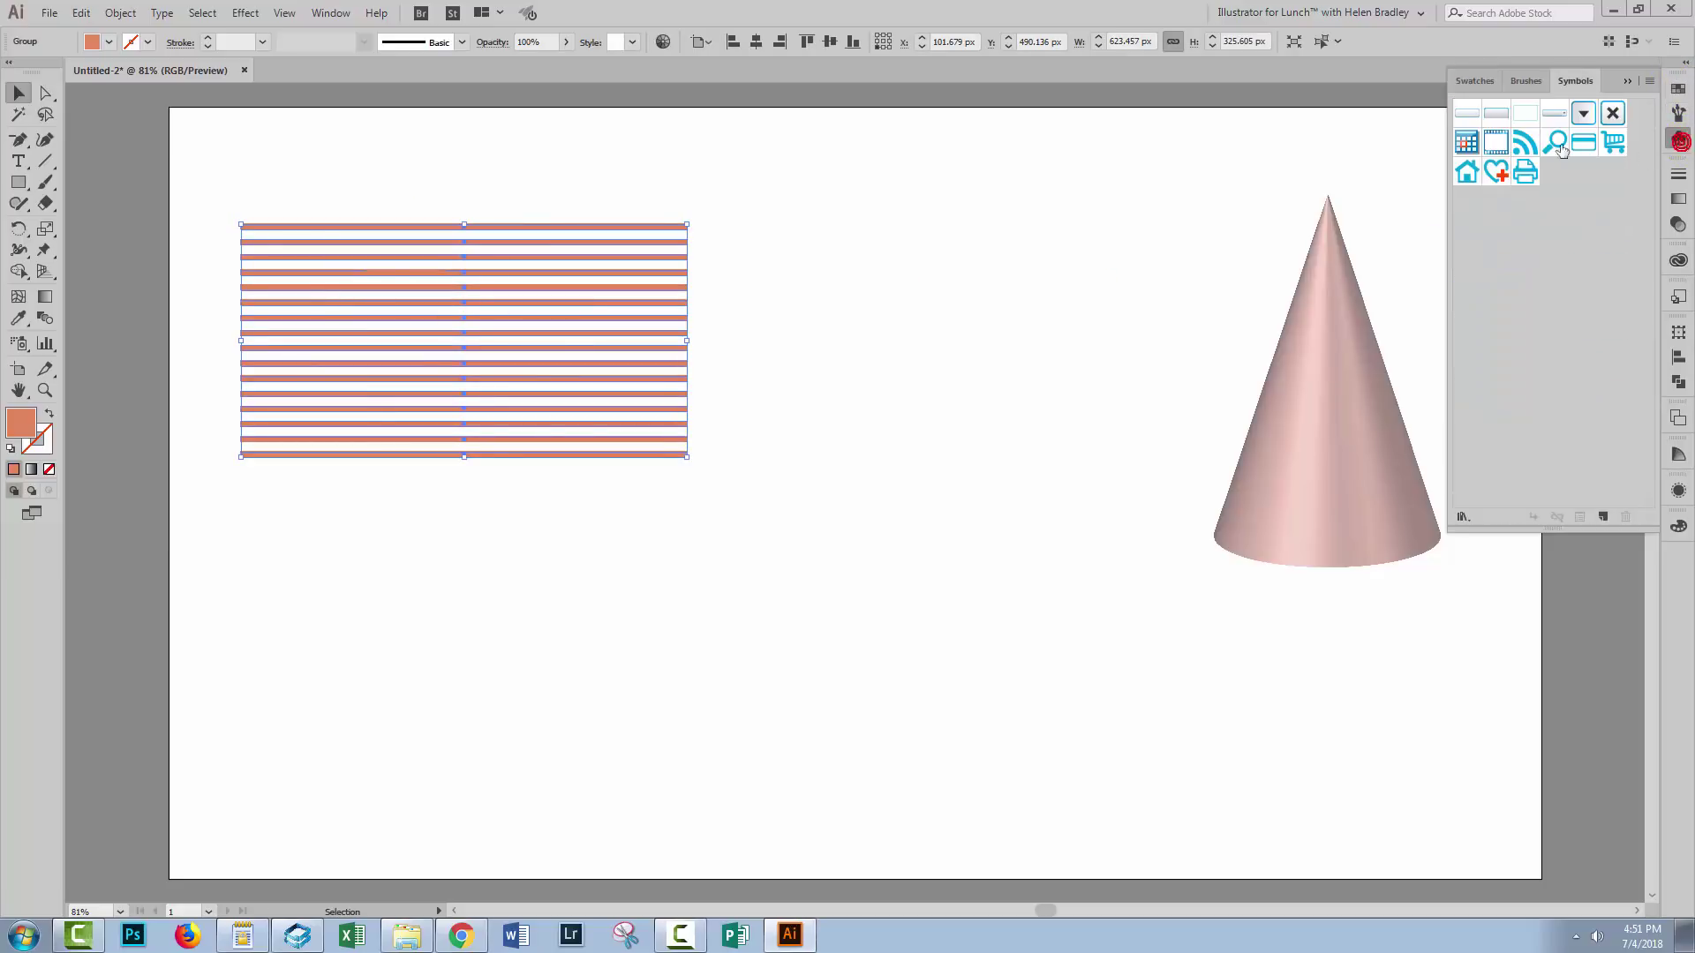
{"action": "left_click_drag", "start_coordinate": [1562, 78], "coordinate": [777, 269]}
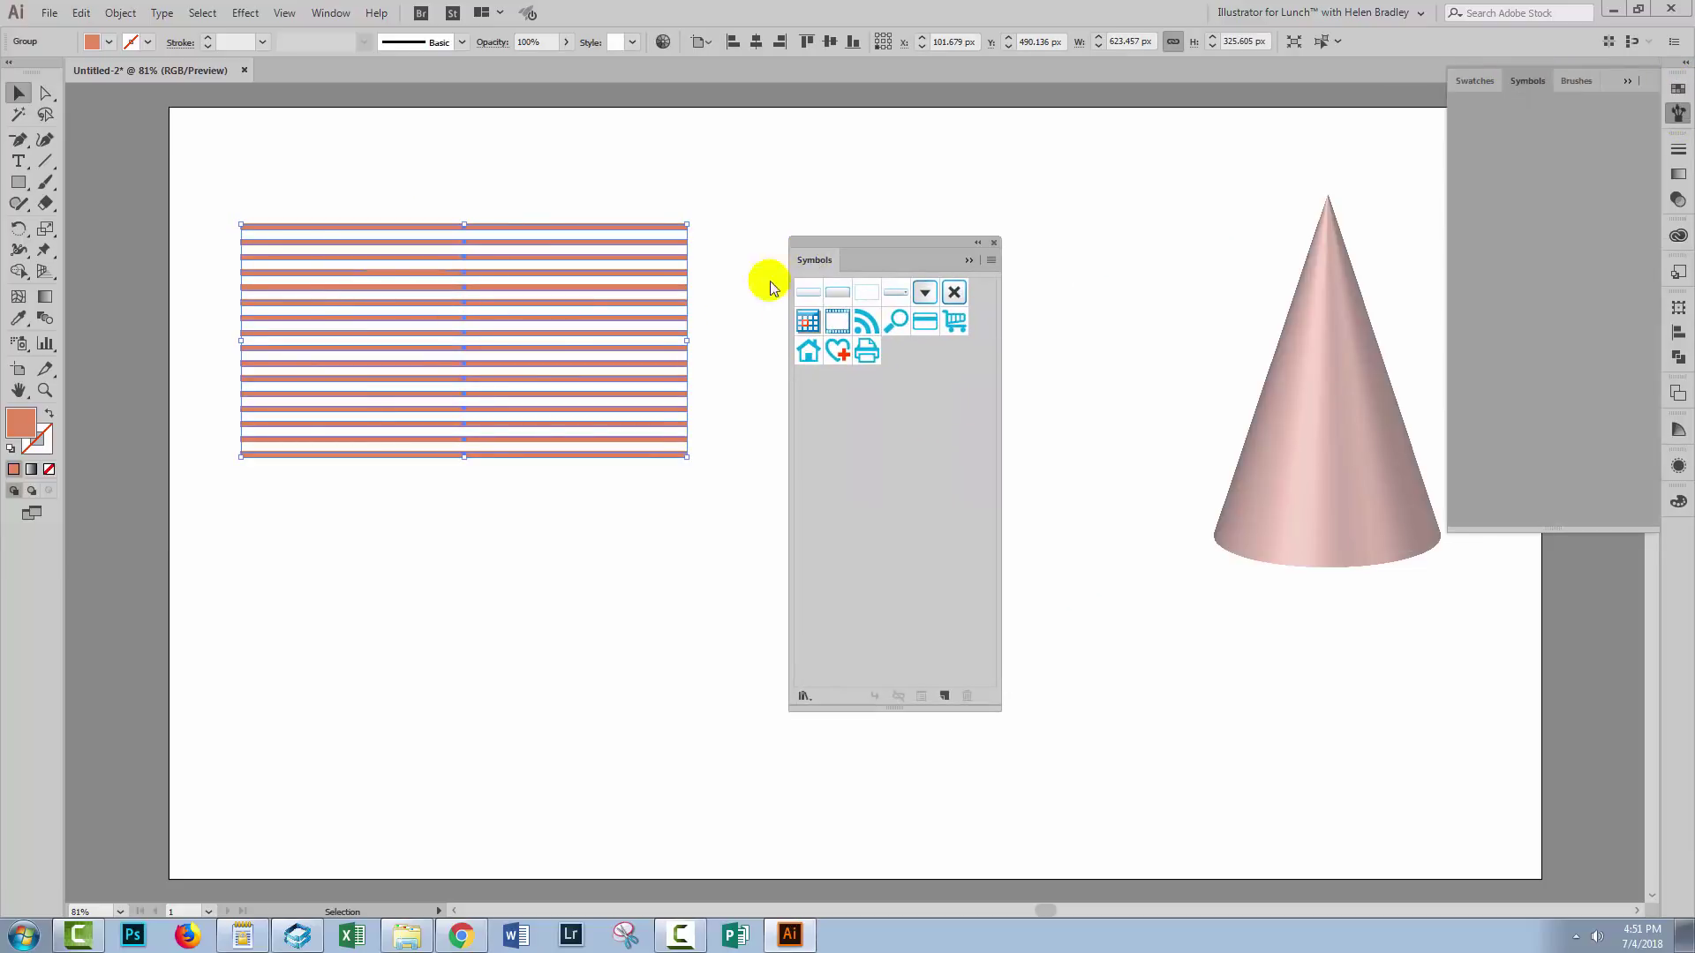
{"action": "left_click", "coordinate": [944, 696]}
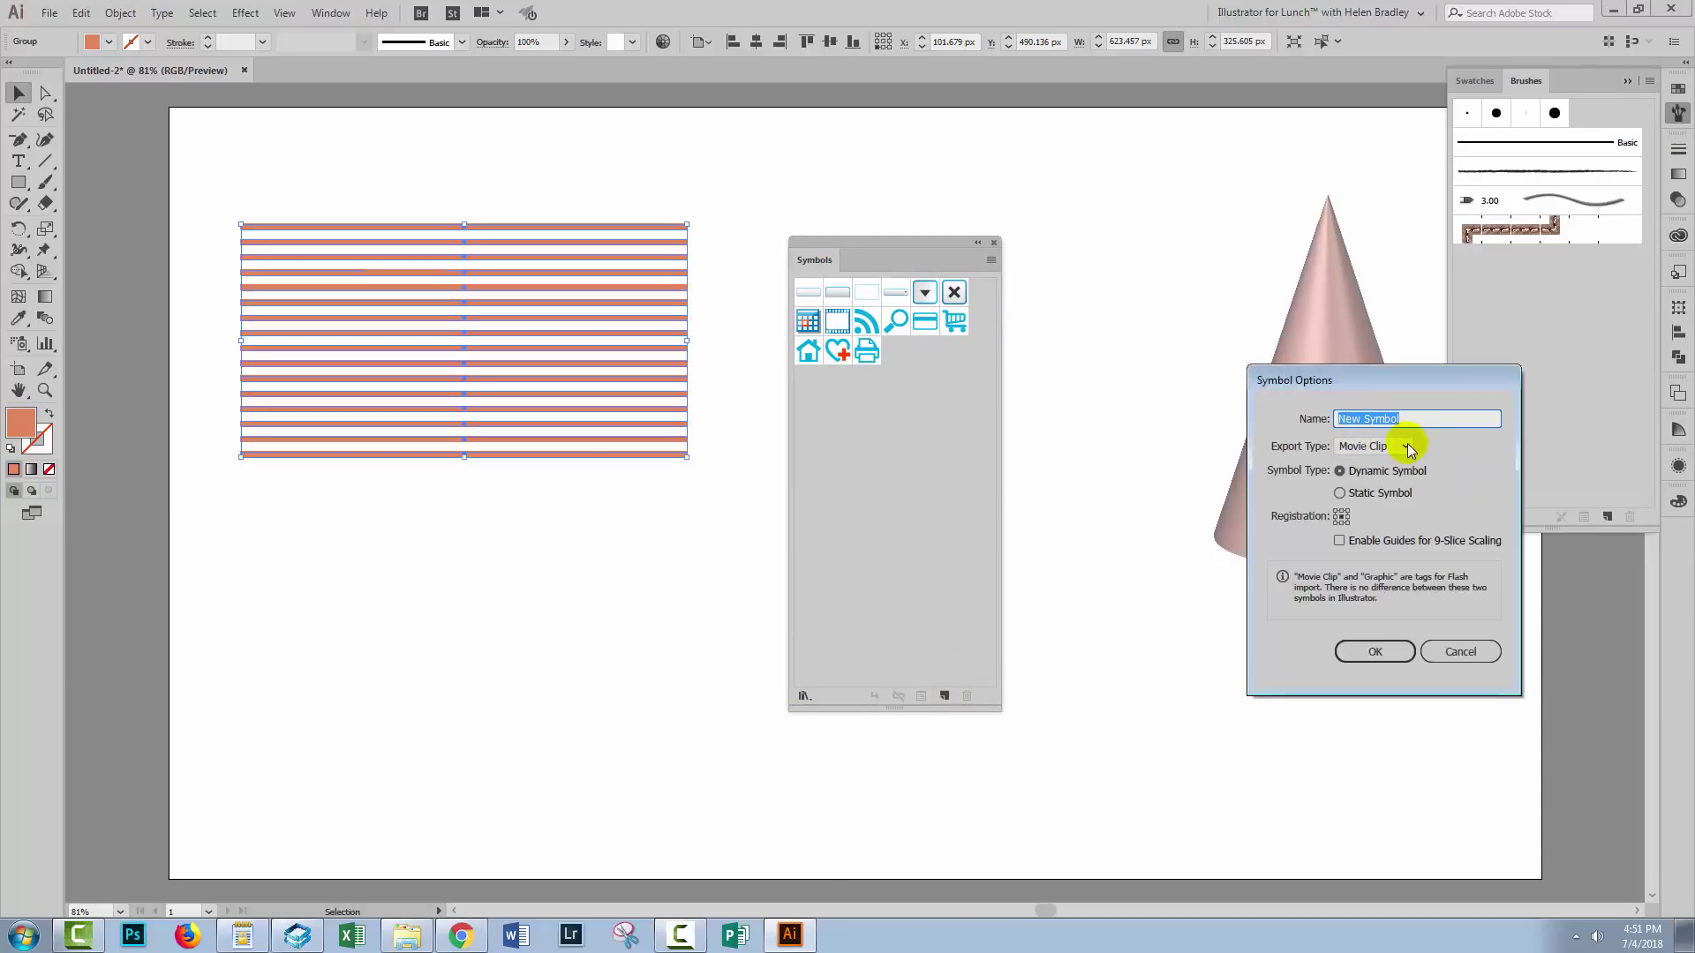
{"action": "type", "text": "stripes"}
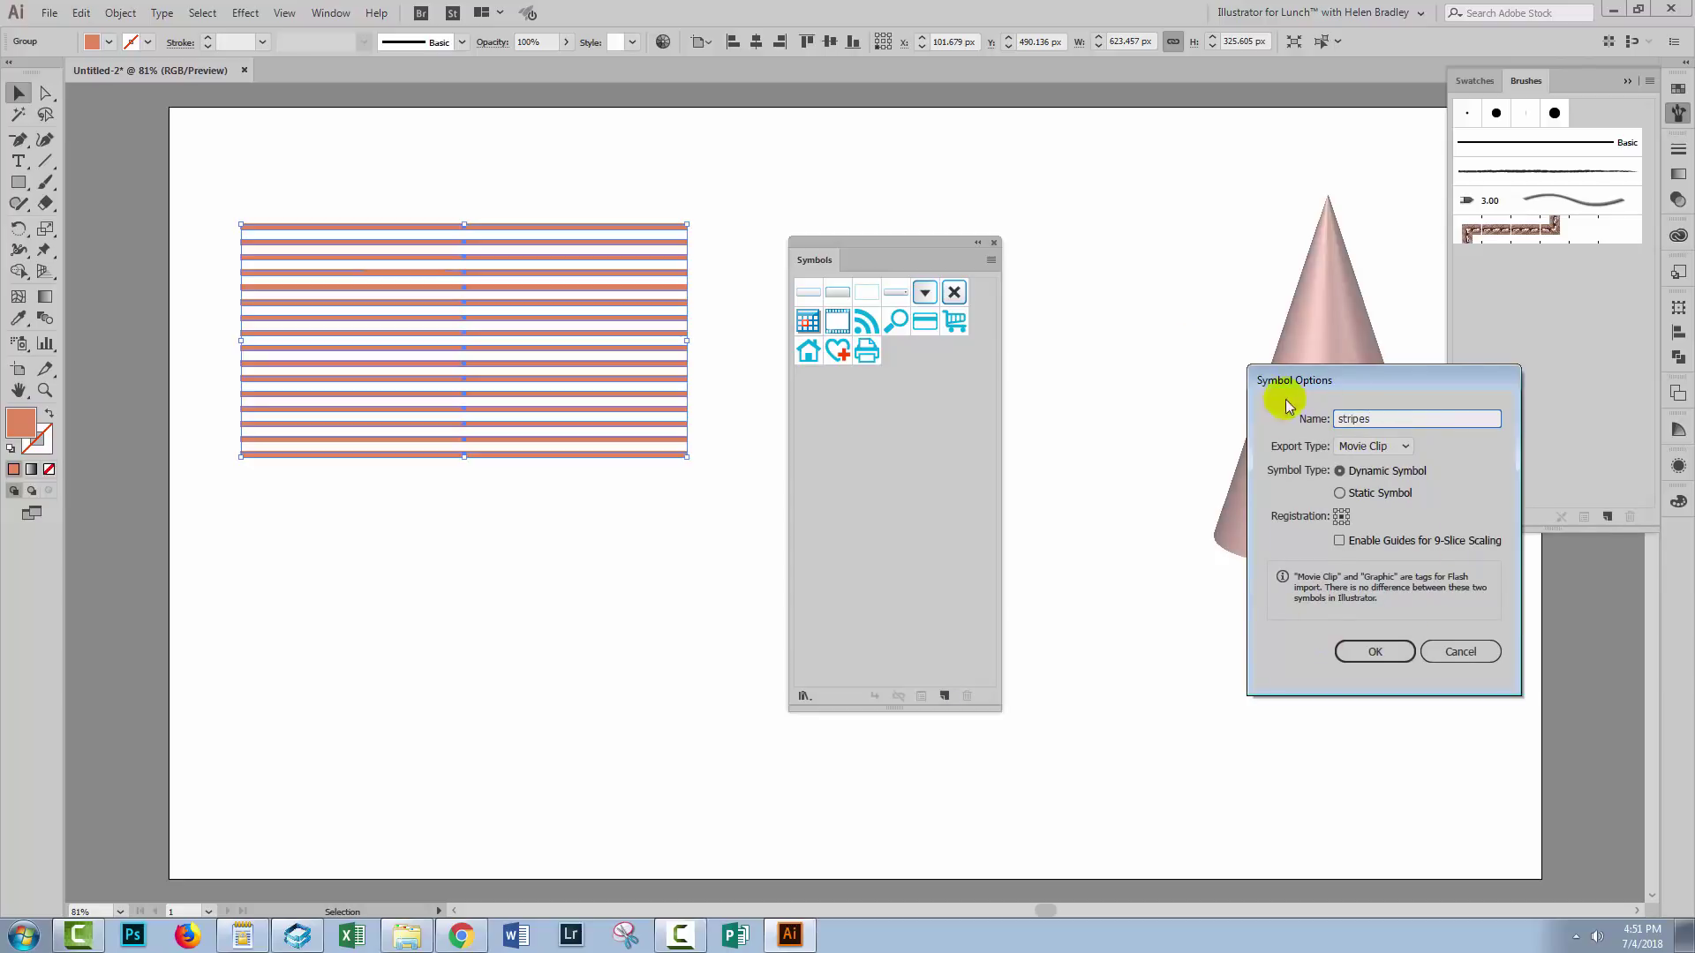
{"action": "left_click", "coordinate": [1382, 657]}
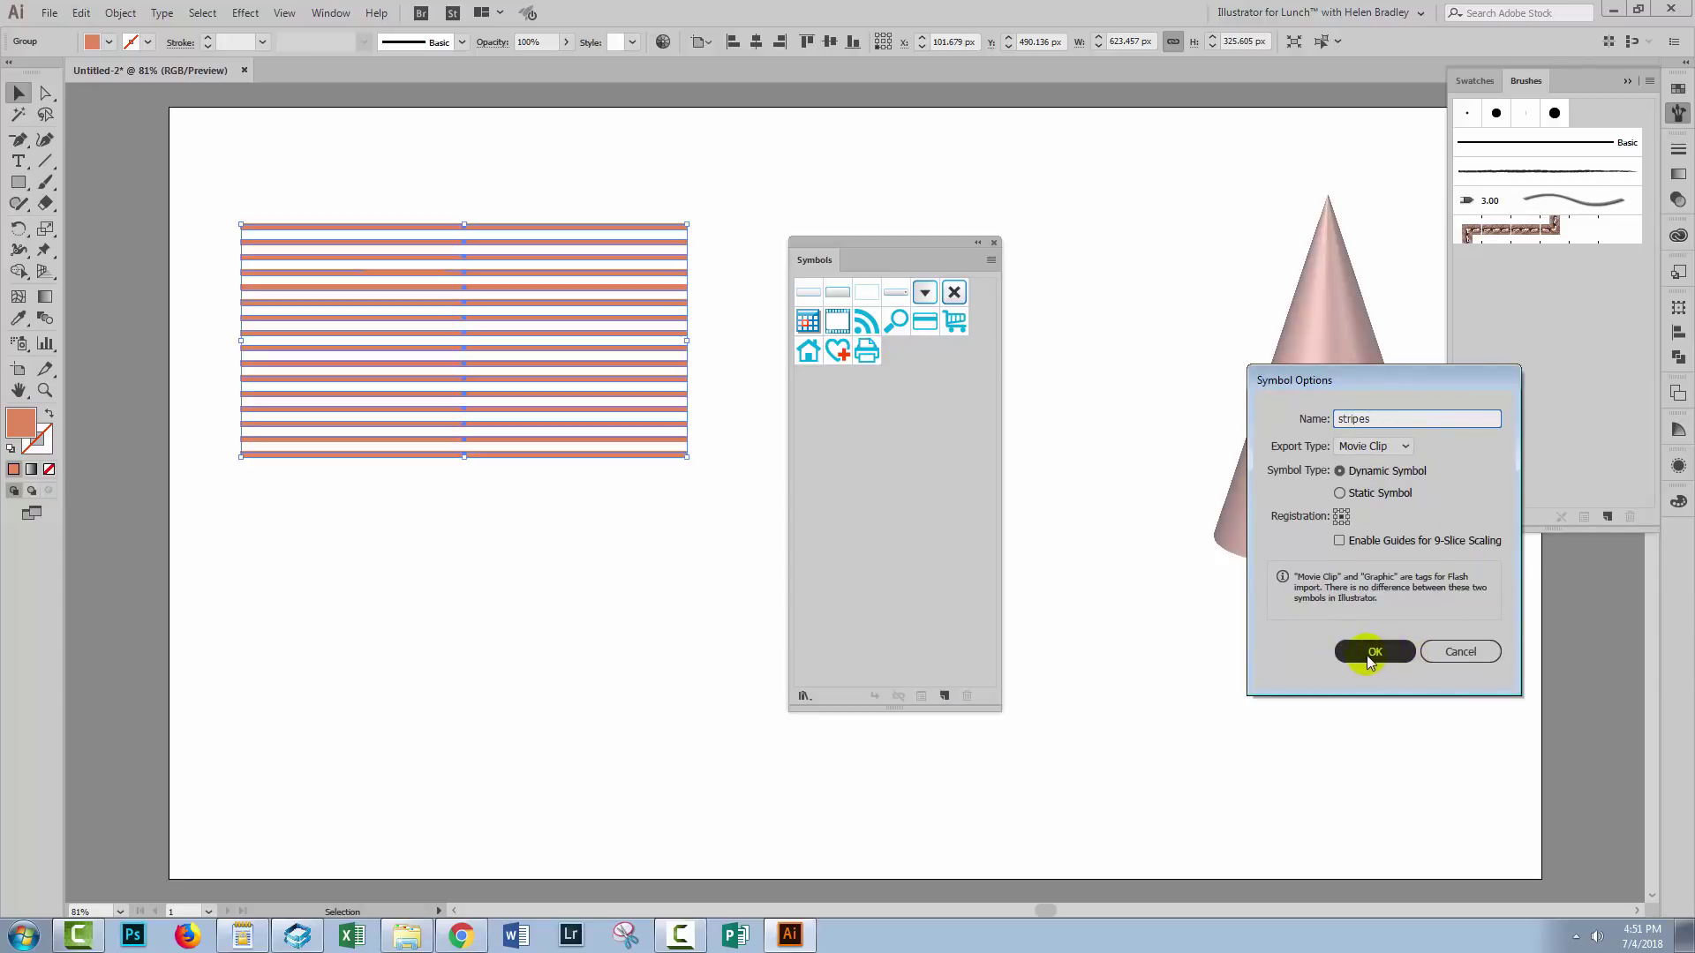
{"action": "left_click", "coordinate": [1359, 446]}
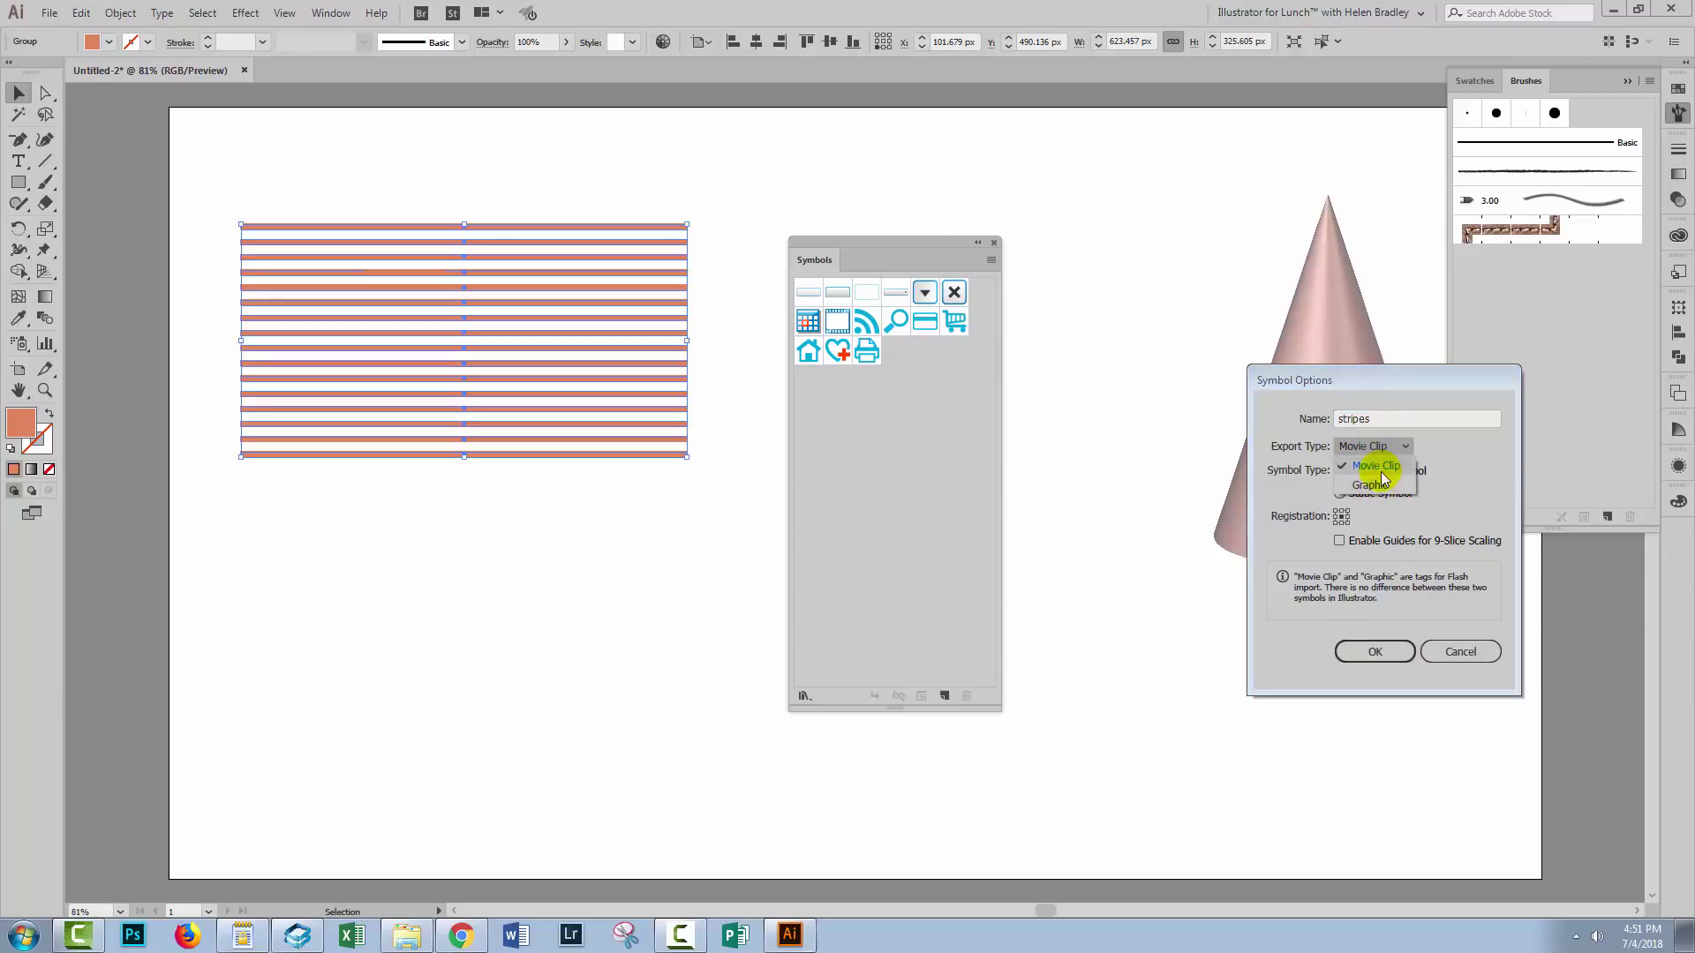
{"action": "left_click", "coordinate": [1382, 448]}
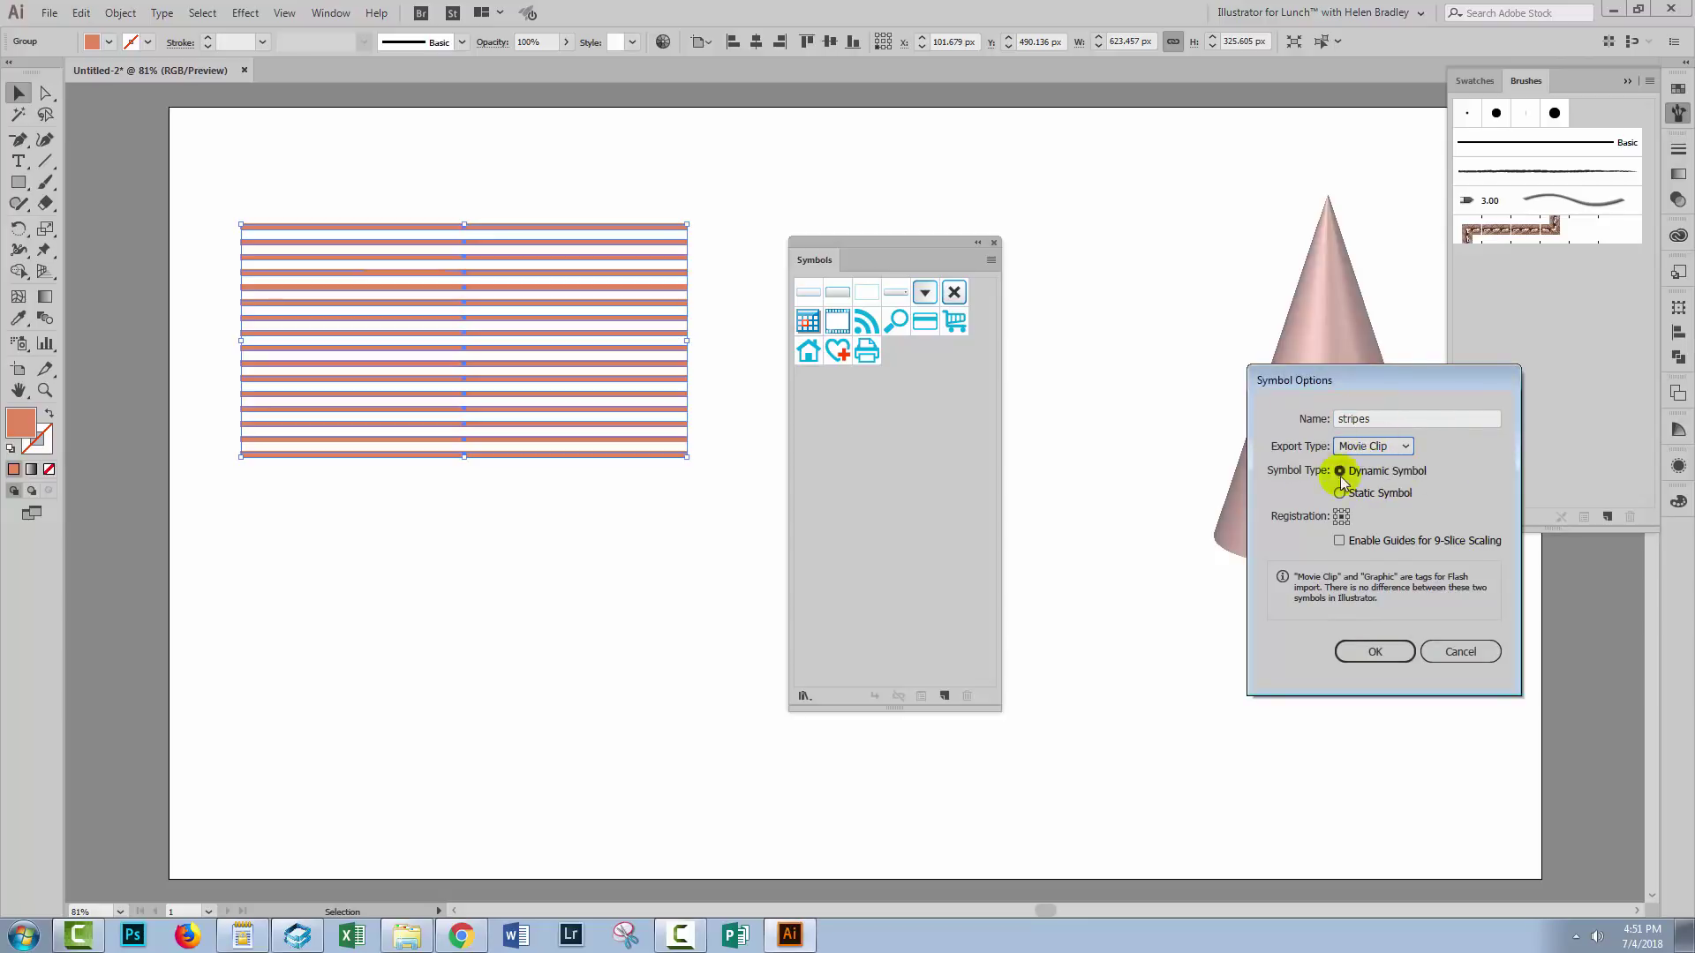
{"action": "left_click", "coordinate": [1373, 651]}
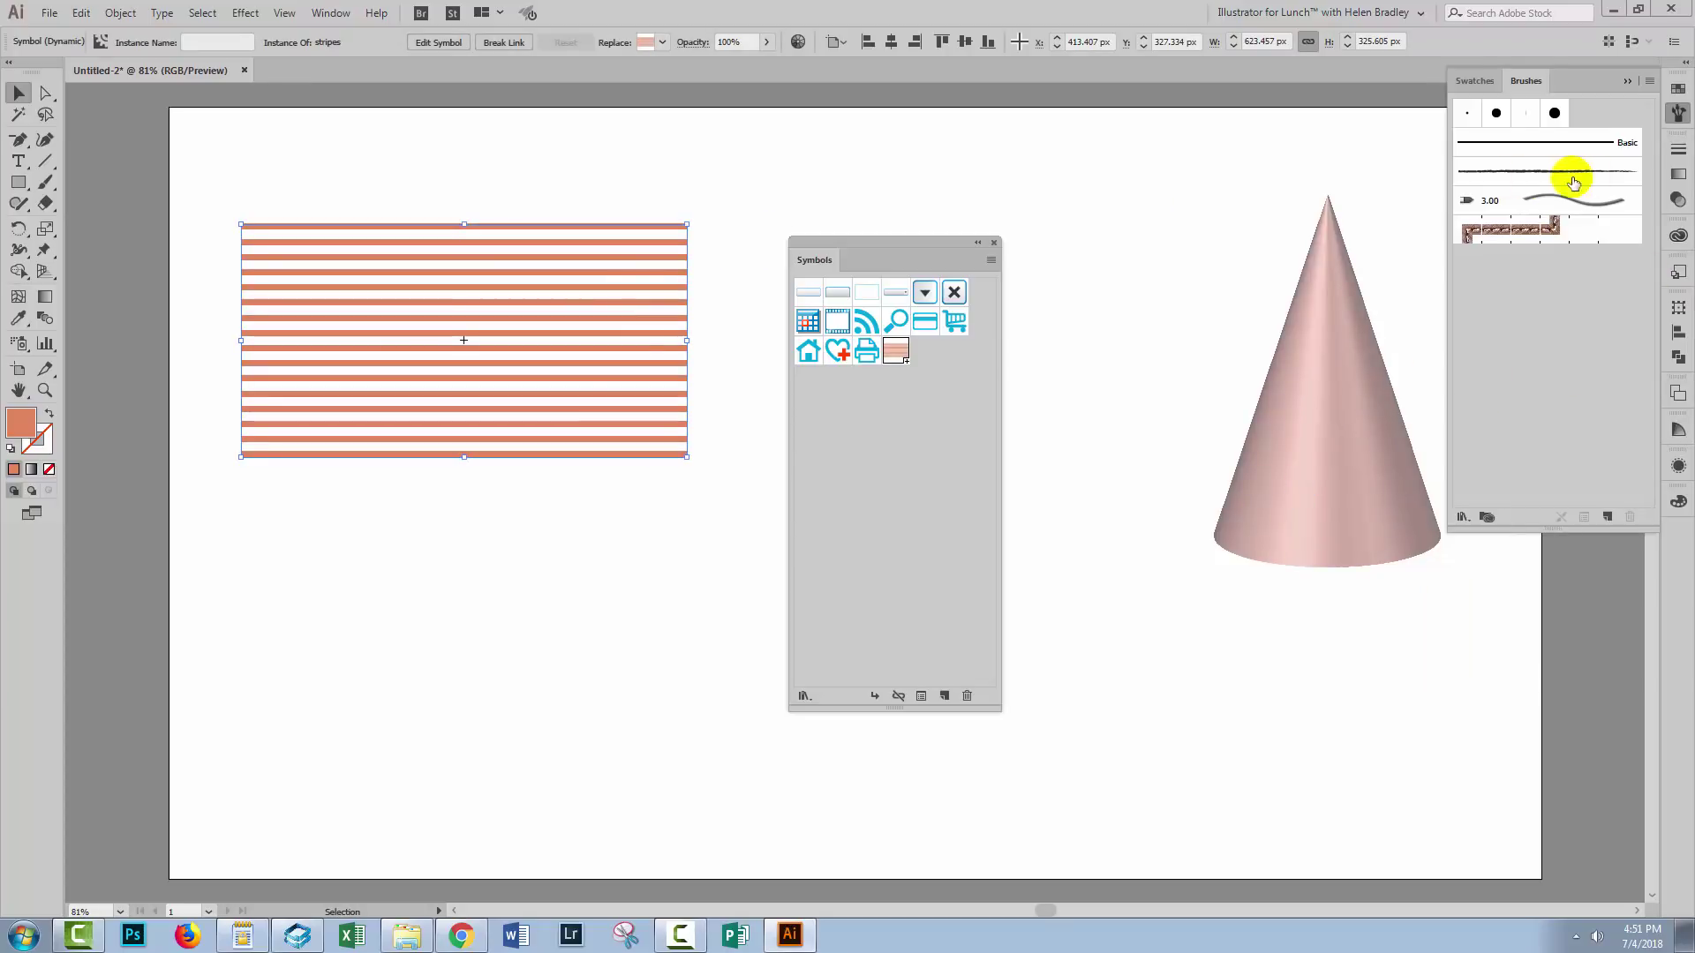
Dock the panels, enlarge the Symbols panel, and clear the stripes from the artboard
{"action": "left_click", "coordinate": [1682, 119]}
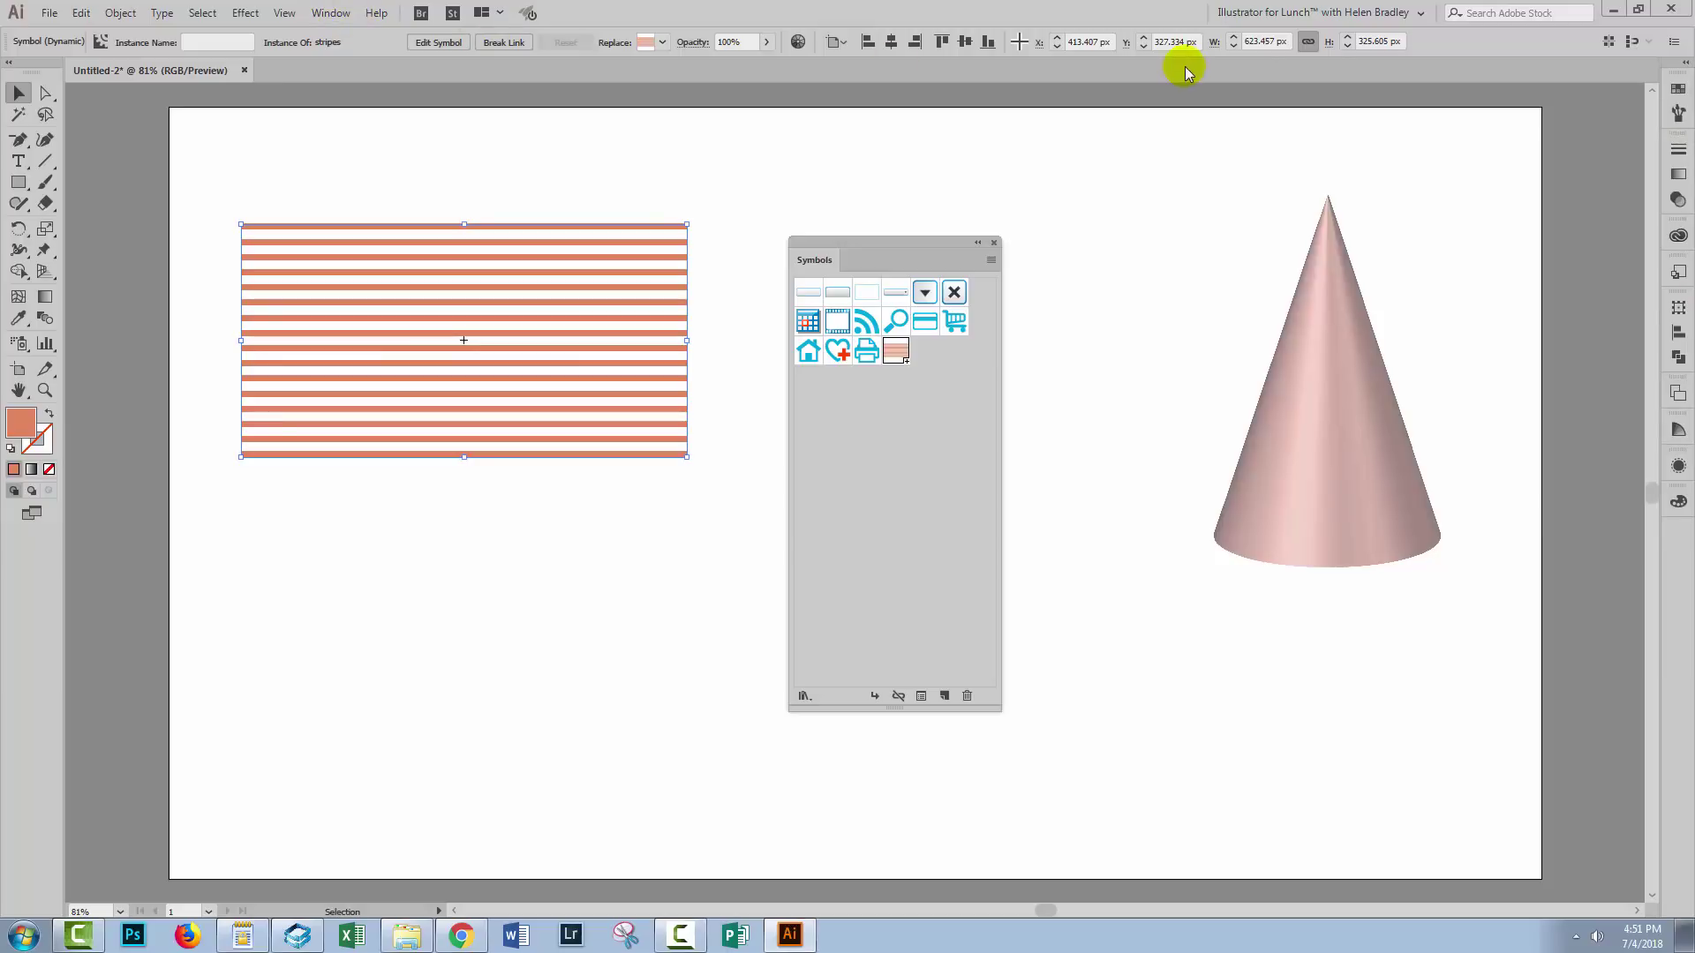
{"action": "left_click", "coordinate": [1157, 77]}
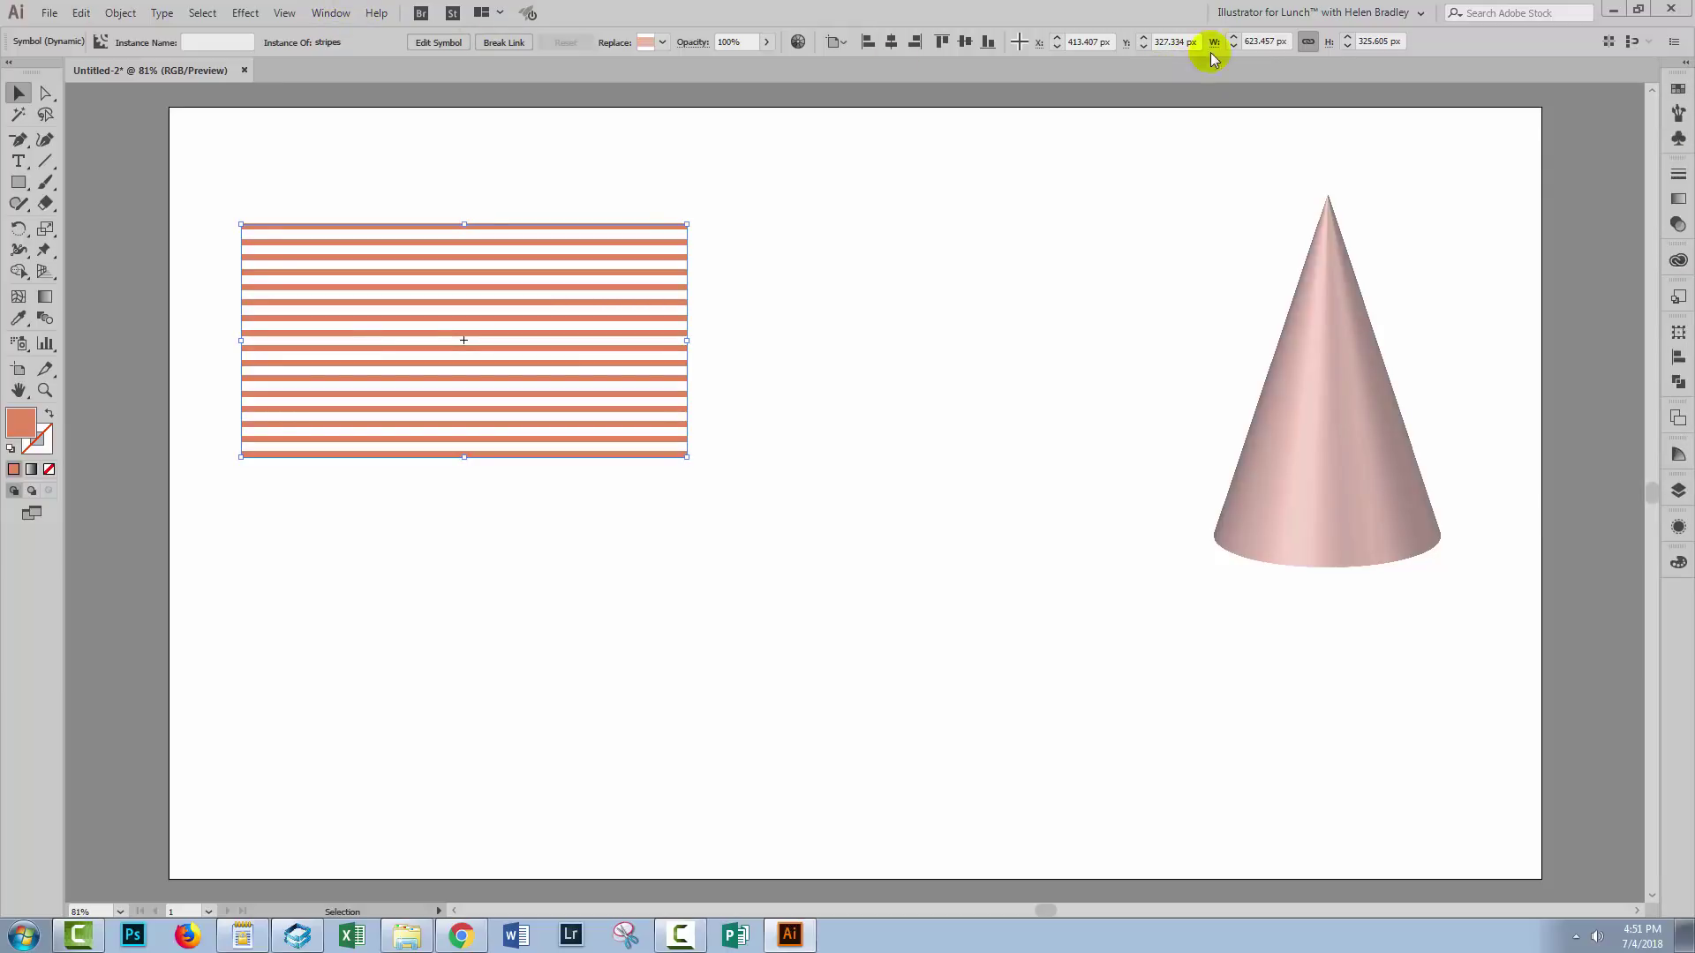
{"action": "left_click", "coordinate": [1676, 138]}
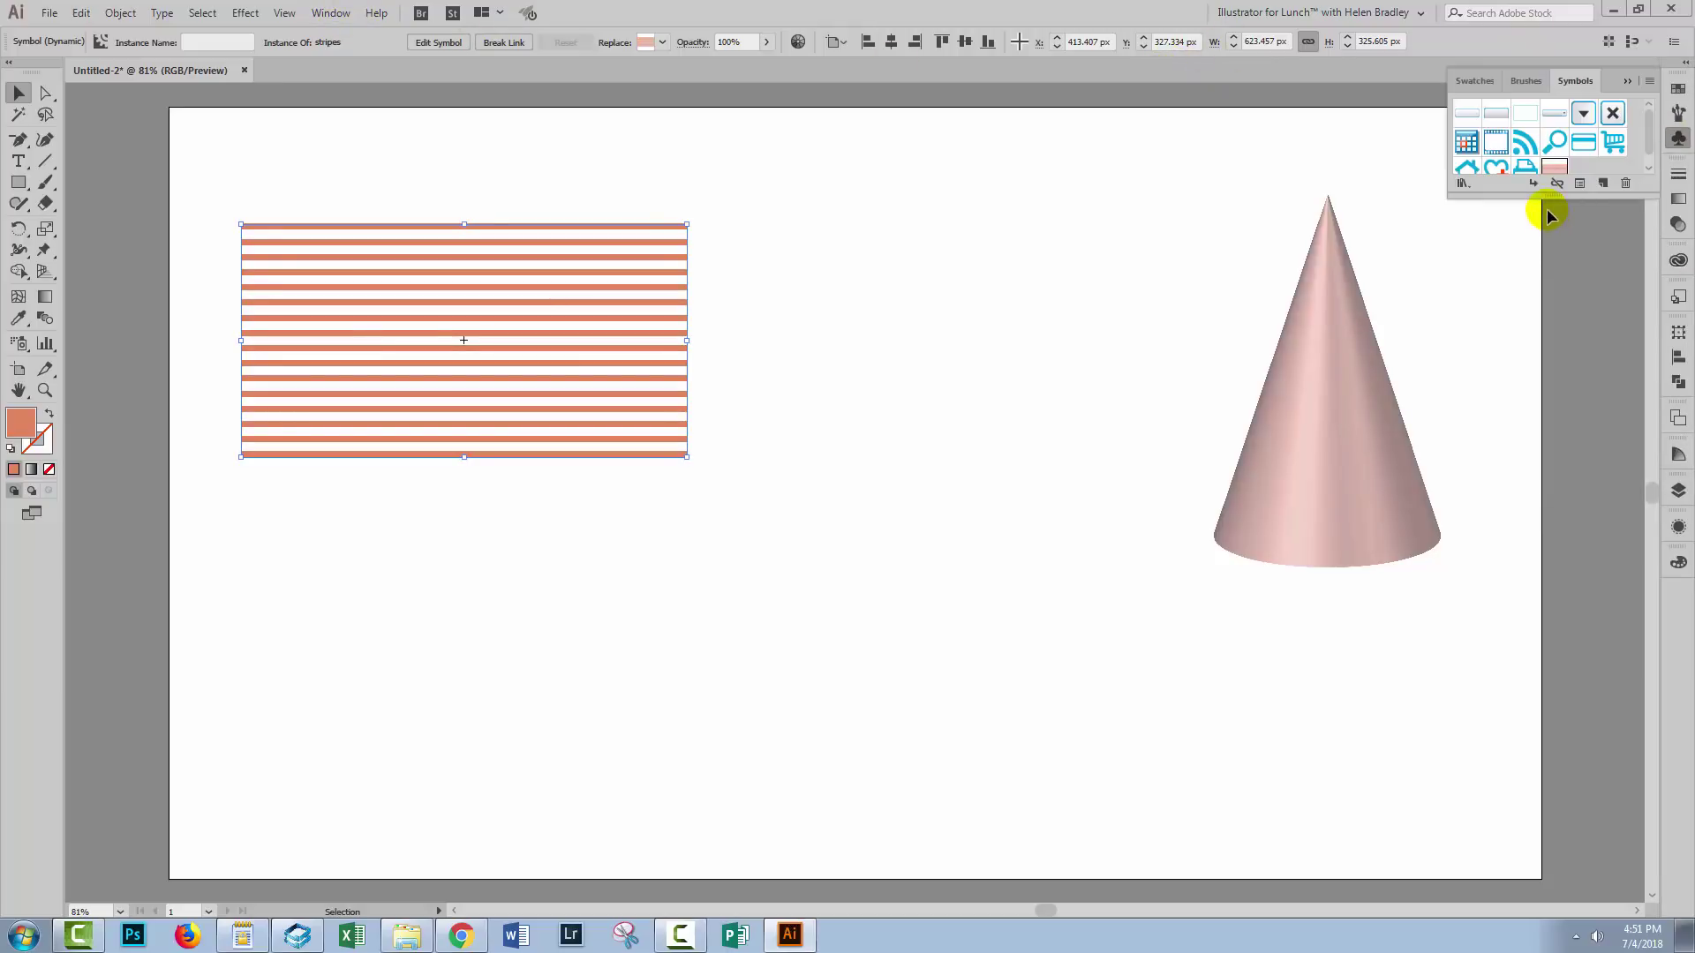
{"action": "left_click_drag", "start_coordinate": [1547, 202], "coordinate": [1546, 305]}
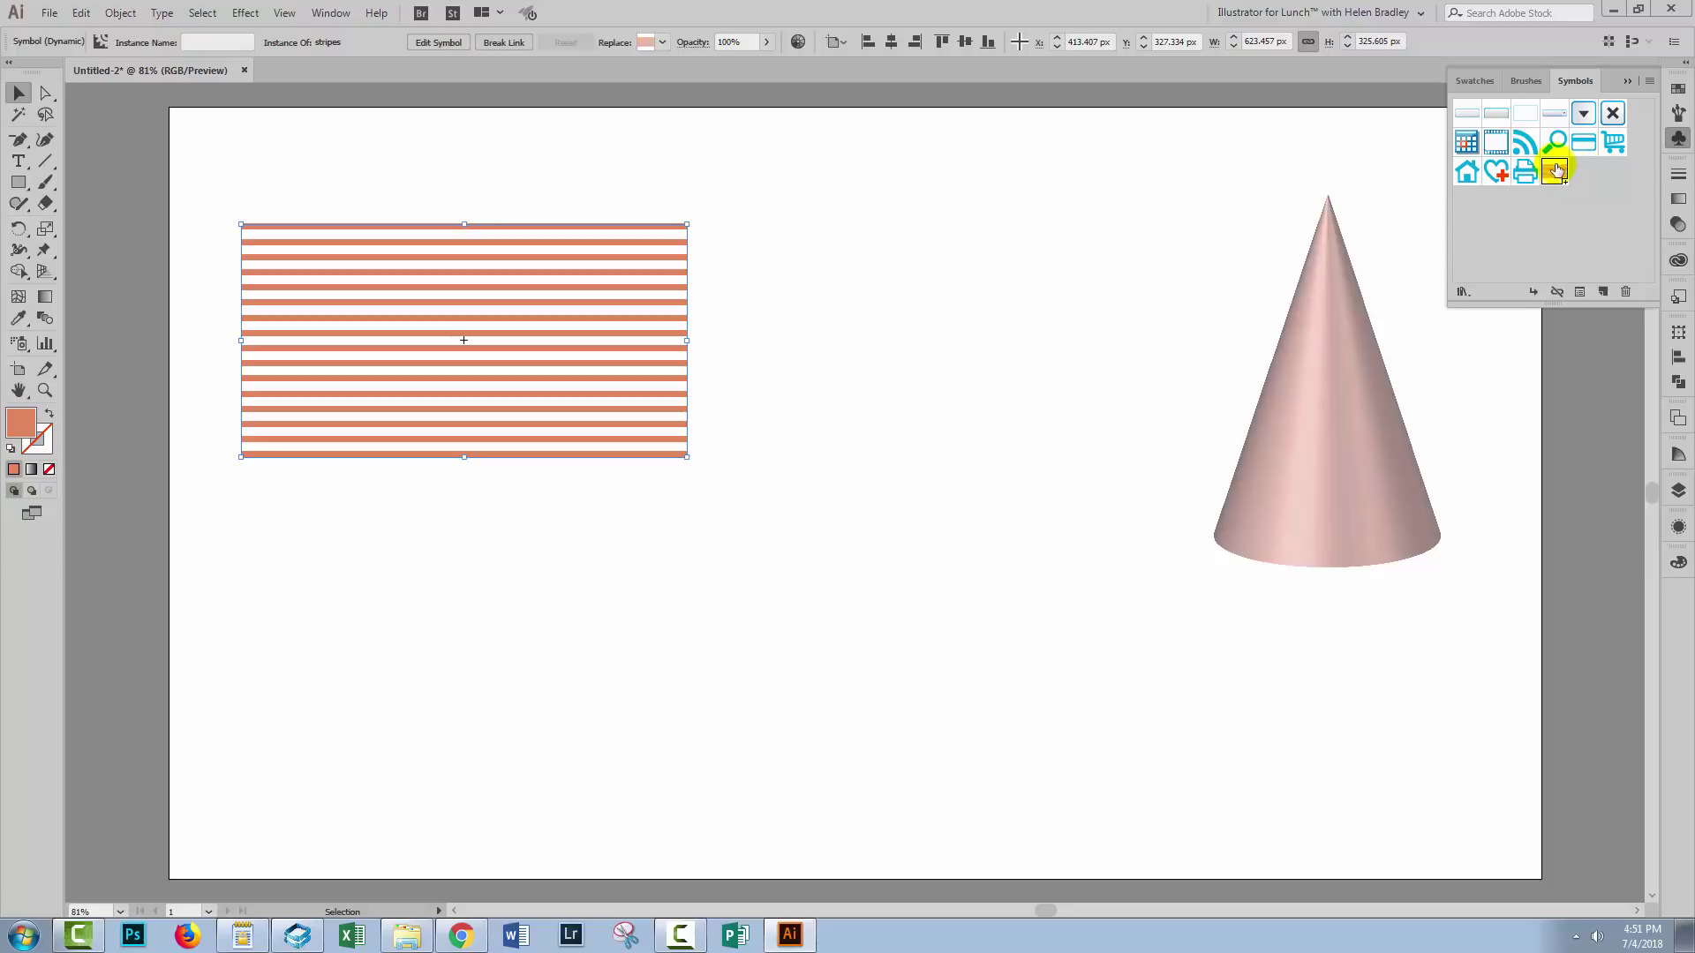
{"action": "left_click_drag", "start_coordinate": [1555, 171], "coordinate": [686, 501]}
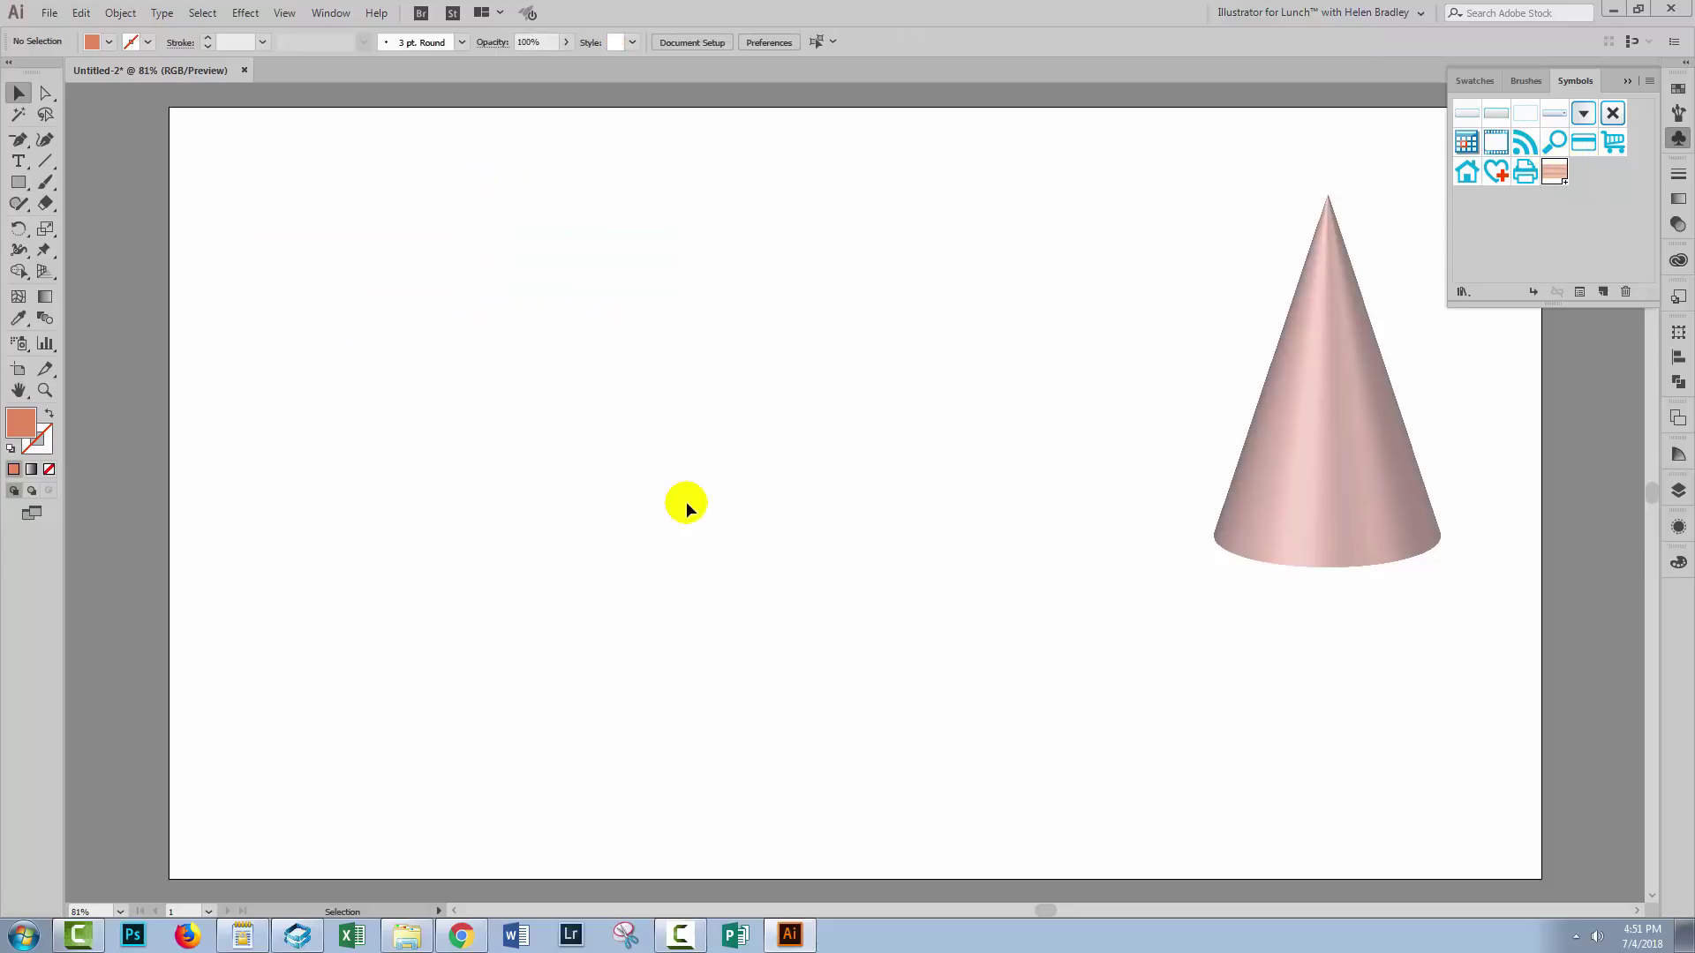
Pen a closed right triangle left of the cone, with its vertical edge on the left
{"action": "left_click", "coordinate": [1627, 81]}
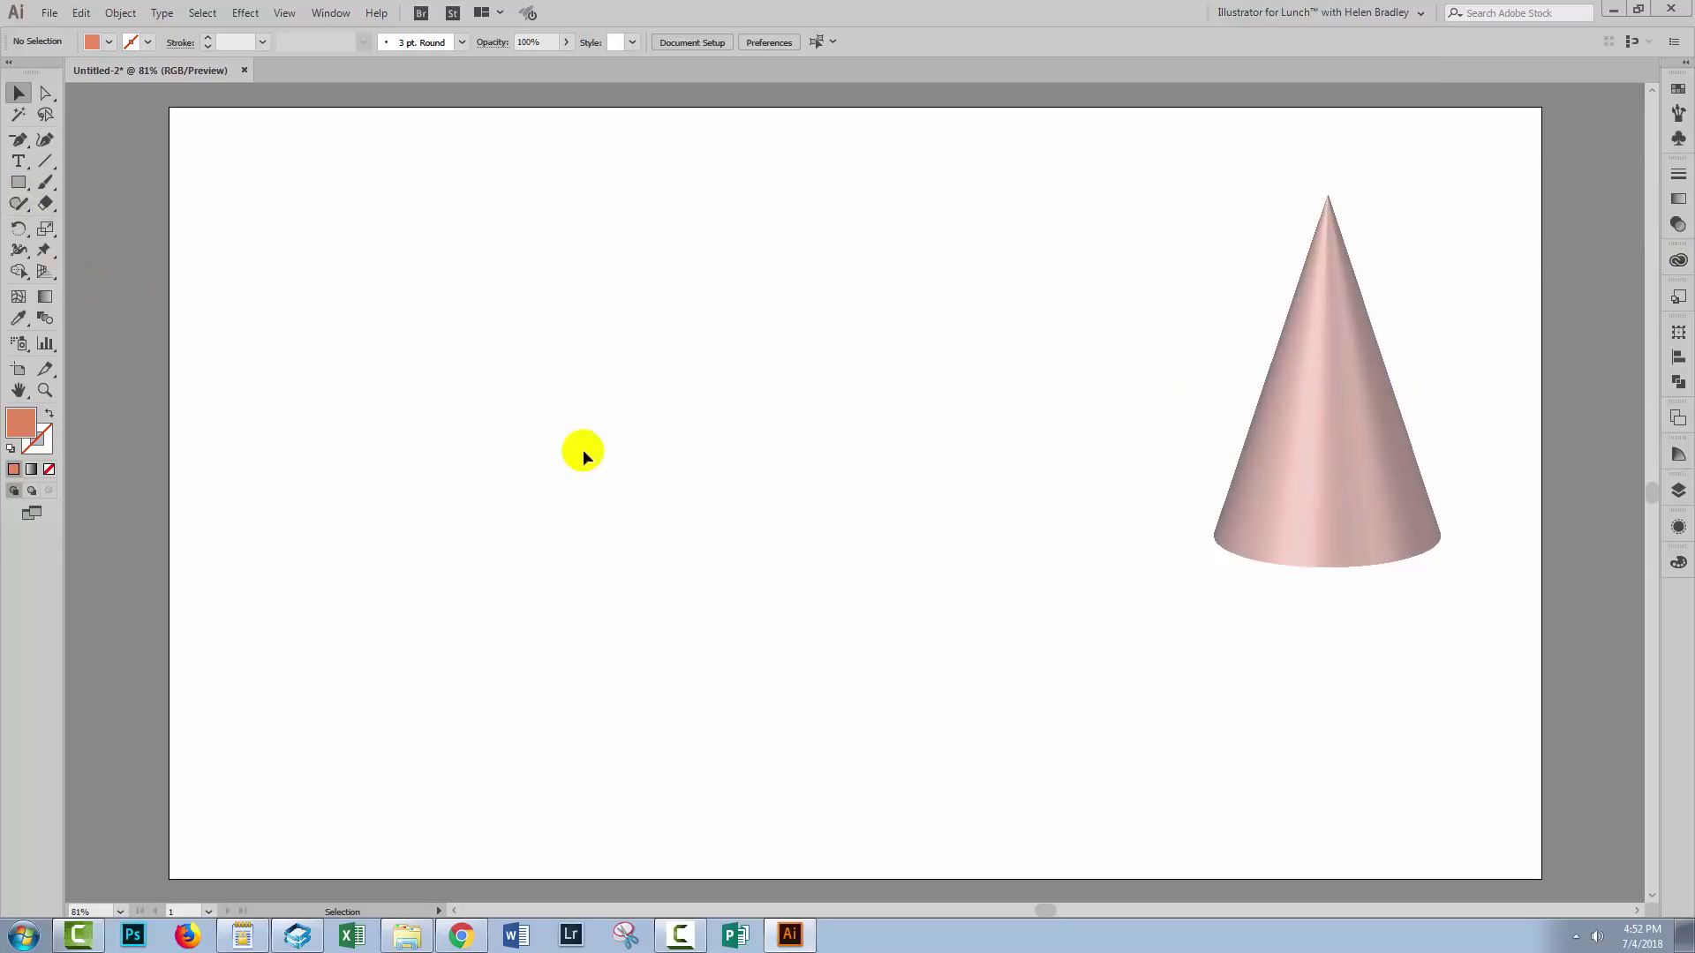
{"action": "left_click_drag", "start_coordinate": [16, 146], "coordinate": [49, 139]}
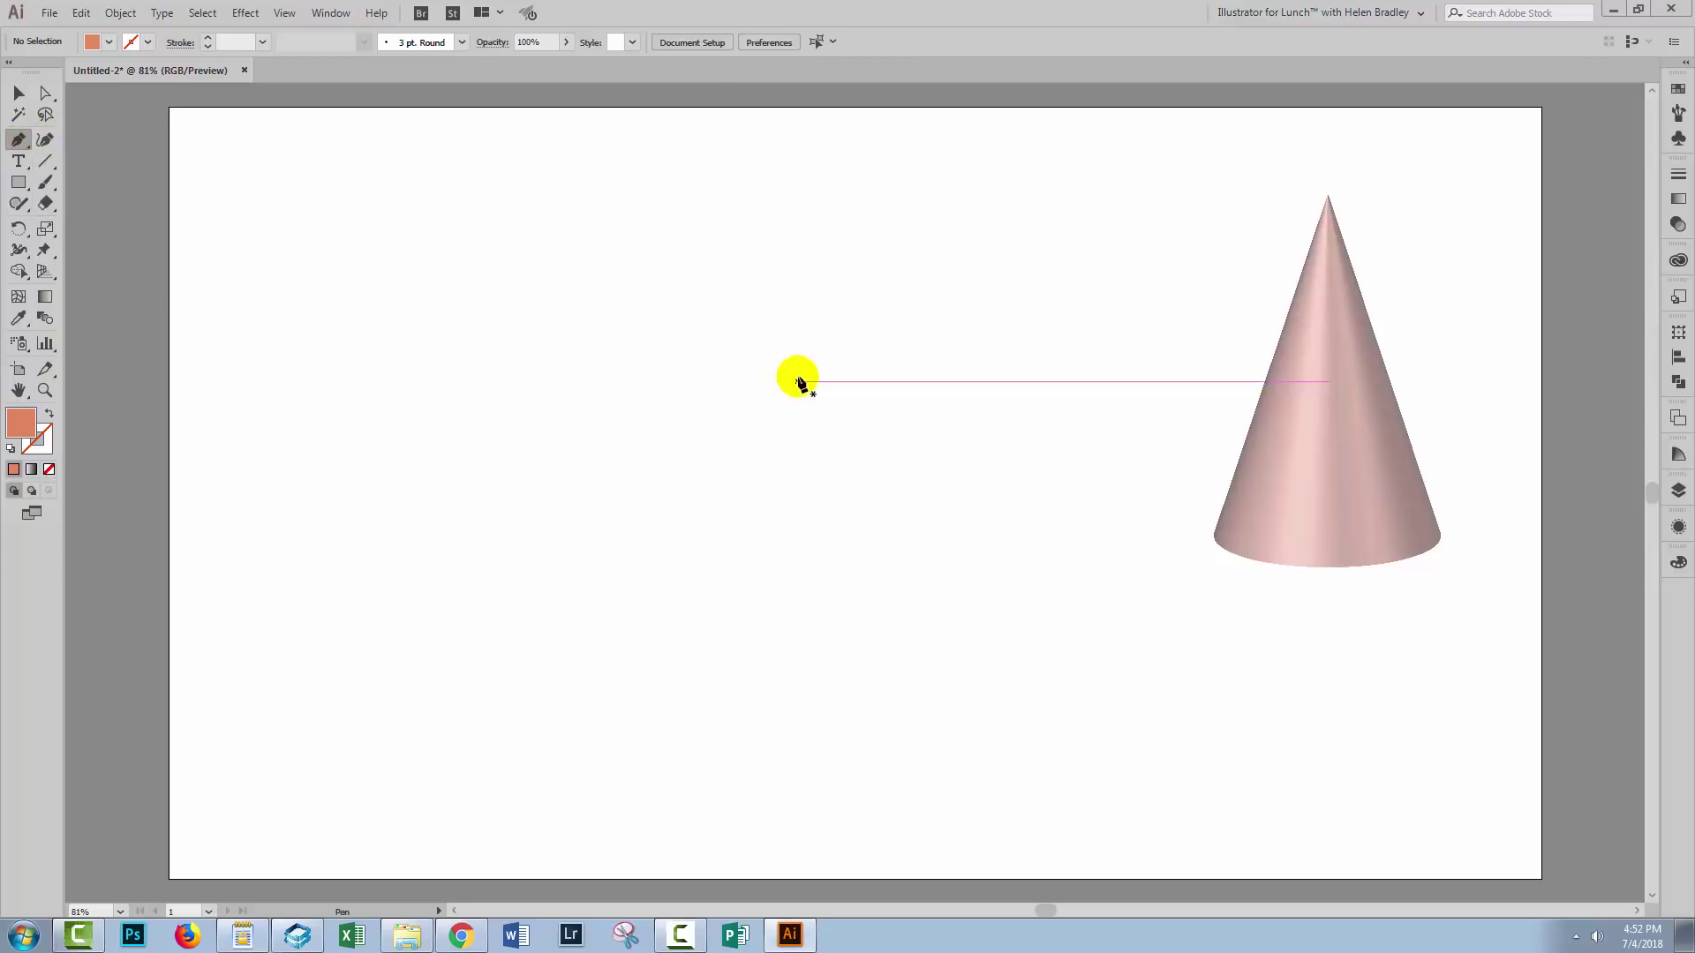
{"action": "left_click", "coordinate": [576, 273]}
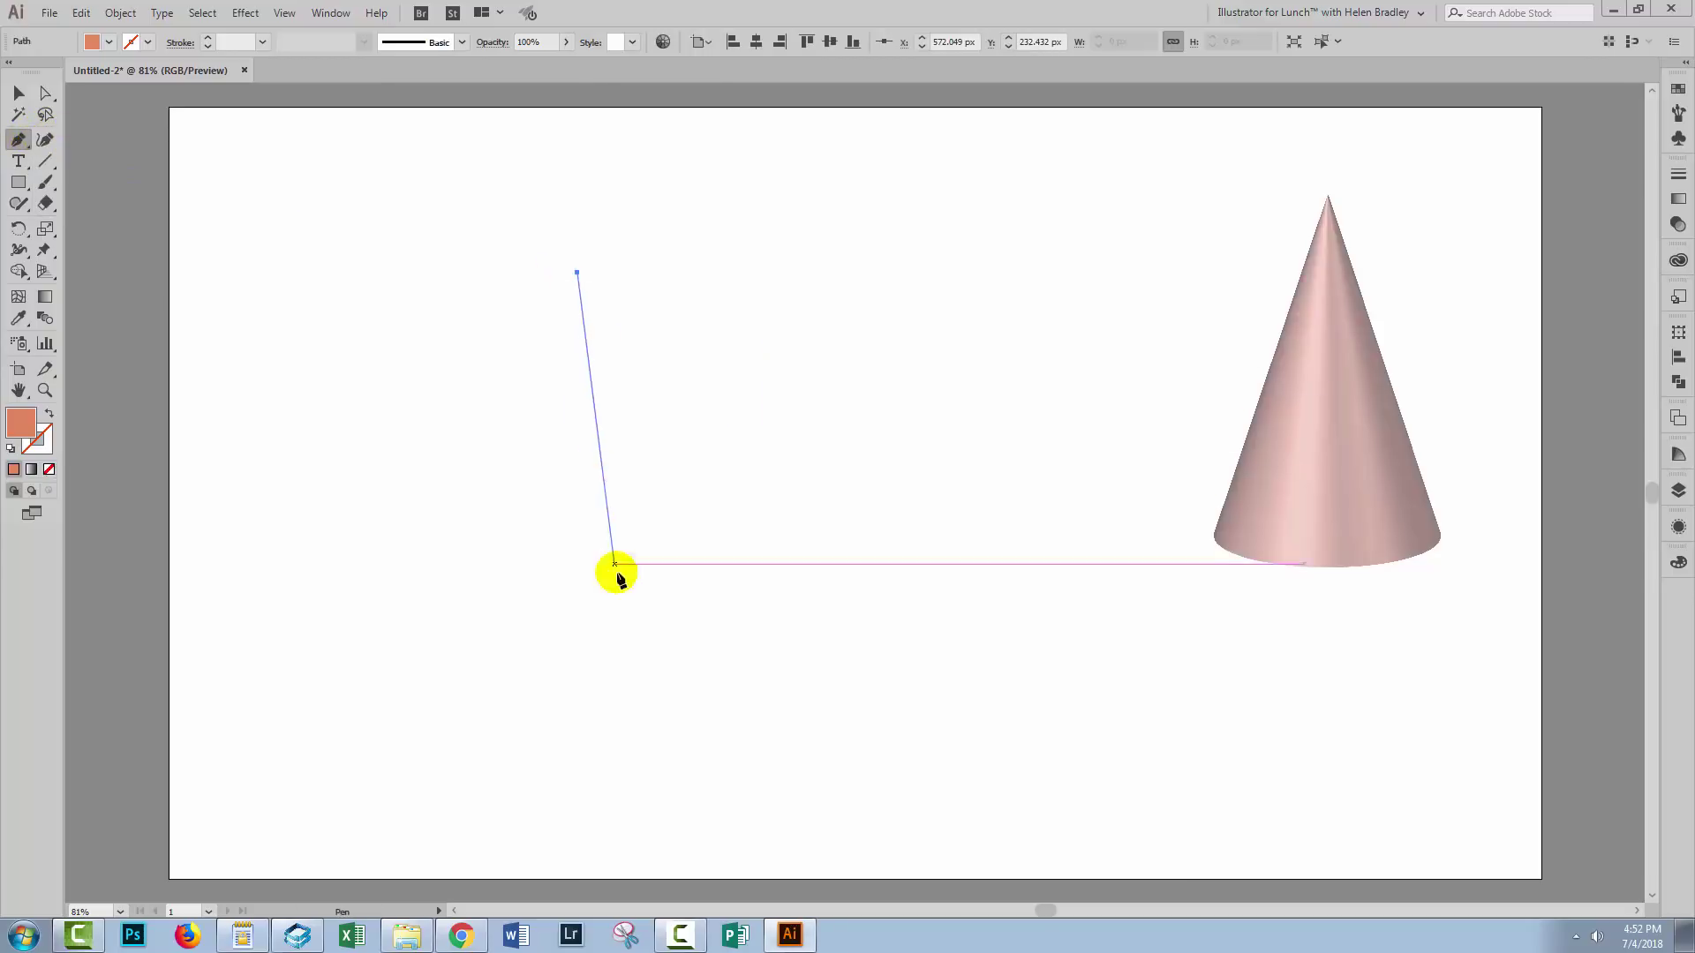
{"action": "left_click", "coordinate": [577, 649]}
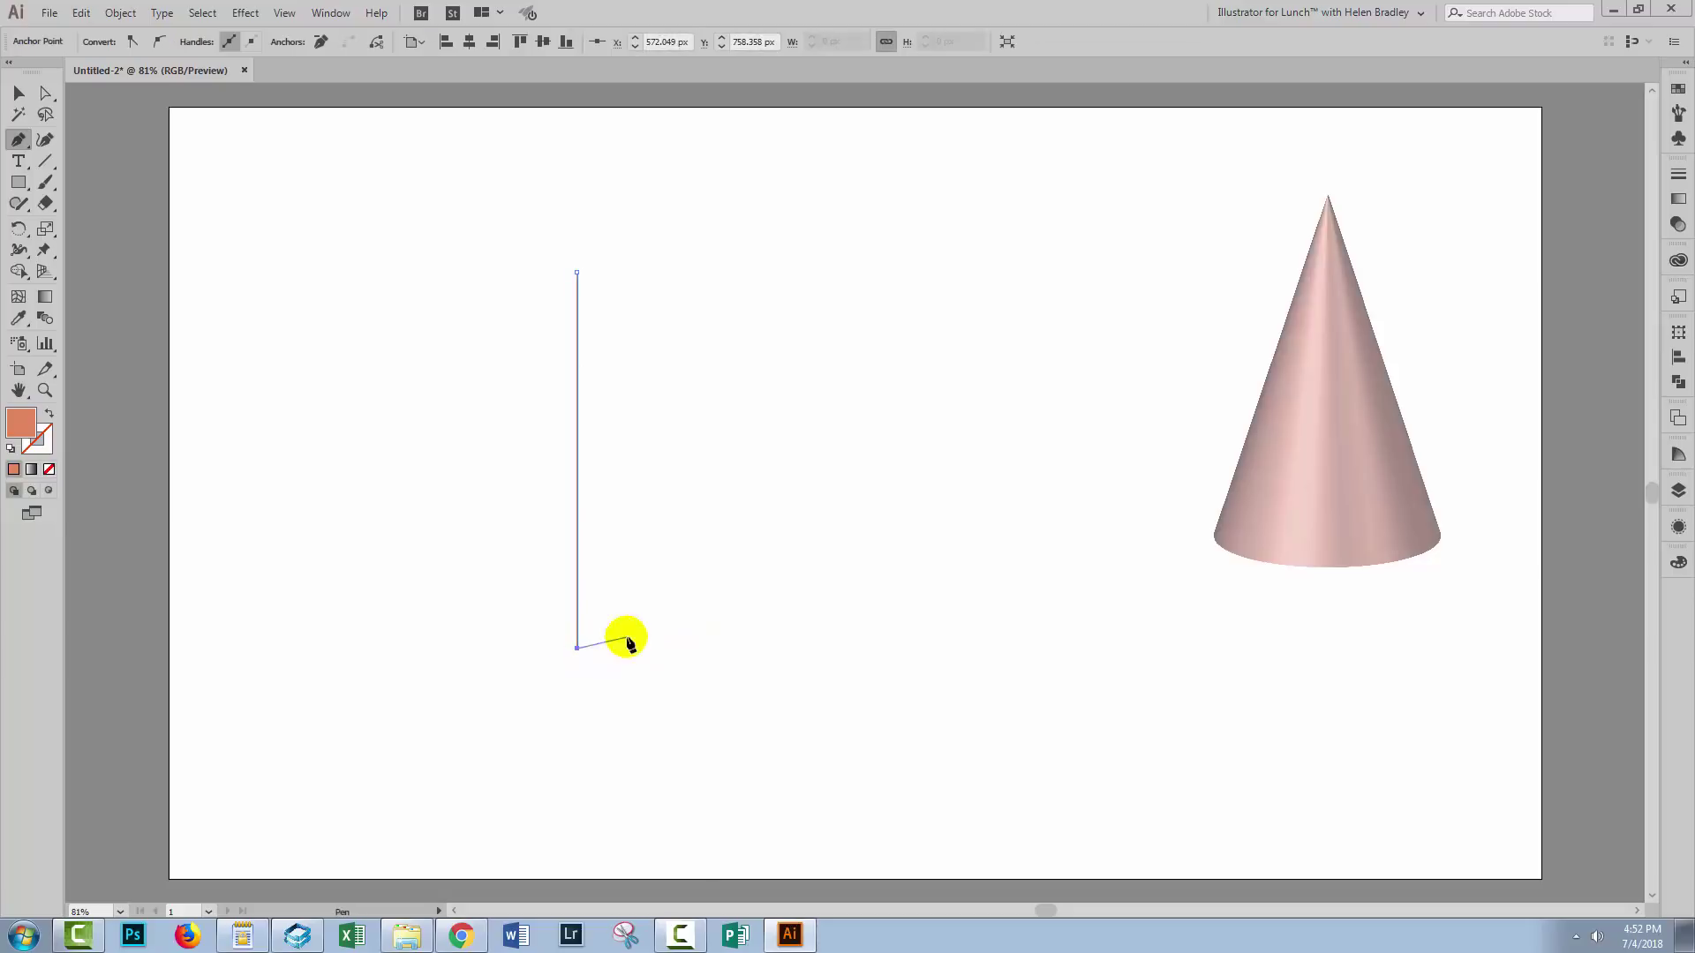
{"action": "left_click", "coordinate": [765, 648]}
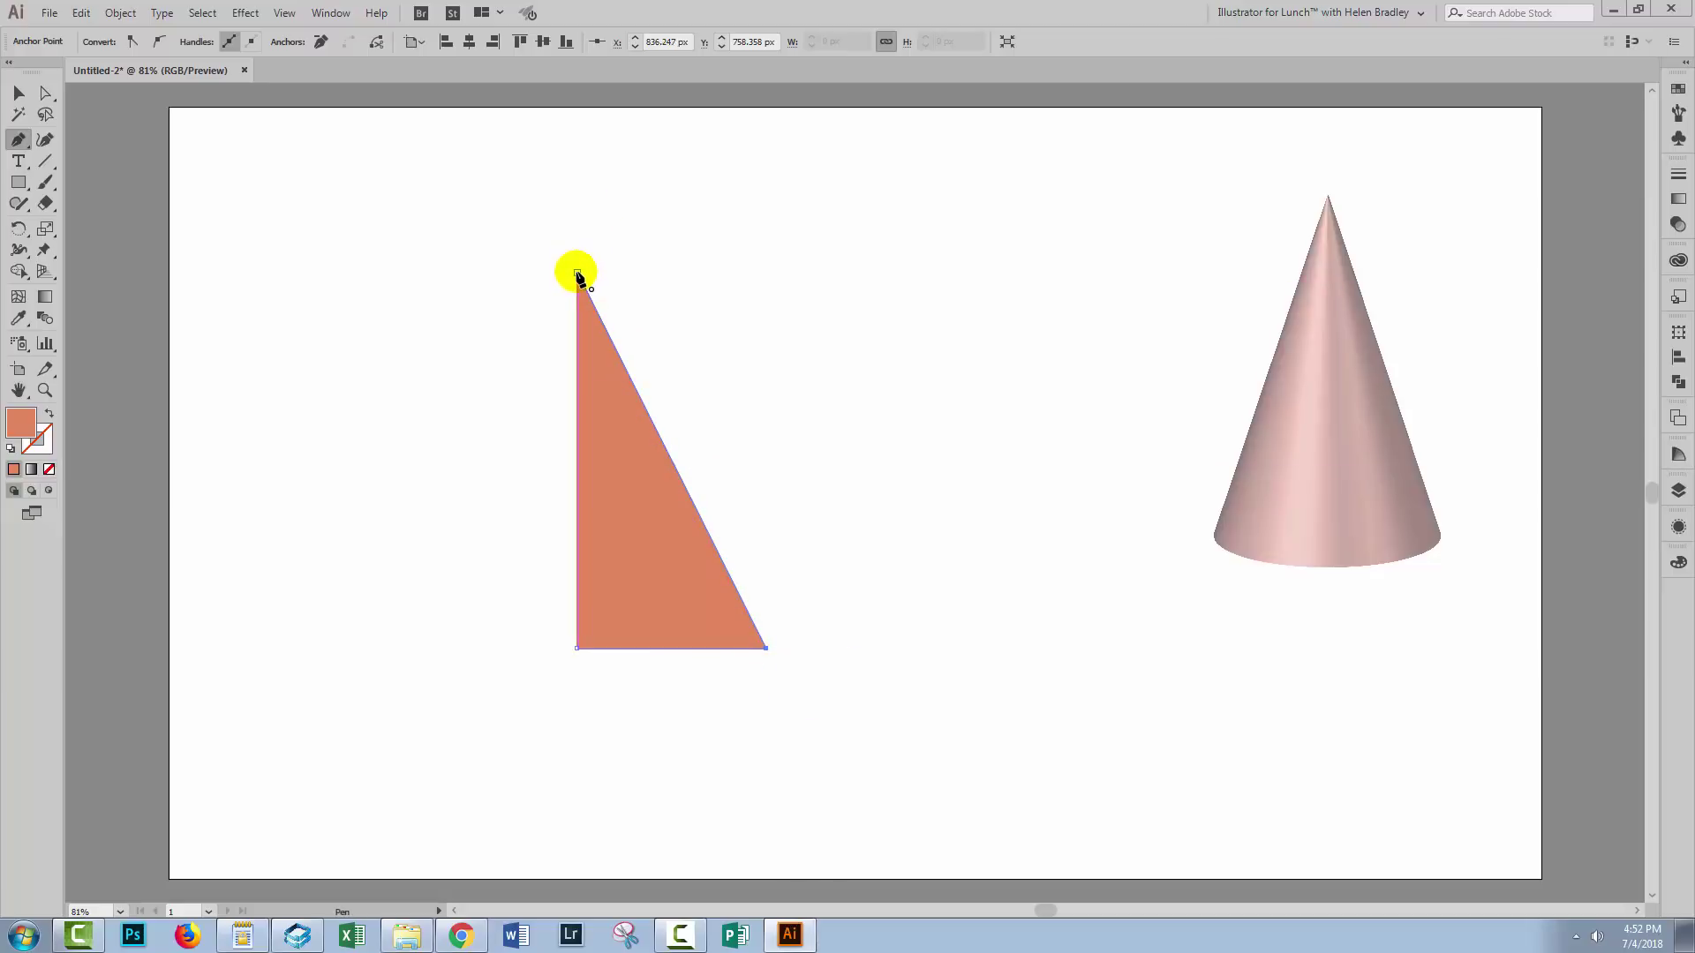
{"action": "left_click", "coordinate": [578, 277]}
Select the orange triangle with the Selection tool
{"action": "left_click", "coordinate": [18, 93]}
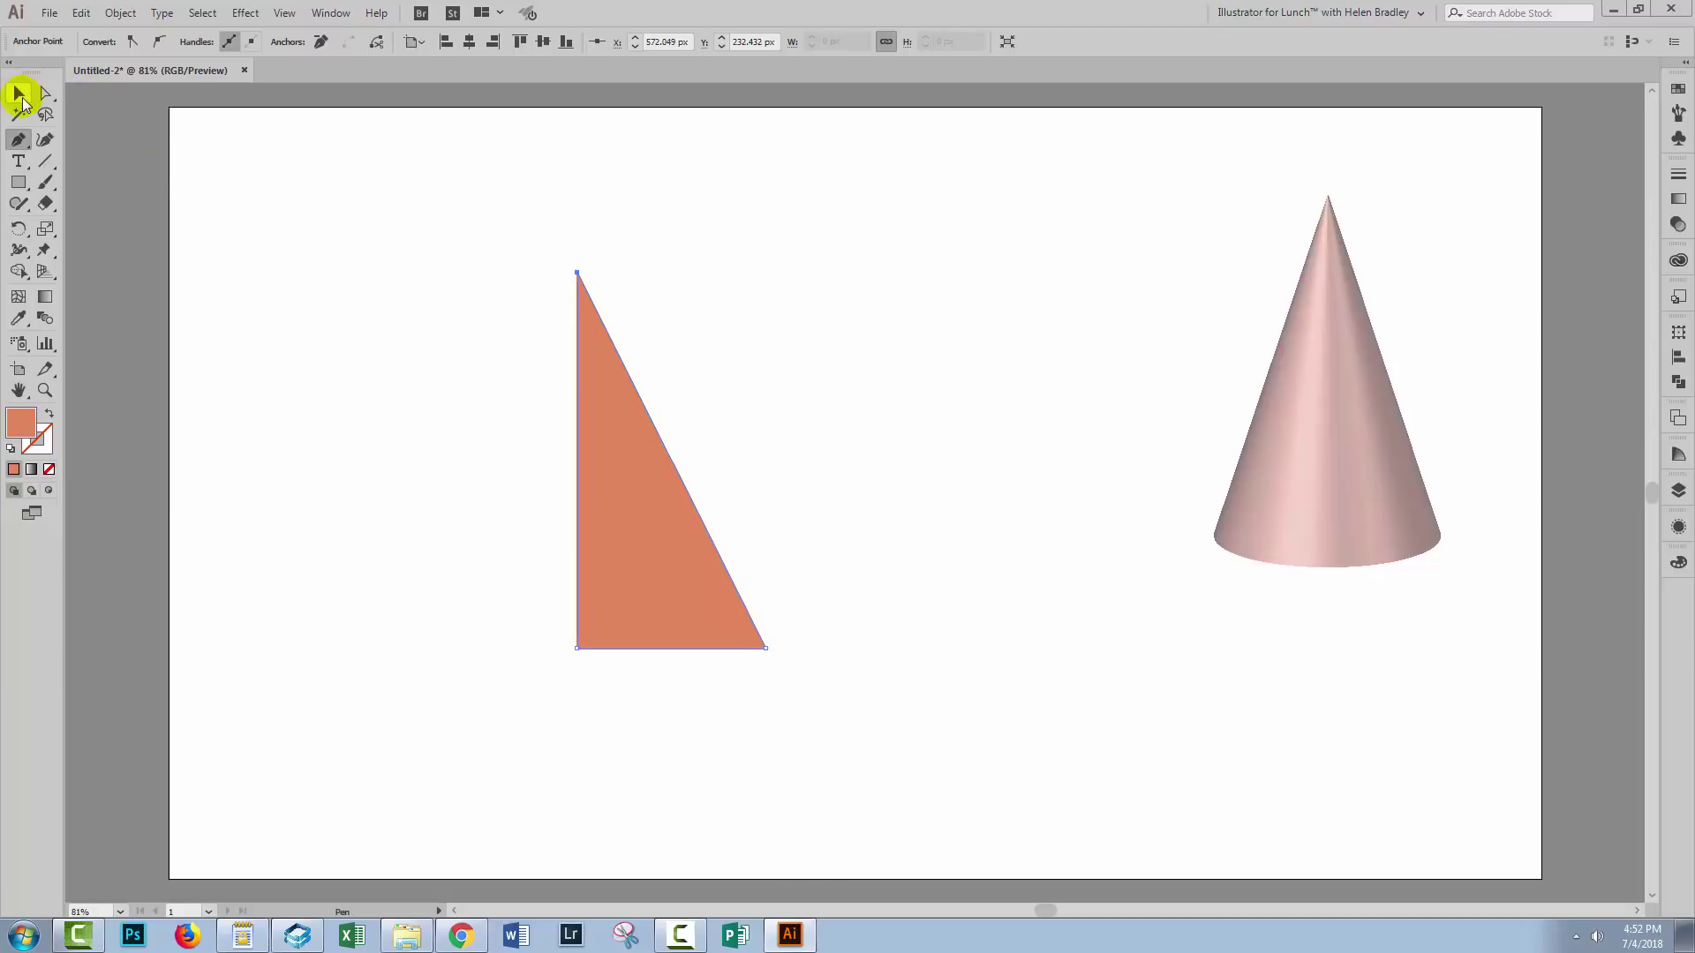
{"action": "left_click", "coordinate": [412, 363]}
{"action": "left_click_drag", "start_coordinate": [447, 383], "coordinate": [784, 627]}
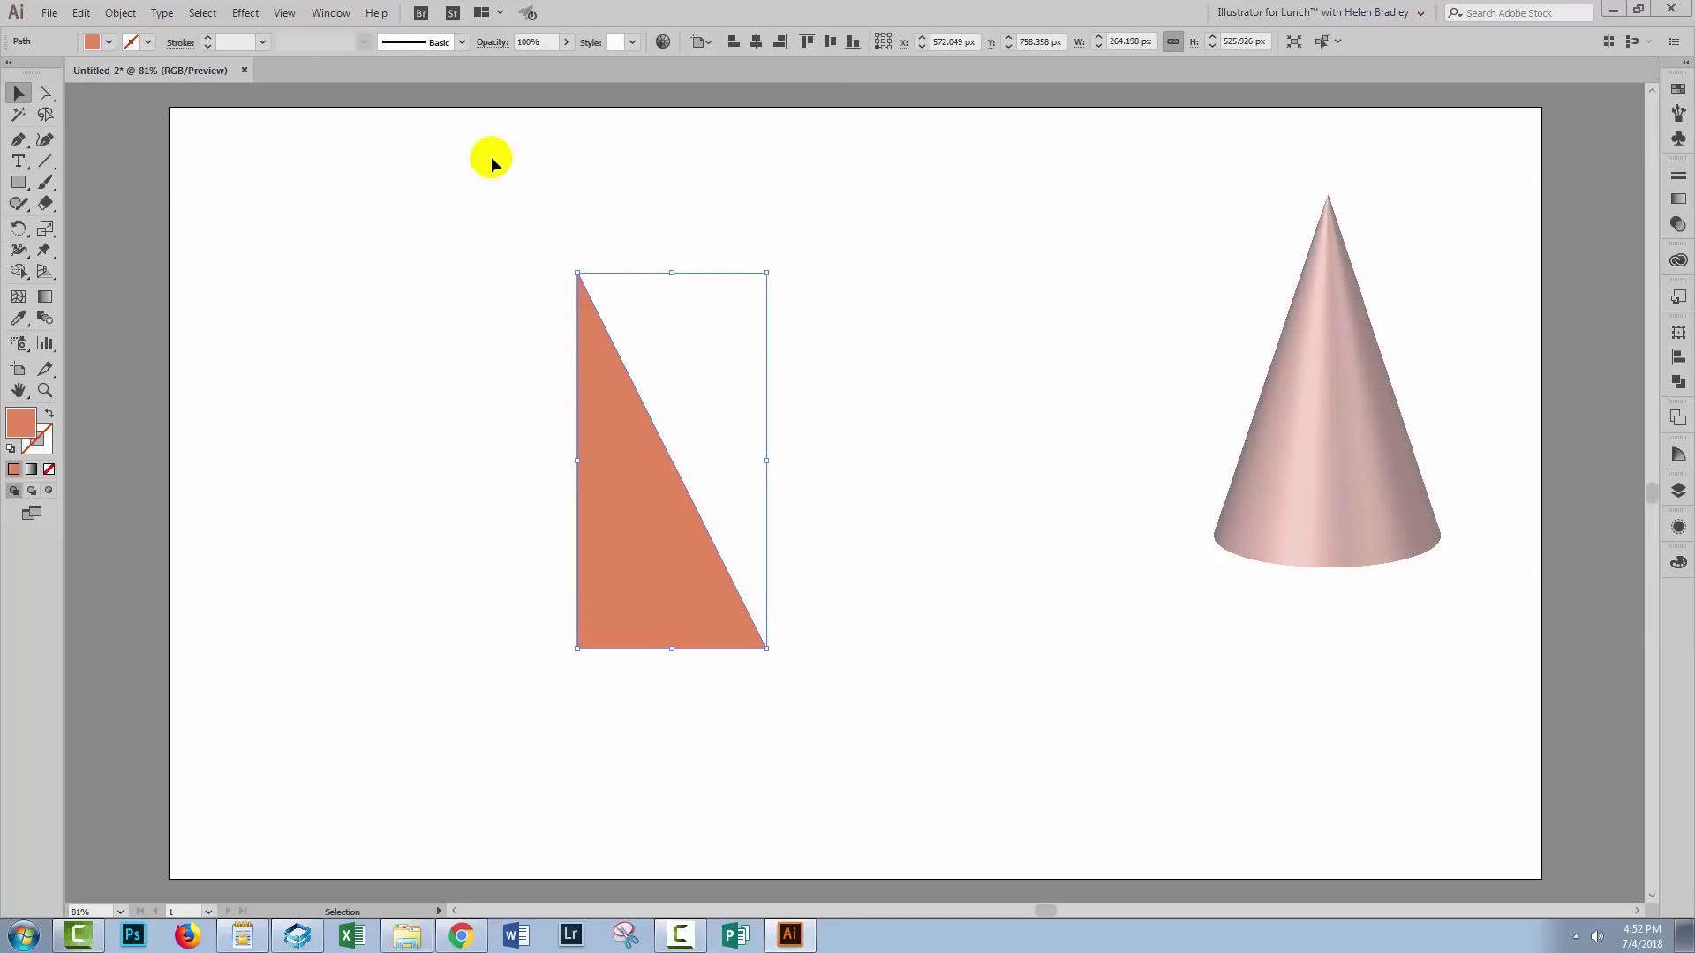
Apply Effect > 3D > Revolve to the triangle with Preview on
{"action": "left_click", "coordinate": [245, 13]}
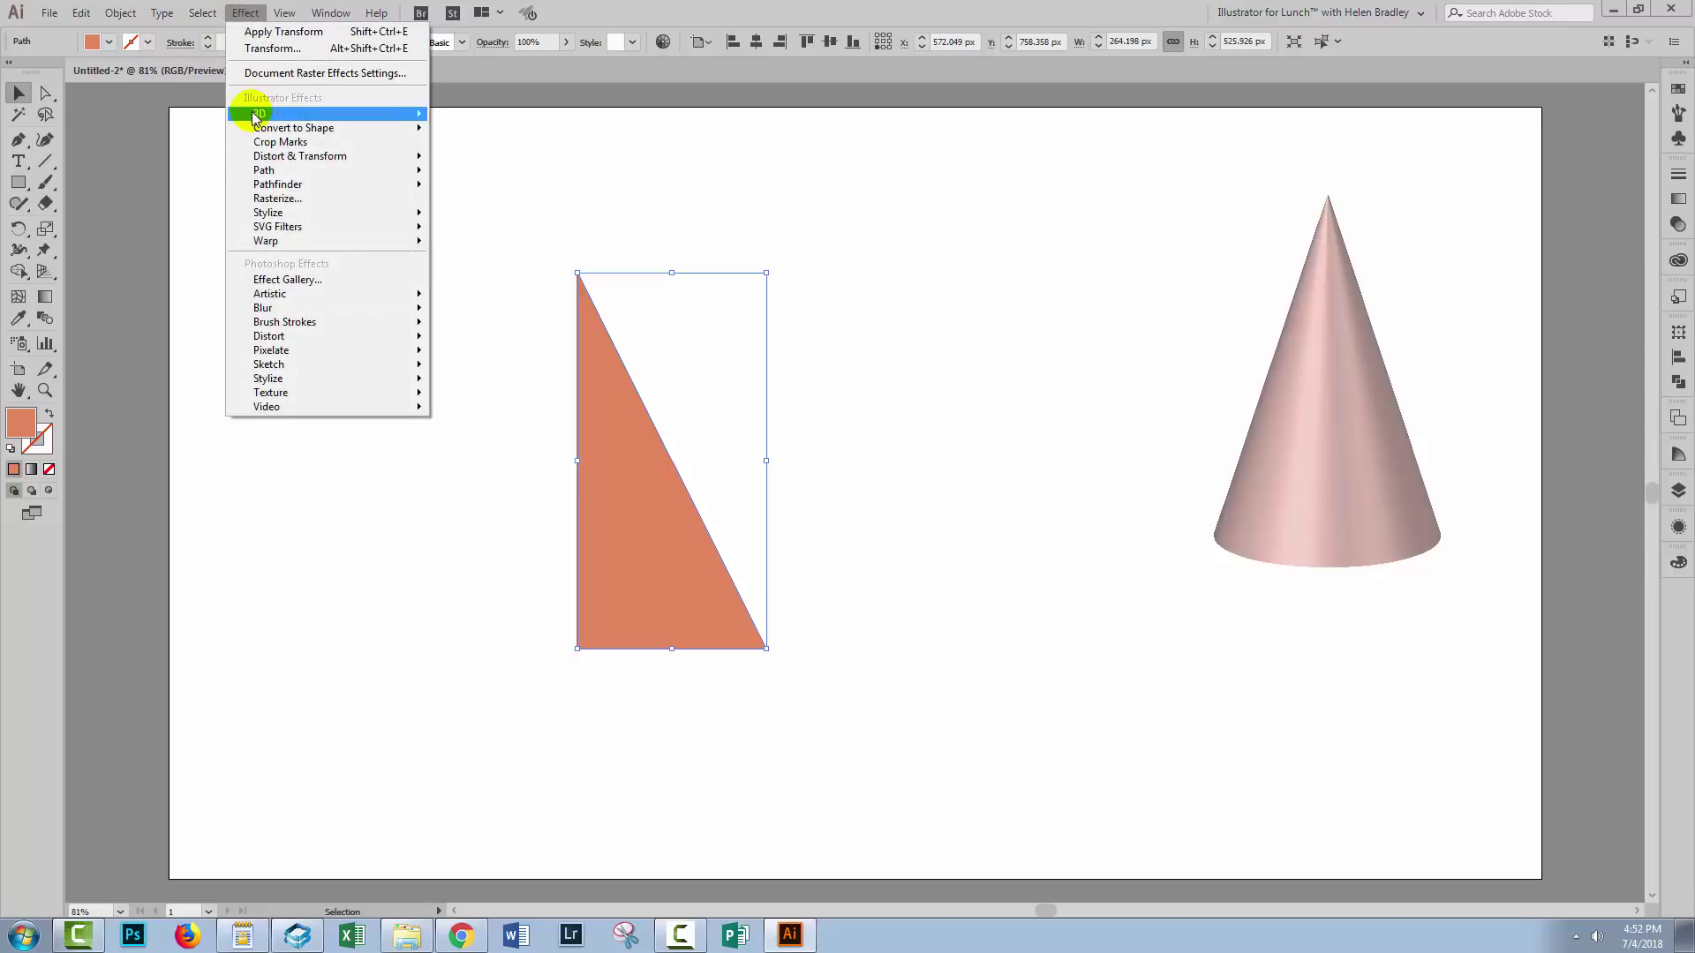
{"action": "mouse_move", "coordinate": [244, 118]}
{"action": "left_click", "coordinate": [130, 137]}
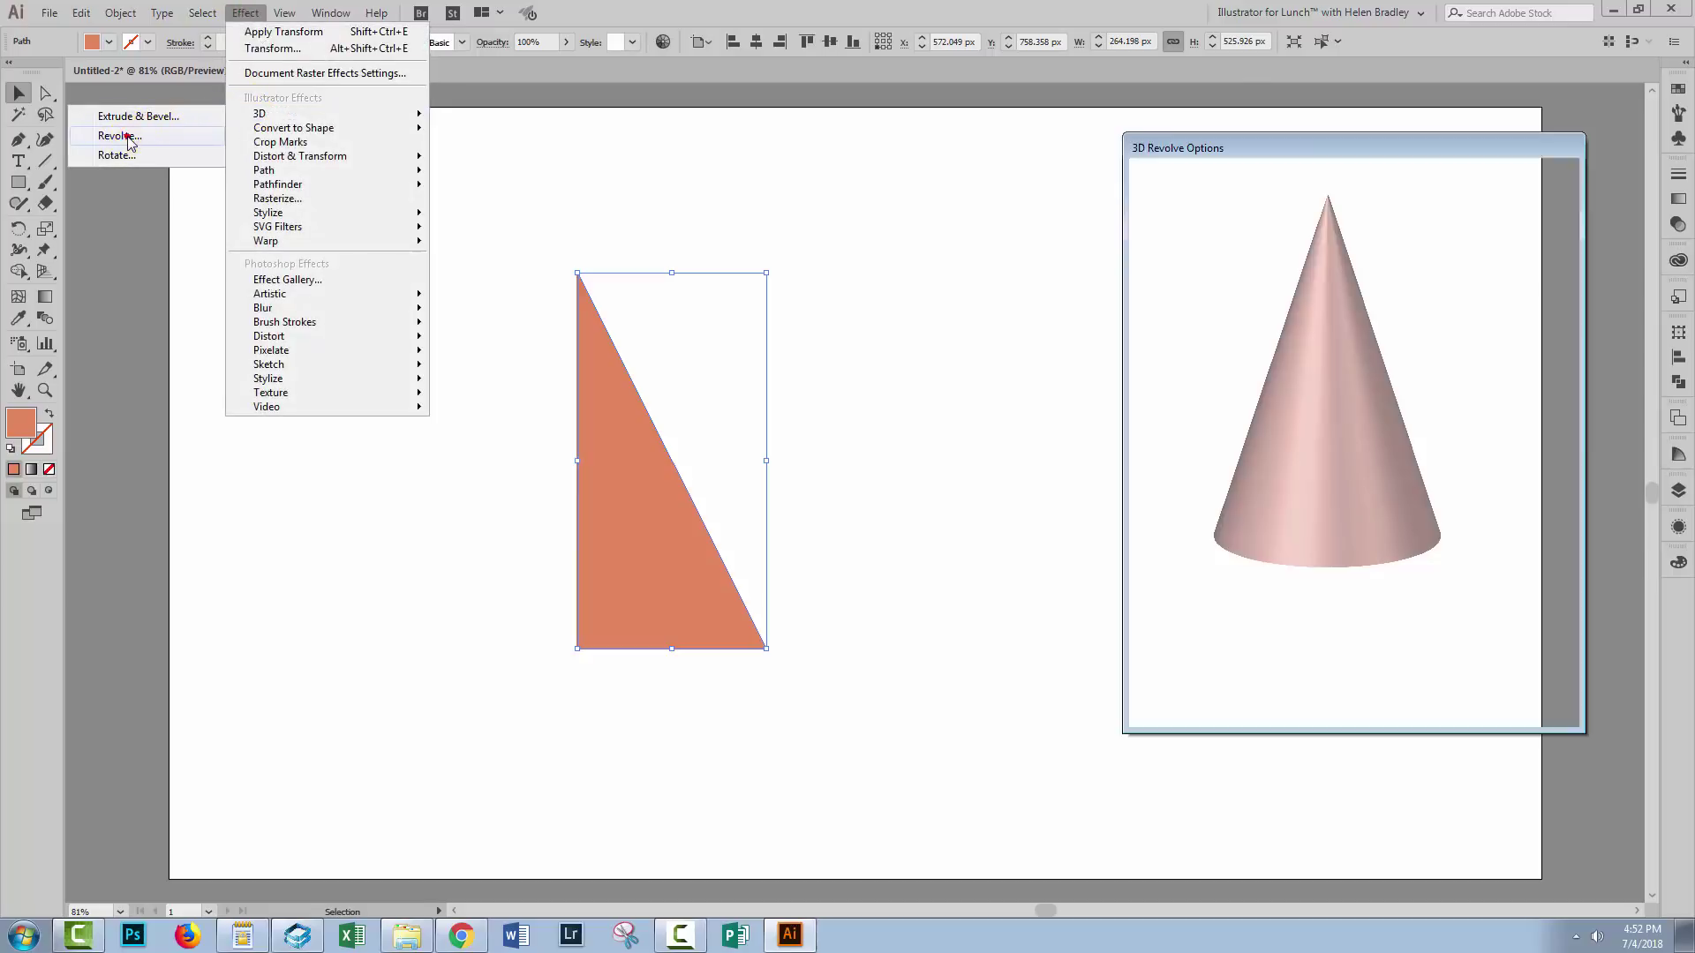
{"action": "left_click", "coordinate": [1155, 708]}
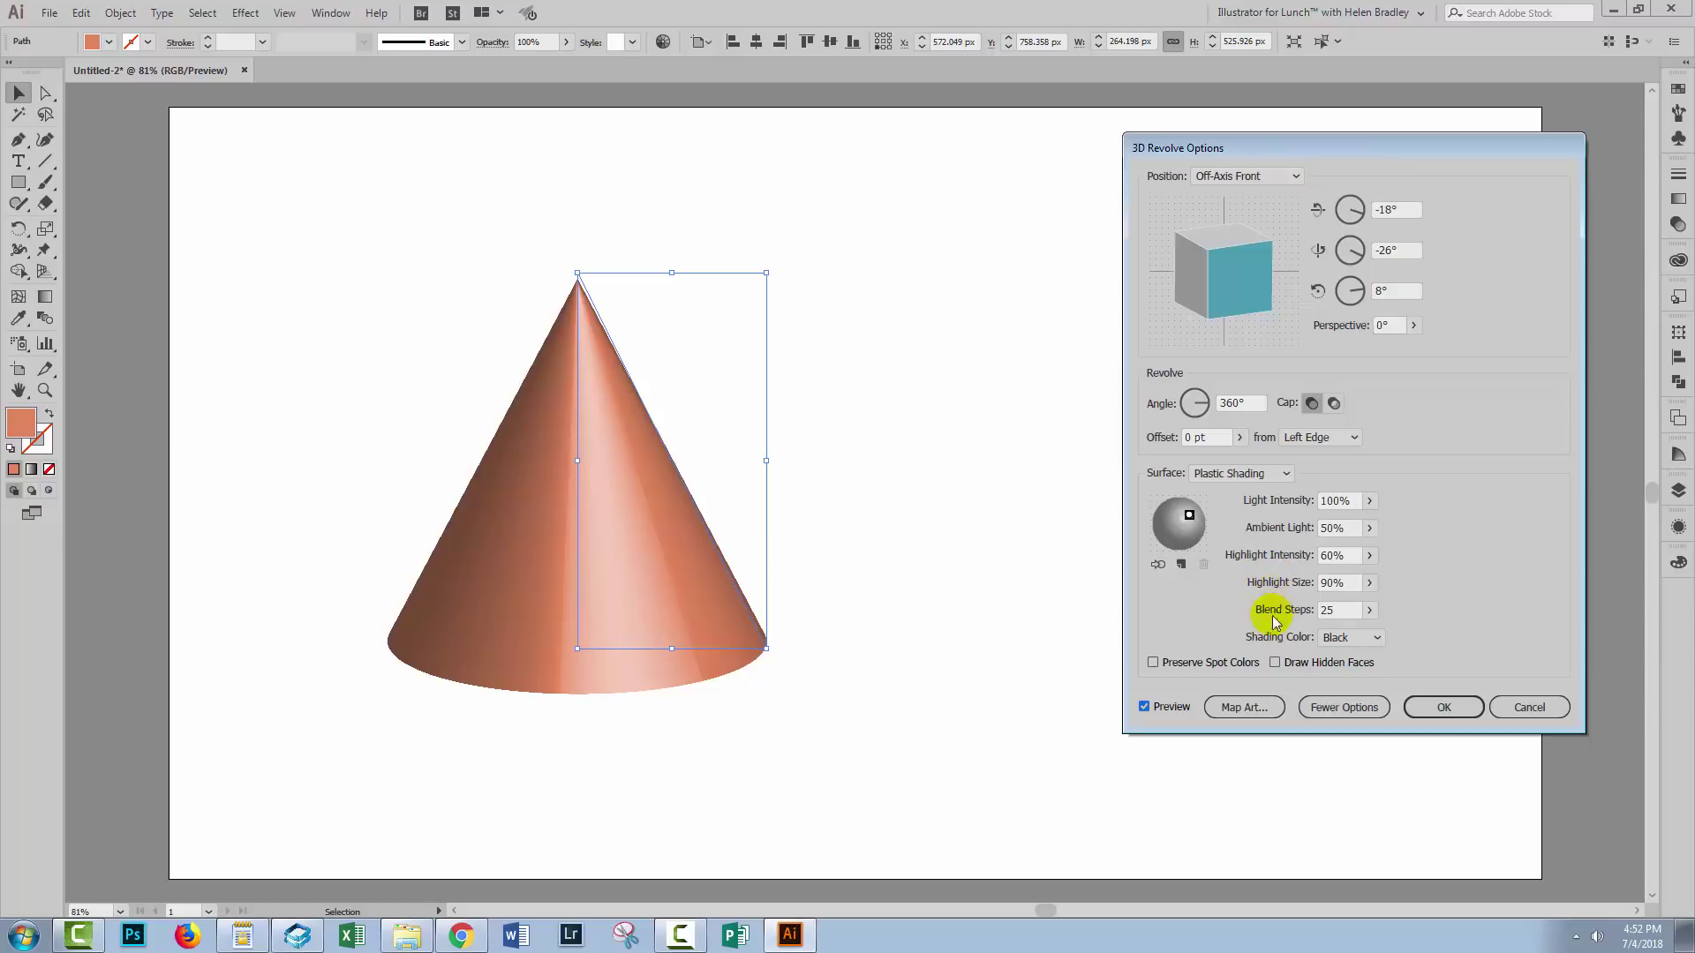
Open Map Art, enlarge it, check surfaces 2 and 1, and move it aside
{"action": "left_click", "coordinate": [1263, 715]}
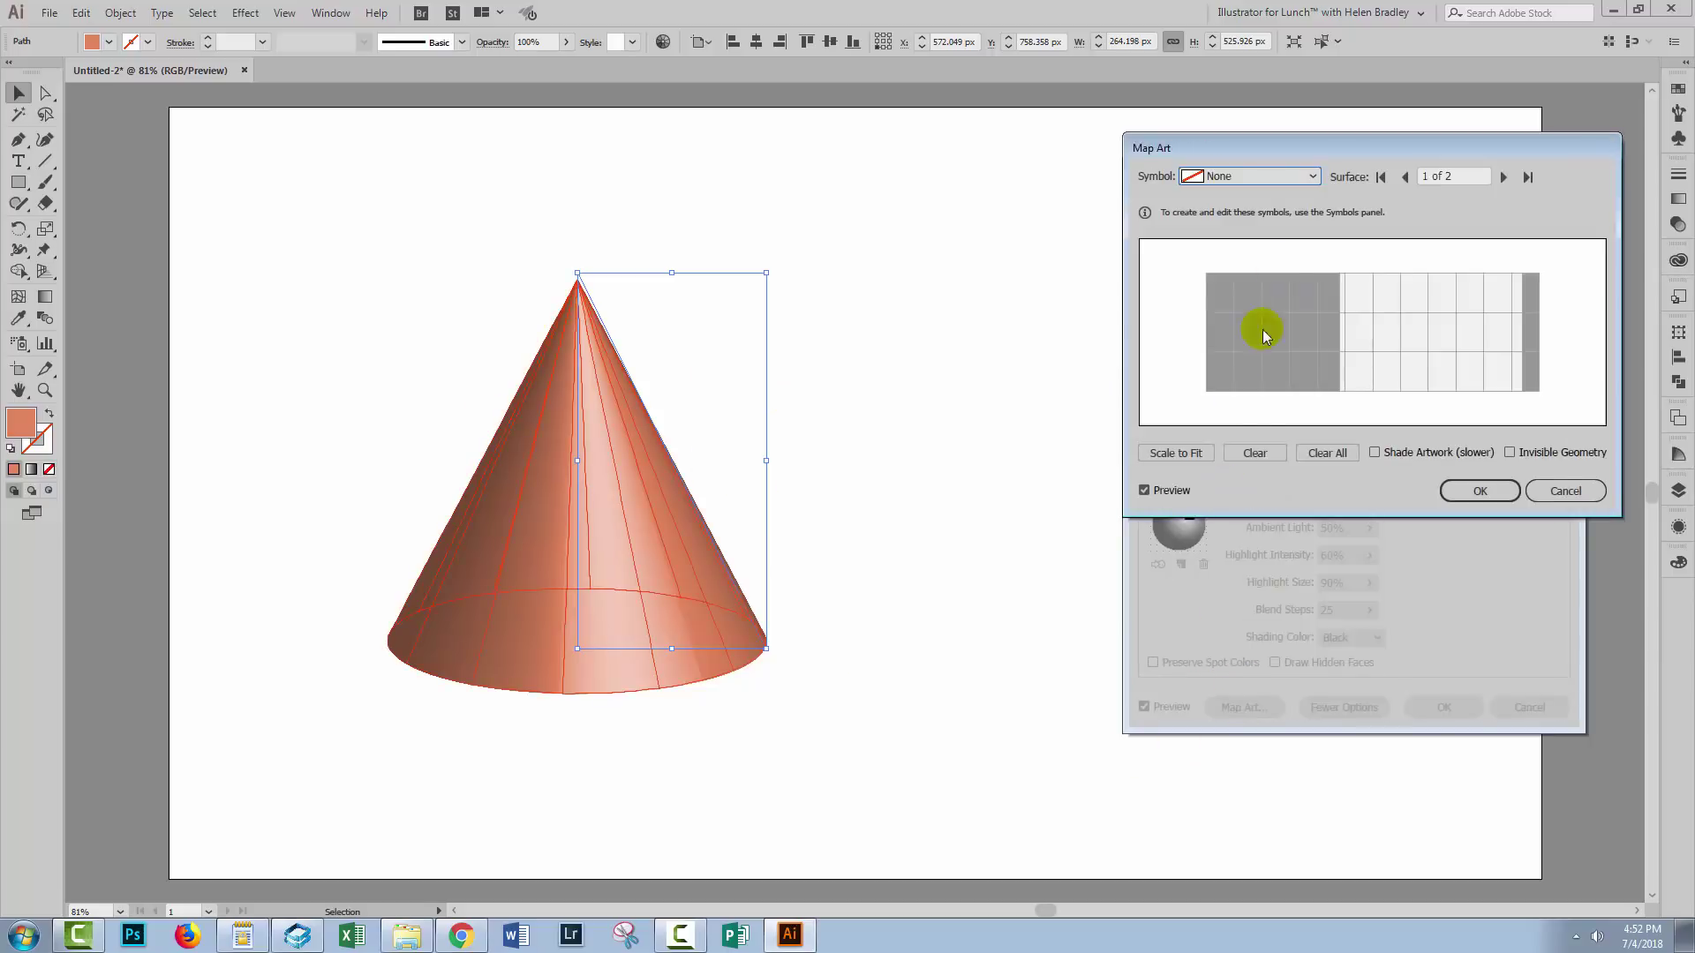
{"action": "left_click_drag", "start_coordinate": [1239, 514], "coordinate": [1239, 643]}
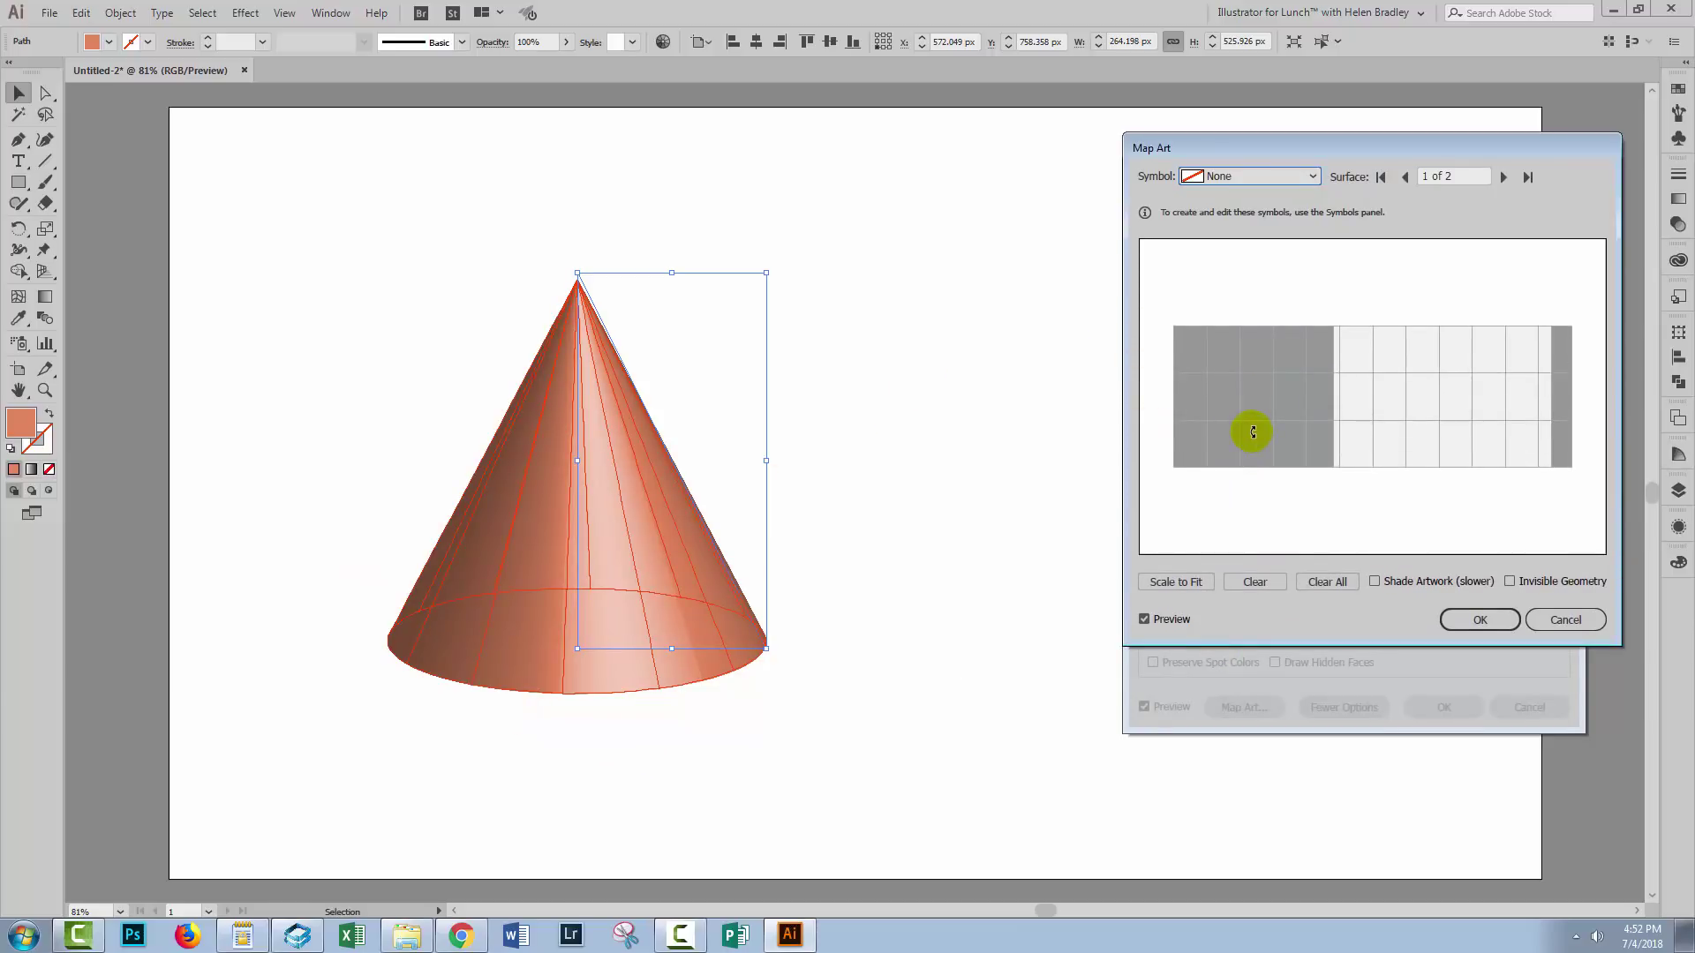
{"action": "left_click", "coordinate": [1504, 178]}
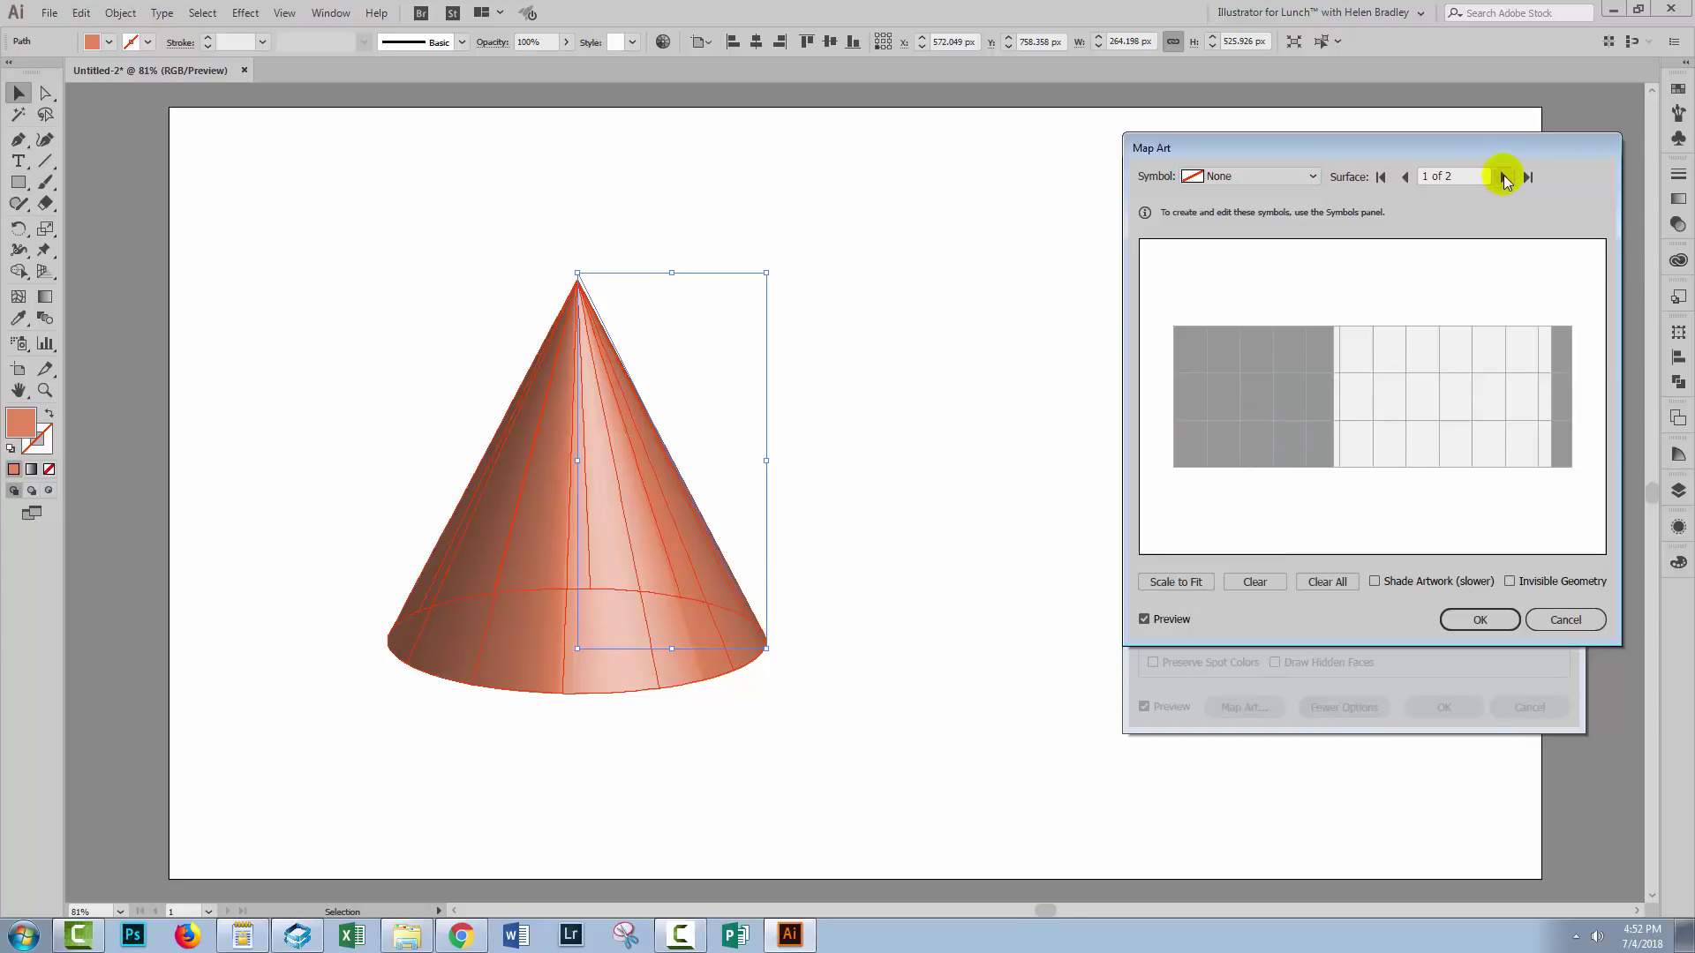
{"action": "left_click", "coordinate": [1504, 177]}
{"action": "left_click", "coordinate": [1405, 178]}
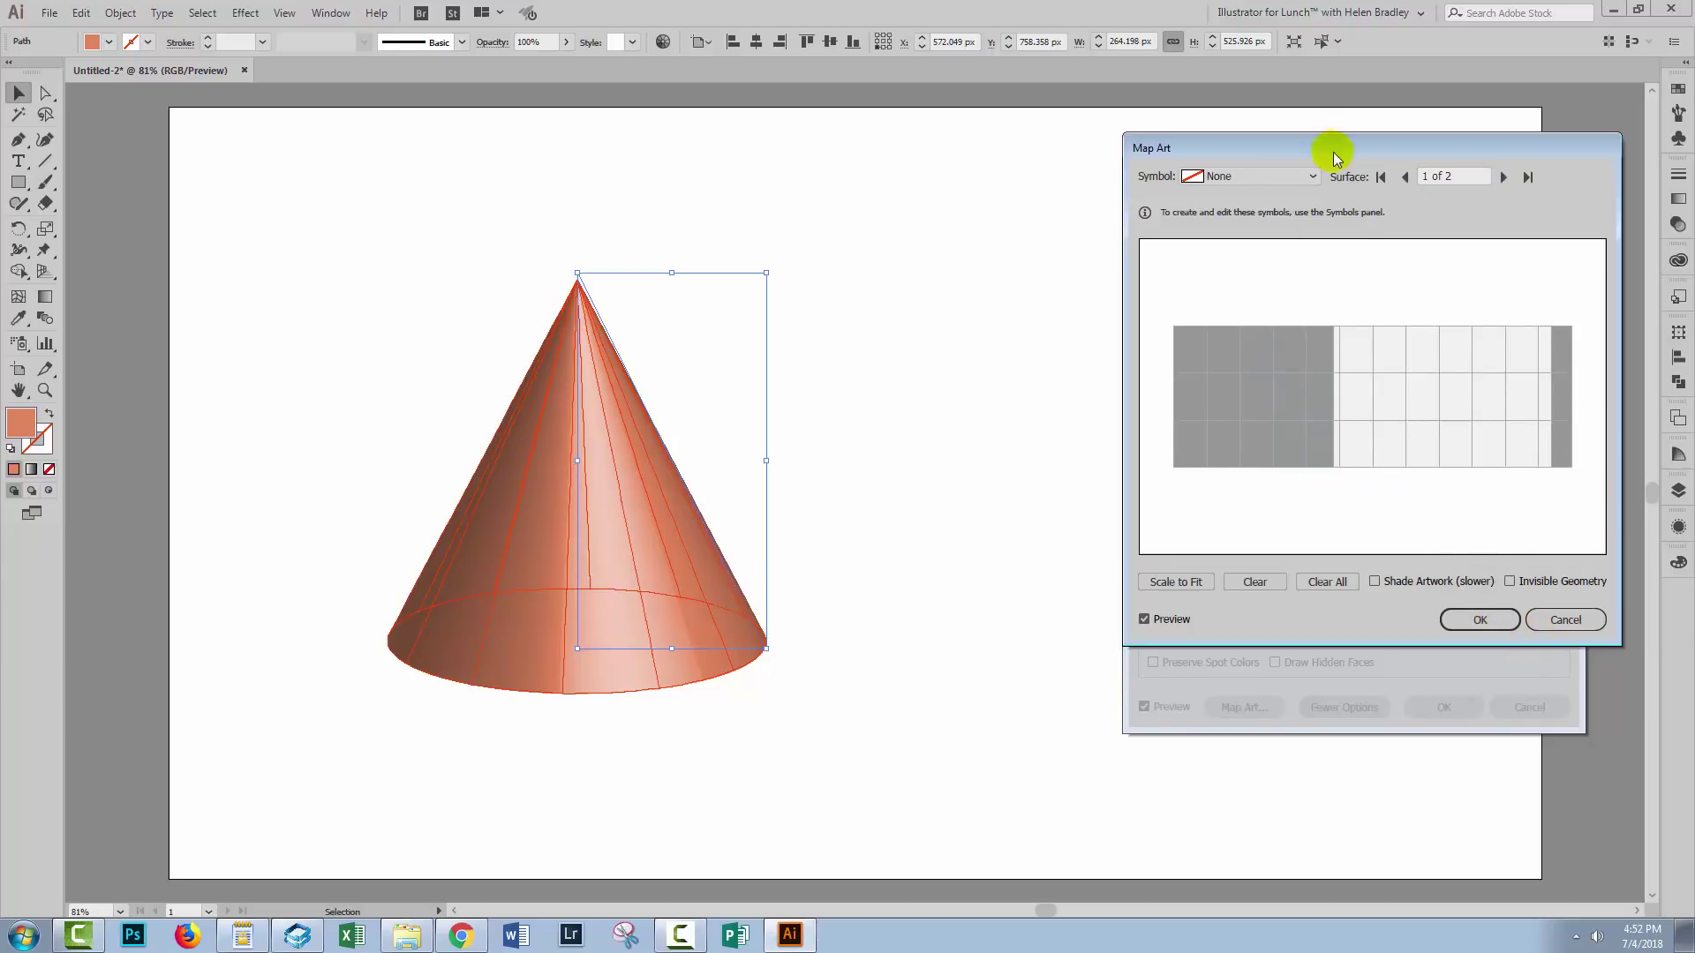
{"action": "left_click_drag", "start_coordinate": [1333, 158], "coordinate": [1098, 355]}
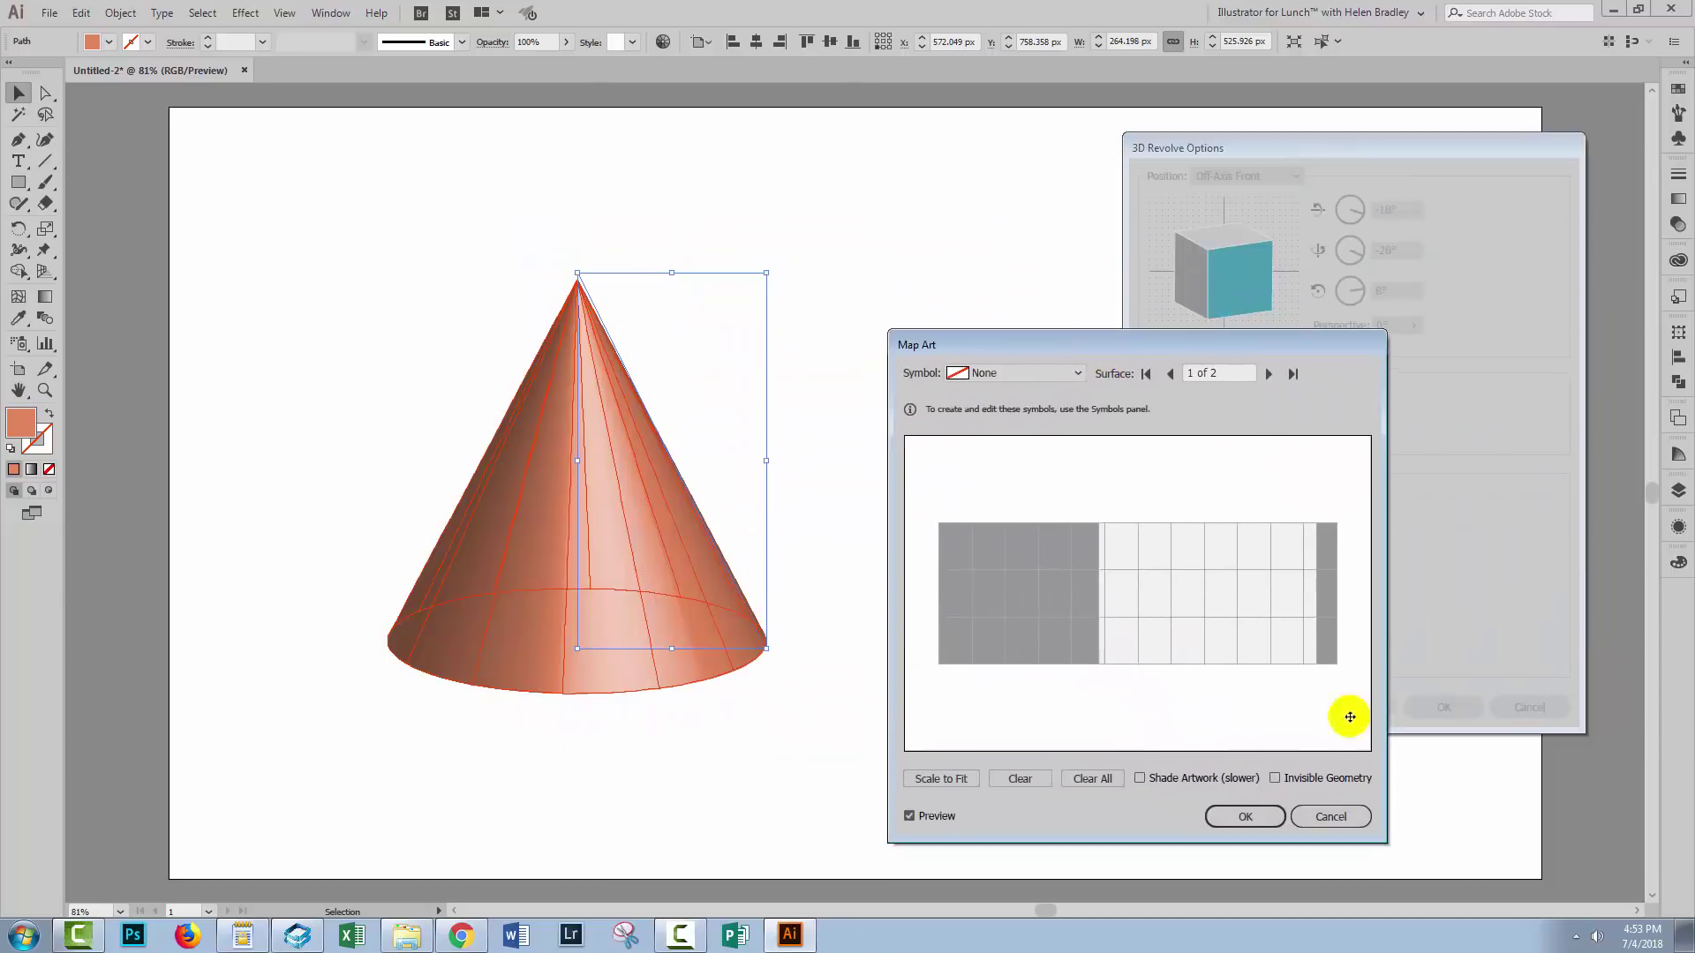
Cancel Map Art and the revolve, then narrow the triangle to about 220 px wide
{"action": "left_click", "coordinate": [1341, 834]}
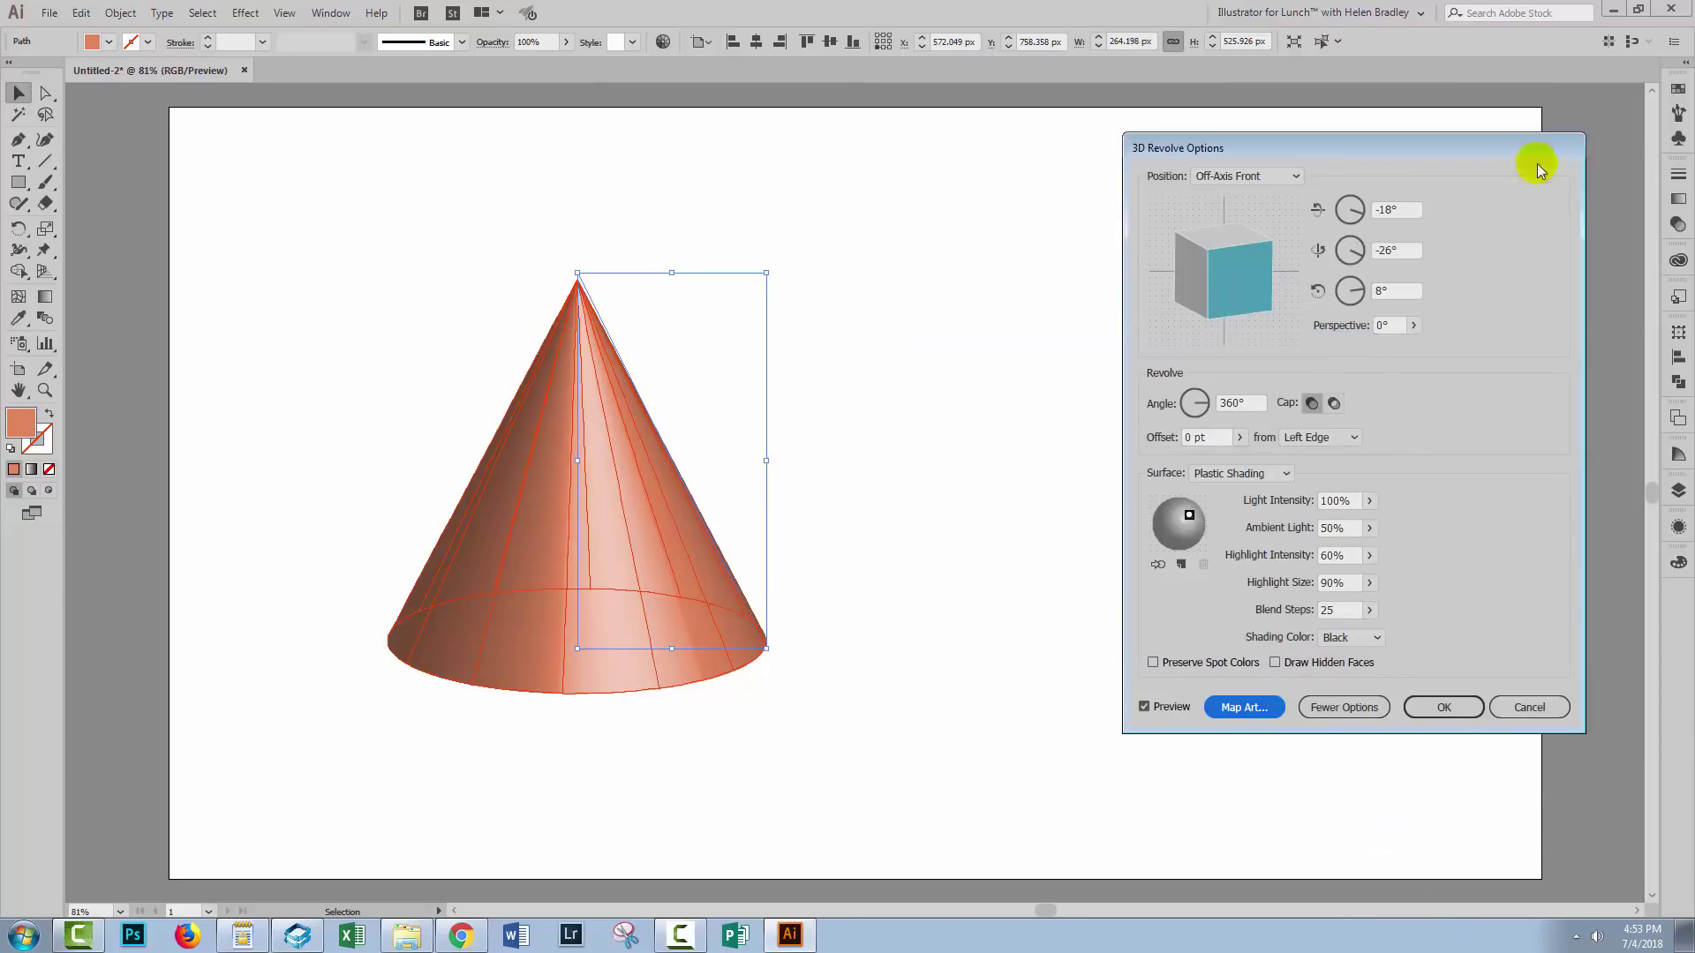
{"action": "left_click", "coordinate": [1534, 707]}
{"action": "left_click", "coordinate": [1677, 491]}
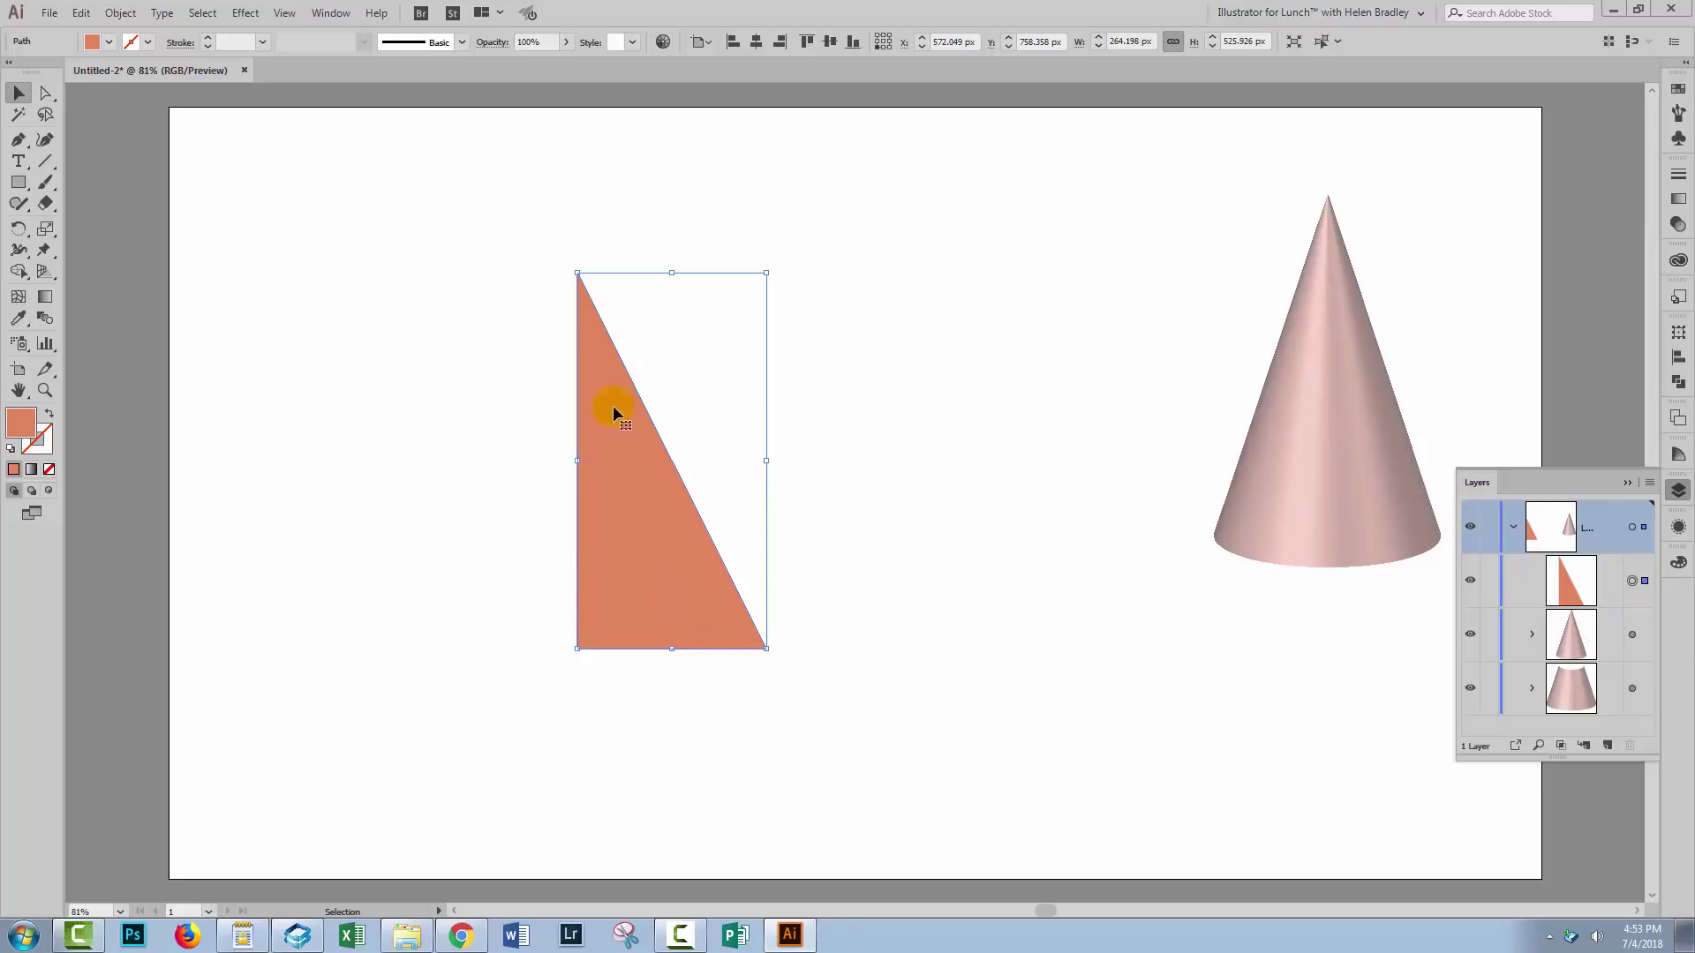
{"action": "left_click_drag", "start_coordinate": [766, 463], "coordinate": [735, 463]}
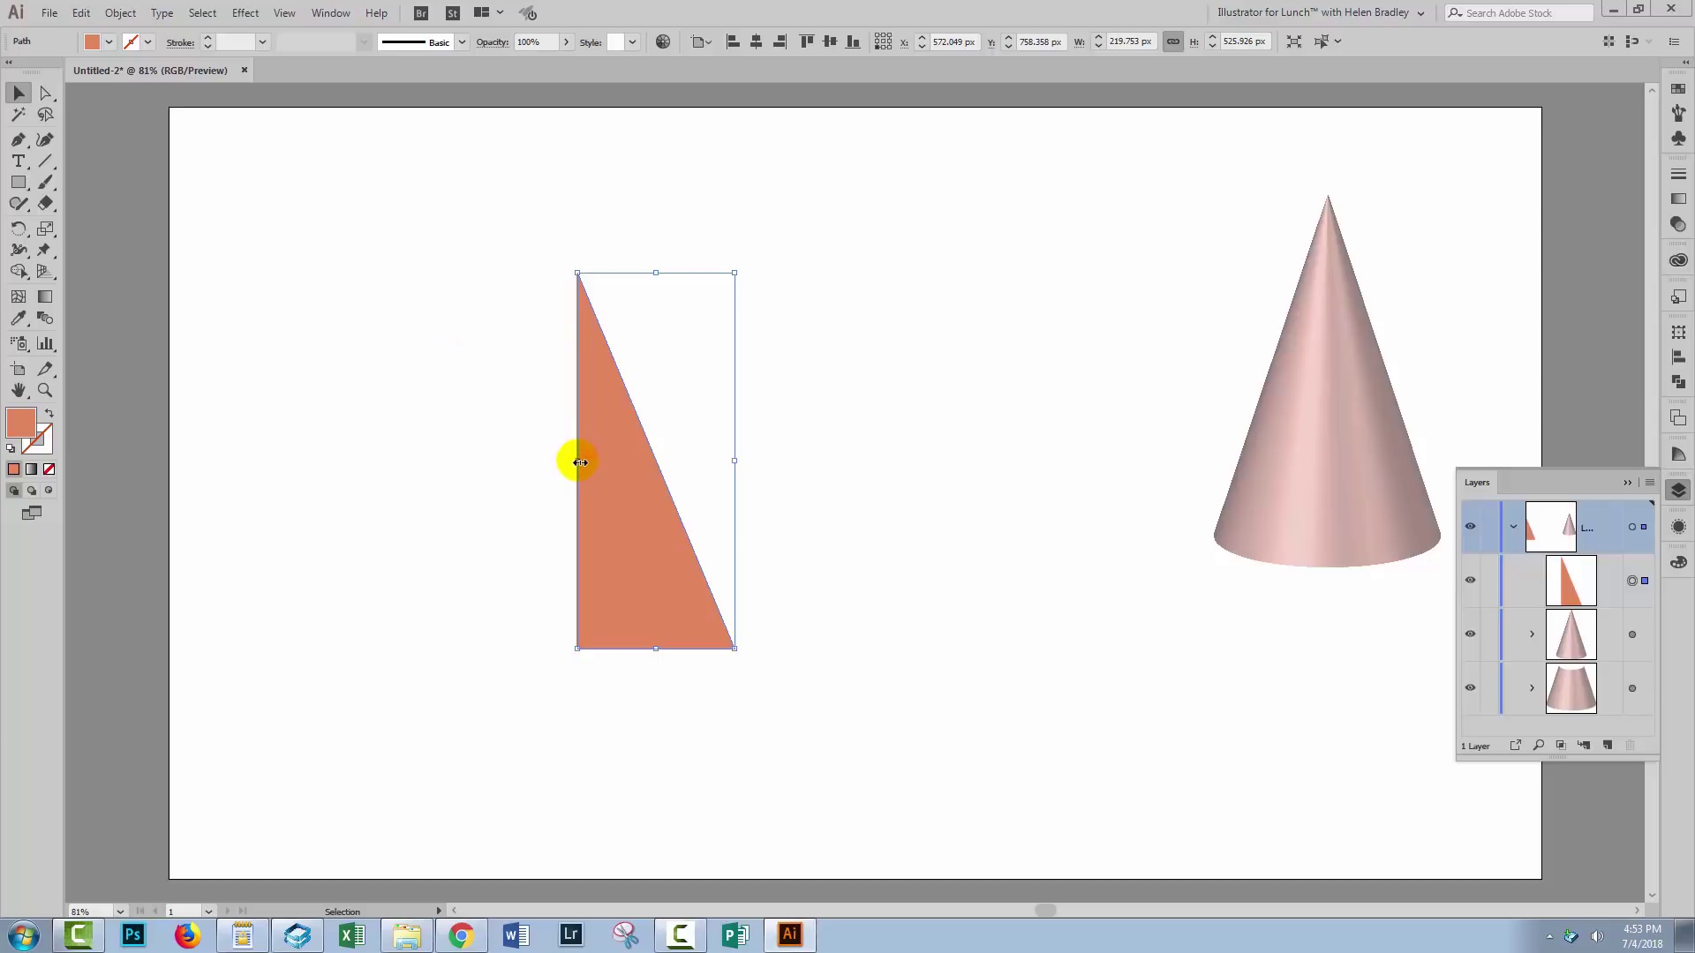
Revolve the narrowed triangle into a 3D cone with Preview on
{"action": "left_click", "coordinate": [245, 13]}
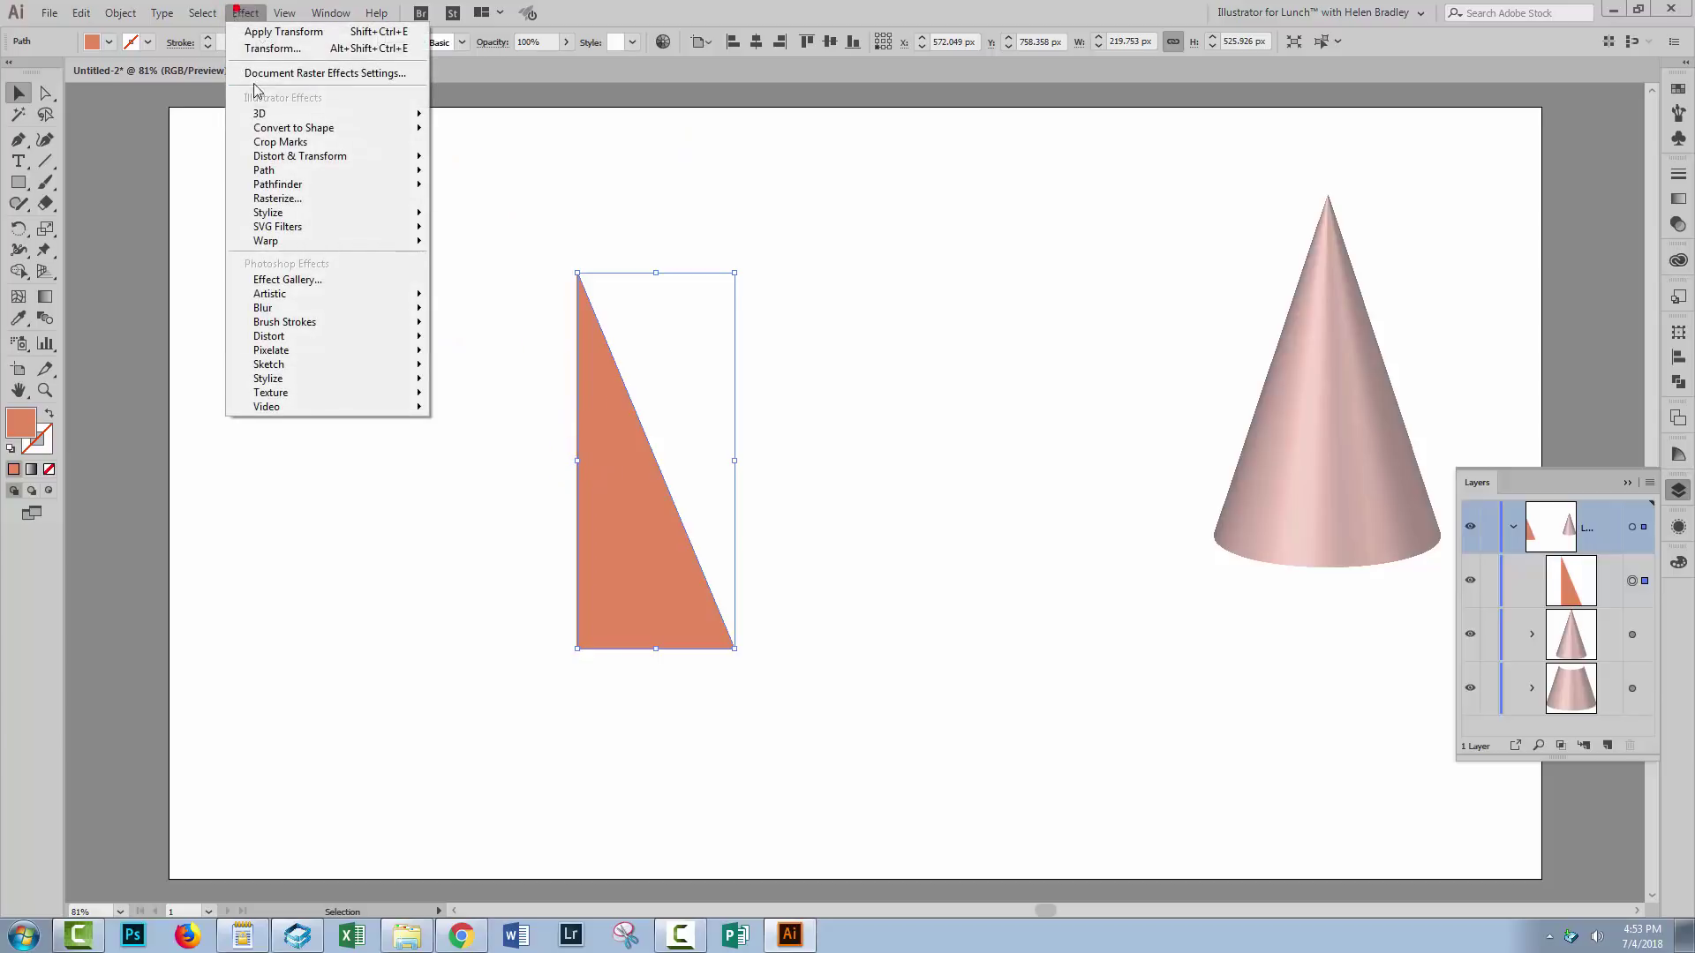
{"action": "mouse_move", "coordinate": [263, 114]}
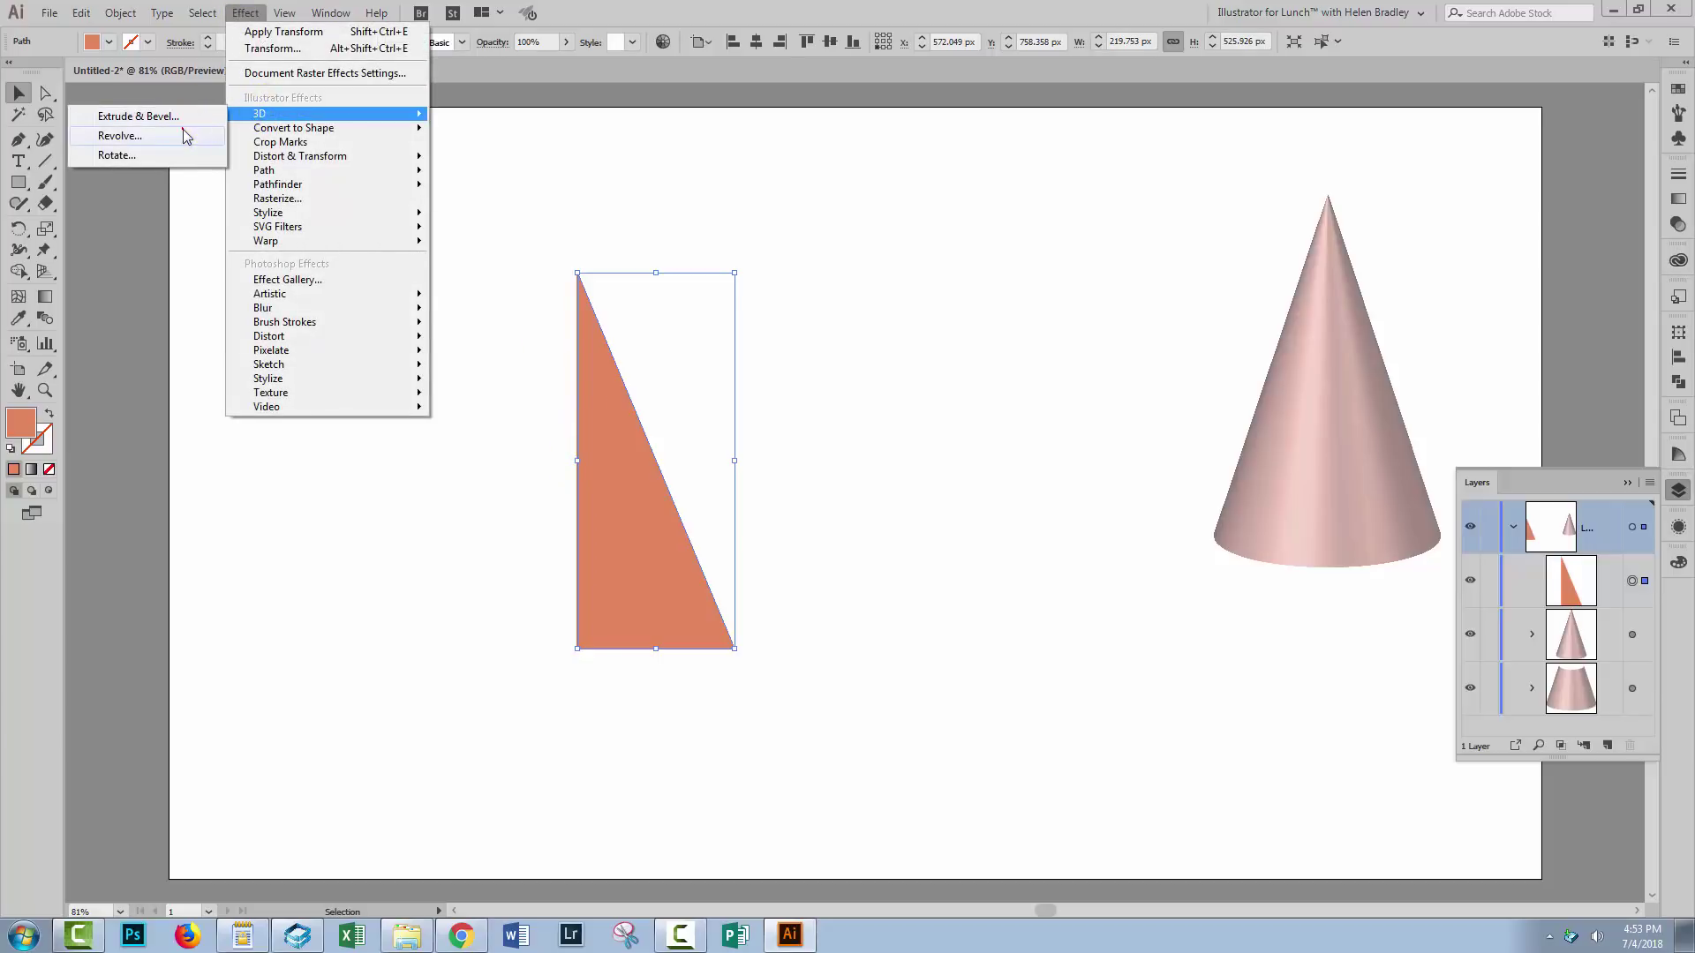
{"action": "left_click", "coordinate": [120, 135]}
{"action": "left_click", "coordinate": [1144, 706]}
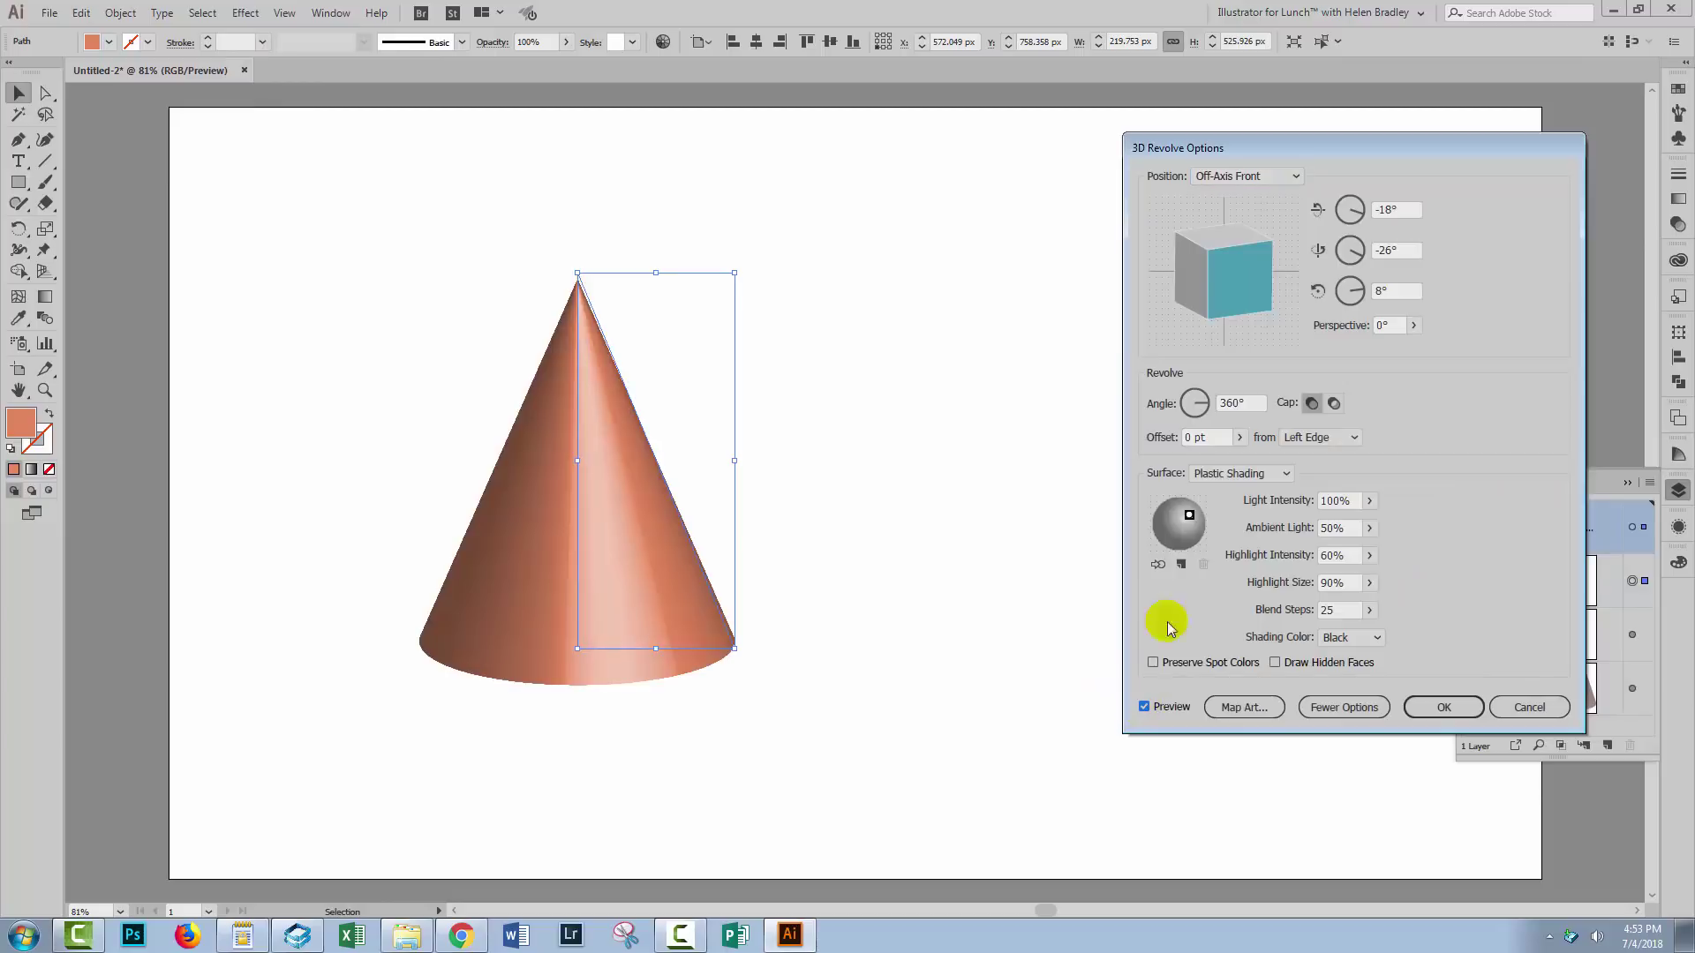
Open Map Art, move it aside, and settle on the cone's side surface 1 of 2
{"action": "left_click", "coordinate": [1247, 706]}
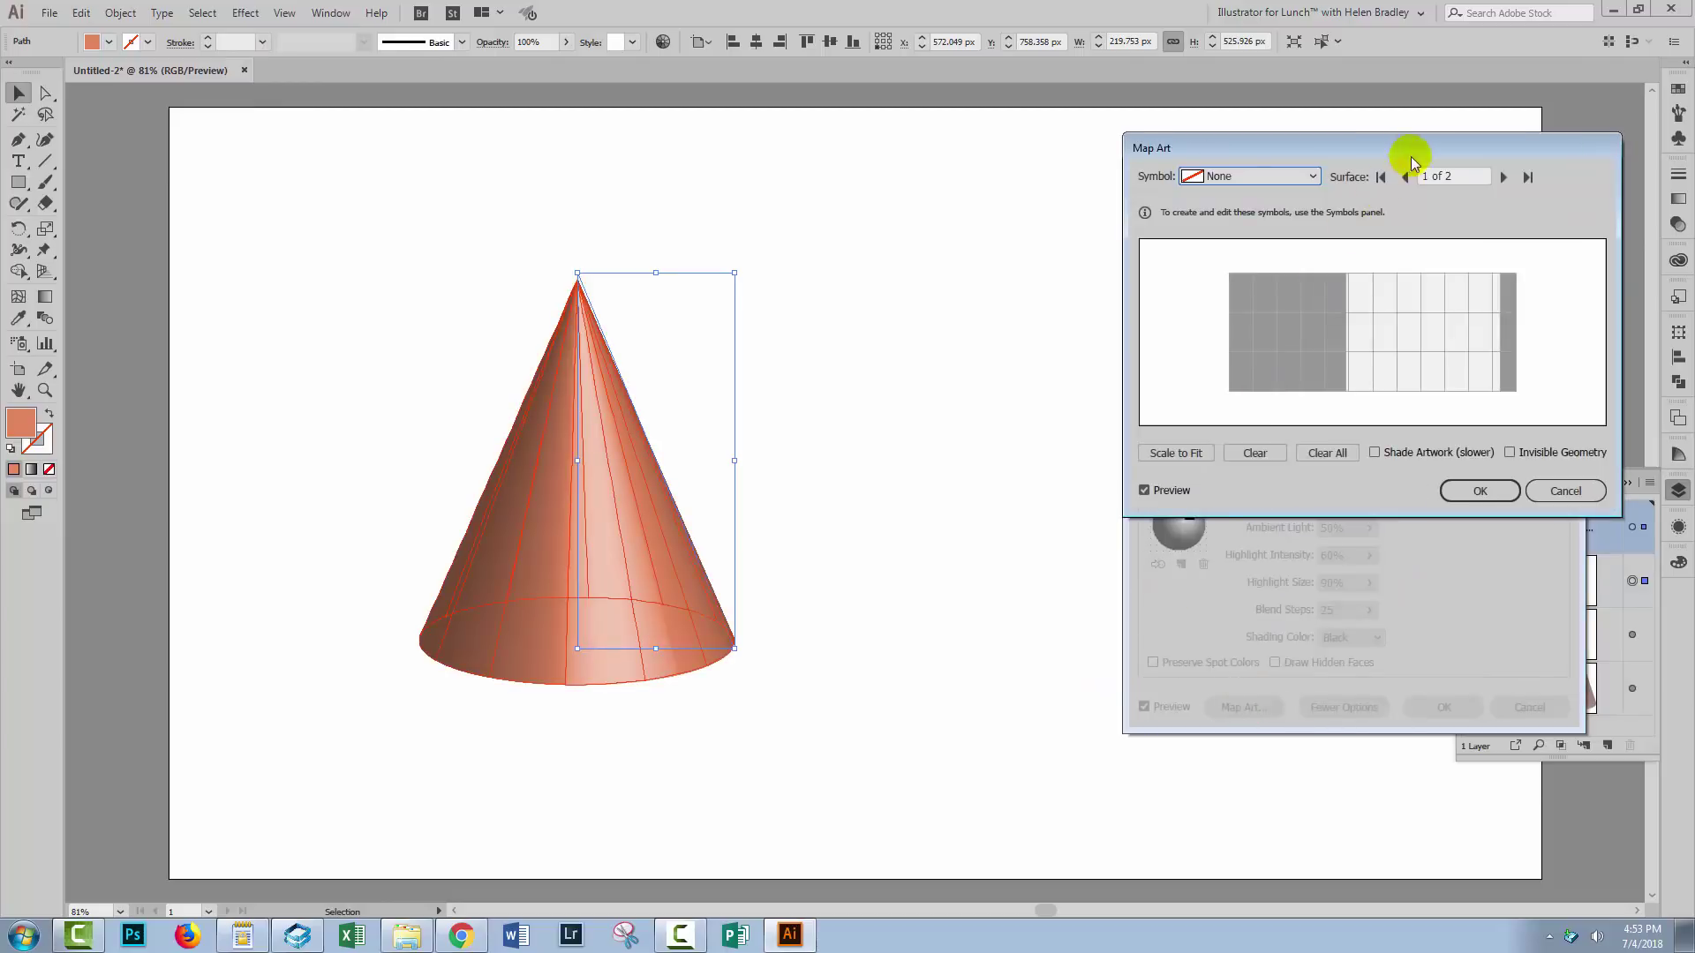
{"action": "left_click_drag", "start_coordinate": [1379, 160], "coordinate": [1082, 419]}
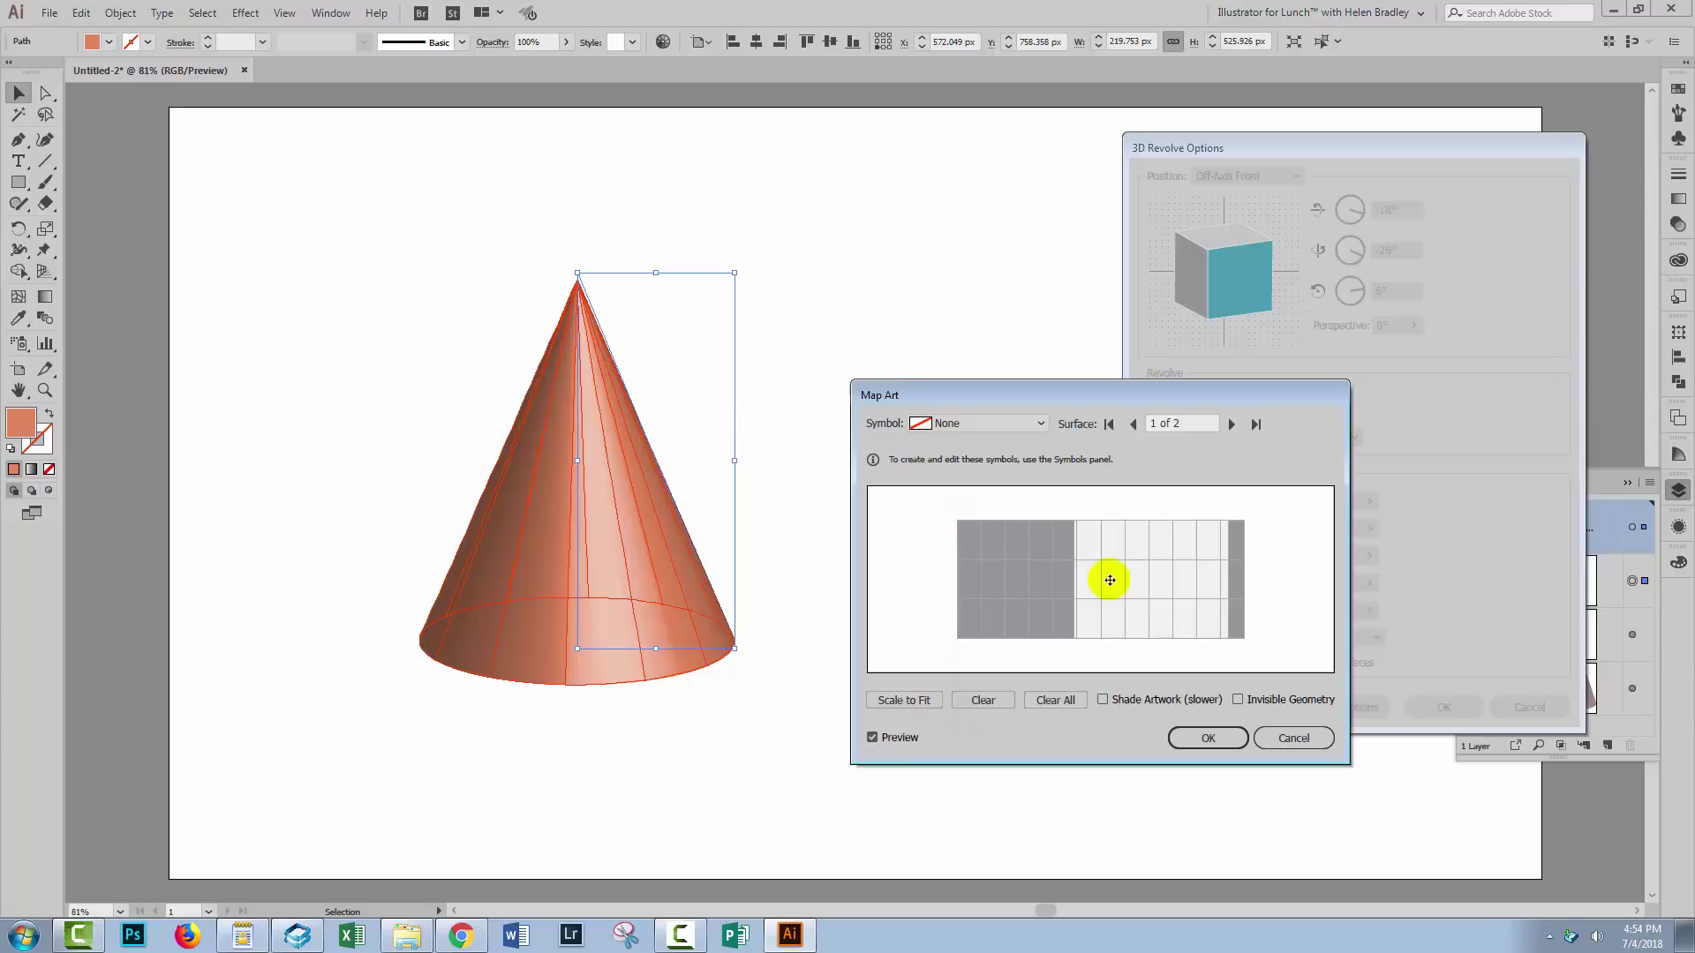
{"action": "left_click", "coordinate": [1232, 424]}
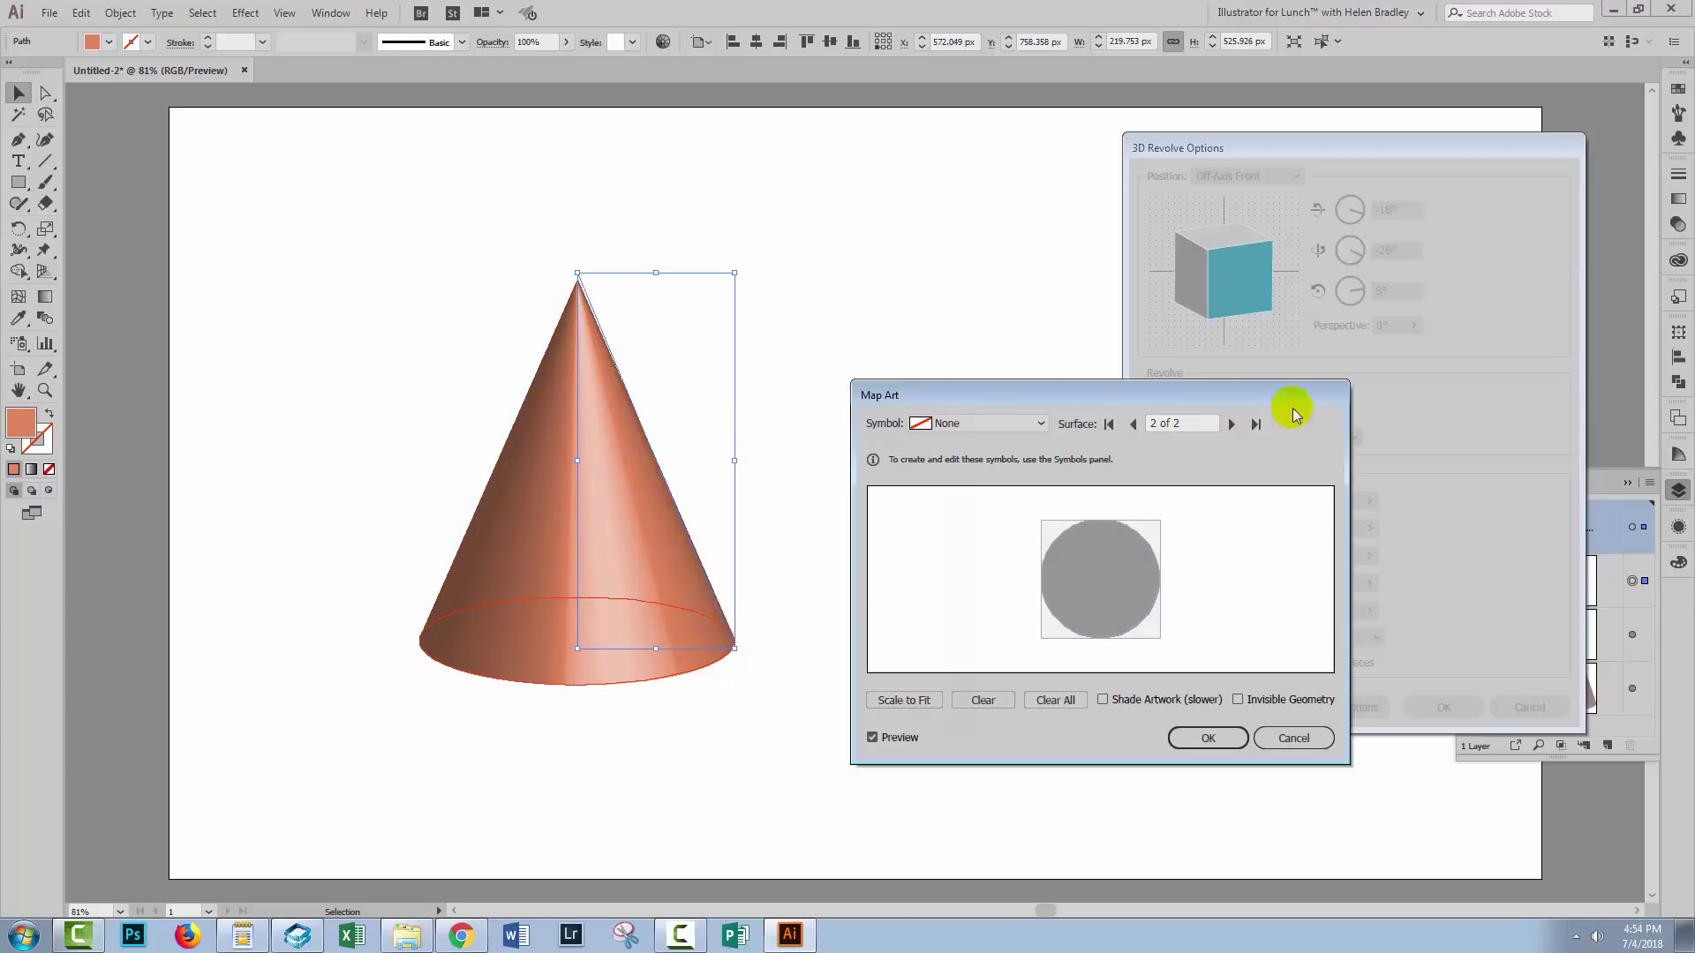
{"action": "left_click", "coordinate": [1134, 425]}
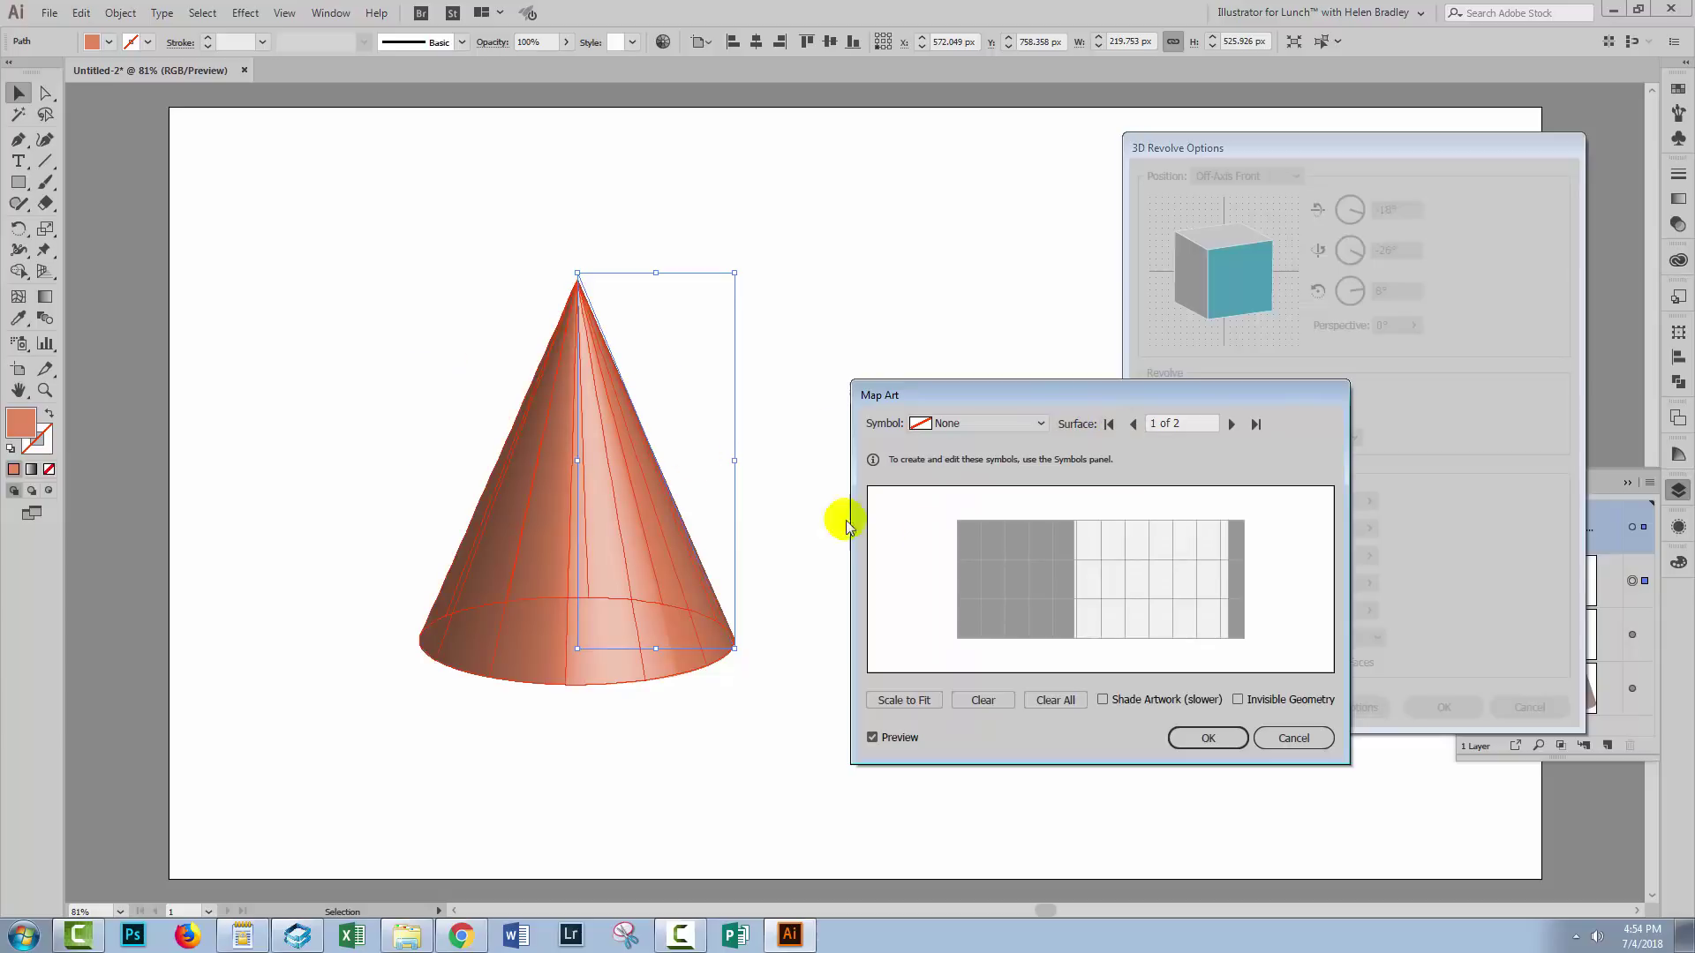
Map the 'stripes' symbol onto surface 1 and apply Scale to Fit
{"action": "left_click", "coordinate": [1013, 425]}
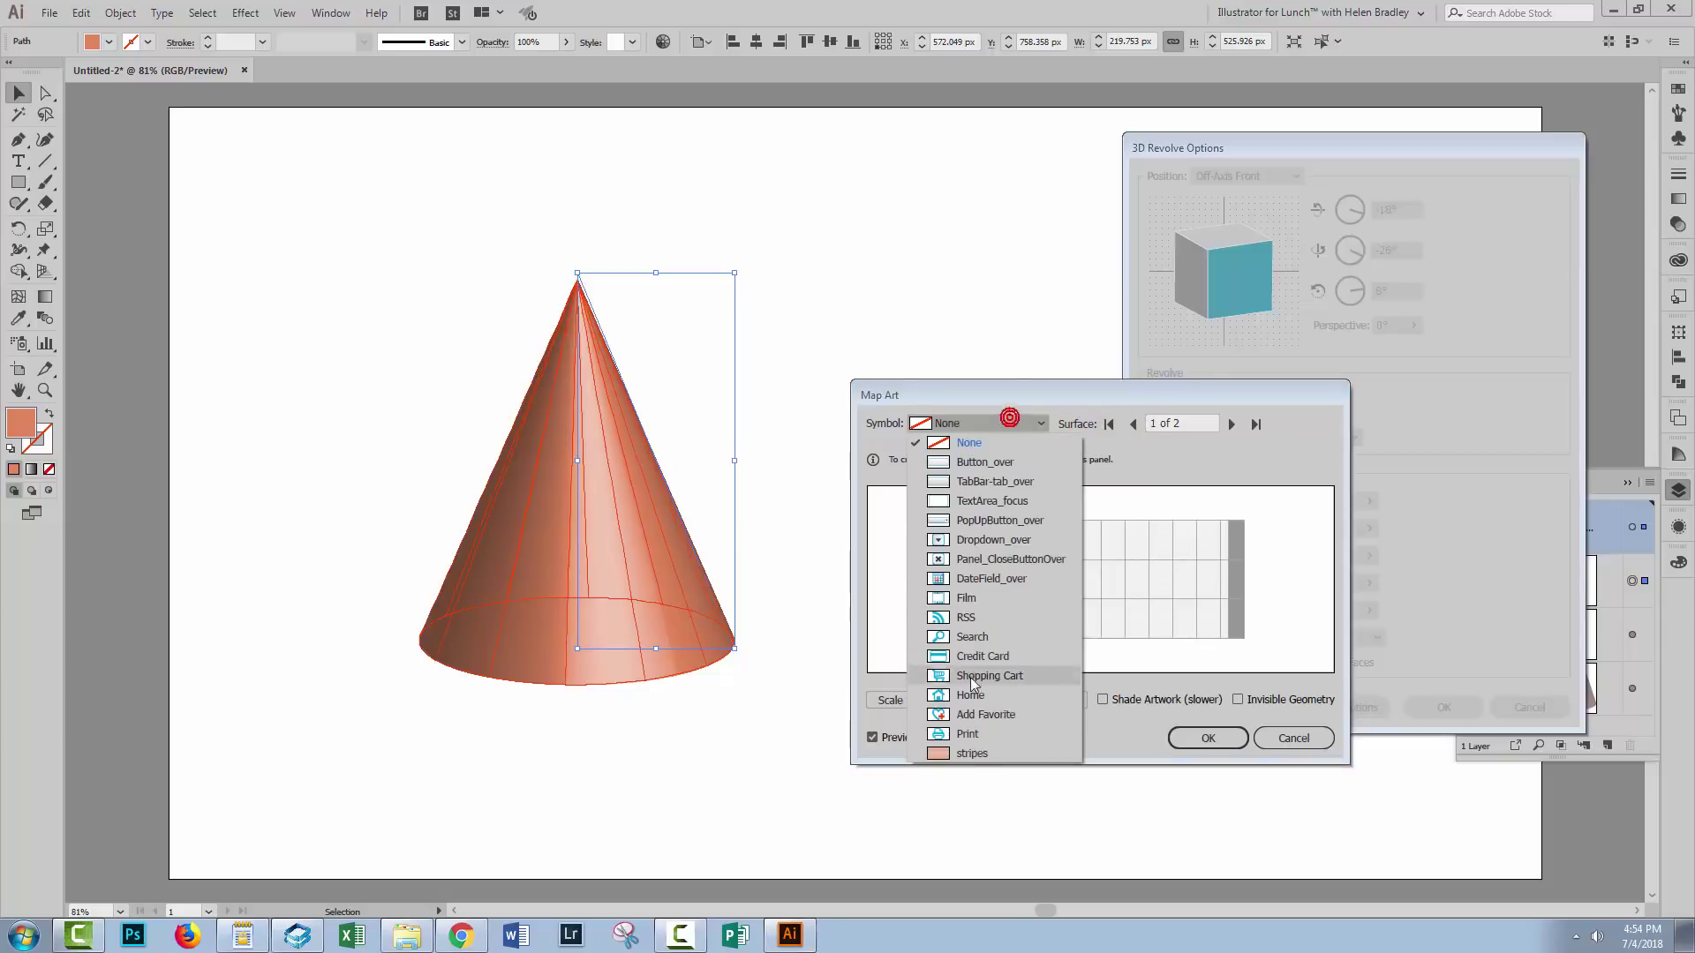
{"action": "left_click", "coordinate": [971, 750]}
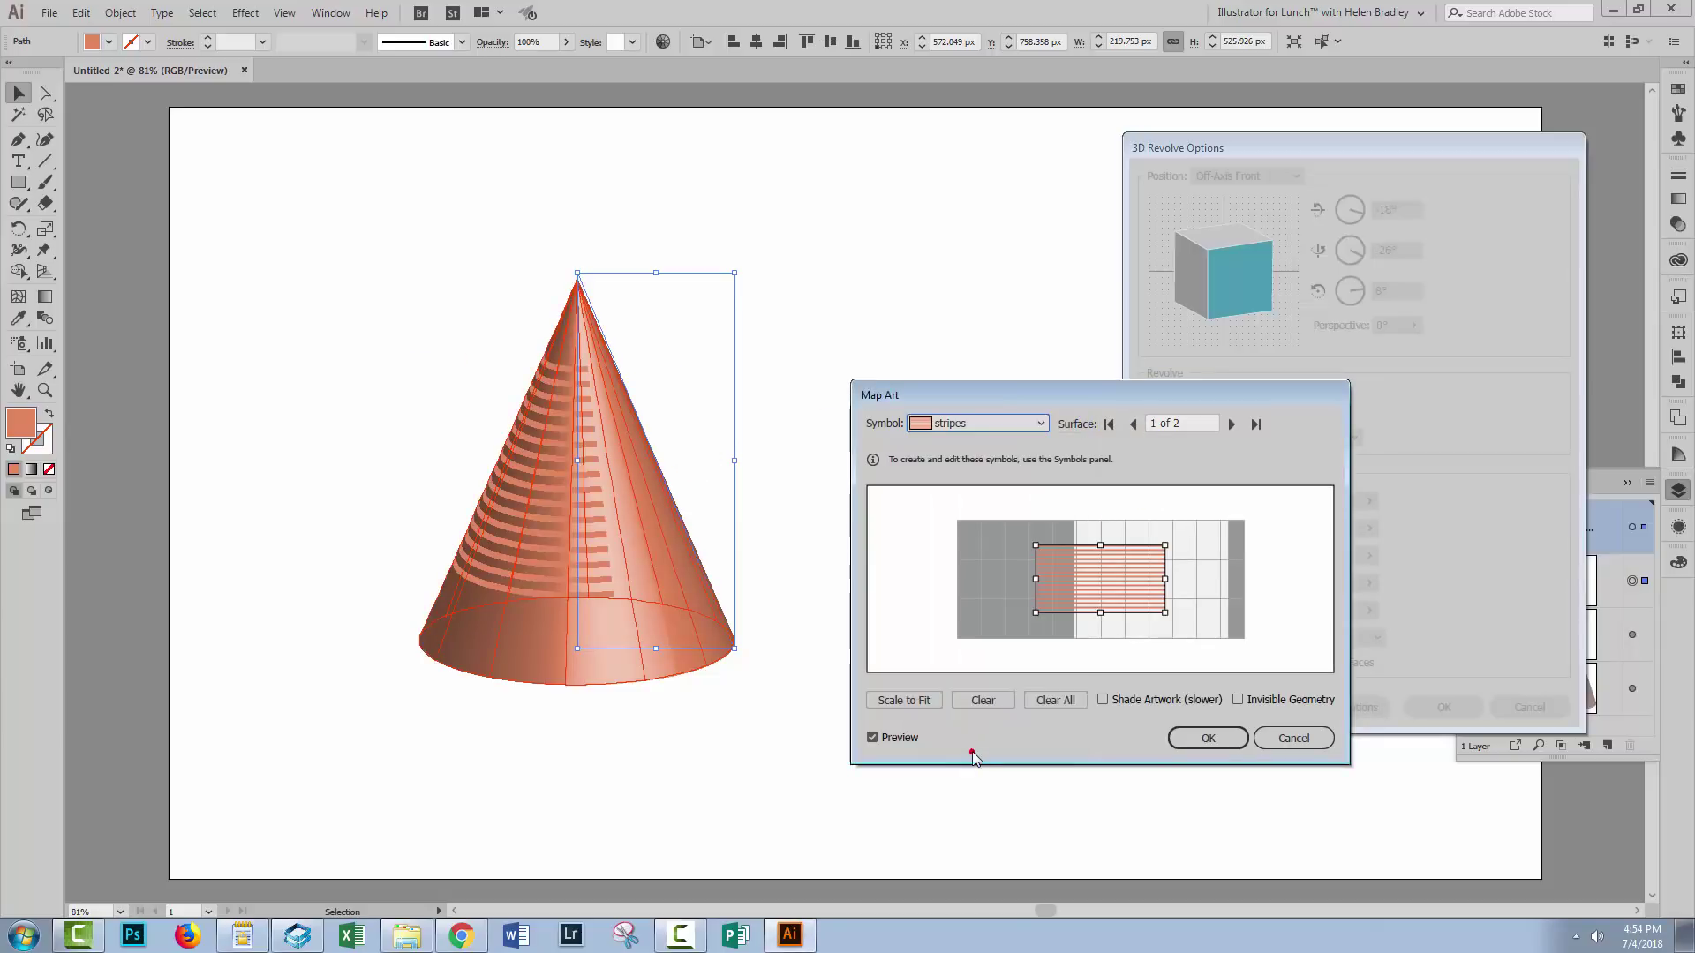
{"action": "left_click", "coordinate": [915, 703]}
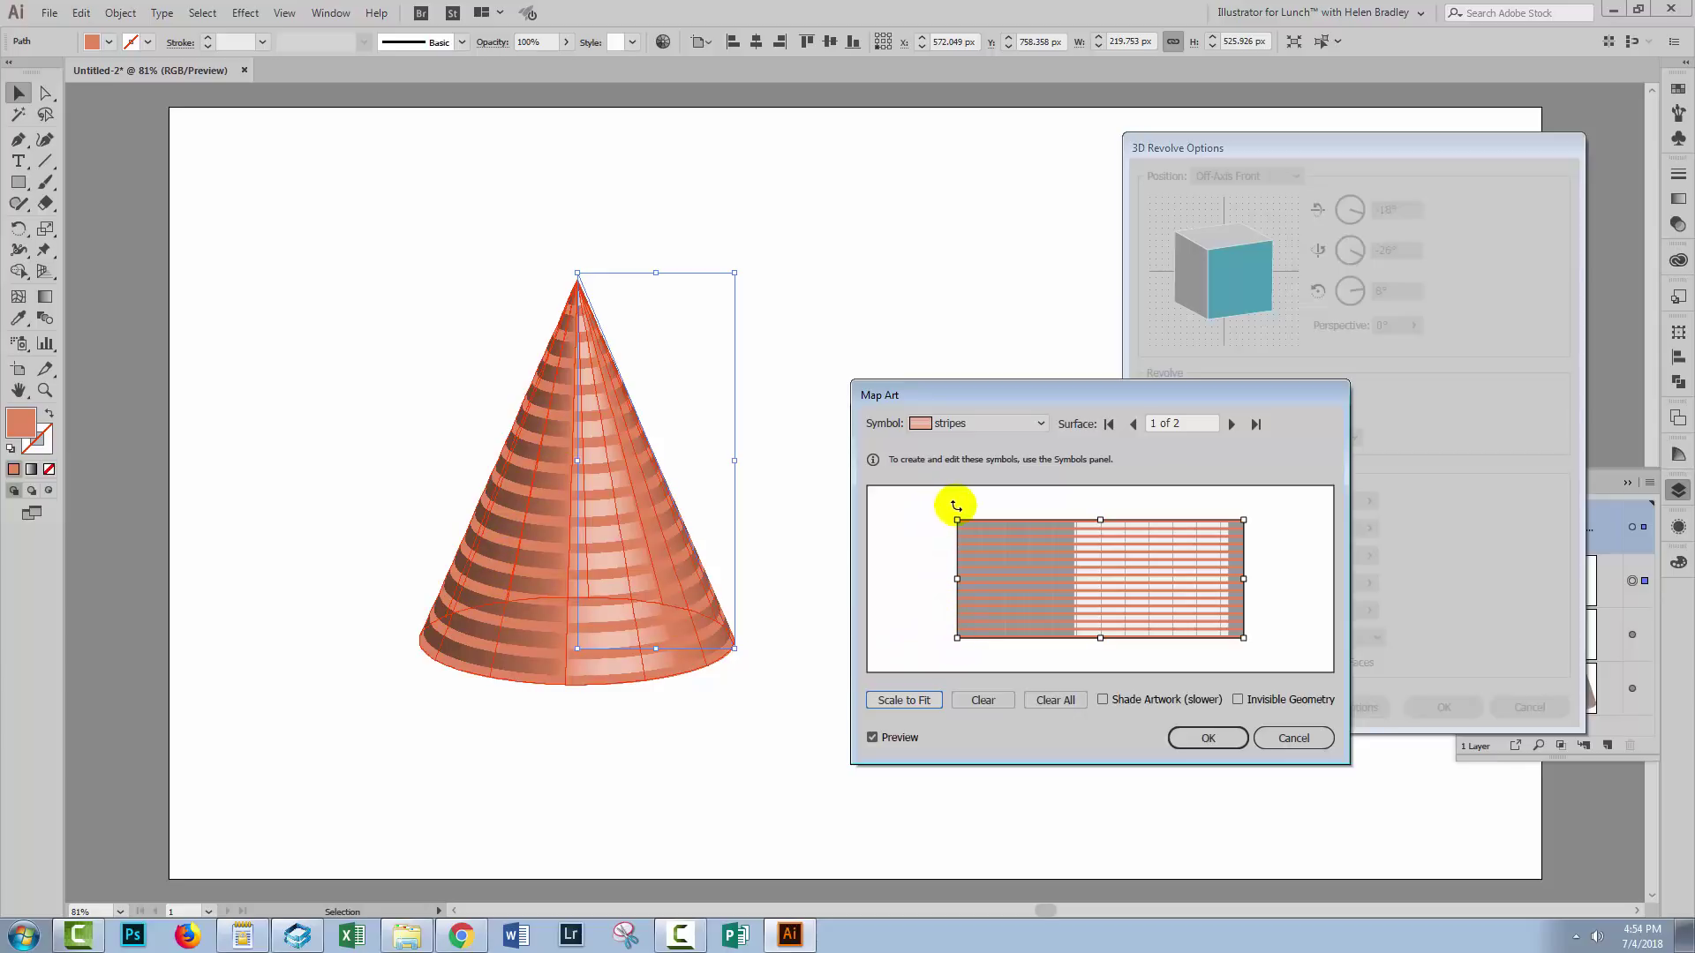
Enlarge the Map Art dialog and stretch the stripes artwork outward over the surface
{"action": "left_click_drag", "start_coordinate": [968, 380], "coordinate": [978, 117]}
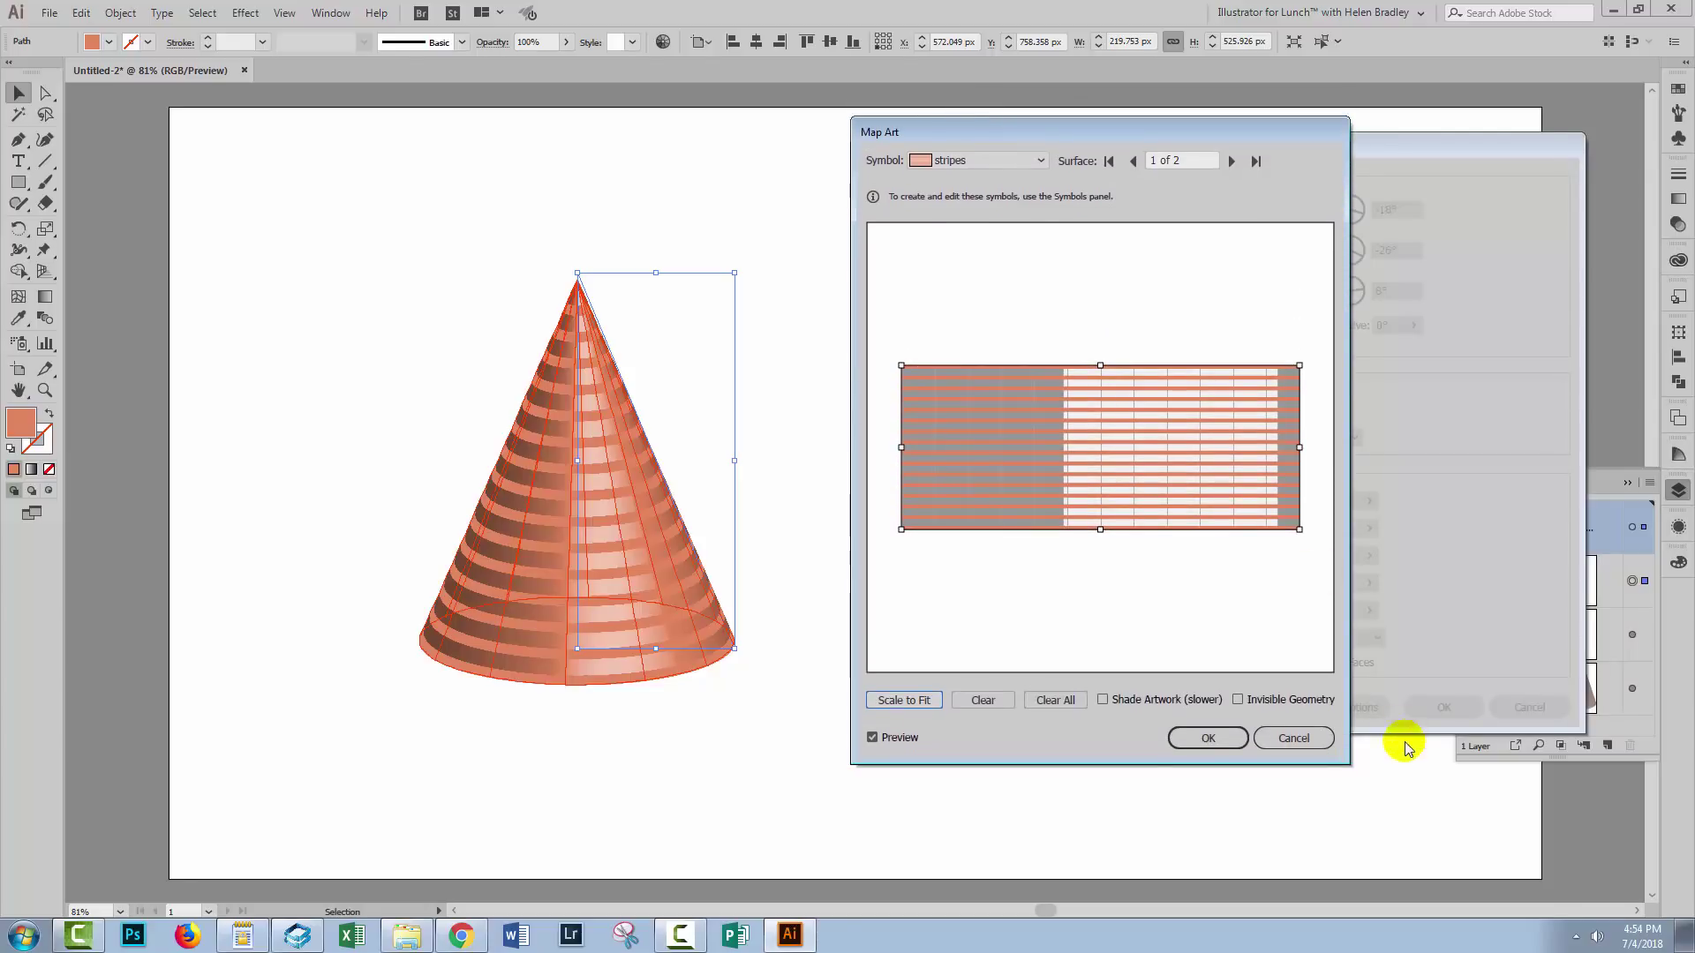
{"action": "left_click_drag", "start_coordinate": [1348, 764], "coordinate": [1555, 865]}
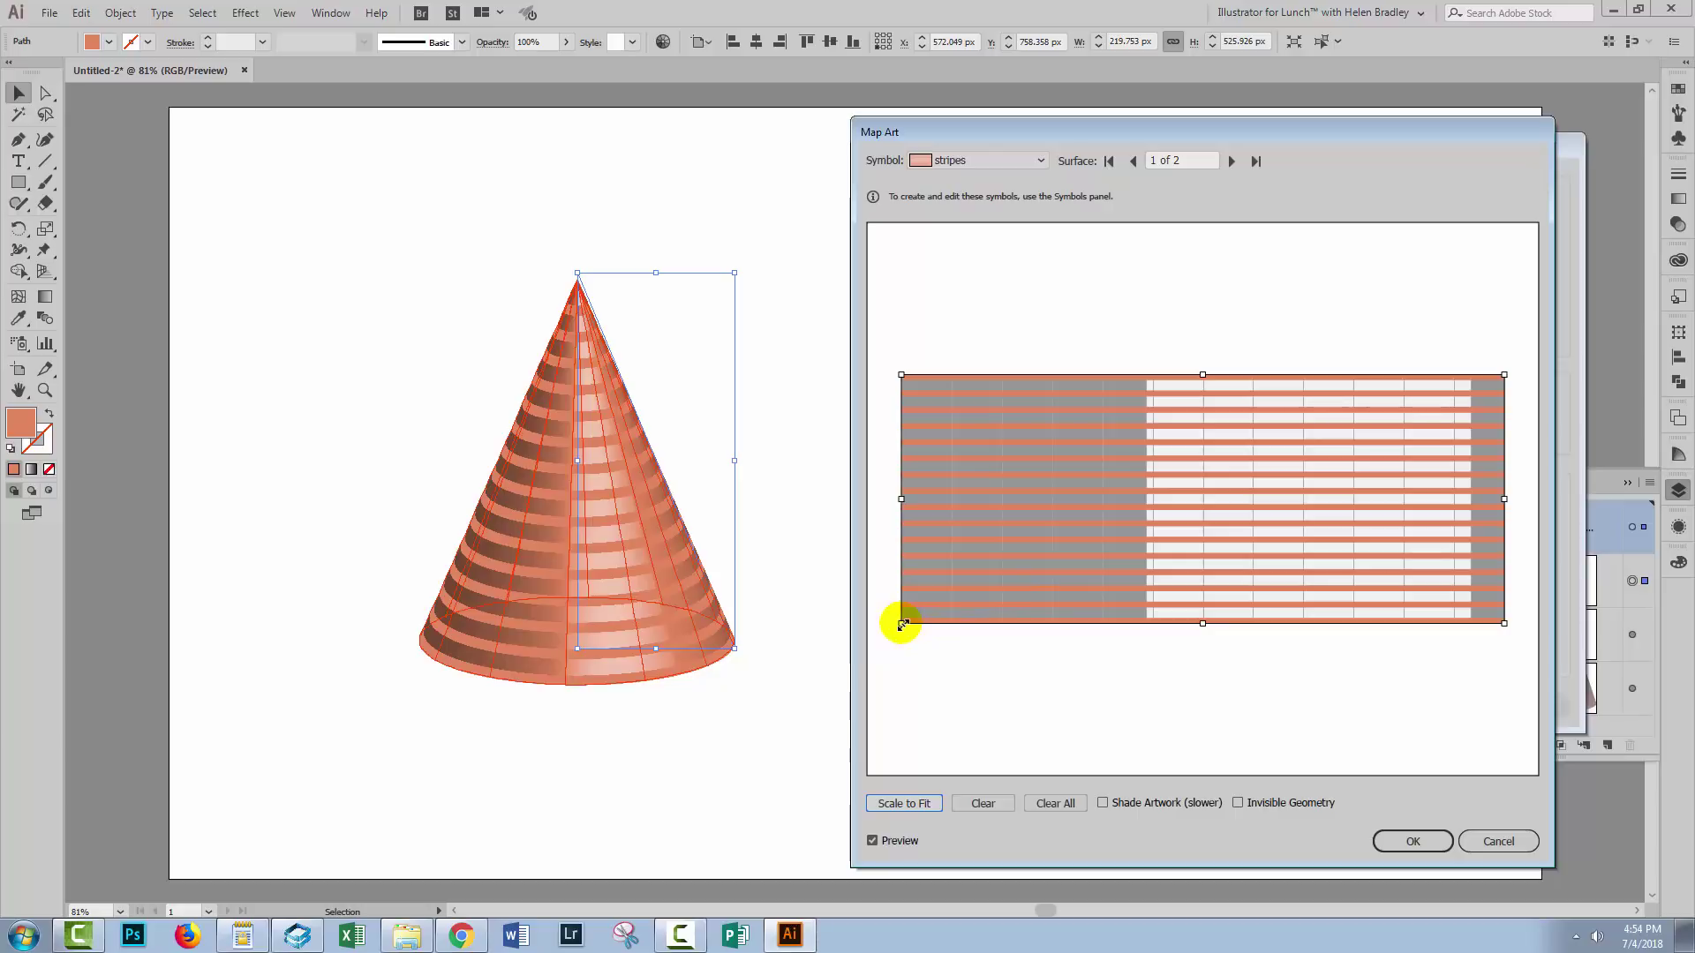
{"action": "left_click_drag", "start_coordinate": [902, 624], "coordinate": [876, 643]}
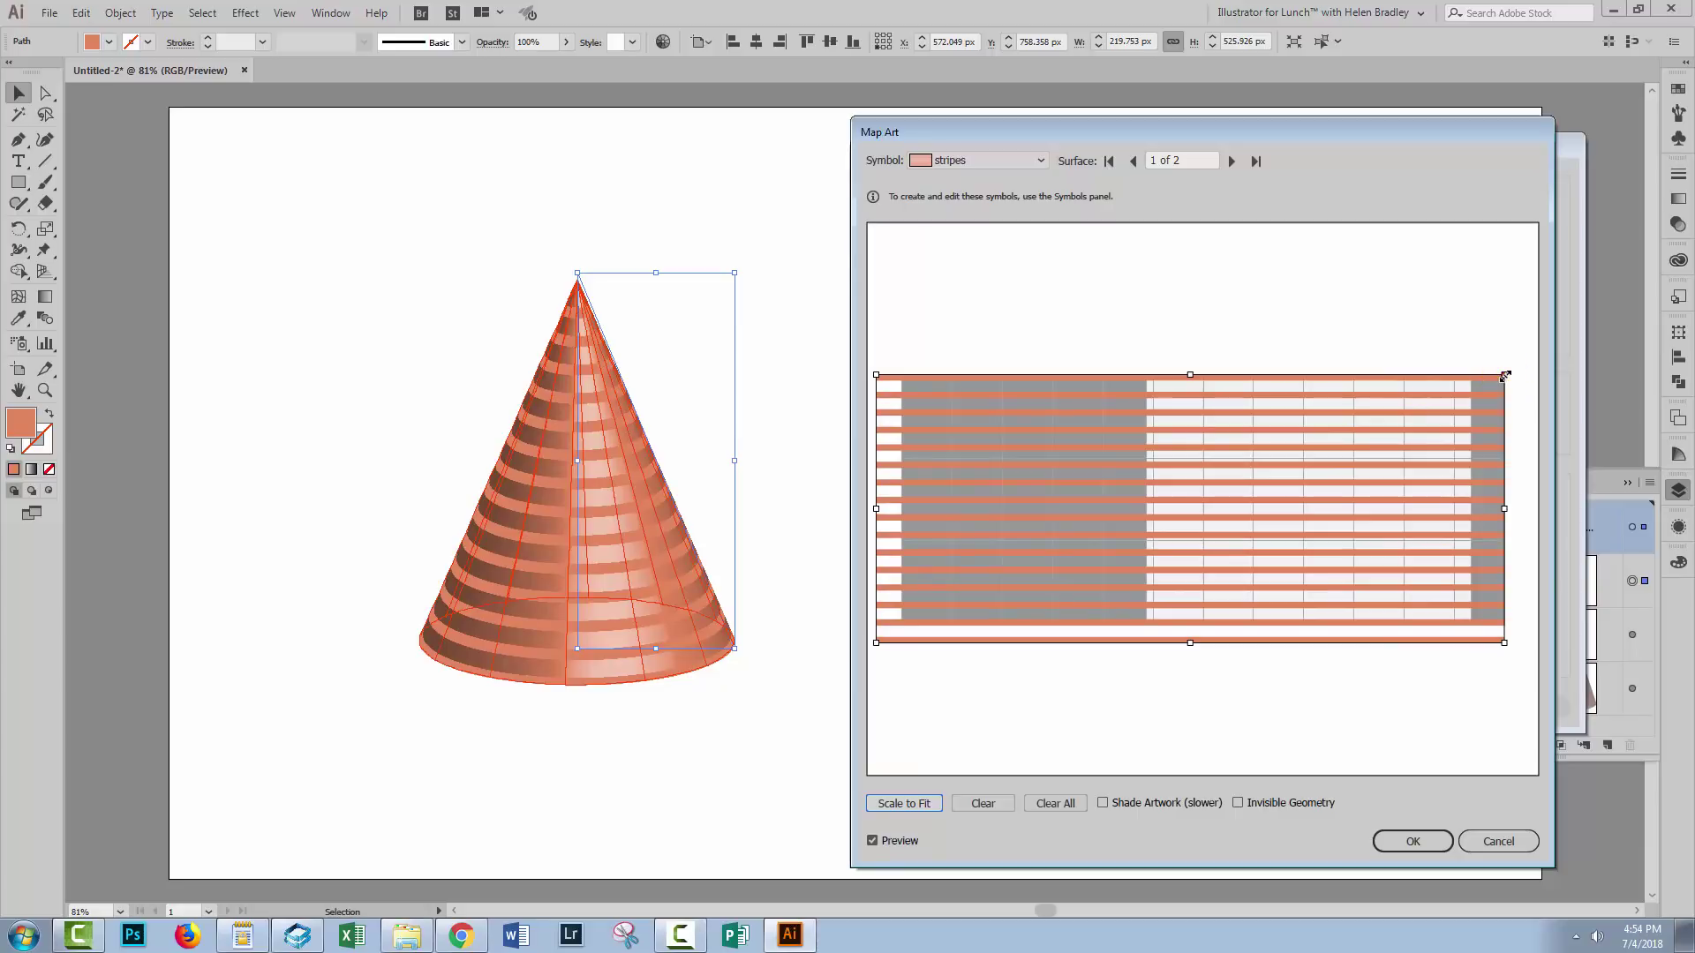
{"action": "left_click_drag", "start_coordinate": [1502, 373], "coordinate": [1177, 473]}
{"action": "left_click", "coordinate": [1476, 421]}
Scale, rotate and shift the stripes diagonally so they spiral, then accept Map Art
{"action": "left_click", "coordinate": [1191, 473]}
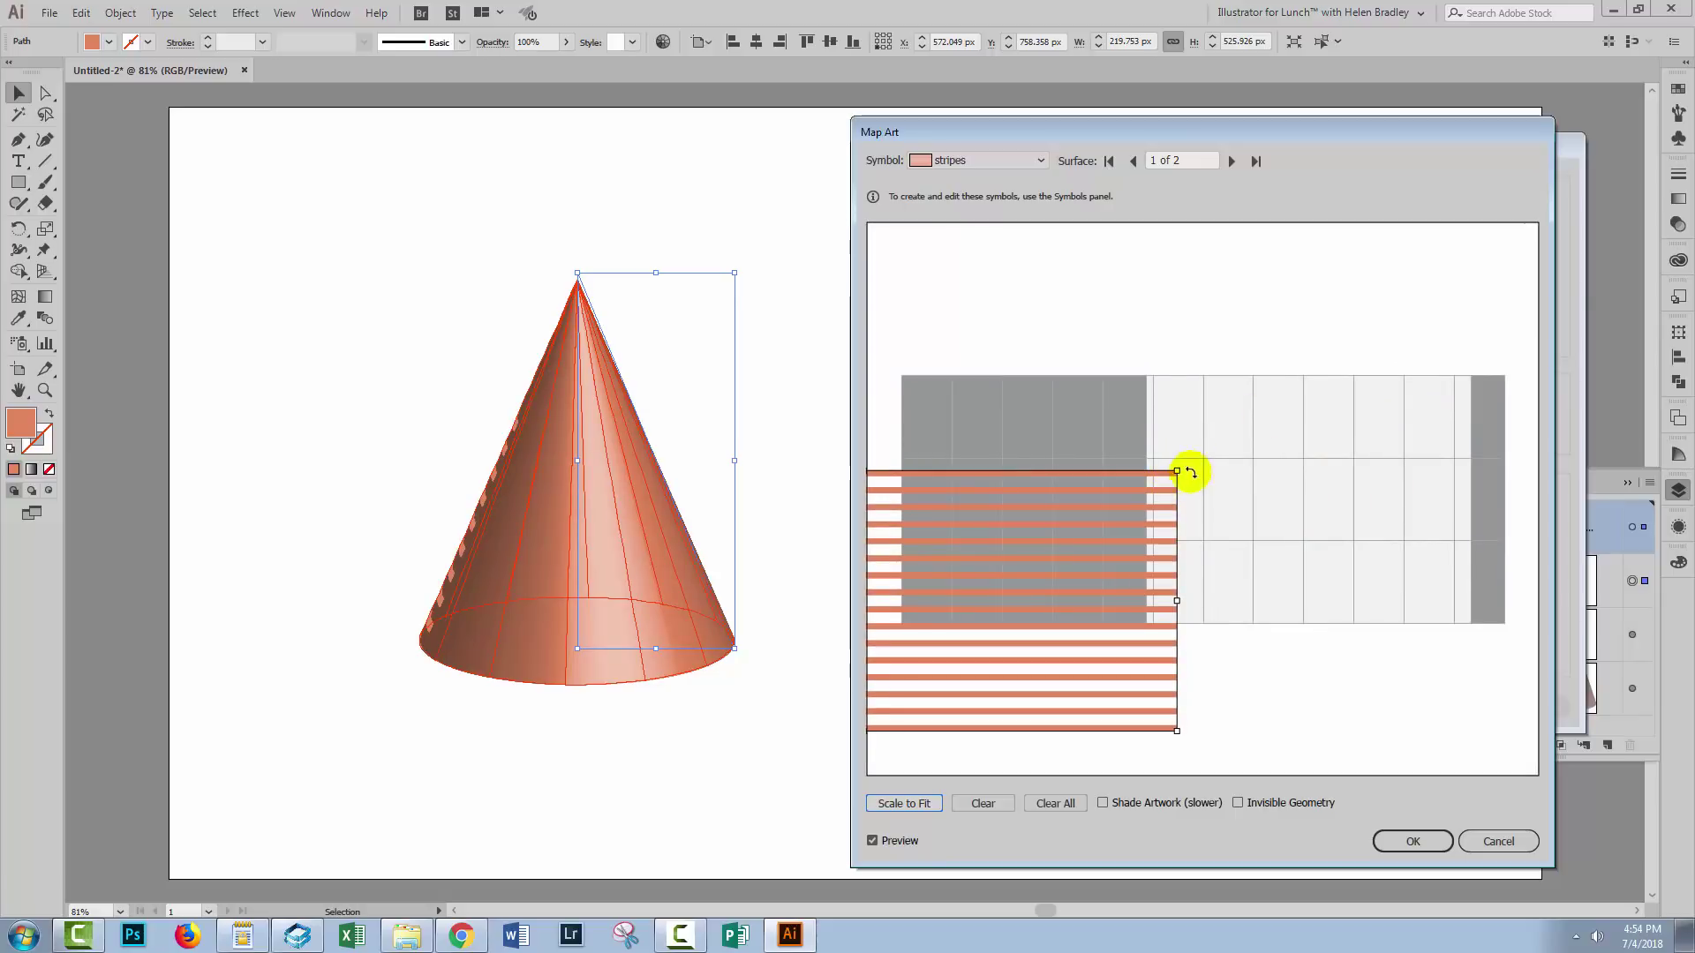
{"action": "left_click_drag", "start_coordinate": [1176, 473], "coordinate": [1483, 276]}
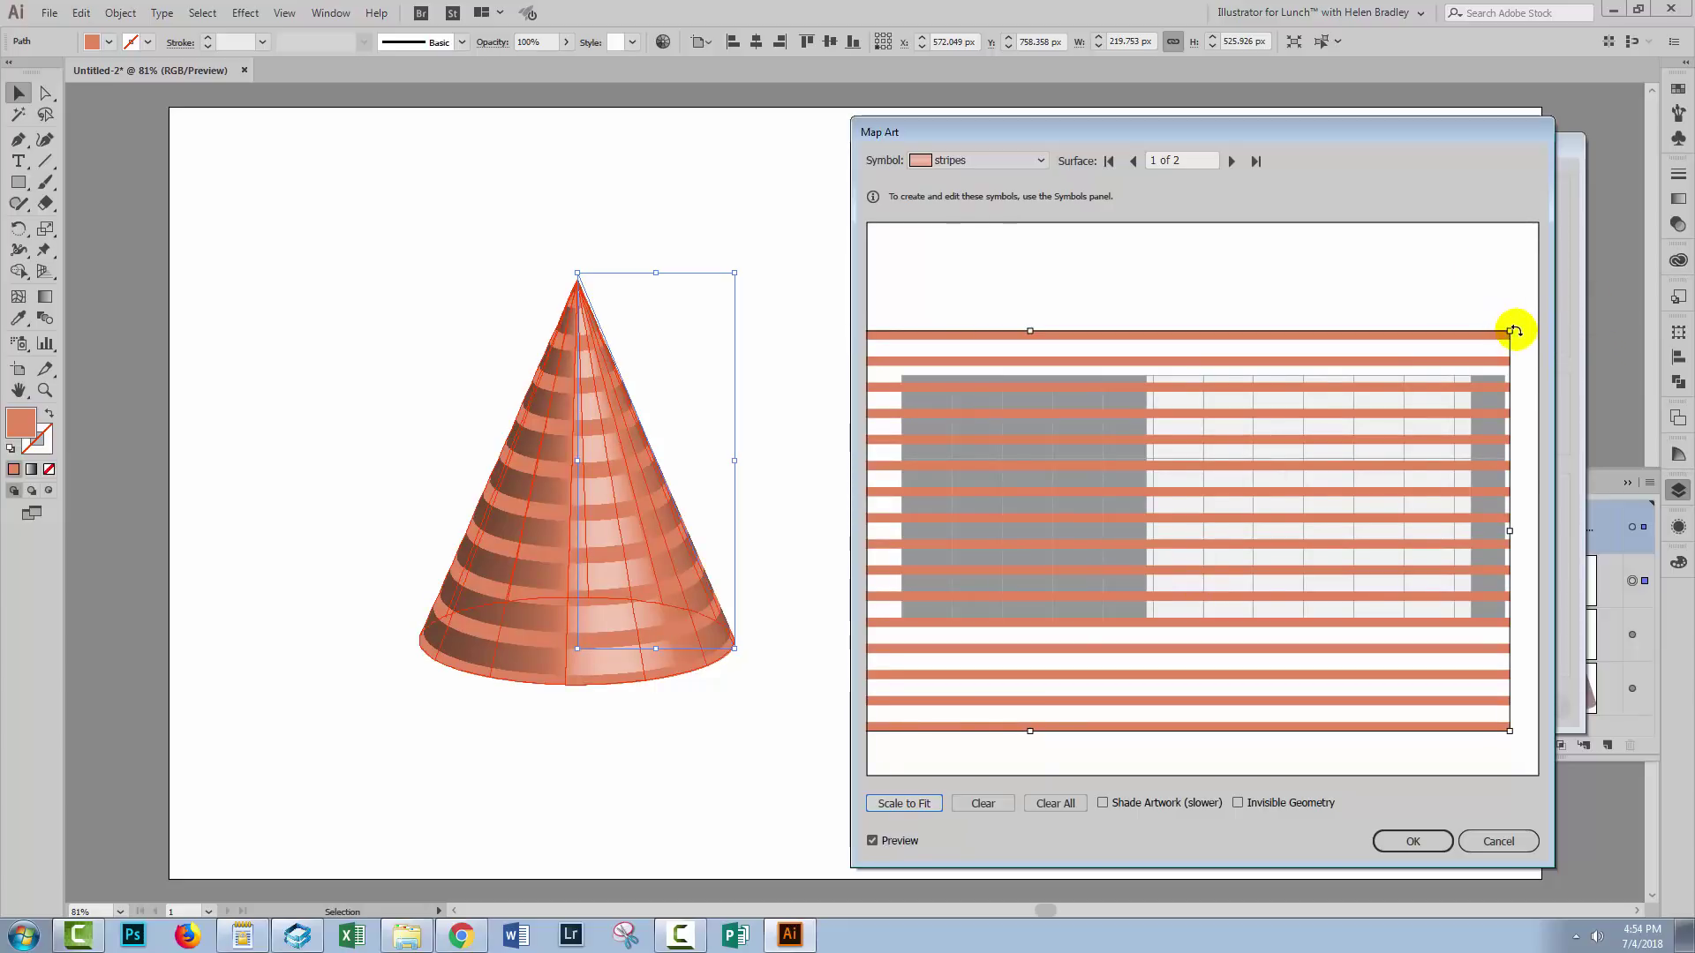
{"action": "left_click_drag", "start_coordinate": [1515, 331], "coordinate": [1501, 242]}
{"action": "left_click_drag", "start_coordinate": [1244, 526], "coordinate": [1268, 519]}
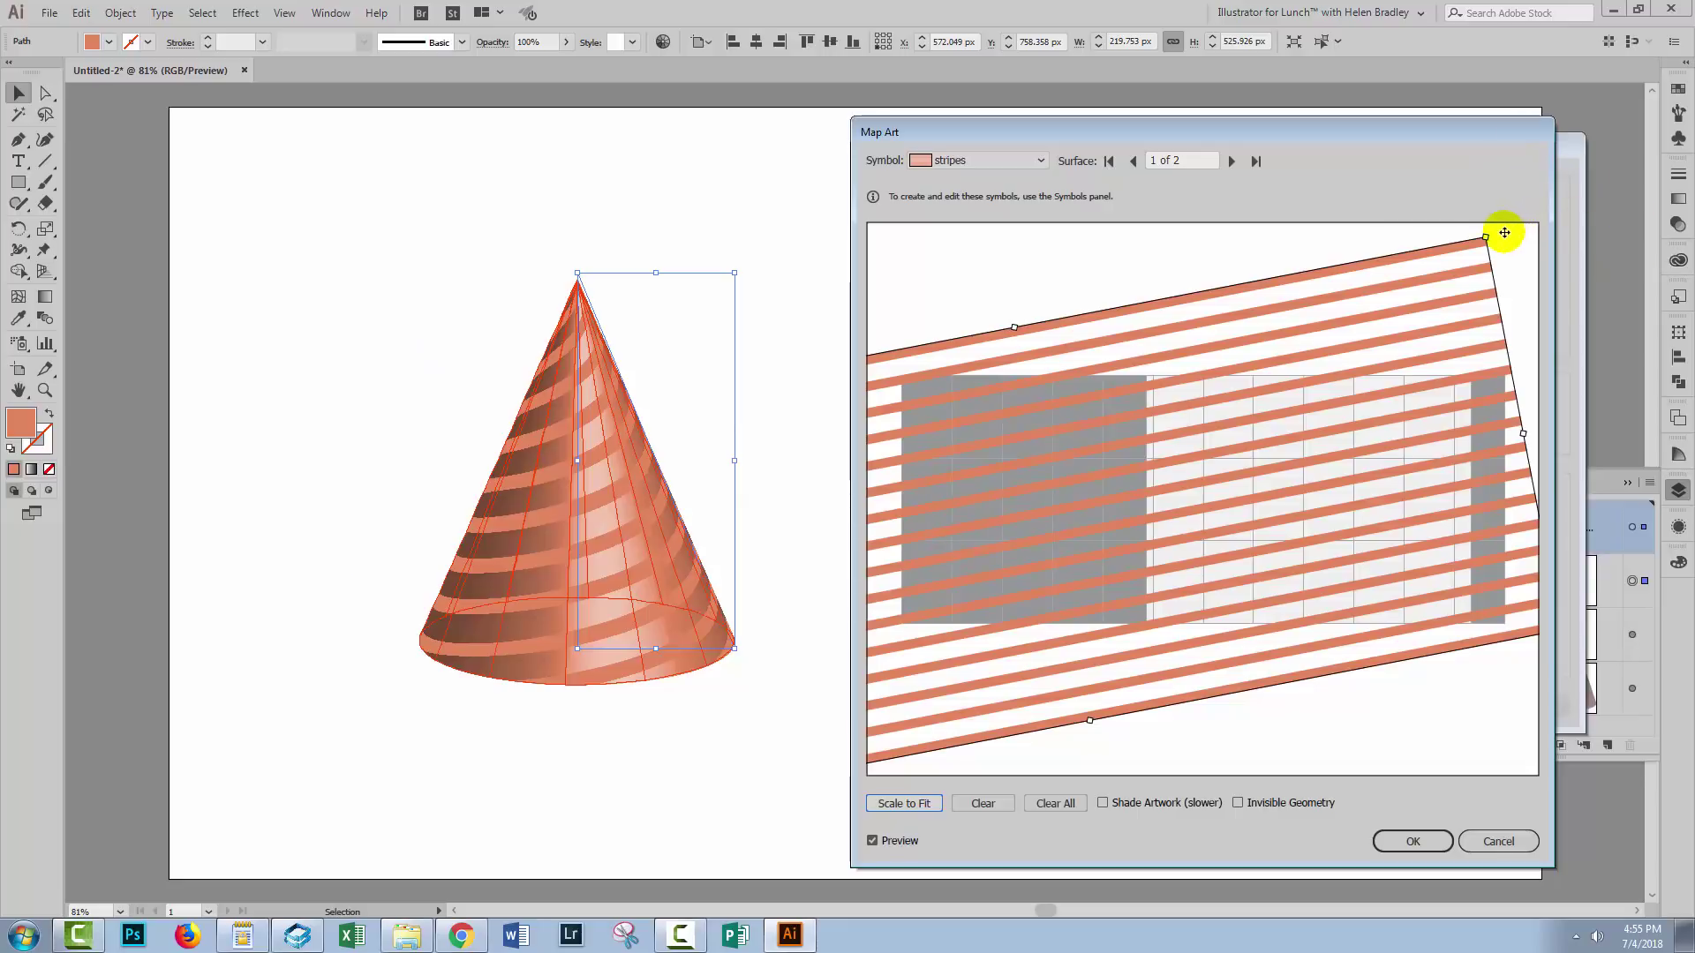
{"action": "left_click_drag", "start_coordinate": [1498, 230], "coordinate": [1458, 241]}
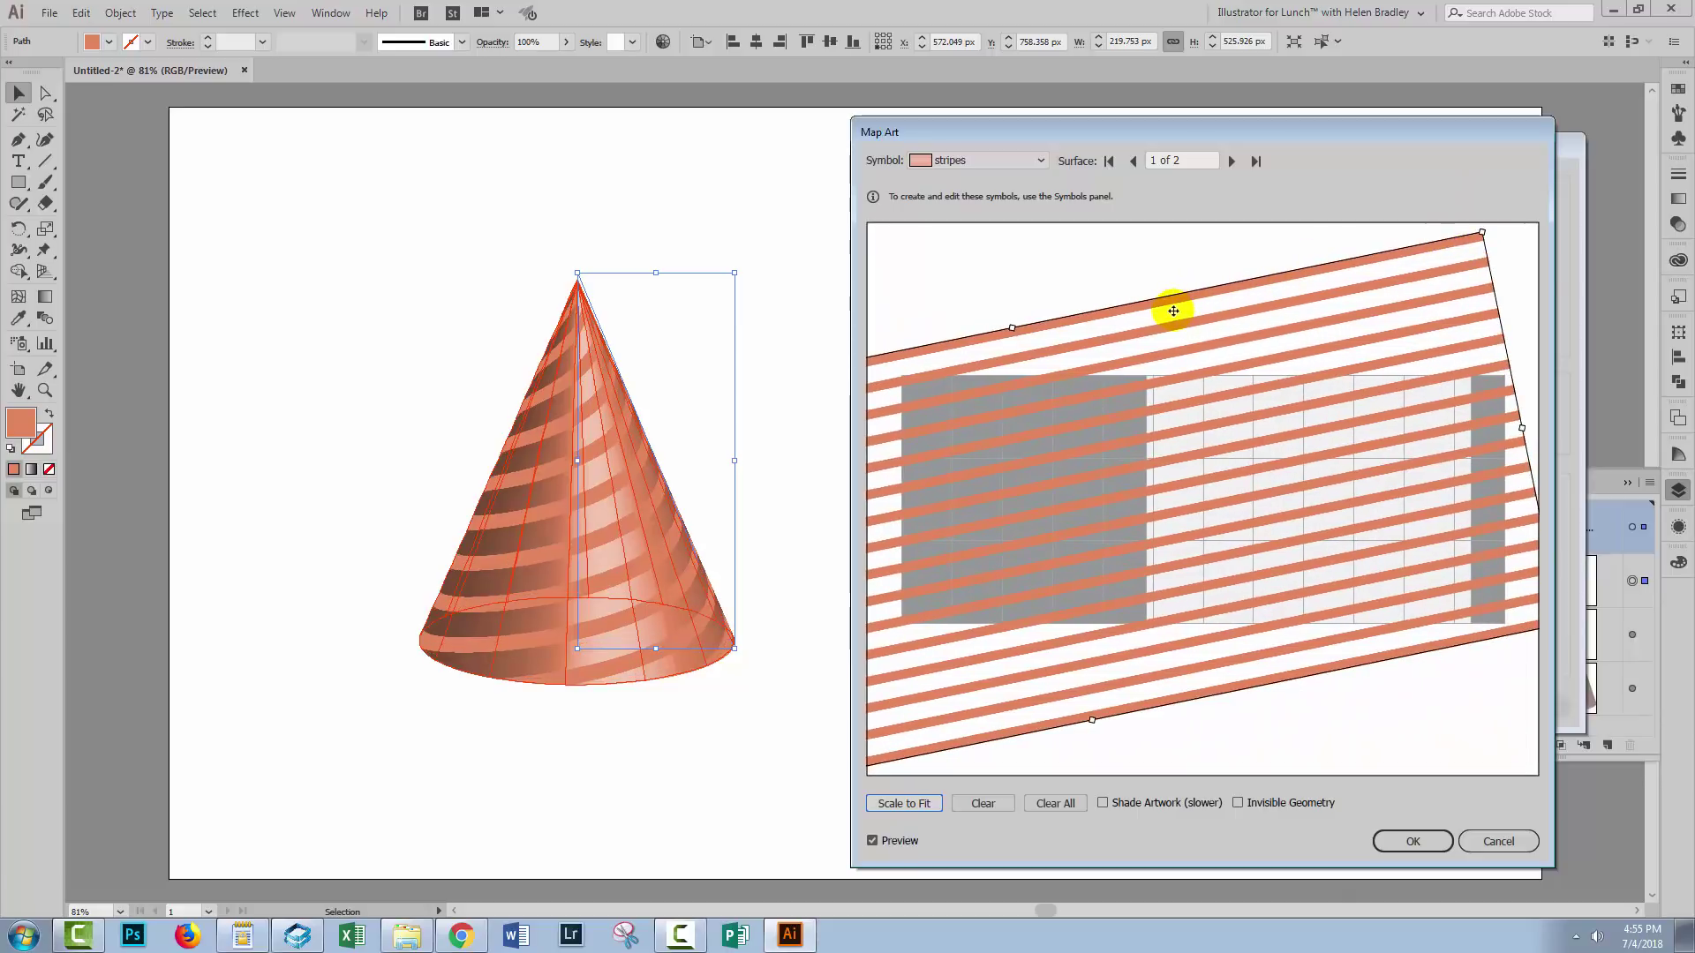
{"action": "left_click_drag", "start_coordinate": [1150, 307], "coordinate": [1158, 327]}
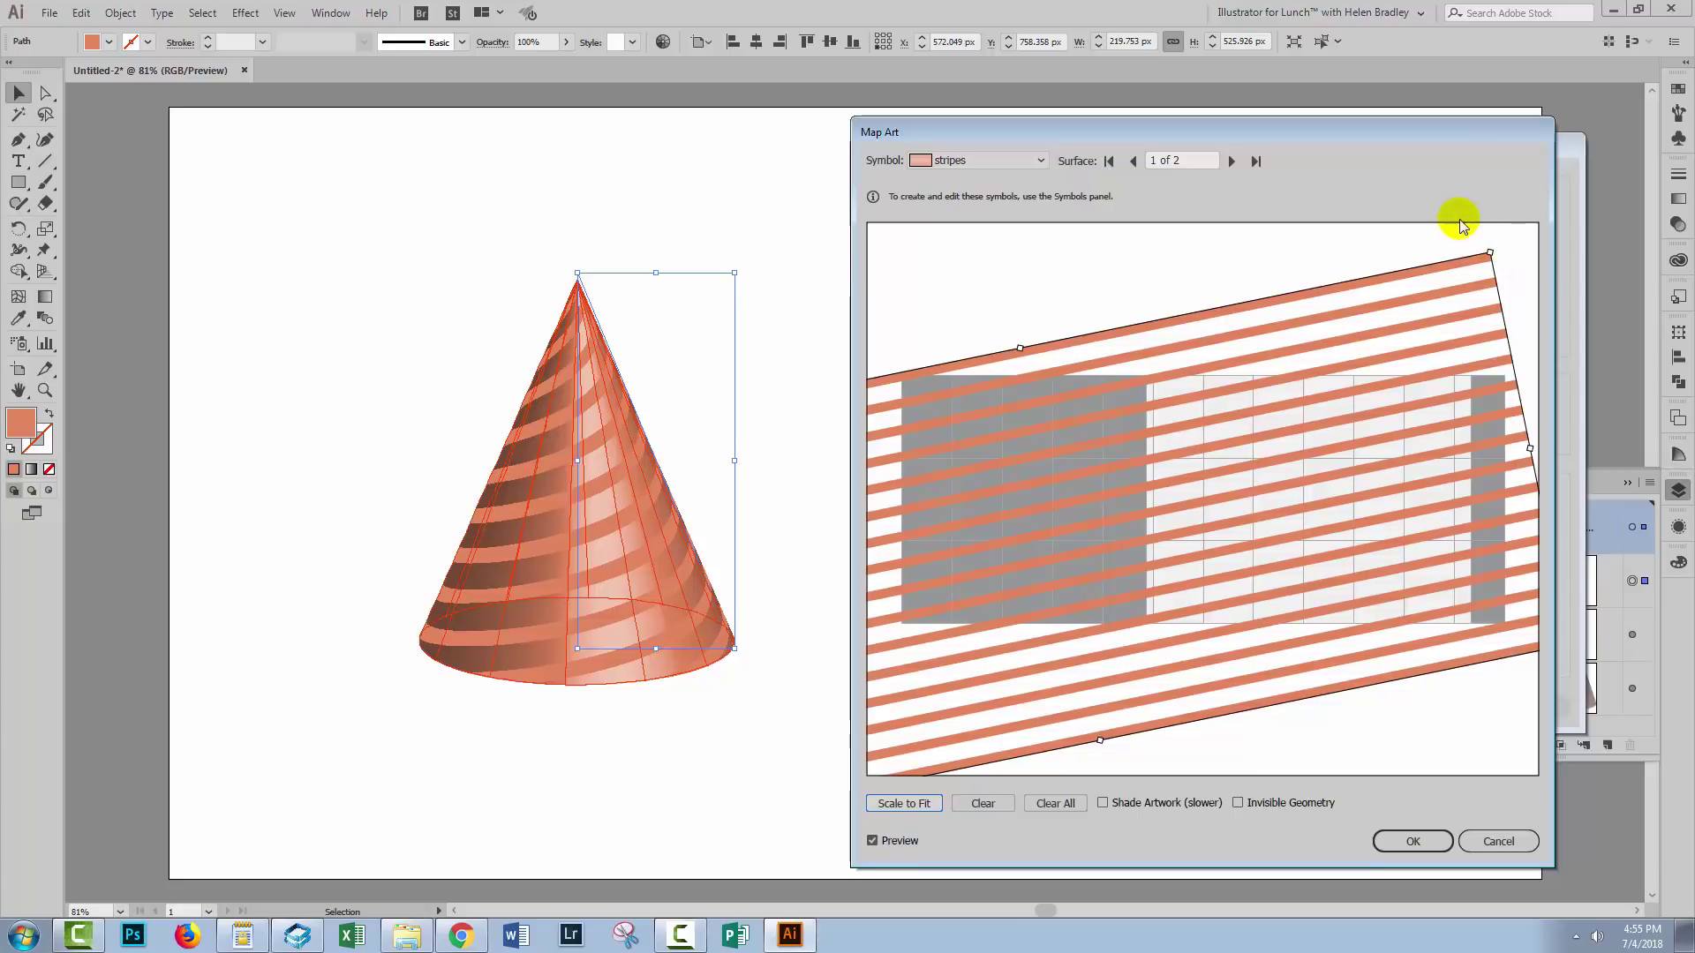
{"action": "left_click_drag", "start_coordinate": [1501, 249], "coordinate": [1461, 220]}
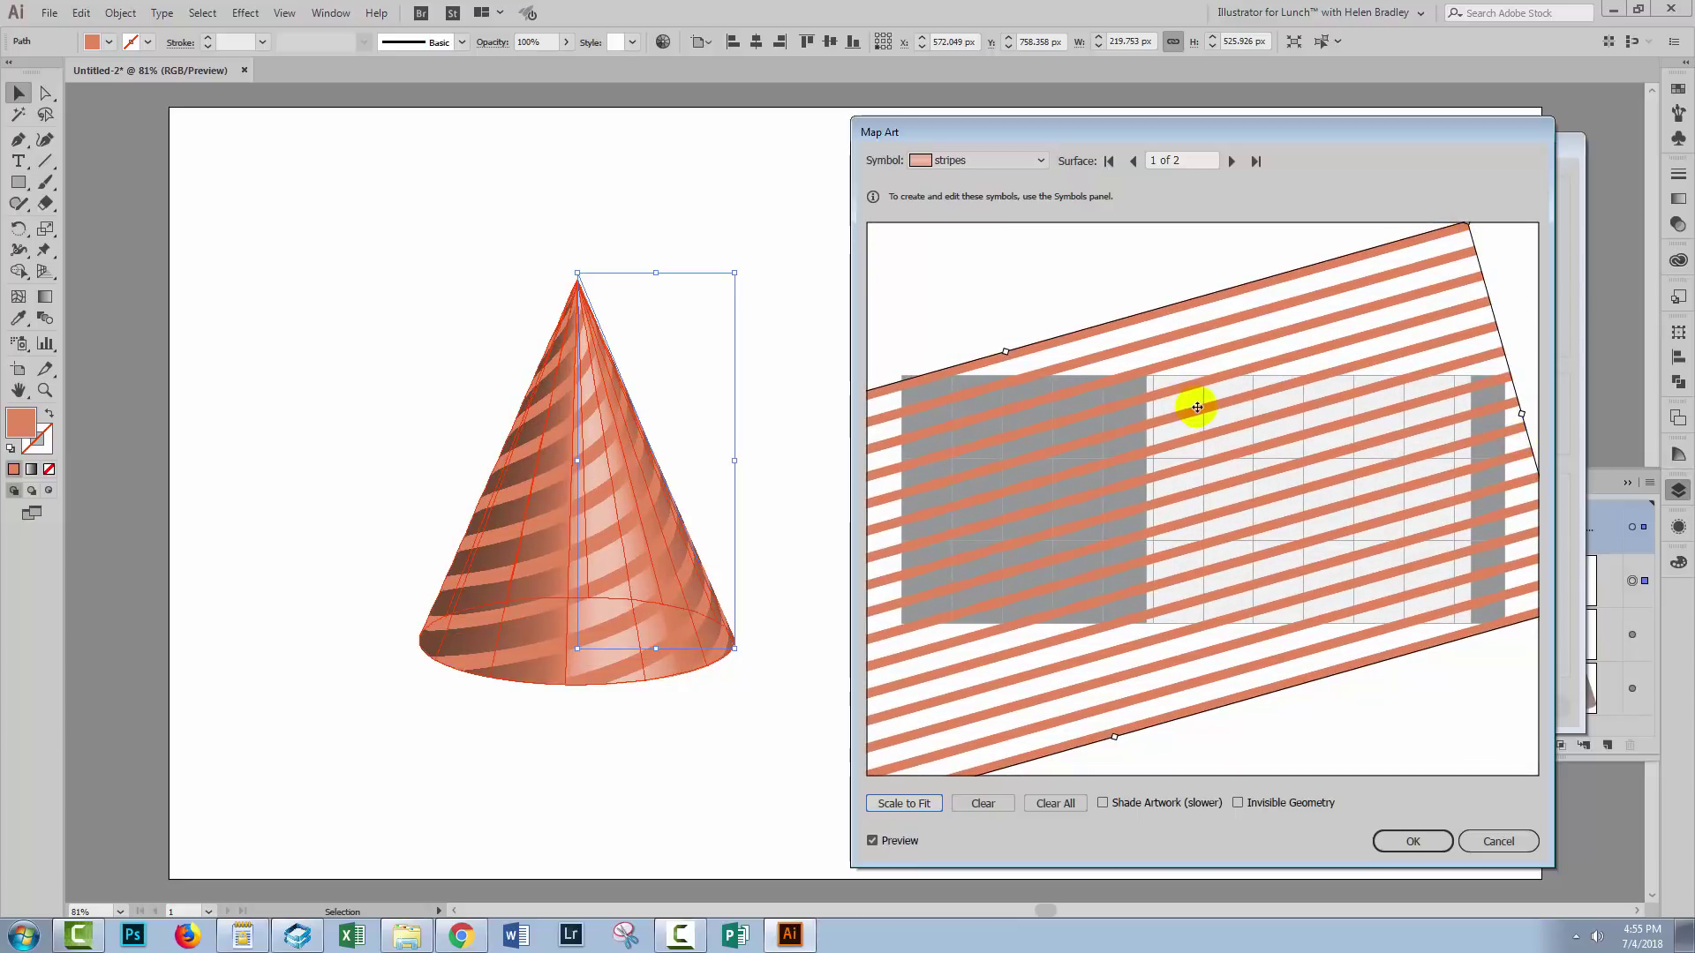
{"action": "left_click_drag", "start_coordinate": [1197, 407], "coordinate": [1214, 383]}
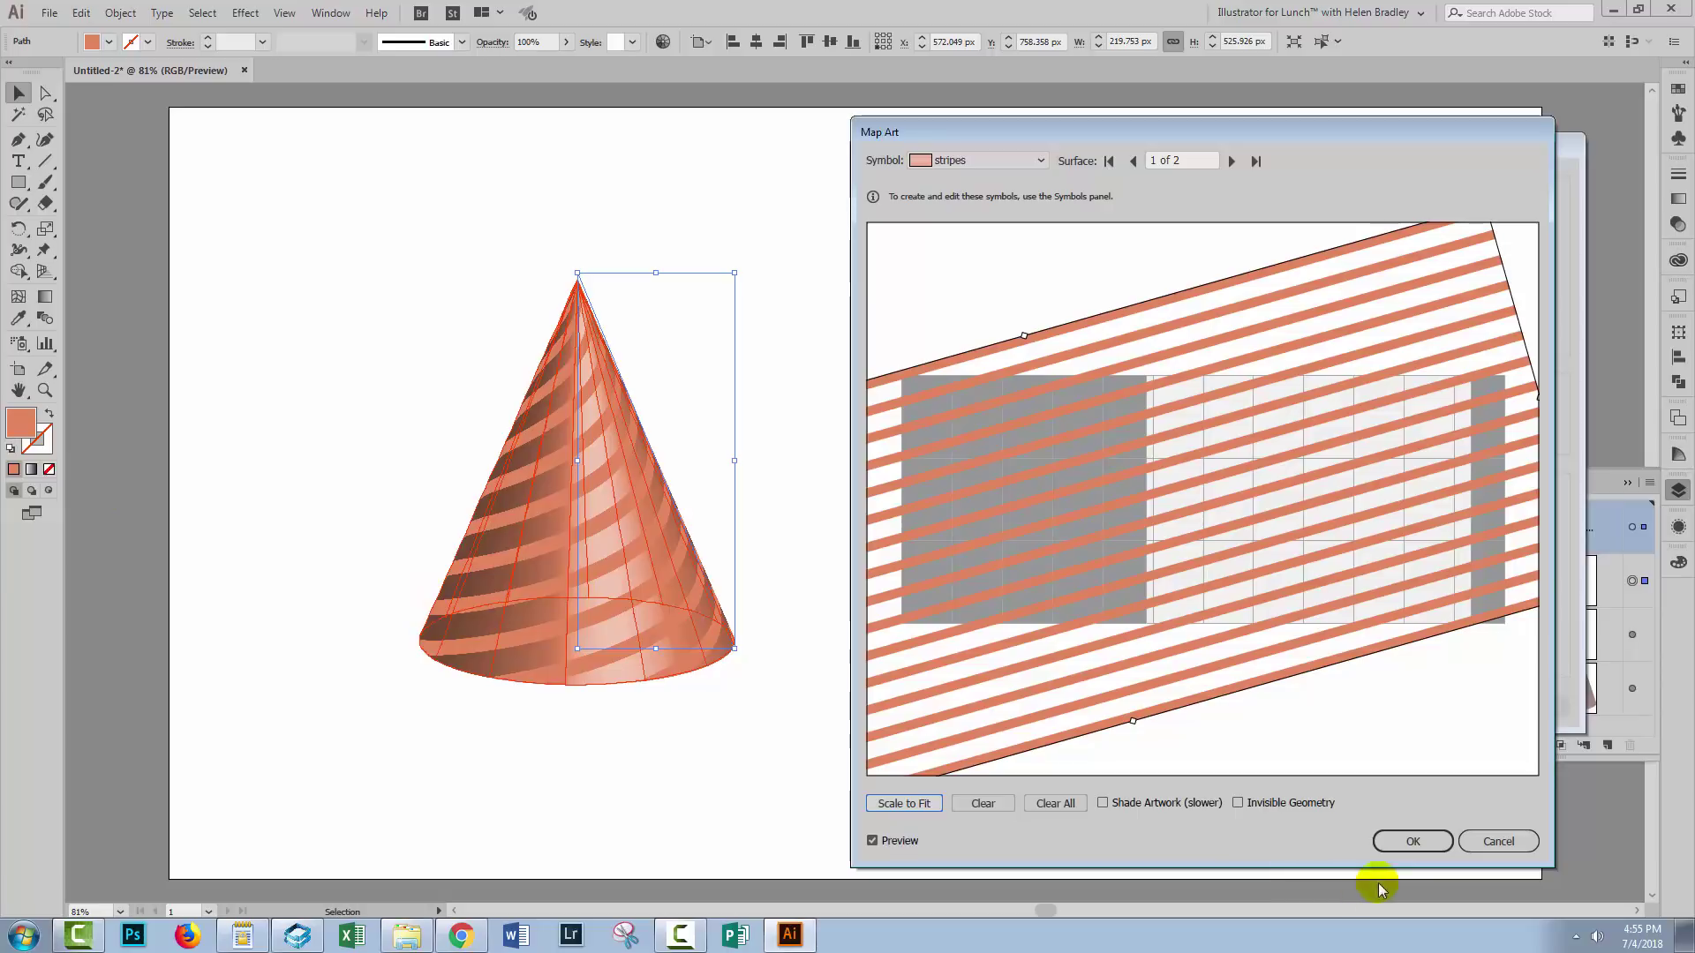
{"action": "left_click", "coordinate": [1403, 843]}
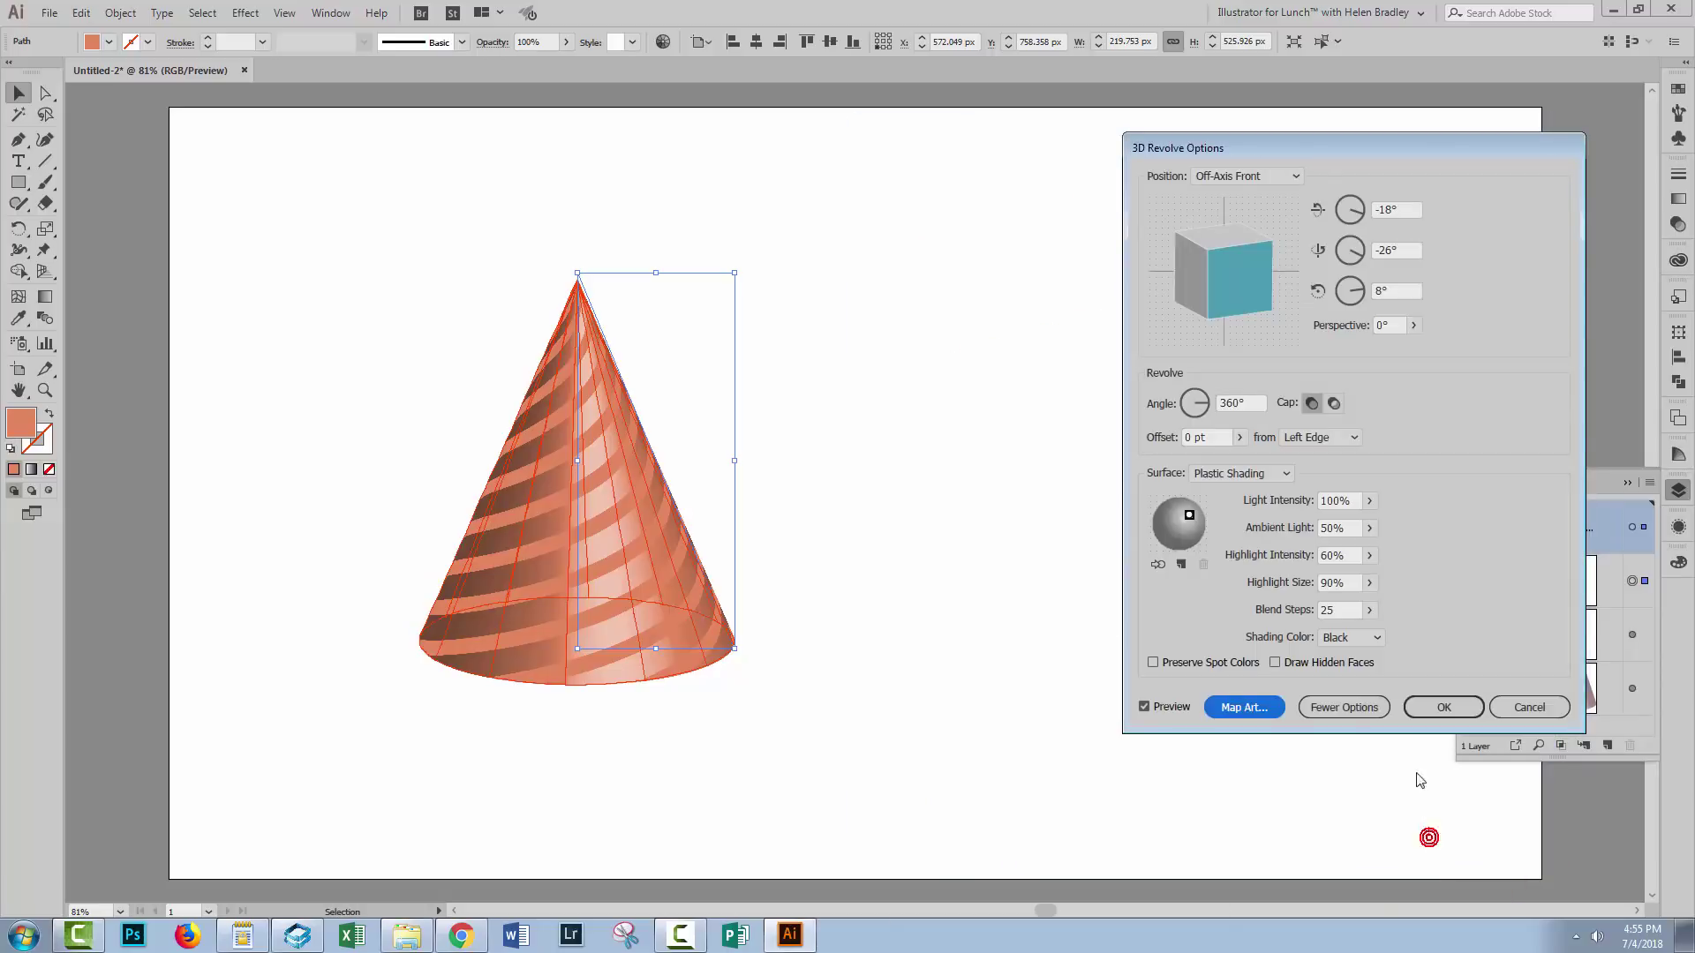
Apply the 3D Revolve with mapped stripes and check the effect in the Appearance panel
{"action": "left_click", "coordinate": [1431, 708]}
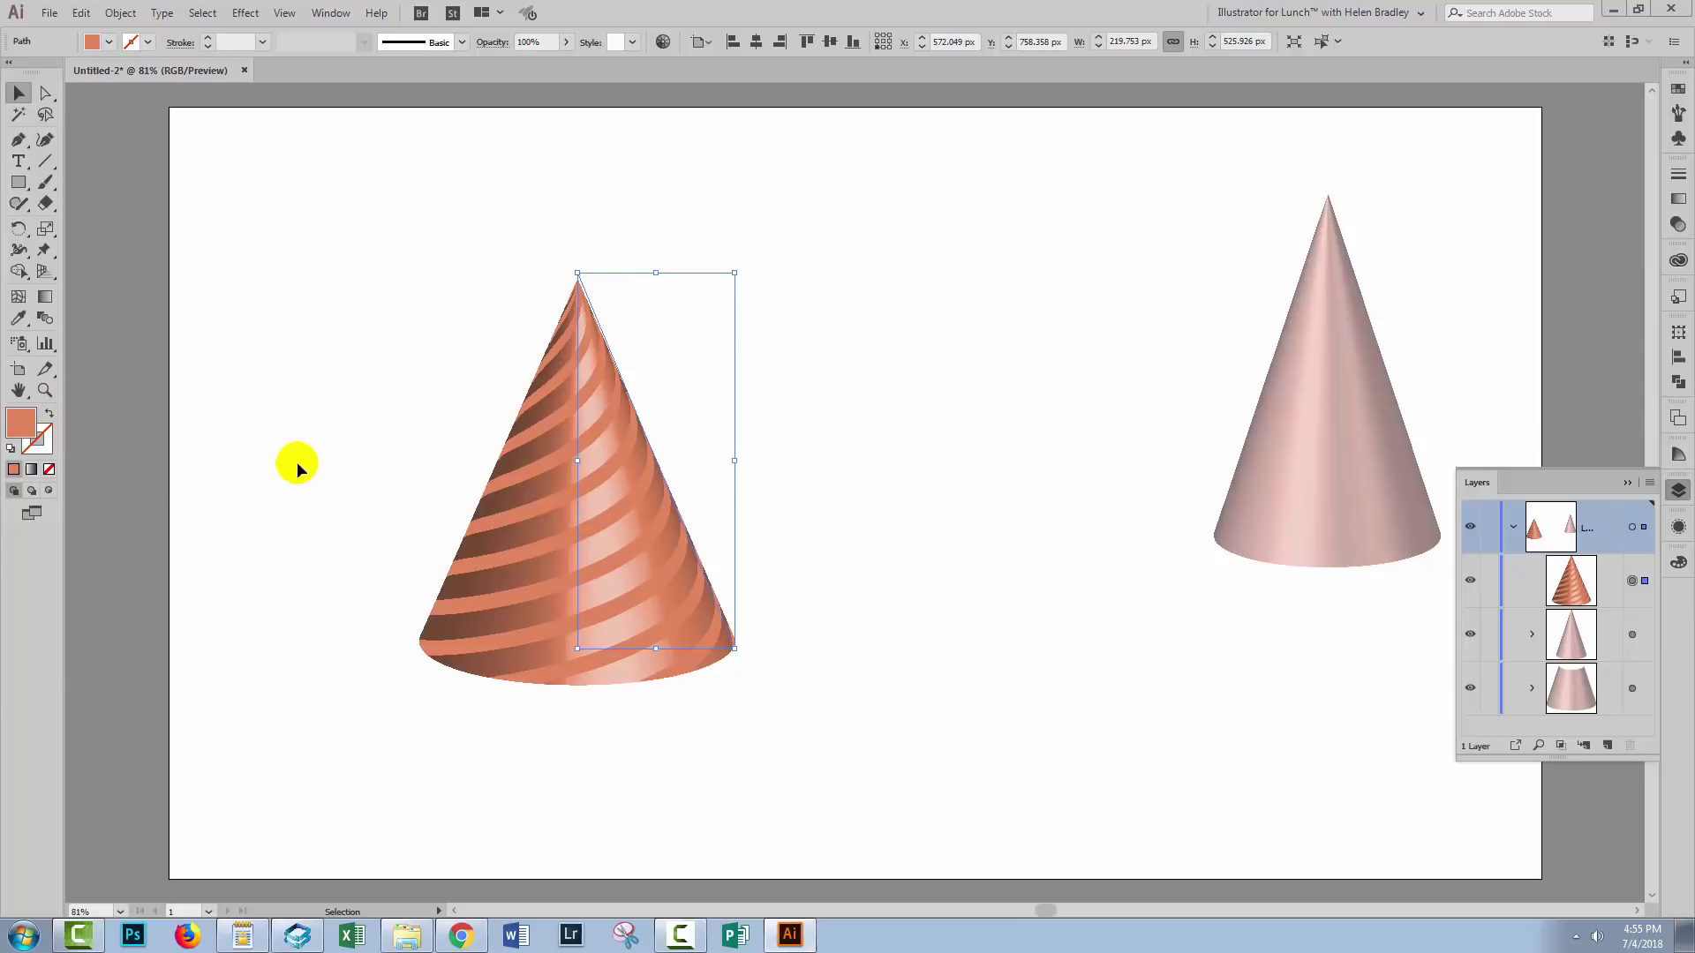
{"action": "left_click", "coordinate": [1679, 528]}
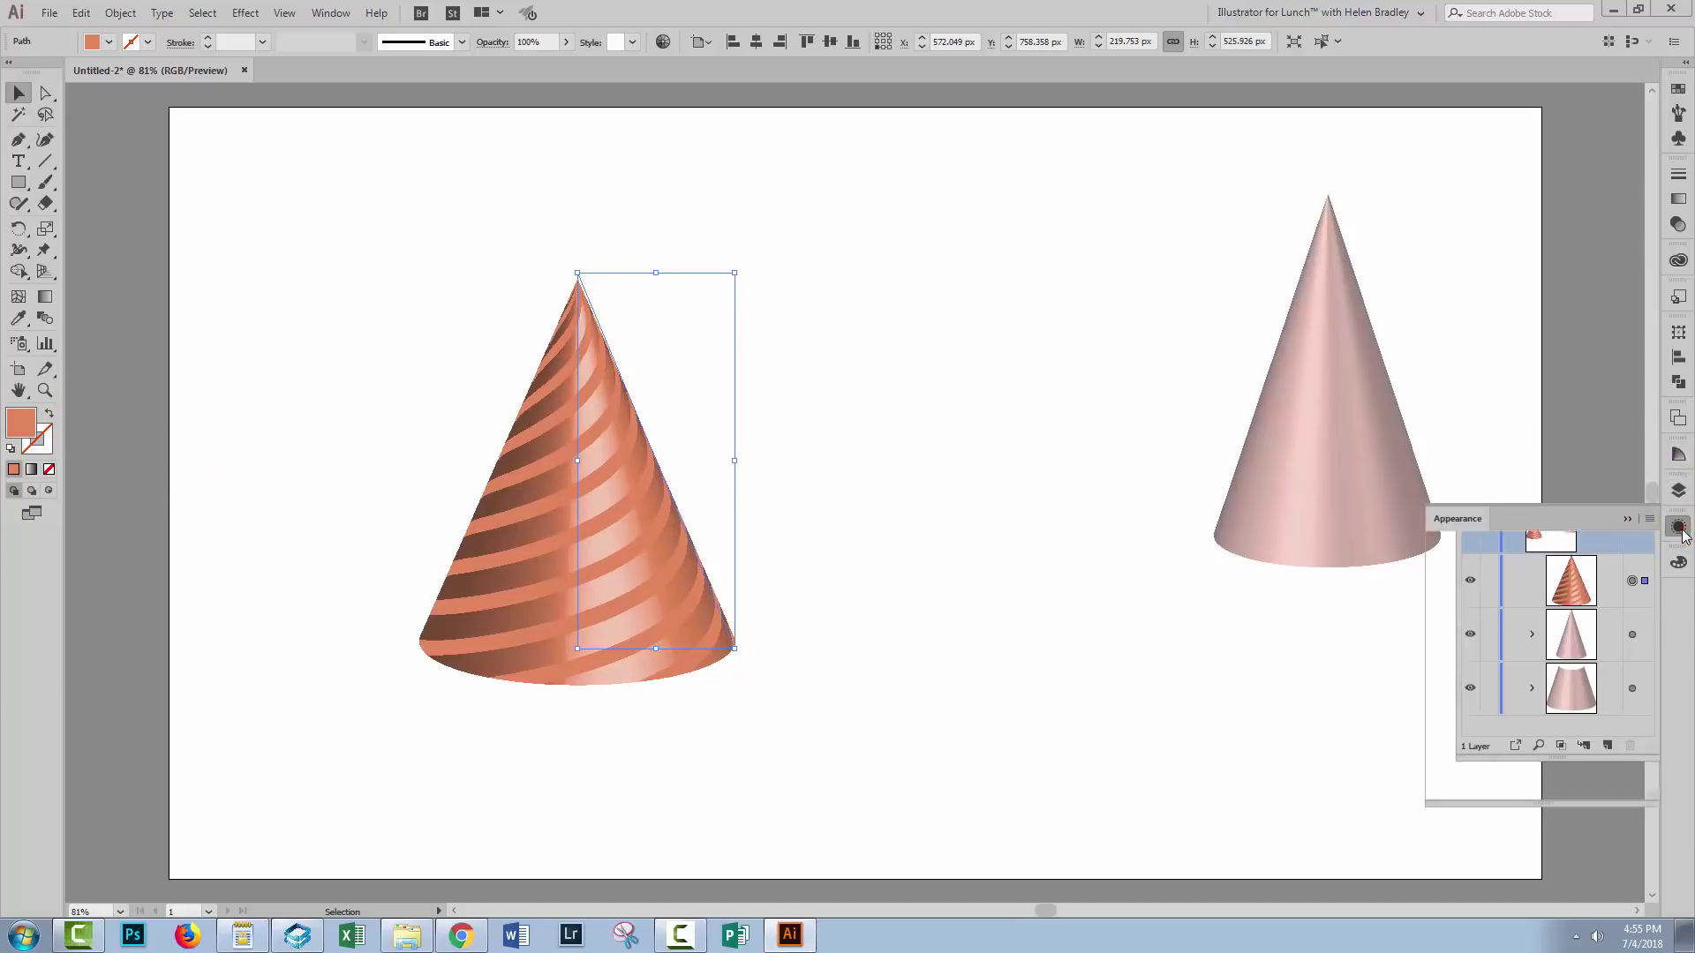
{"action": "mouse_move", "coordinate": [1494, 530]}
{"action": "left_mouse_down"}
{"action": "mouse_move", "coordinate": [1304, 526]}
{"action": "mouse_move", "coordinate": [888, 423]}
{"action": "left_mouse_up"}
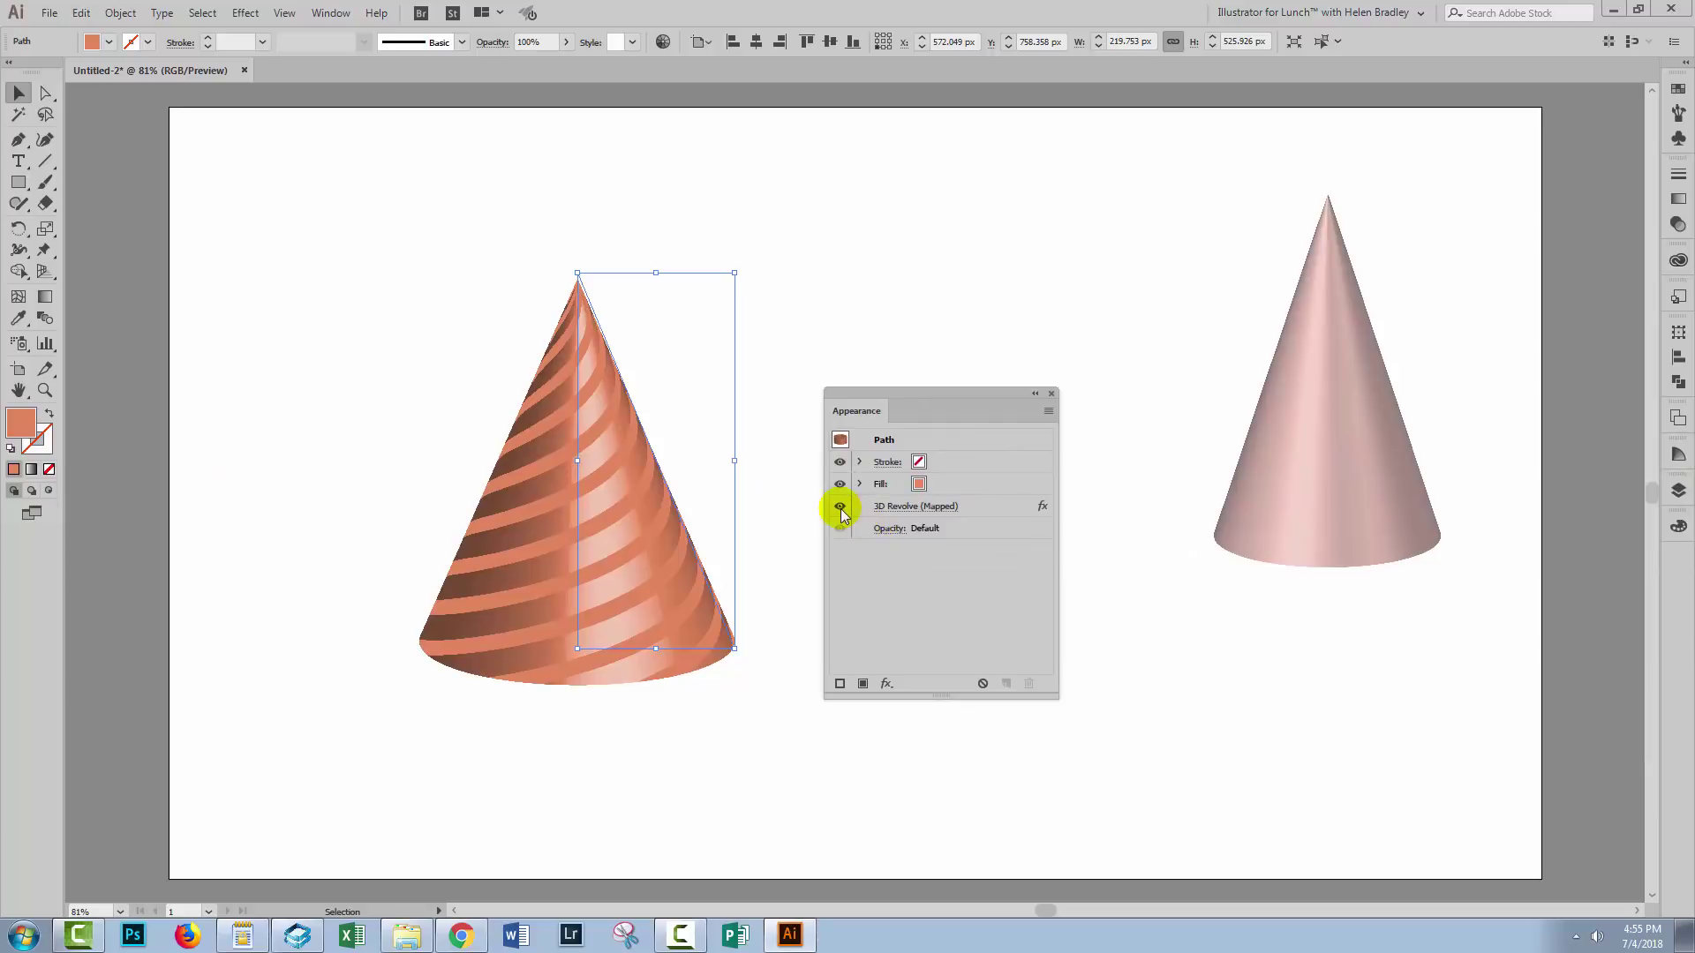
{"action": "left_click", "coordinate": [839, 507]}
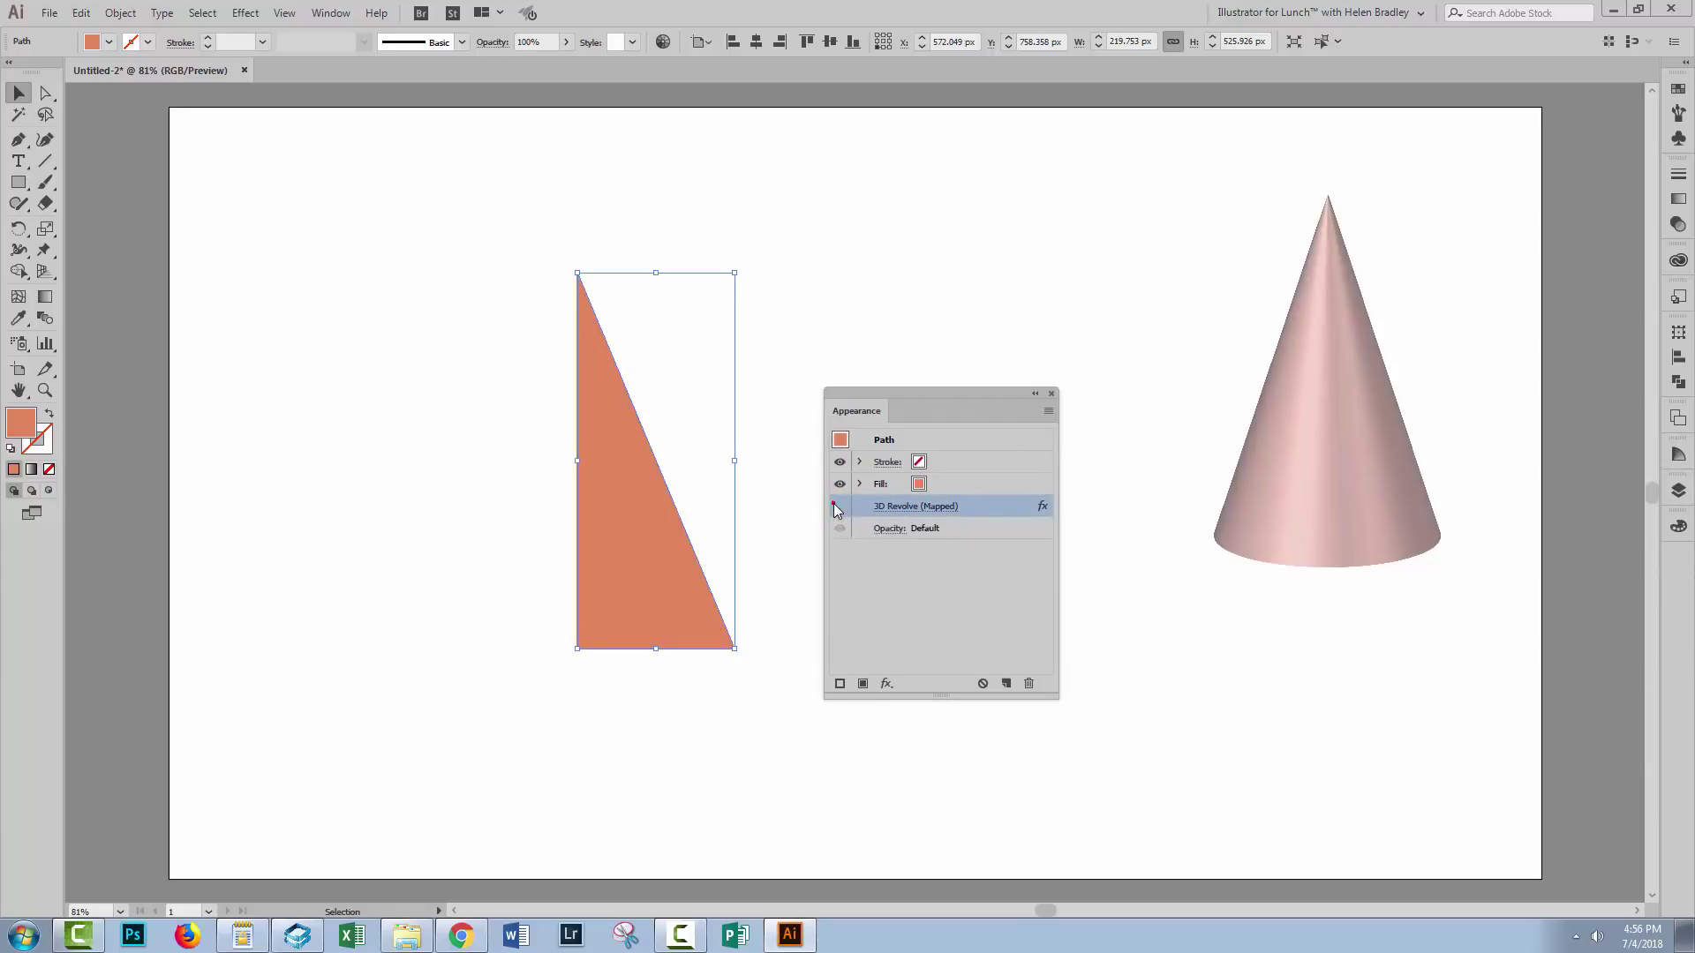
{"action": "left_click", "coordinate": [838, 507]}
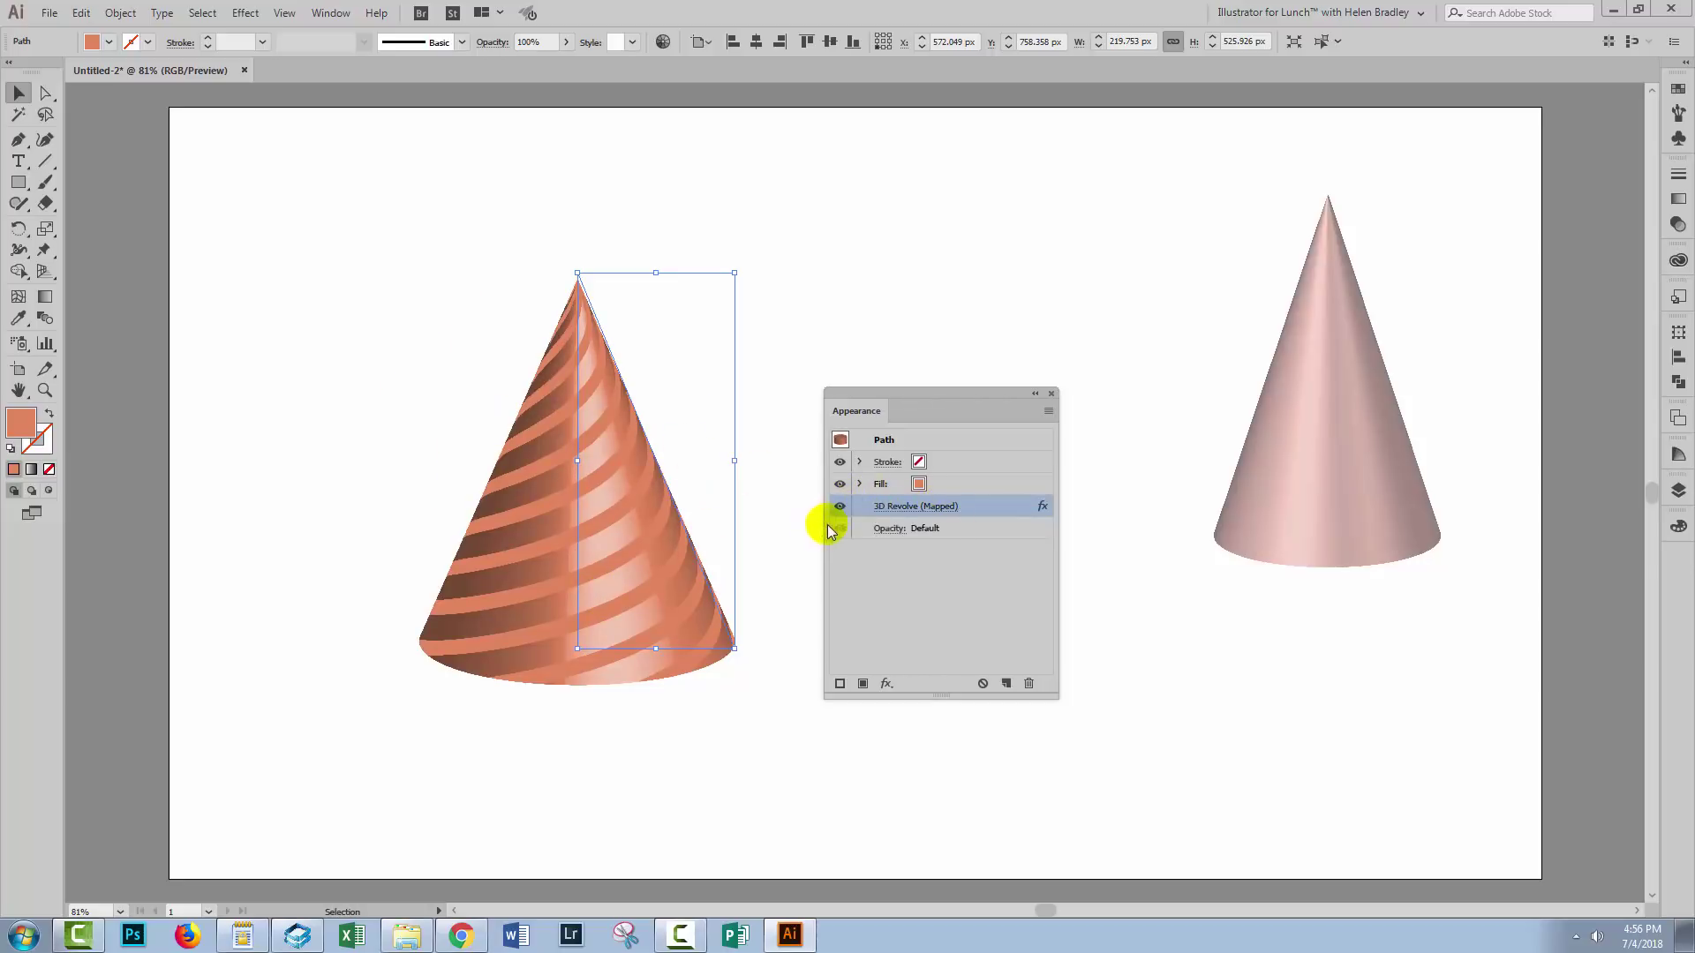
Change the cone's fill to a light blue-grey swatch, keeping the orange stripes
{"action": "left_click", "coordinate": [916, 484]}
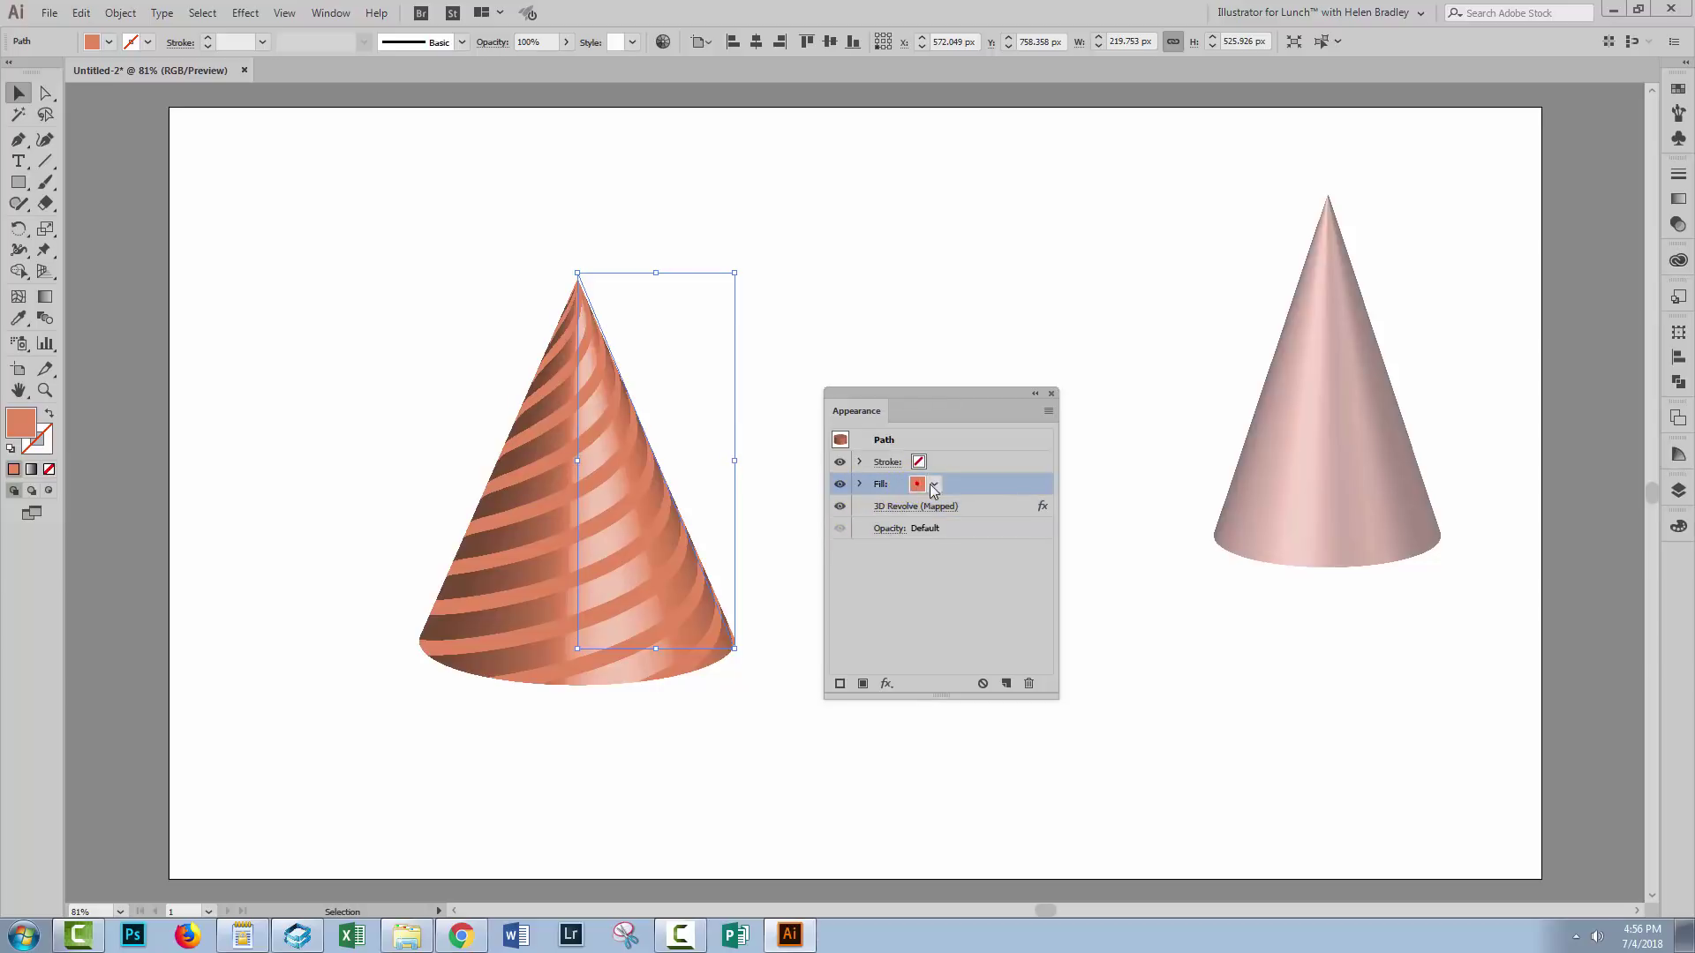
{"action": "left_click", "coordinate": [935, 487]}
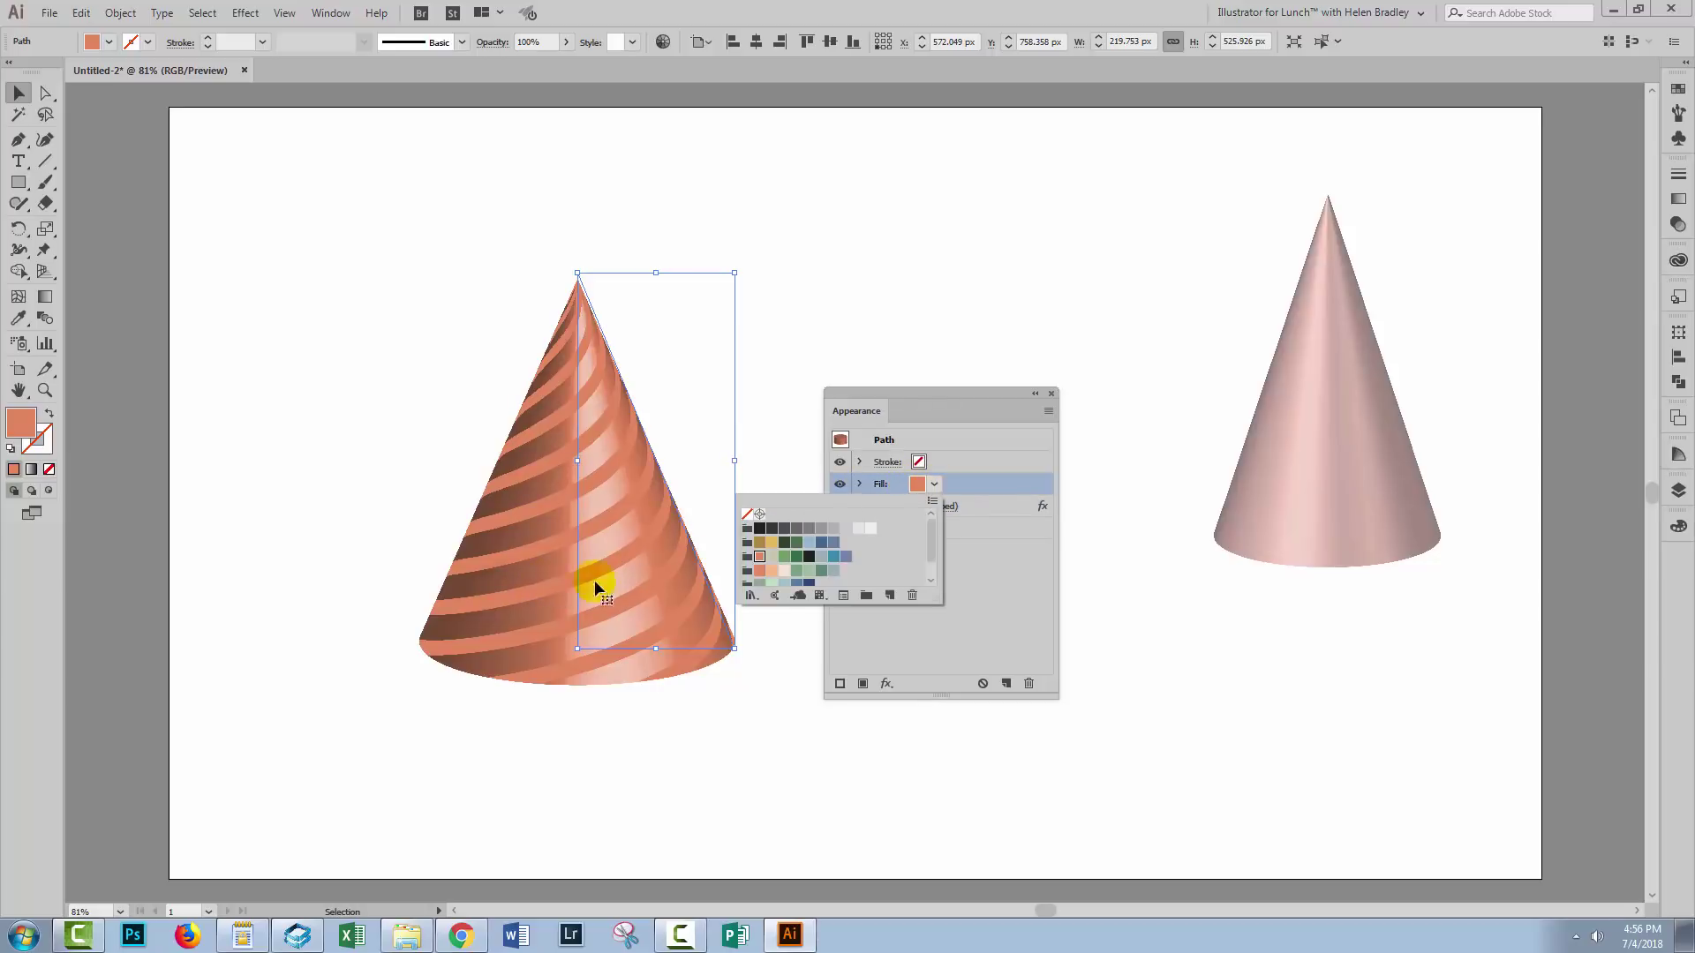
{"action": "left_click", "coordinate": [770, 543]}
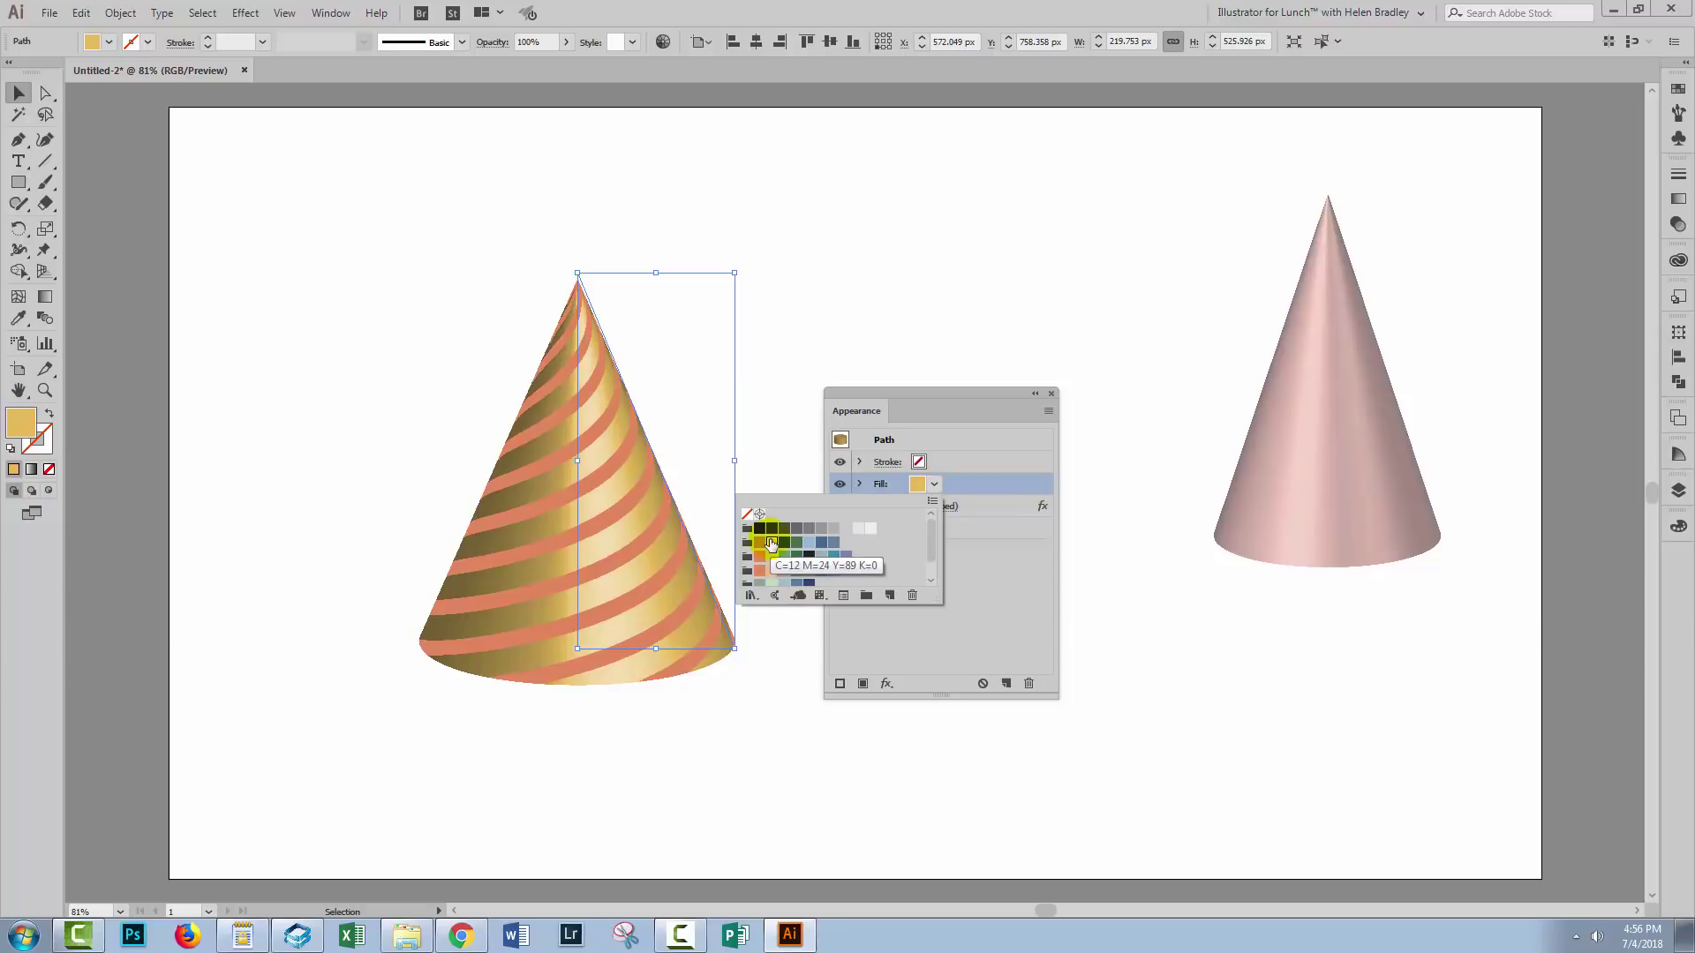
{"action": "left_click", "coordinate": [809, 542]}
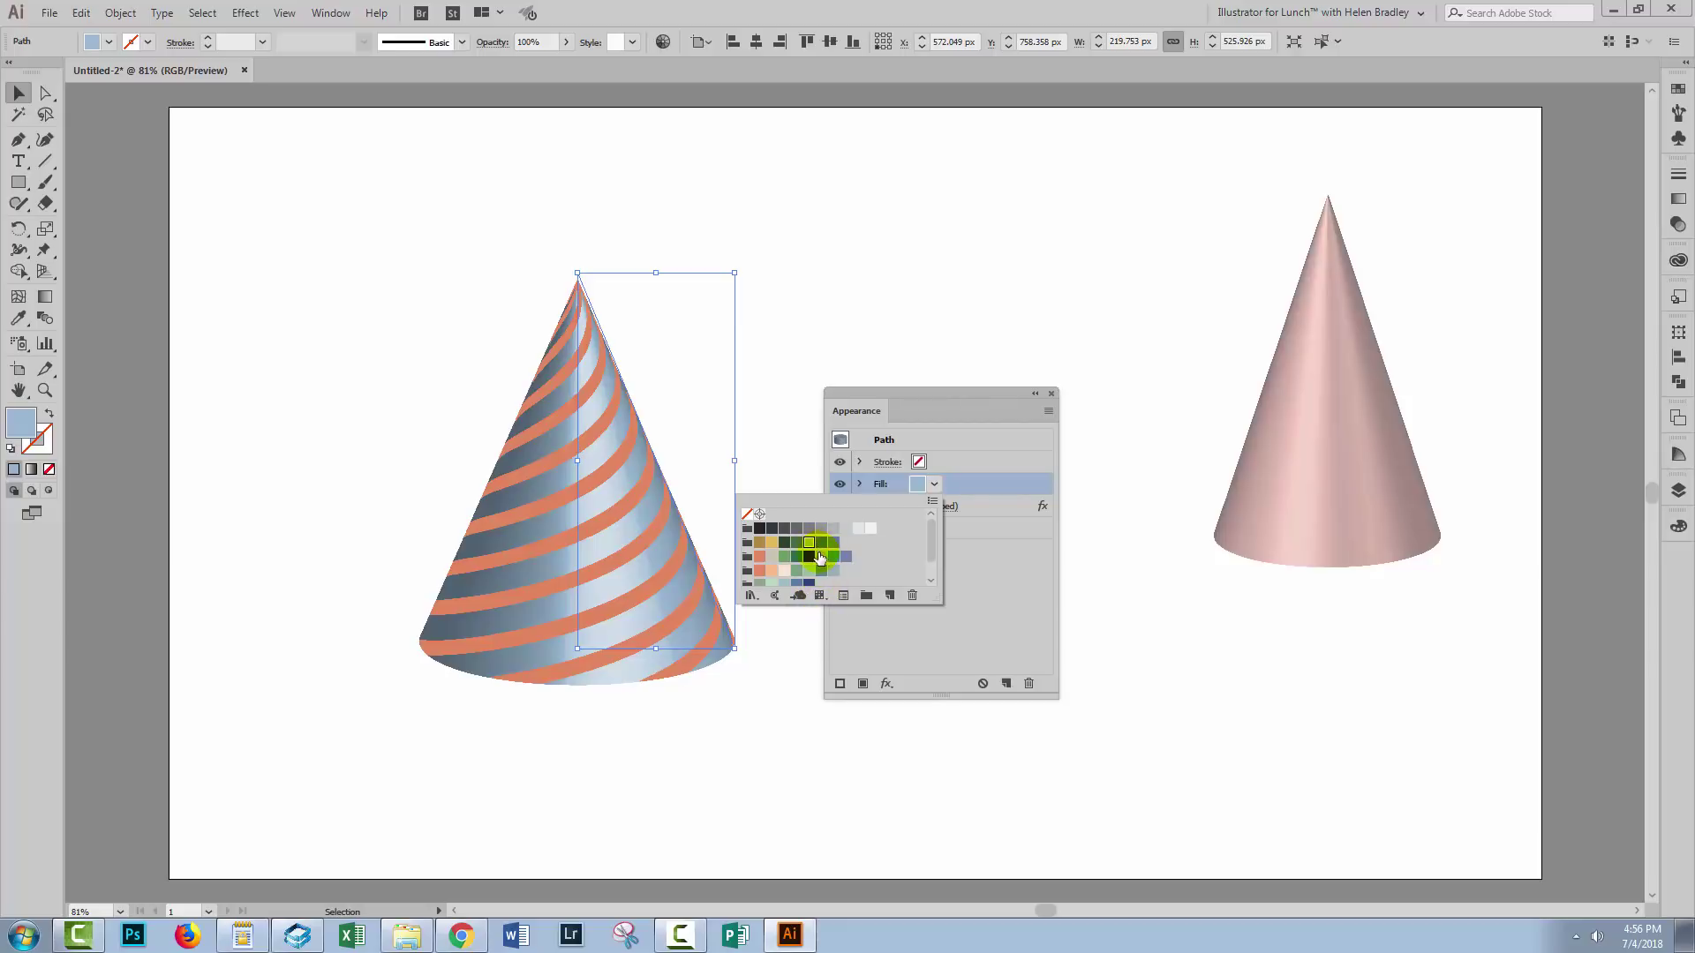
{"action": "left_click", "coordinate": [958, 482]}
{"action": "left_click_drag", "start_coordinate": [938, 394], "coordinate": [1131, 430]}
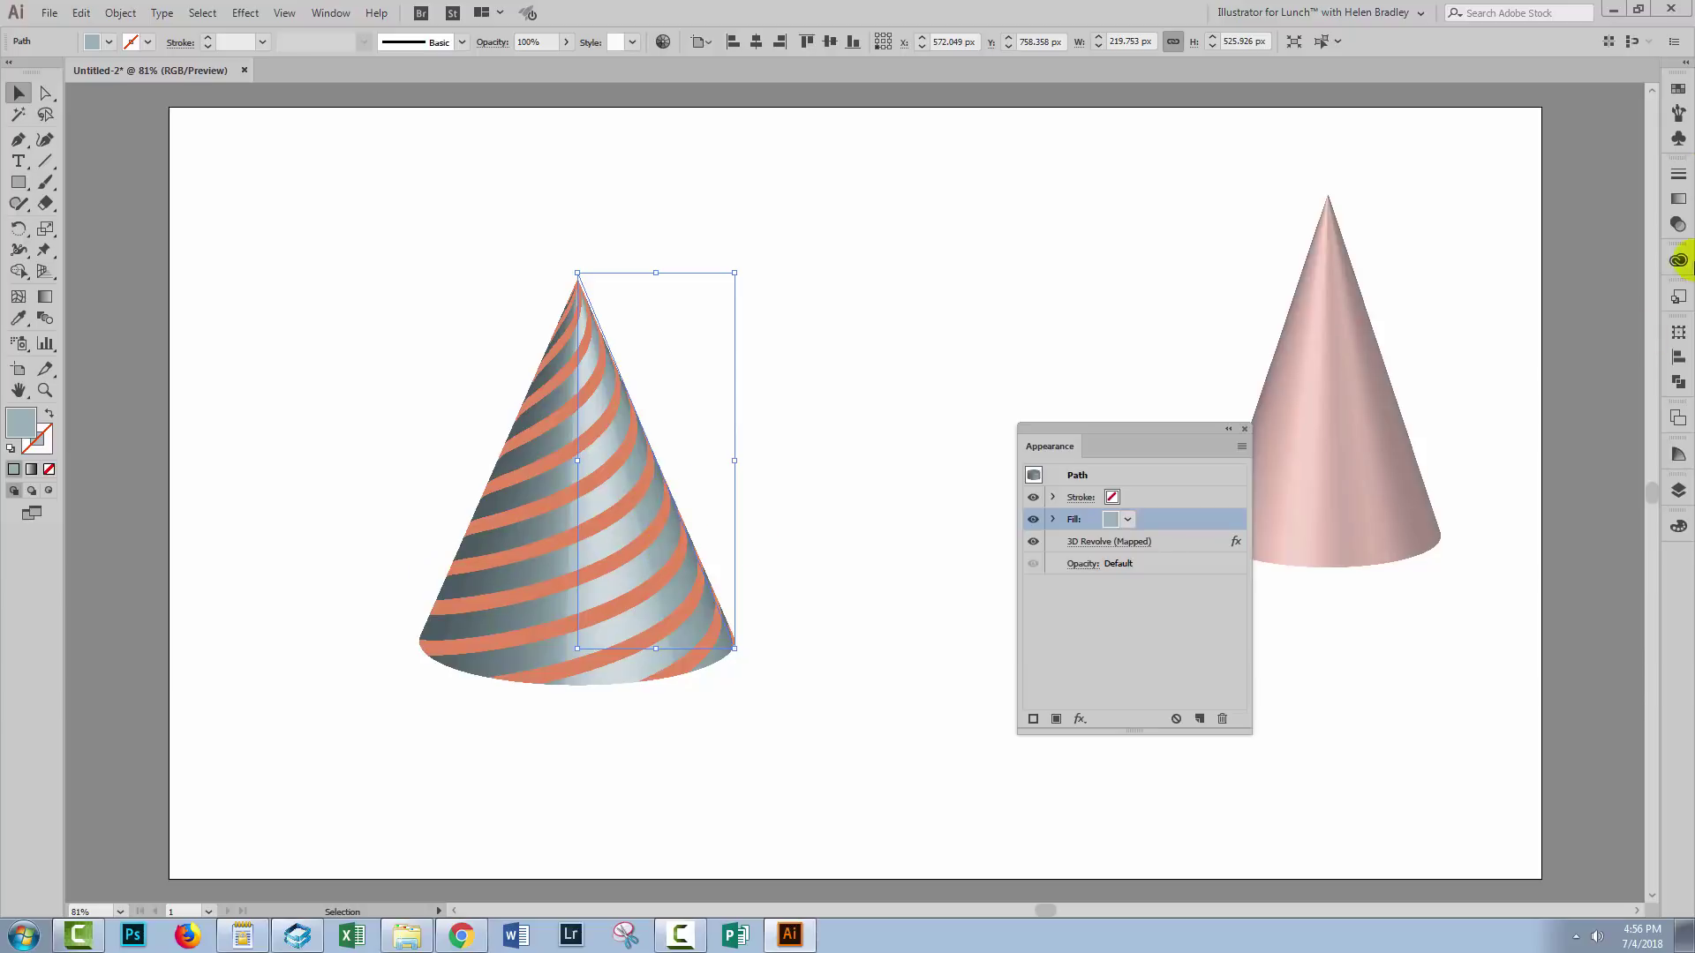
{"action": "left_click", "coordinate": [854, 522]}
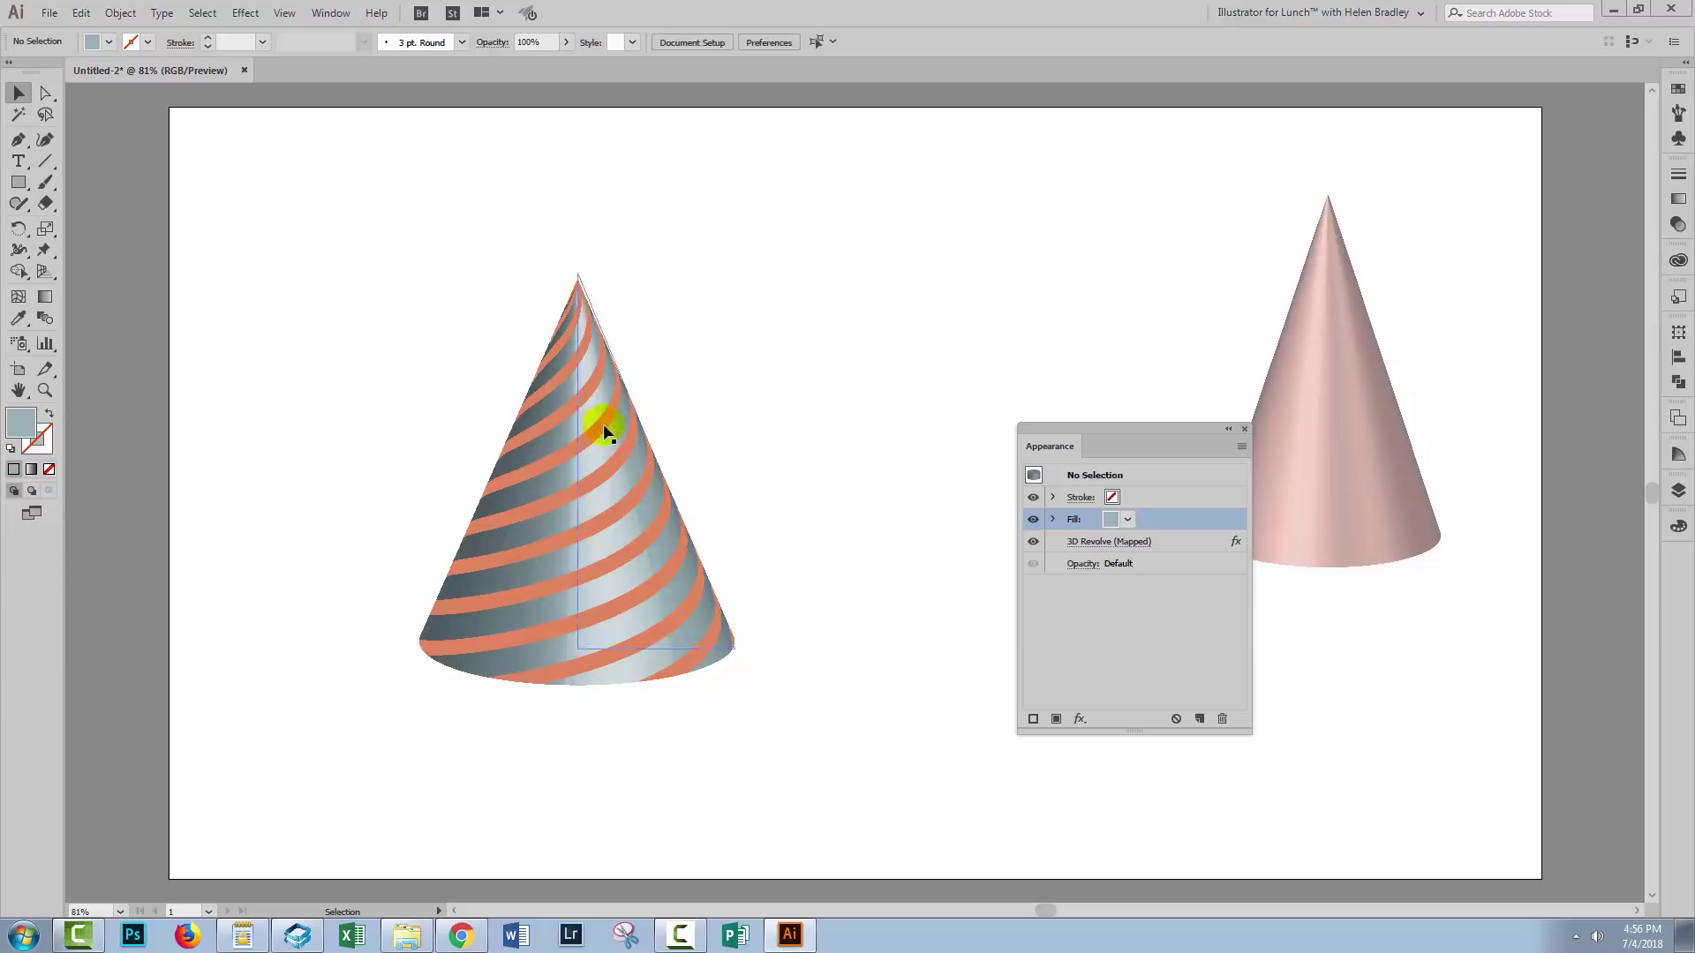
Expand the striped cone's 3D appearance into editable artwork
{"action": "left_click_drag", "start_coordinate": [367, 266], "coordinate": [790, 732]}
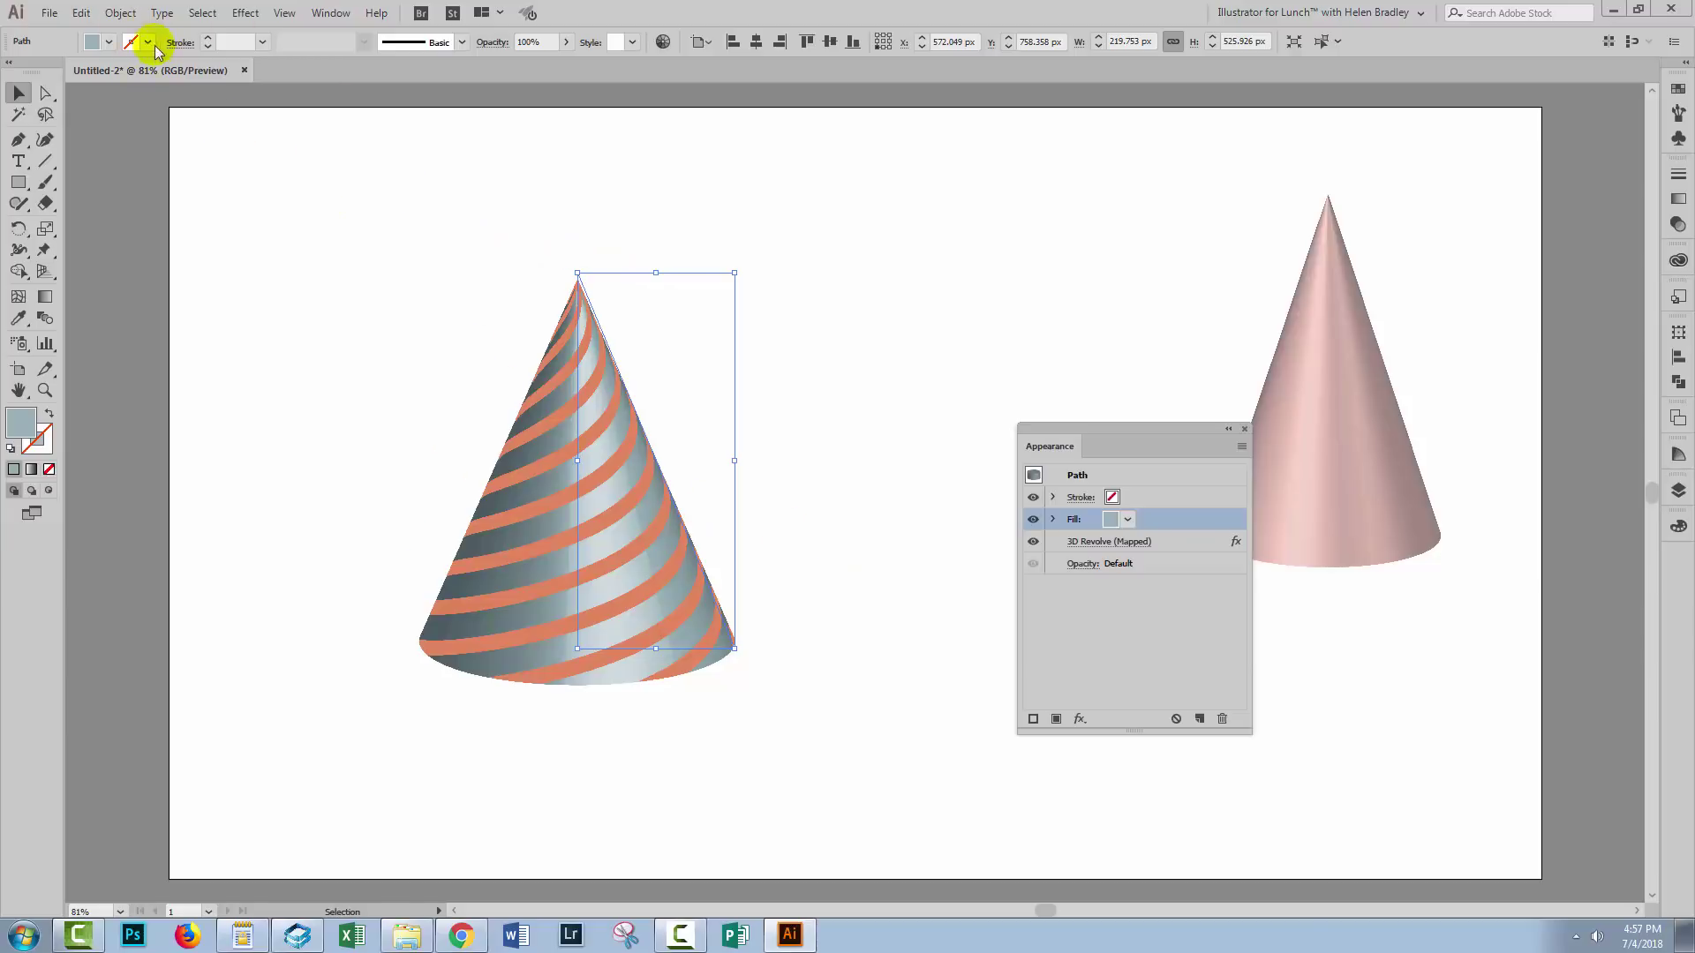
{"action": "left_click", "coordinate": [120, 13]}
{"action": "left_click", "coordinate": [216, 228]}
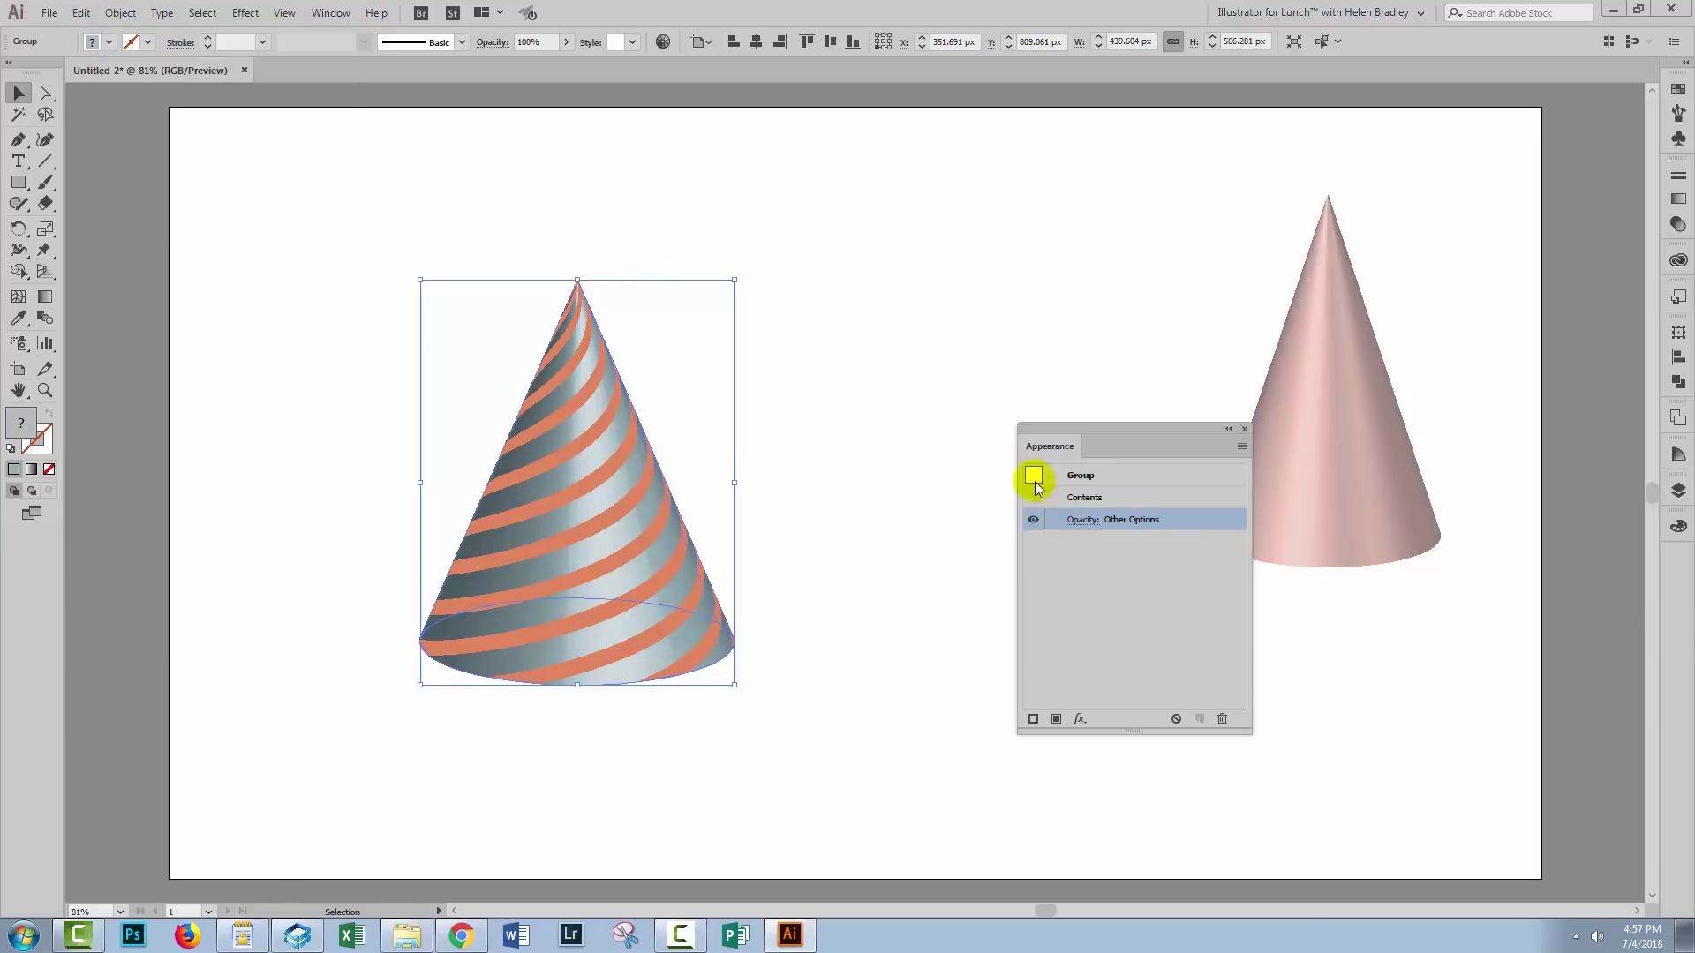
Expand the cone's nested groups in the Layers panel and delete the ellipse outline group
{"action": "left_click", "coordinate": [1678, 491]}
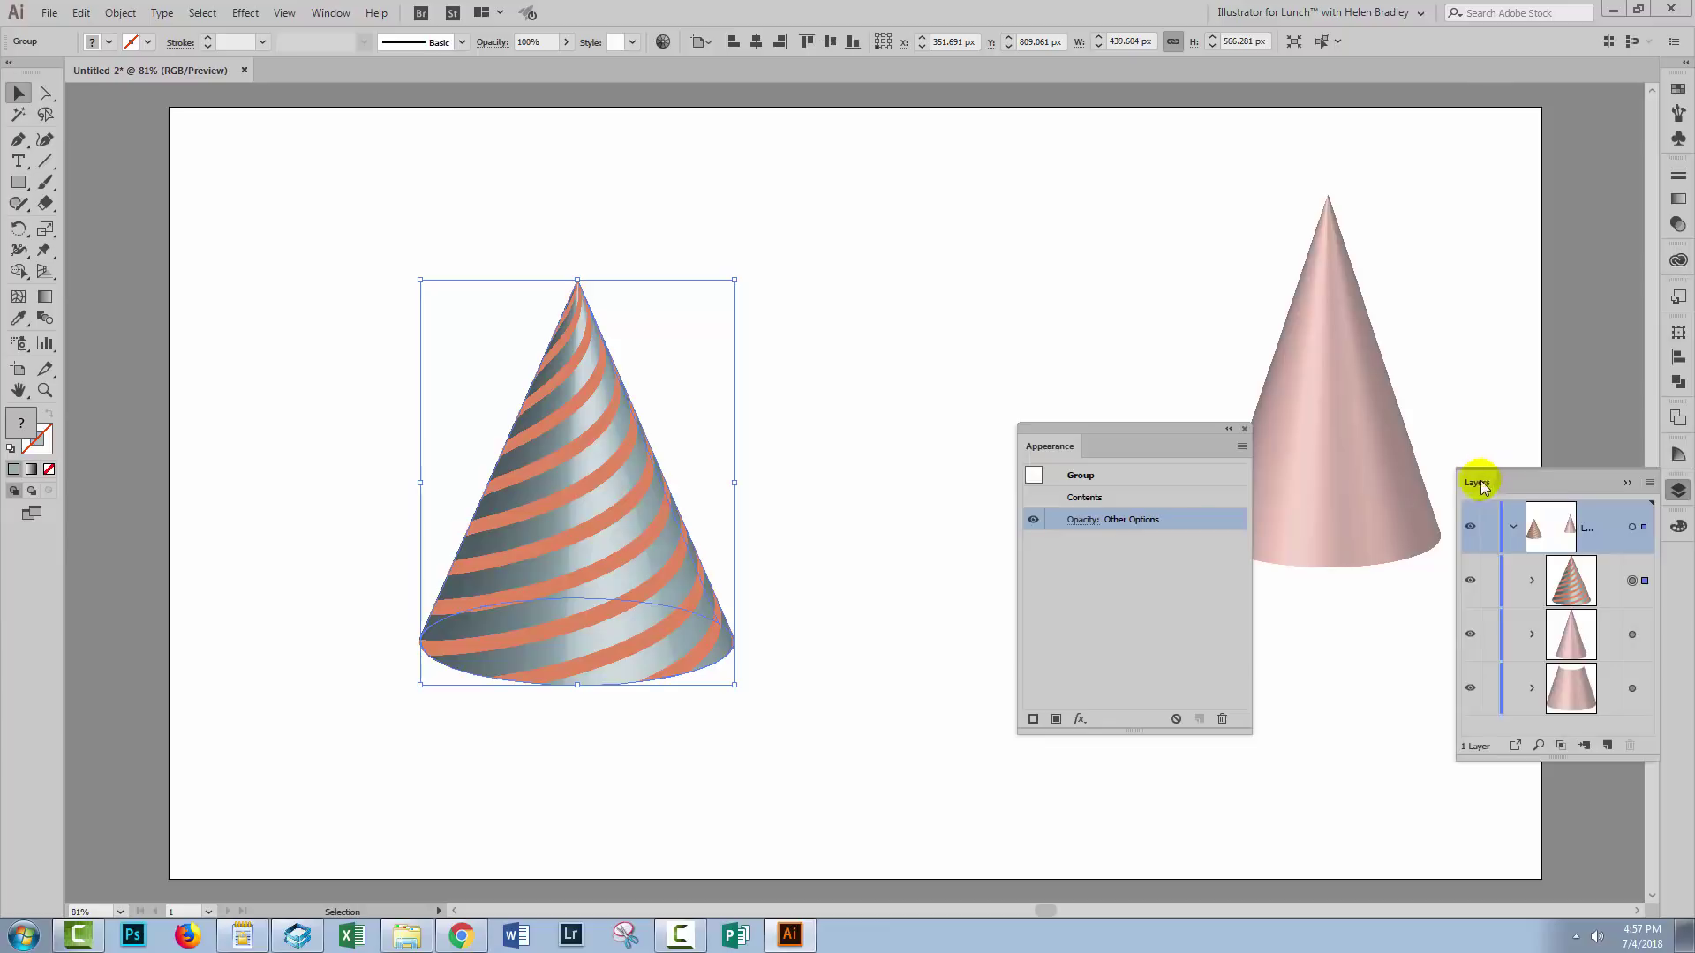
{"action": "left_click_drag", "start_coordinate": [1481, 485], "coordinate": [814, 212]}
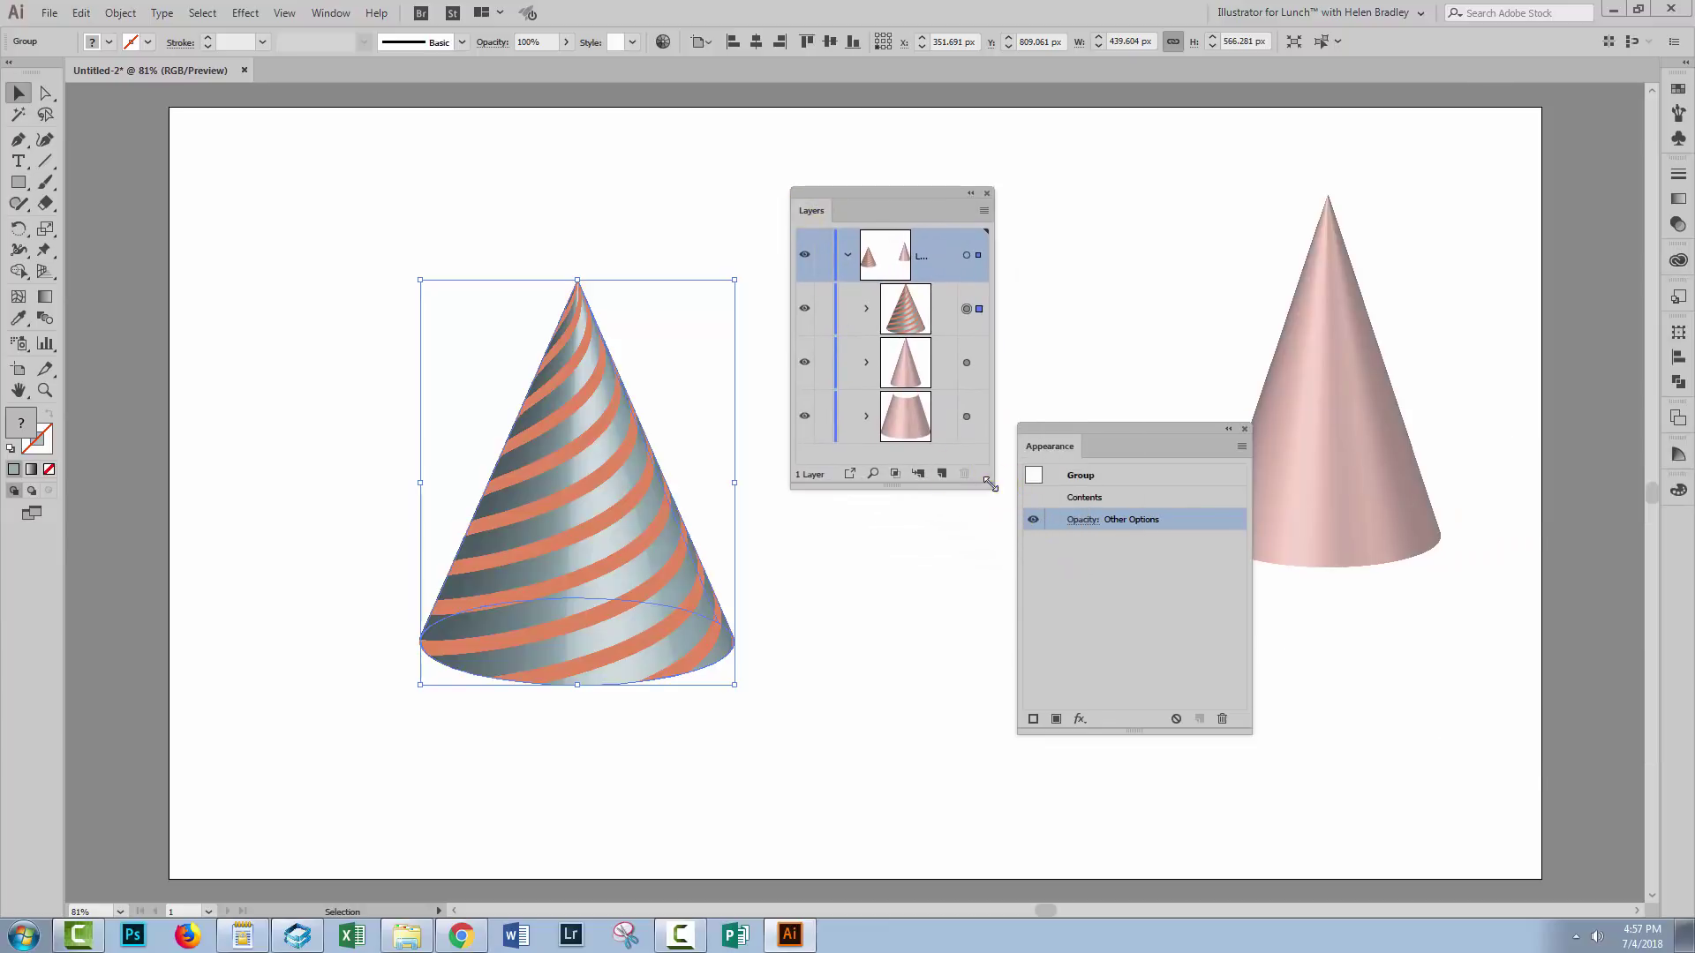
{"action": "left_click_drag", "start_coordinate": [990, 483], "coordinate": [1260, 745]}
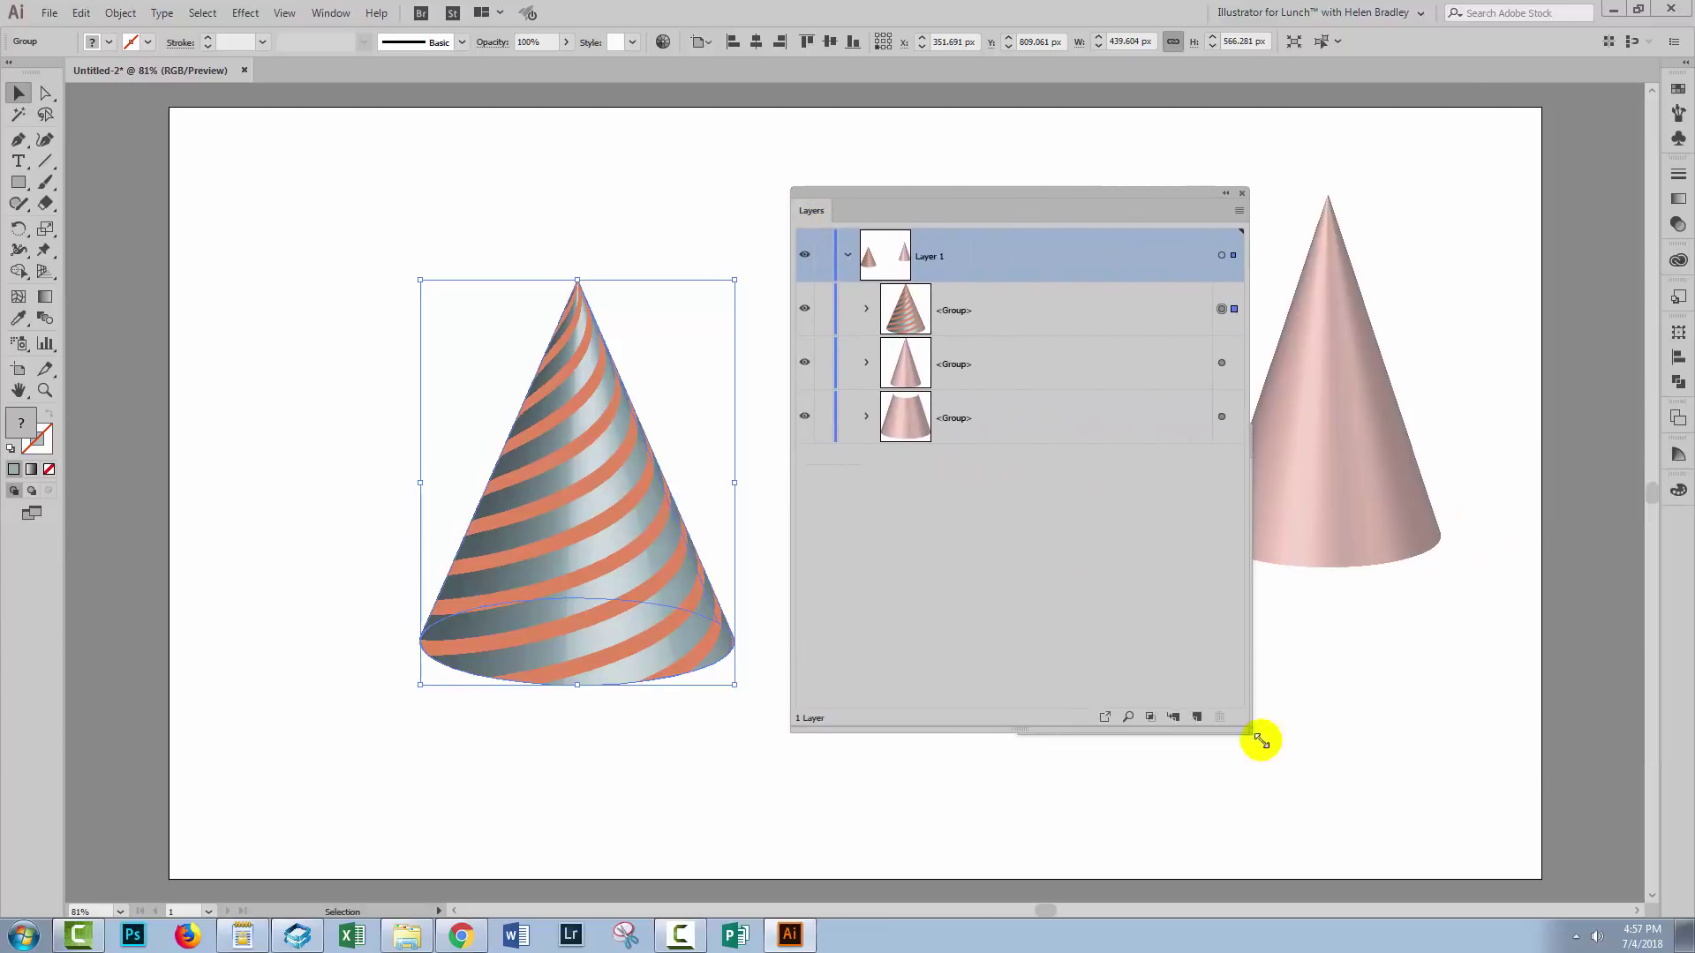
{"action": "left_click", "coordinate": [866, 309]}
{"action": "left_click", "coordinate": [885, 363]}
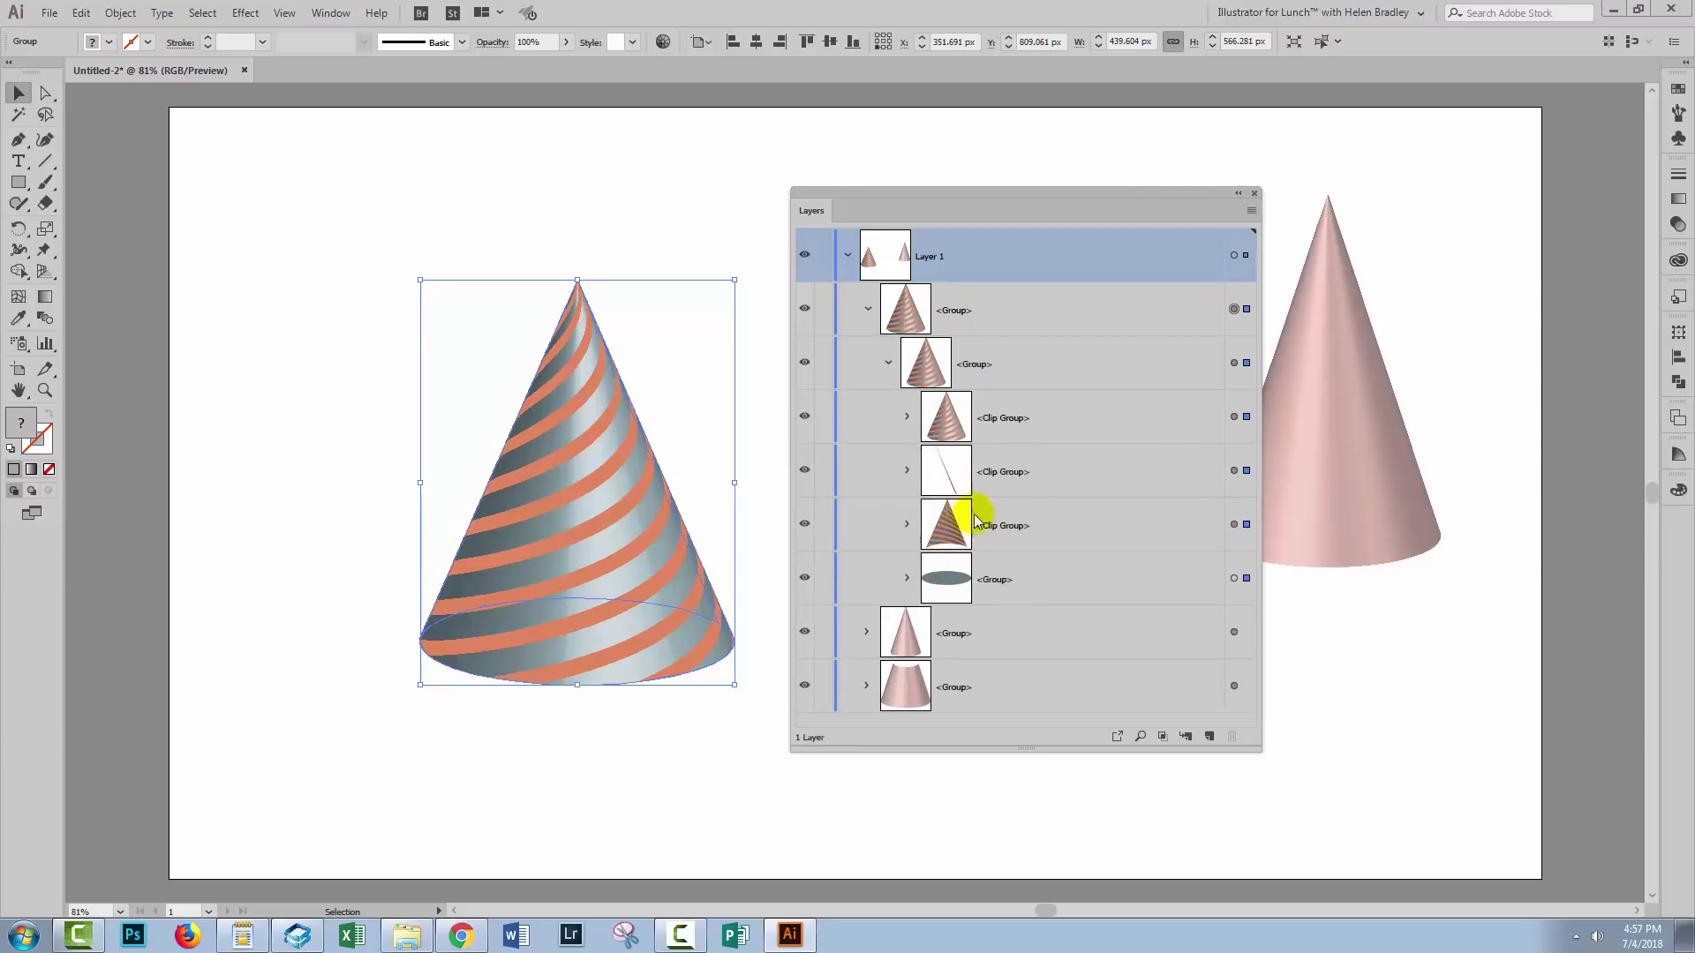
{"action": "left_click", "coordinate": [1036, 534]}
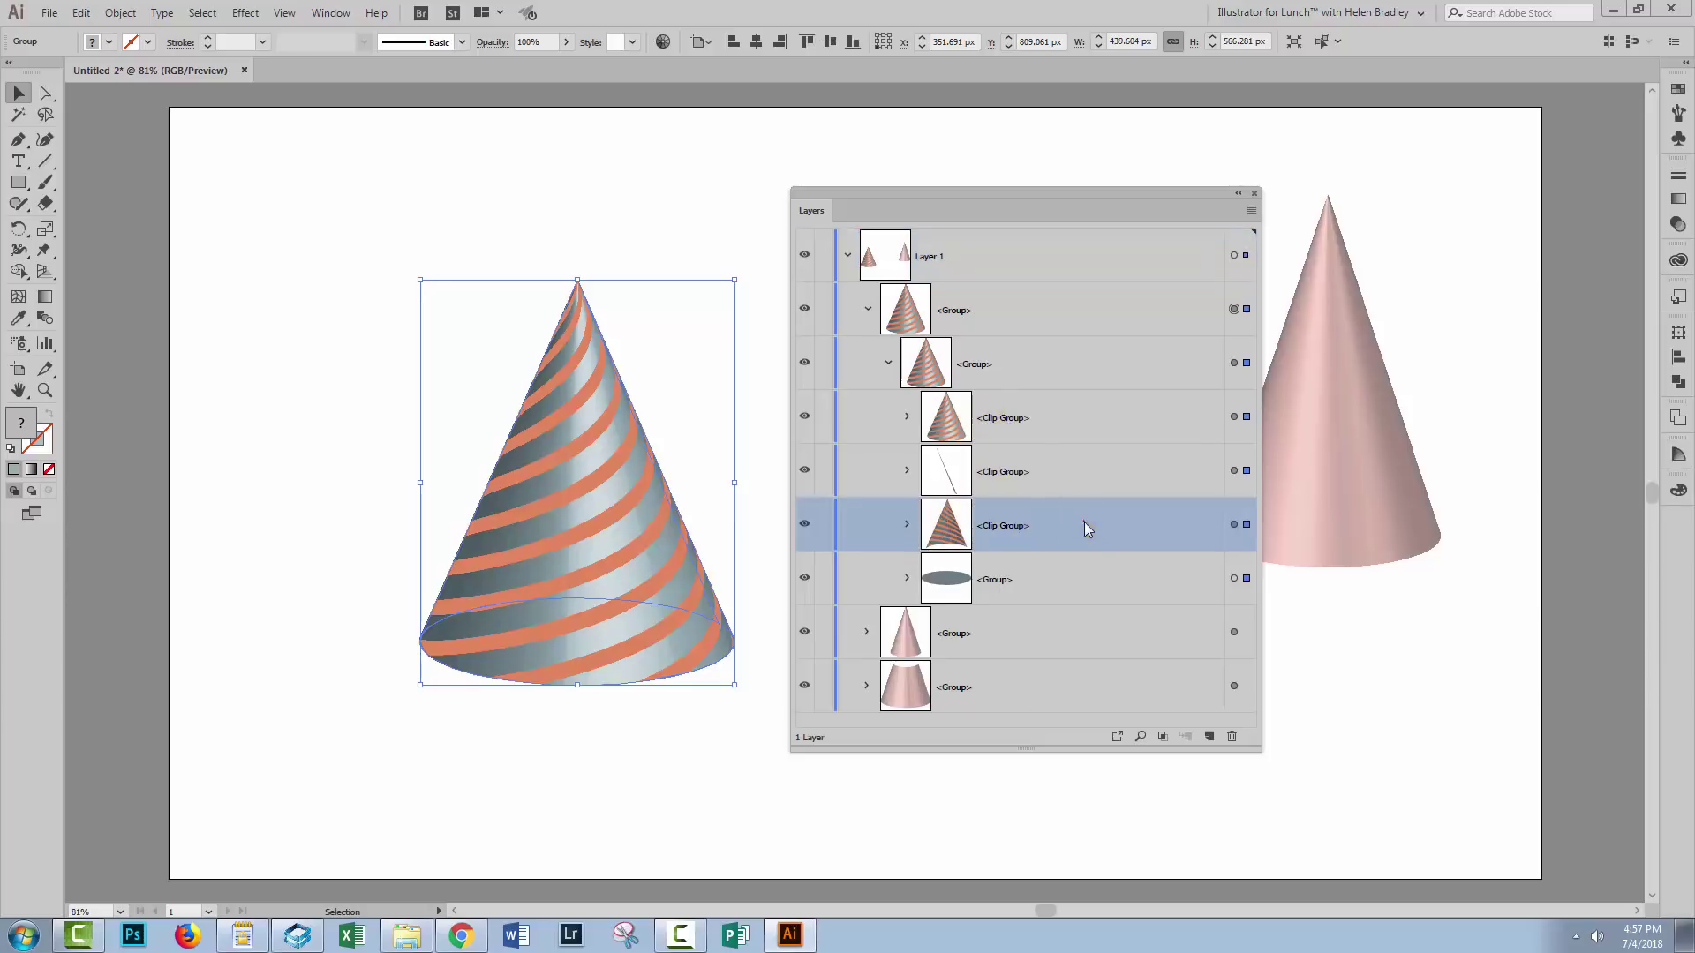
{"action": "left_click_drag", "start_coordinate": [1085, 528], "coordinate": [1232, 737]}
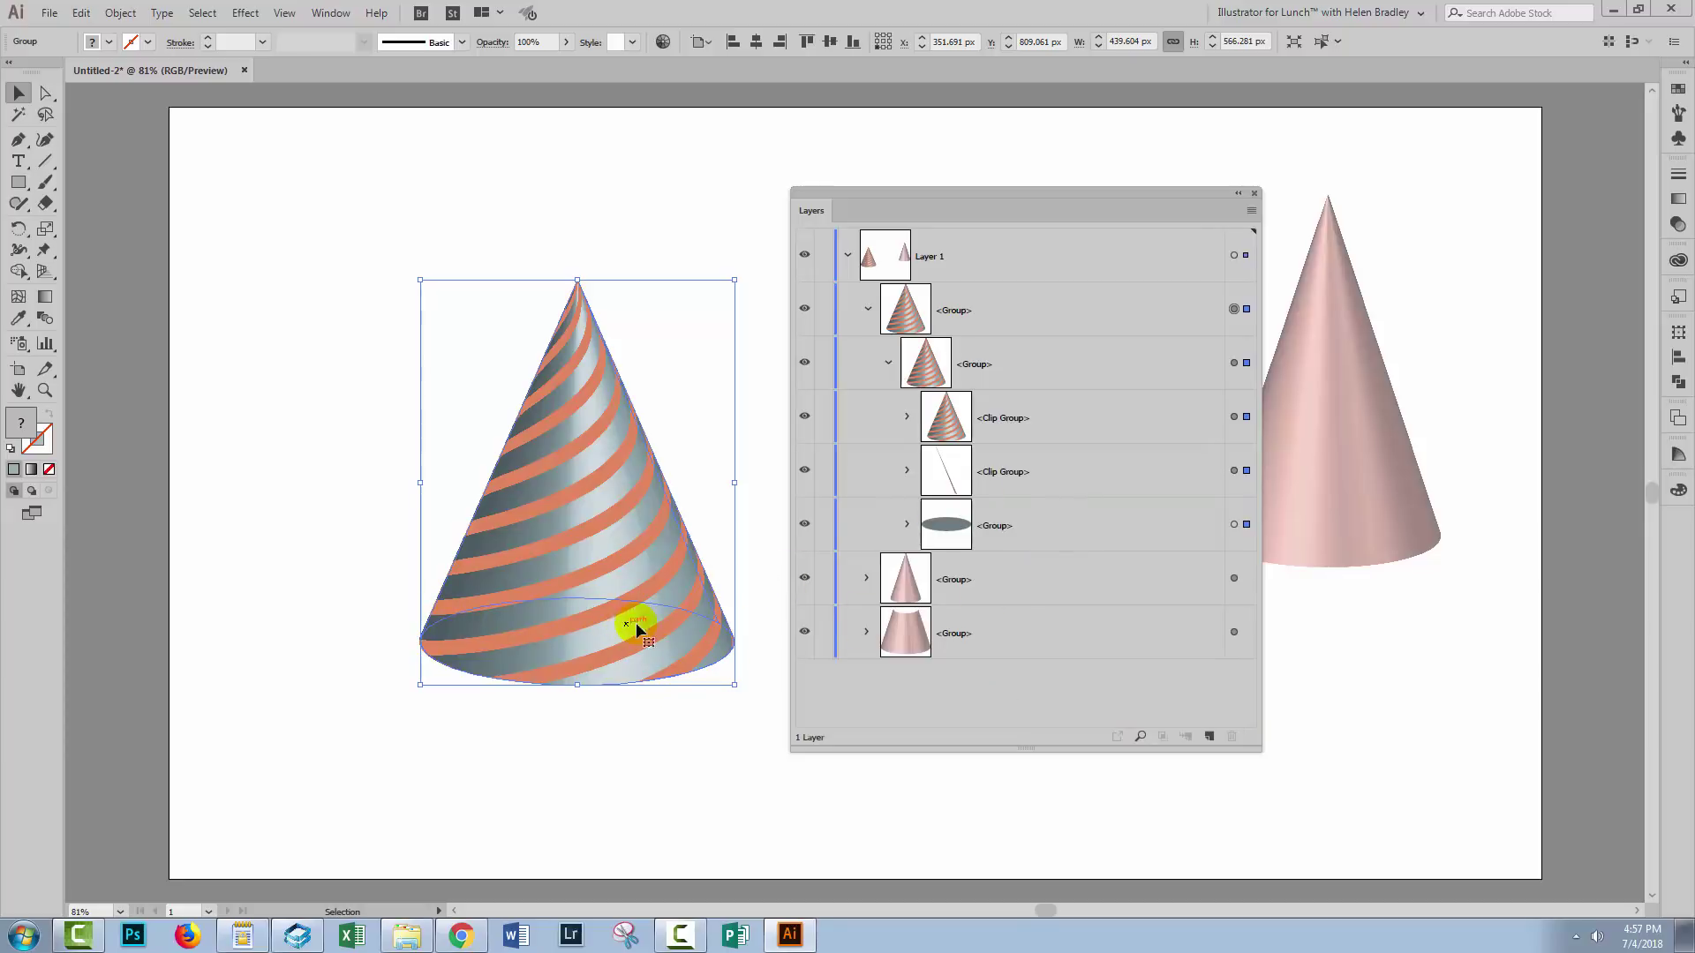
{"action": "left_click_drag", "start_coordinate": [1055, 519], "coordinate": [1232, 737]}
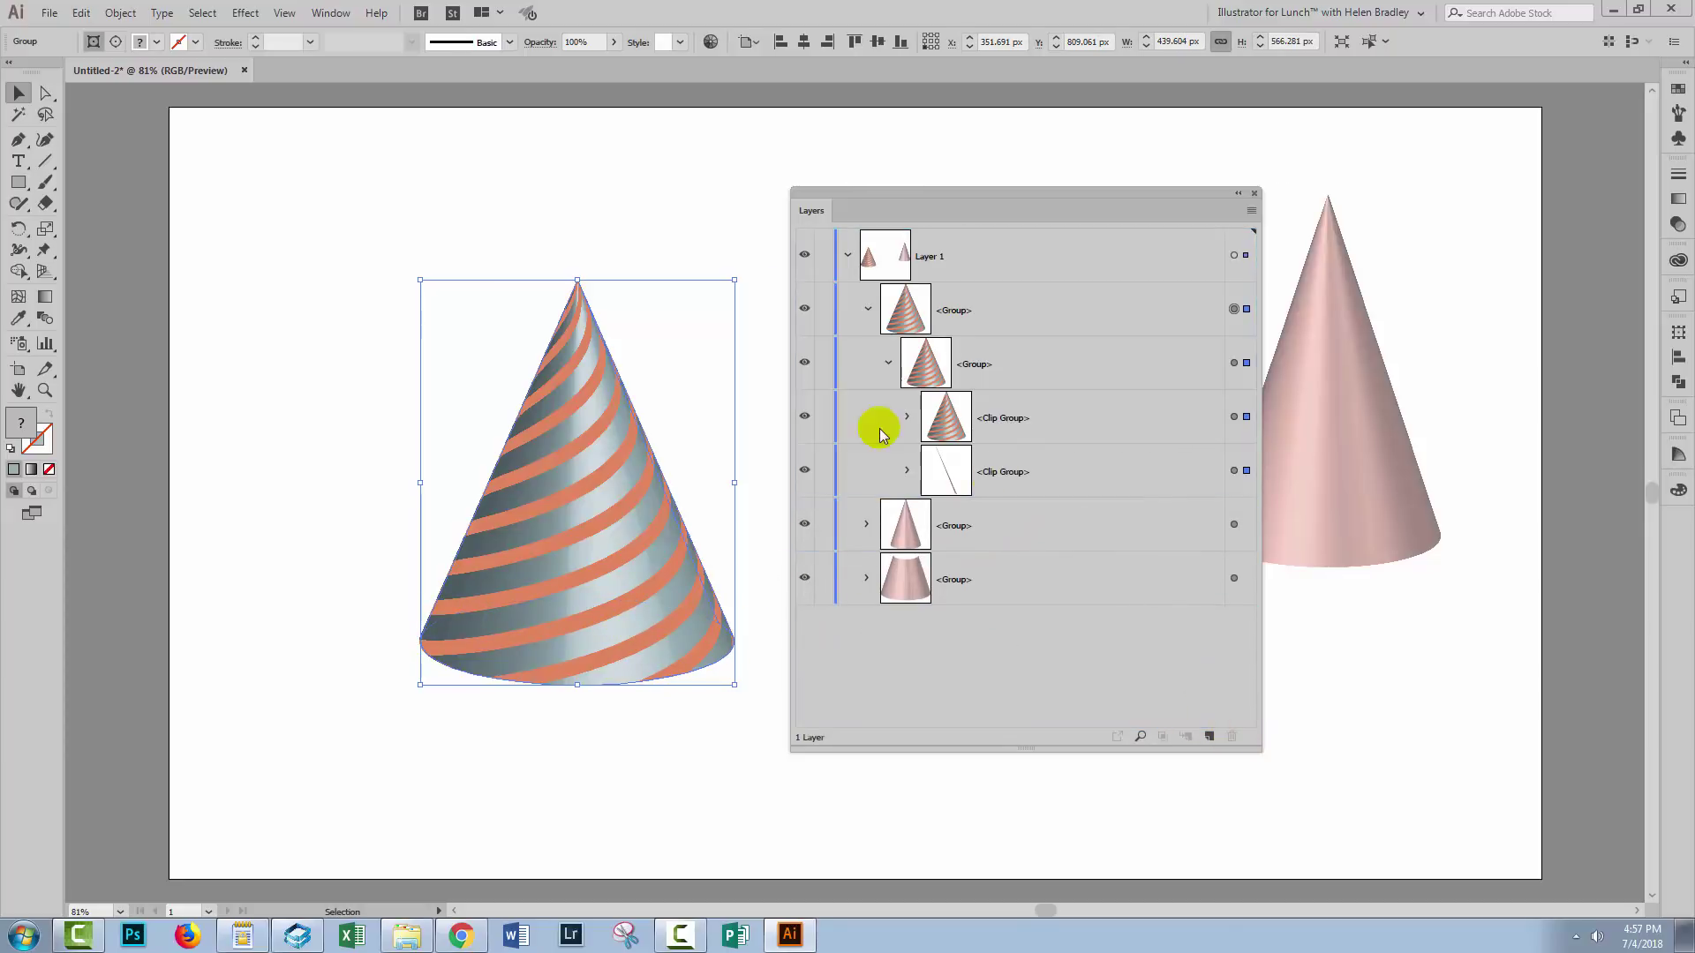
Identify and delete the unneeded second clip group
{"action": "left_click", "coordinate": [804, 470]}
{"action": "left_click", "coordinate": [805, 471]}
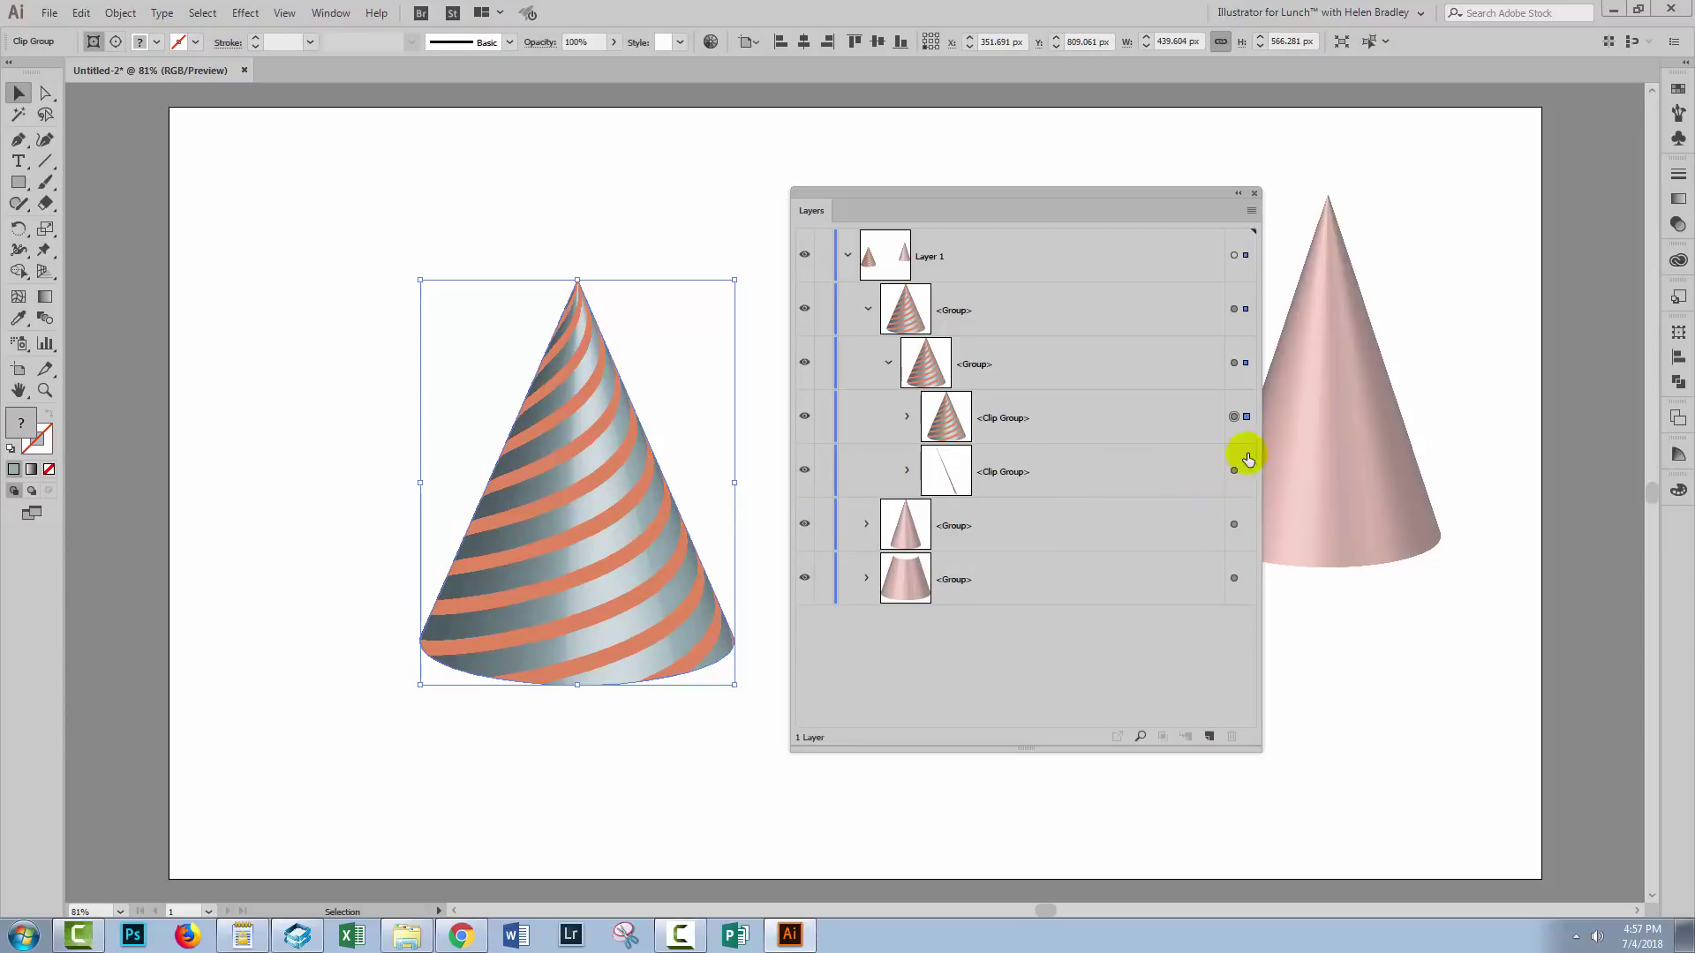
{"action": "left_click", "coordinate": [1233, 471]}
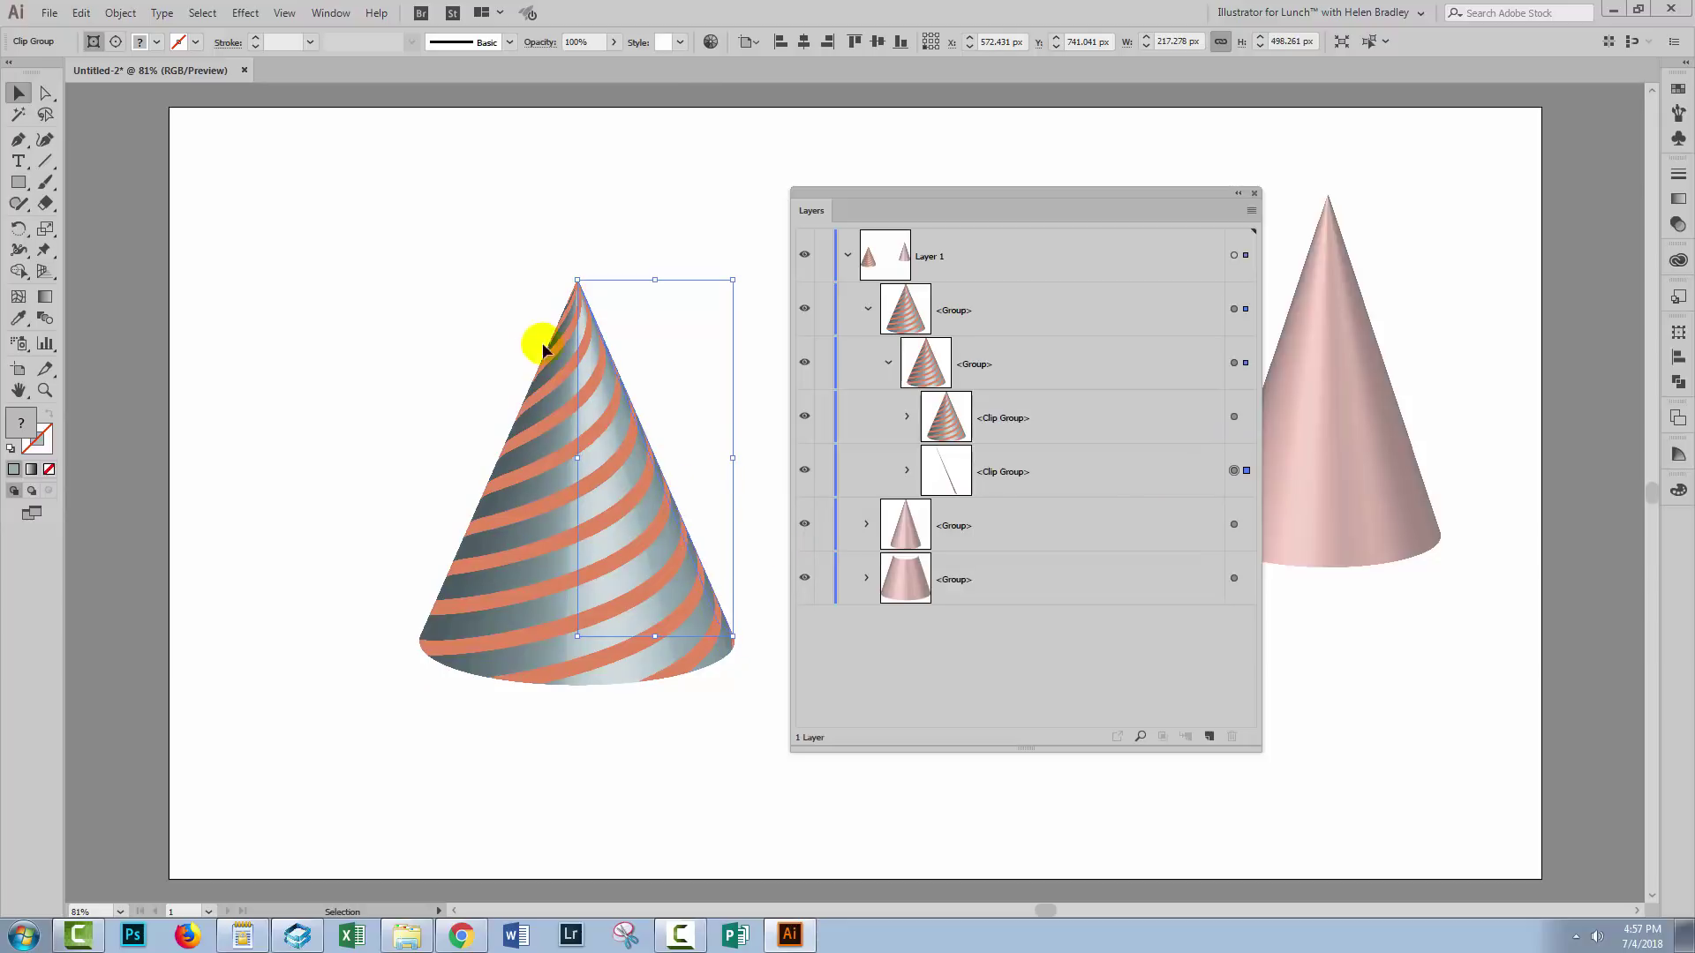
{"action": "left_click", "coordinate": [805, 469]}
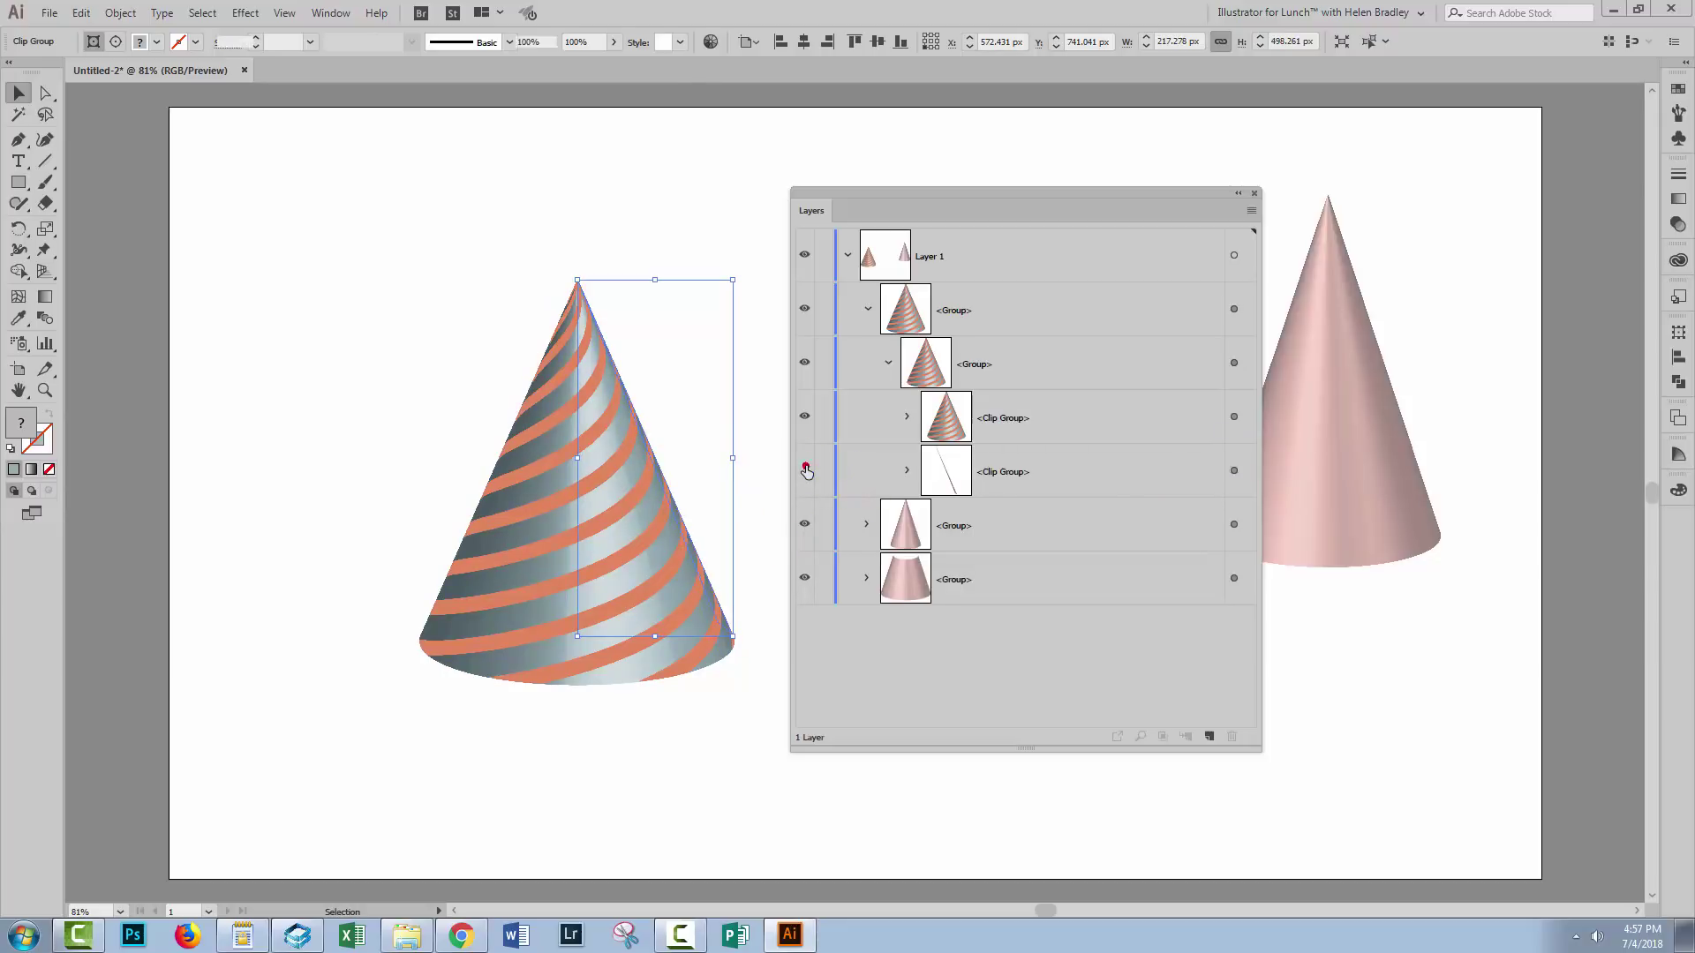
{"action": "left_click", "coordinate": [1062, 474]}
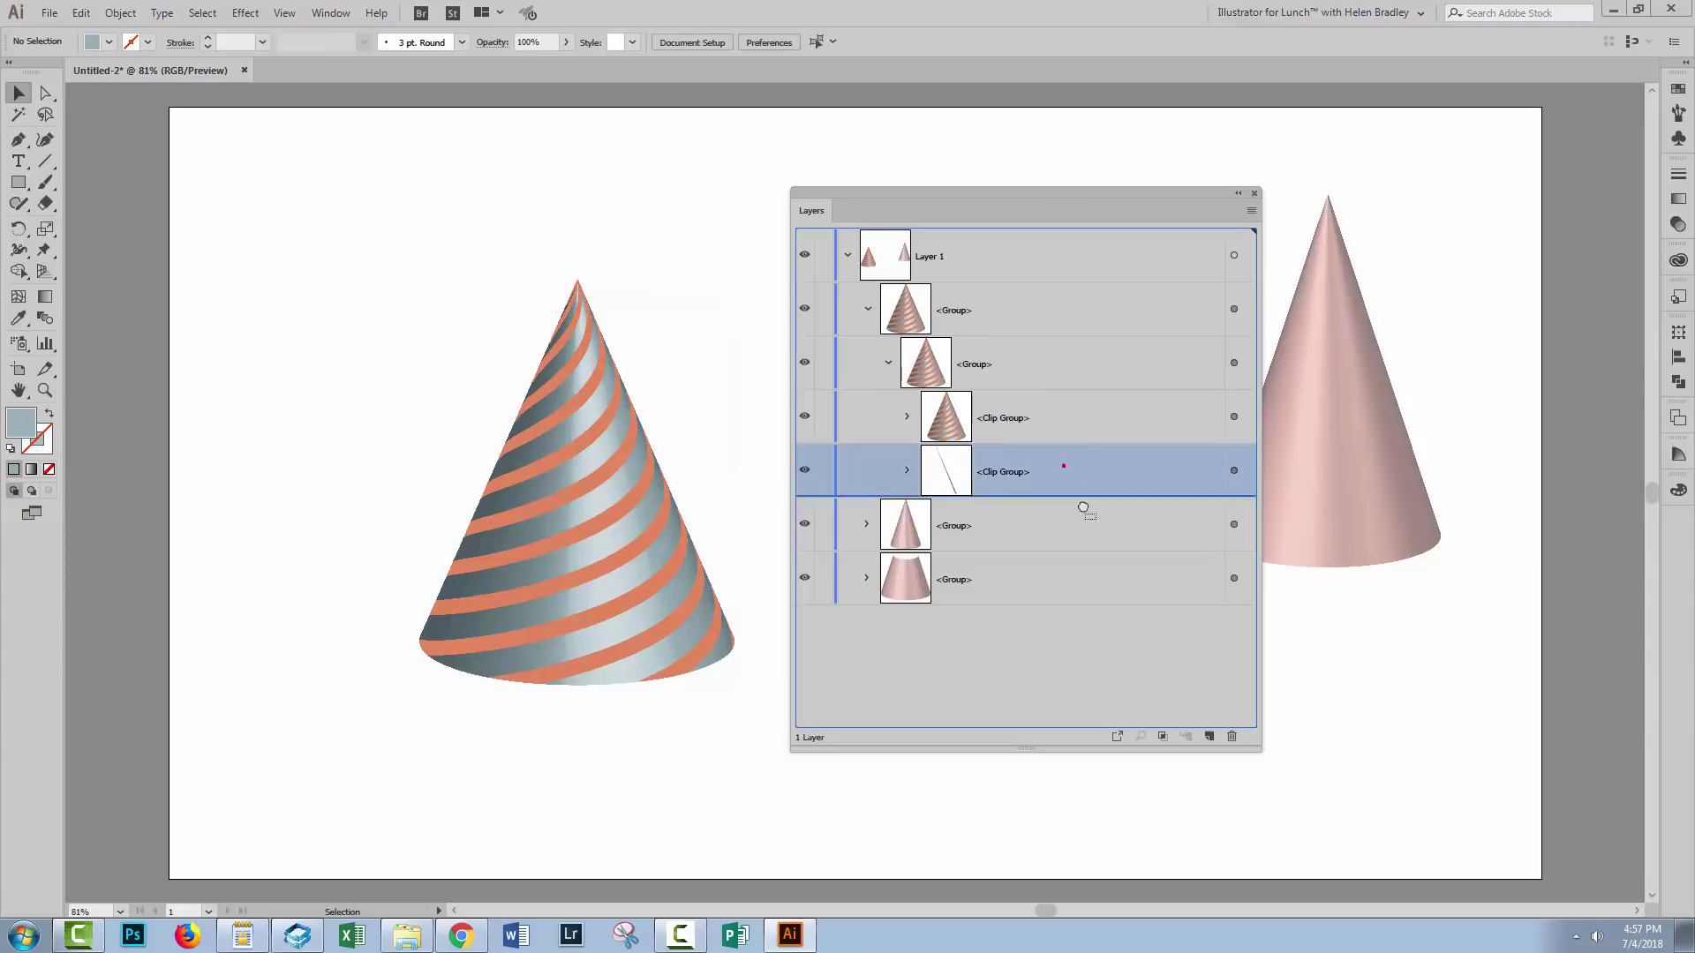
{"action": "left_click", "coordinate": [1233, 736]}
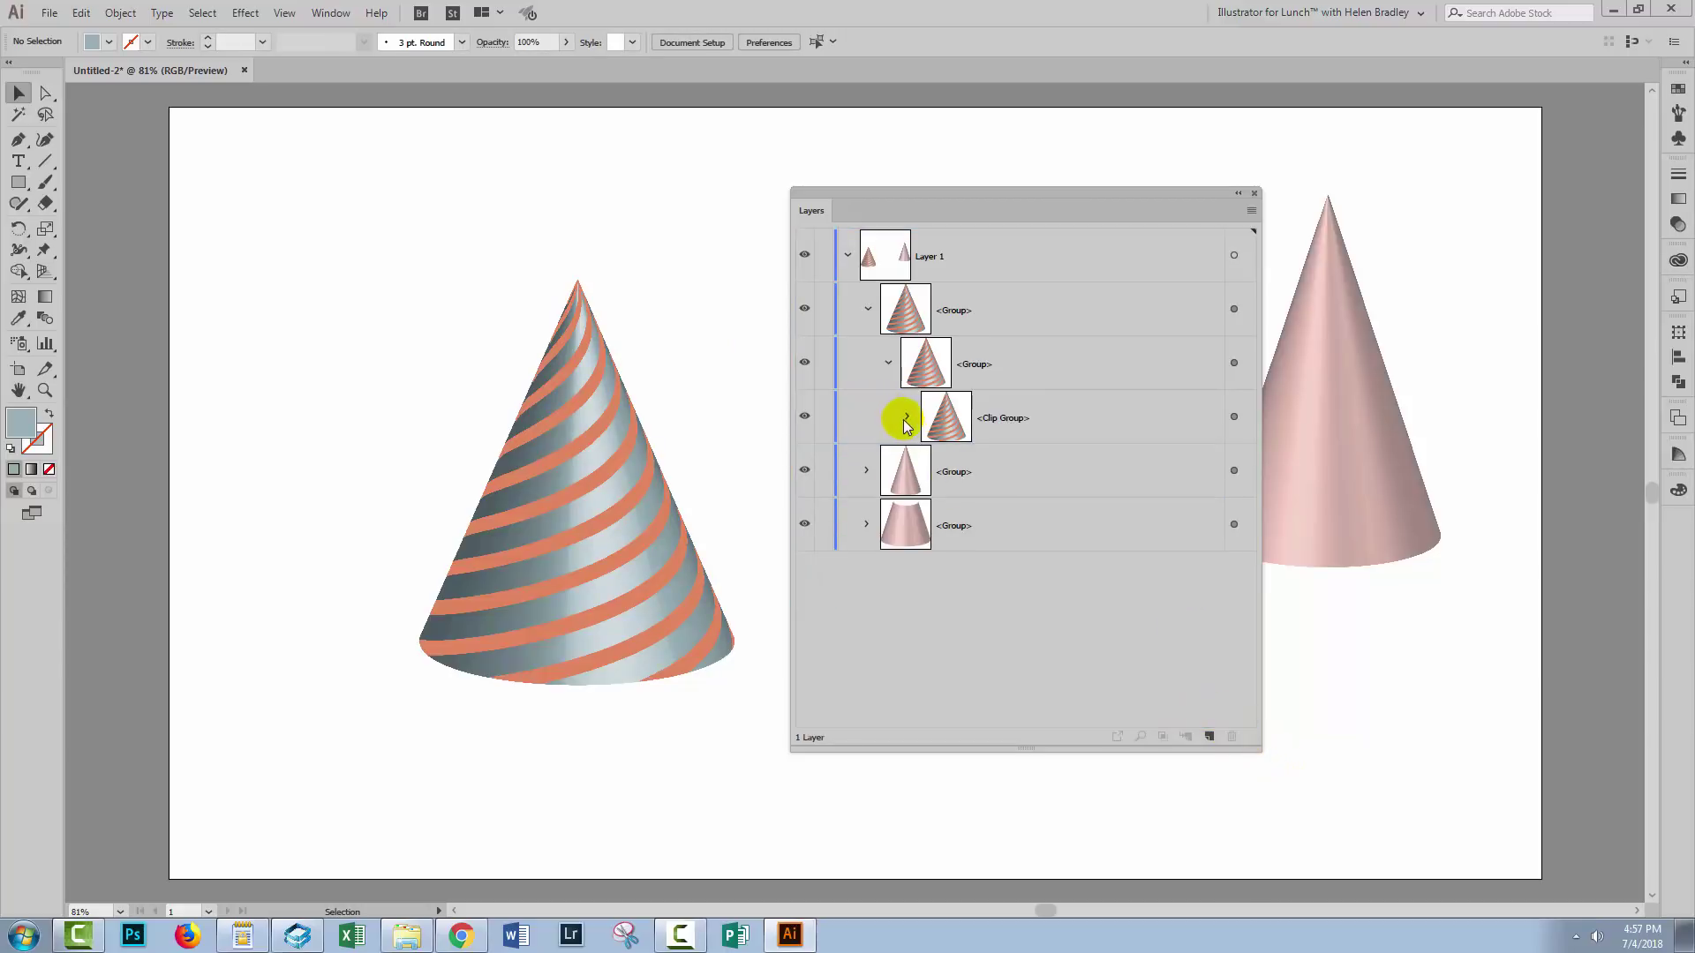
Move the remaining clip group up to sit directly under Layer 1
{"action": "left_click", "coordinate": [904, 418]}
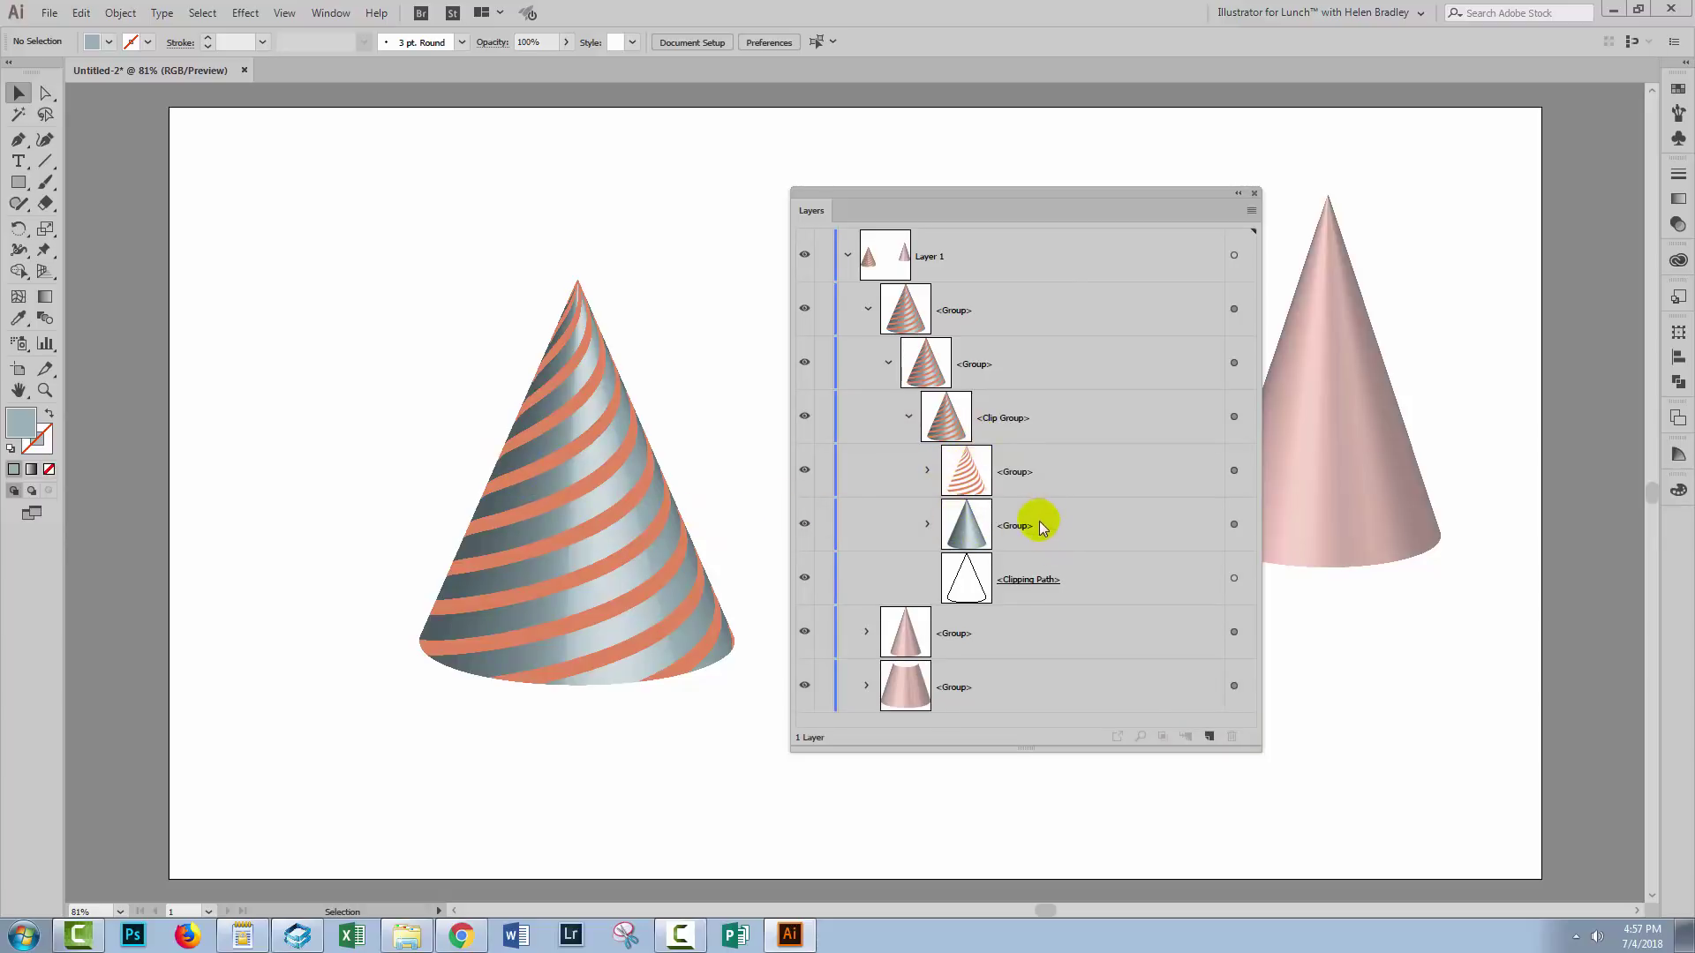
{"action": "left_click", "coordinate": [929, 470]}
{"action": "left_click", "coordinate": [923, 468]}
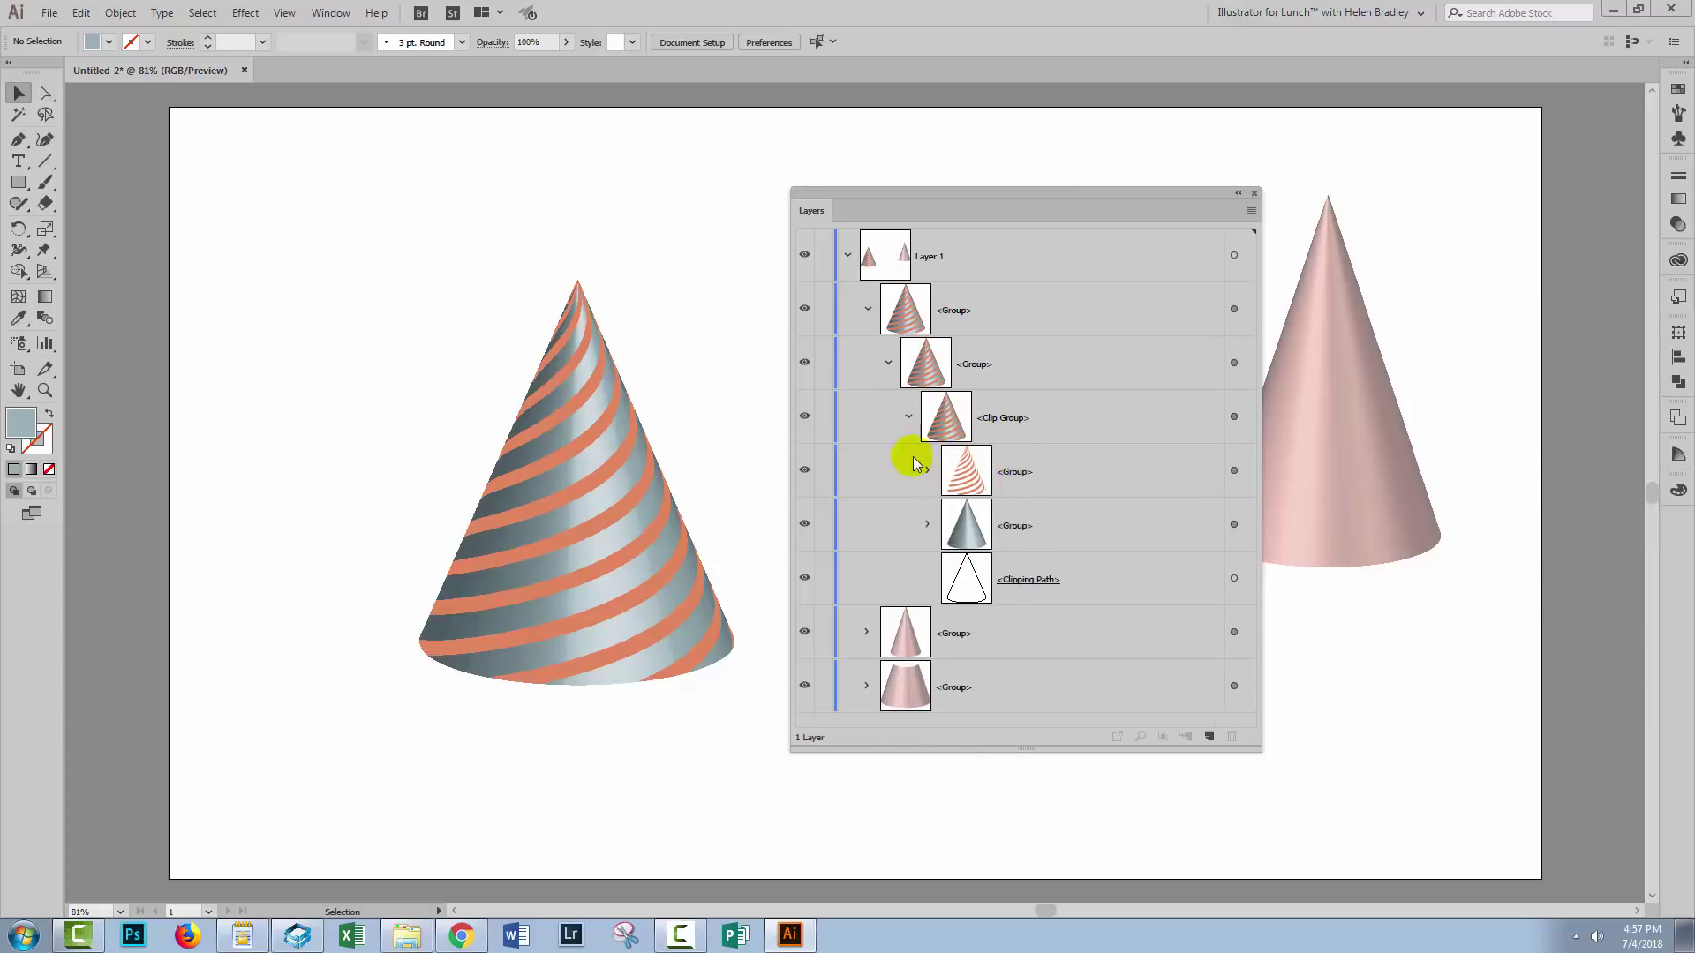
{"action": "left_click", "coordinate": [908, 416]}
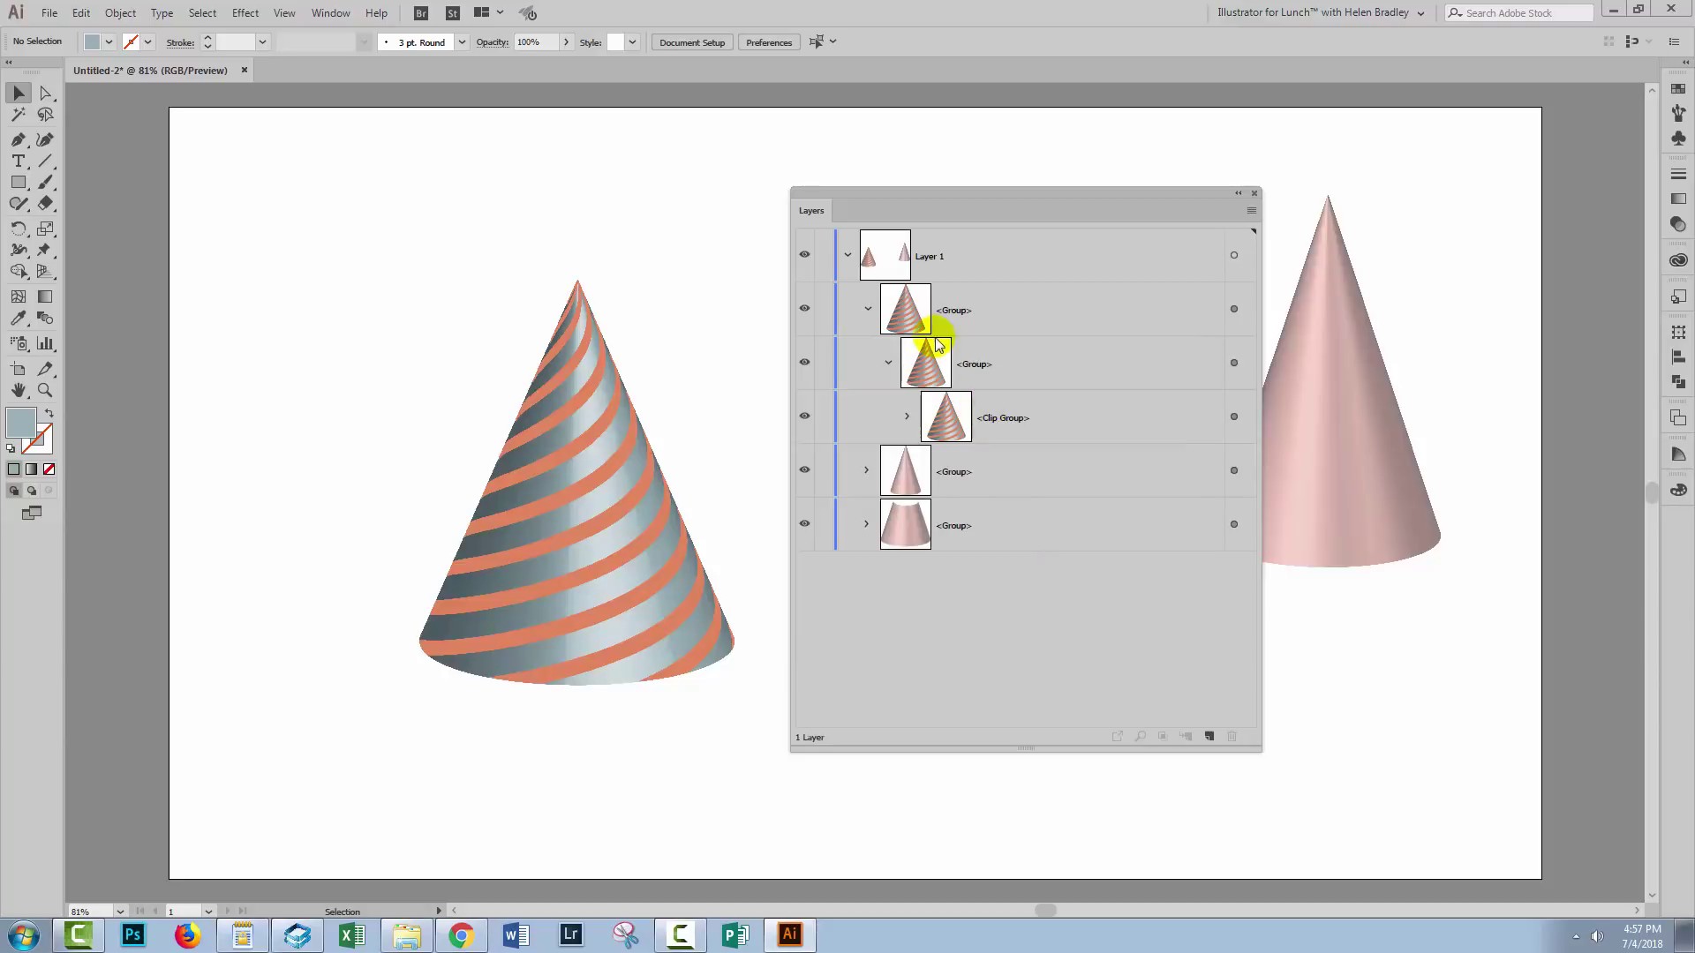
{"action": "left_click", "coordinate": [1014, 426]}
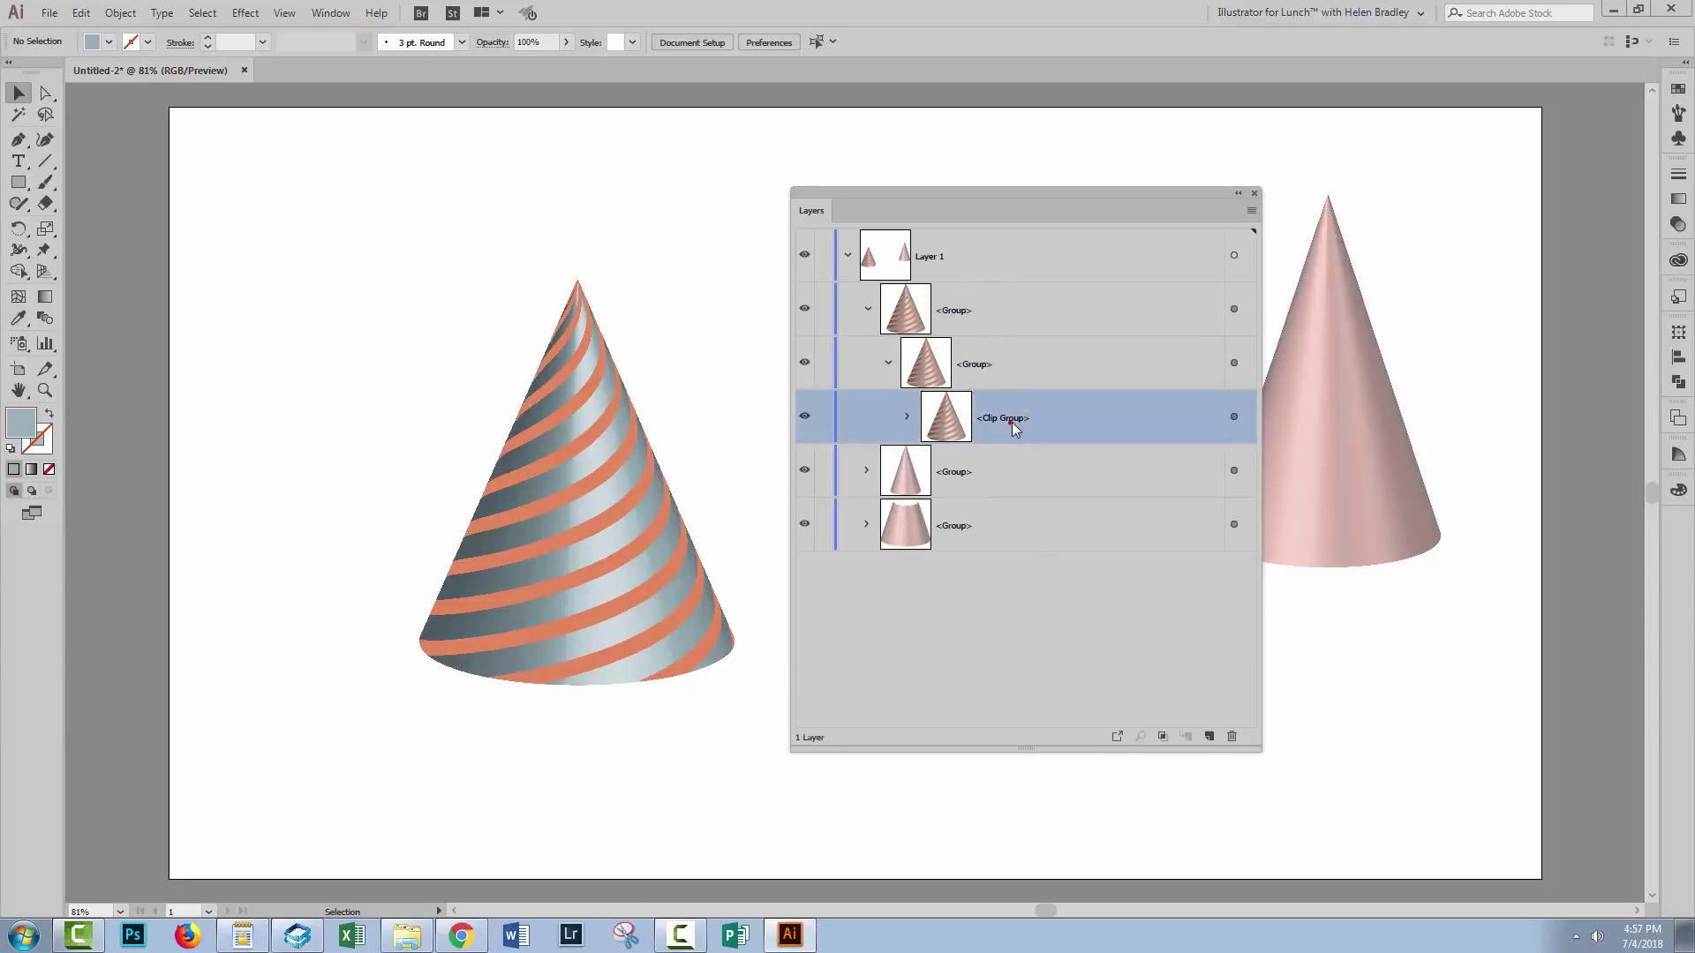
{"action": "left_click_drag", "start_coordinate": [1015, 428], "coordinate": [1019, 287]}
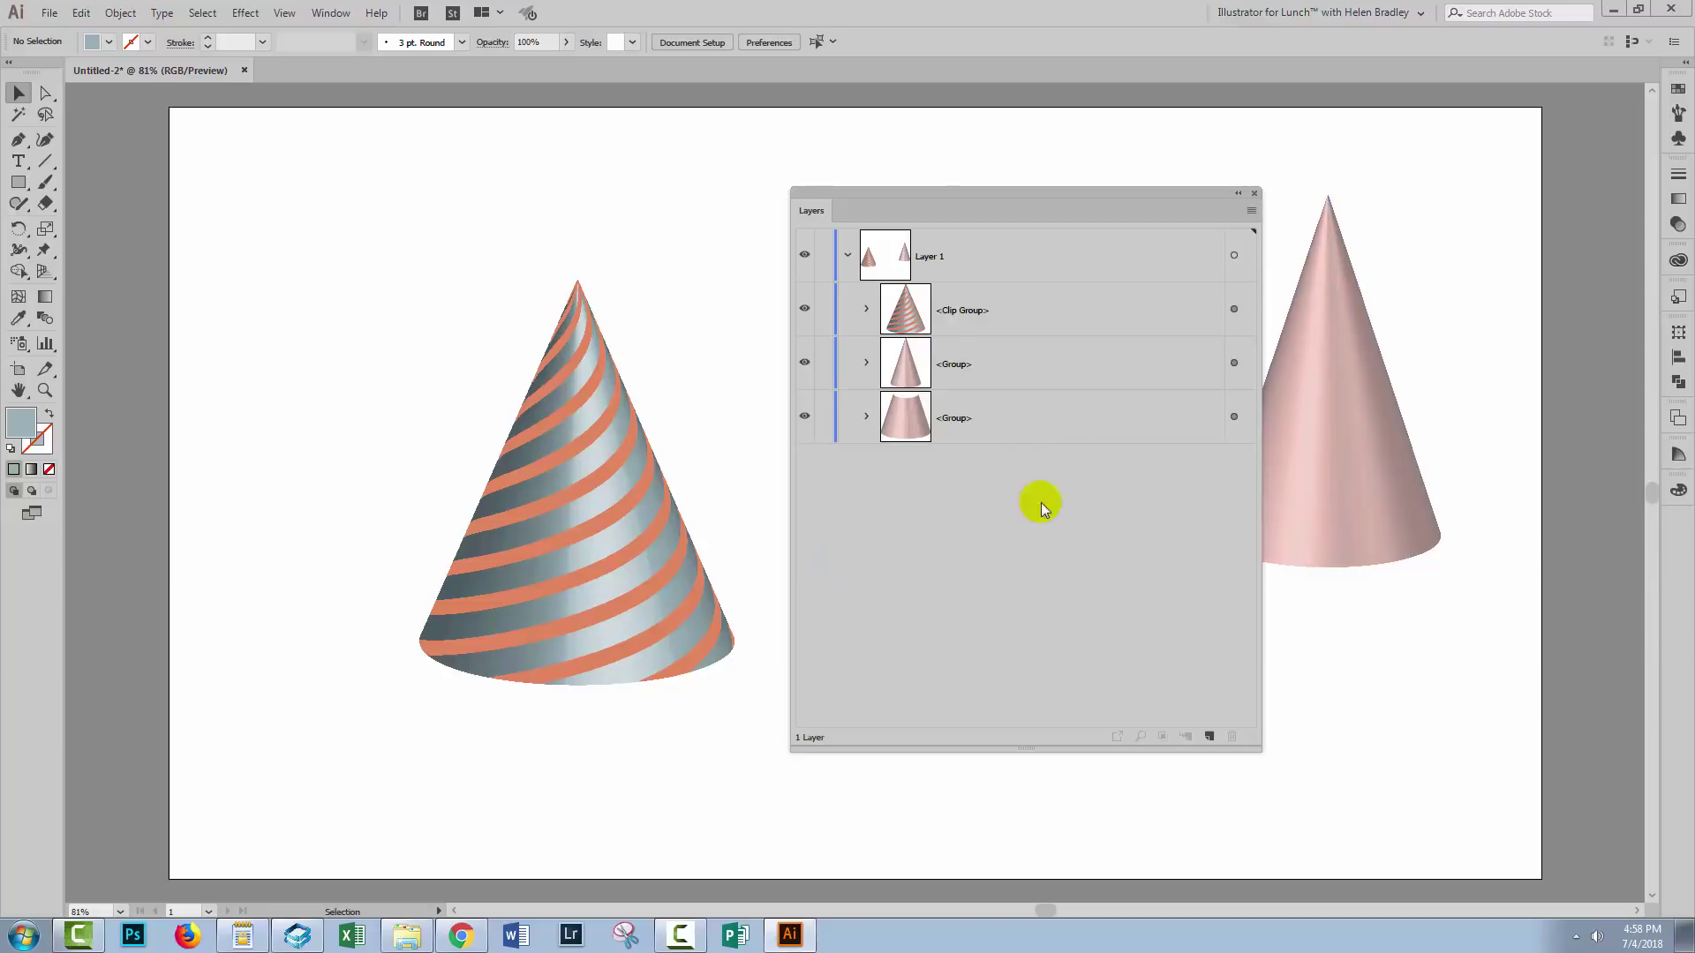
Close the Layers and Appearance panels
{"action": "left_click_drag", "start_coordinate": [919, 197], "coordinate": [866, 197]}
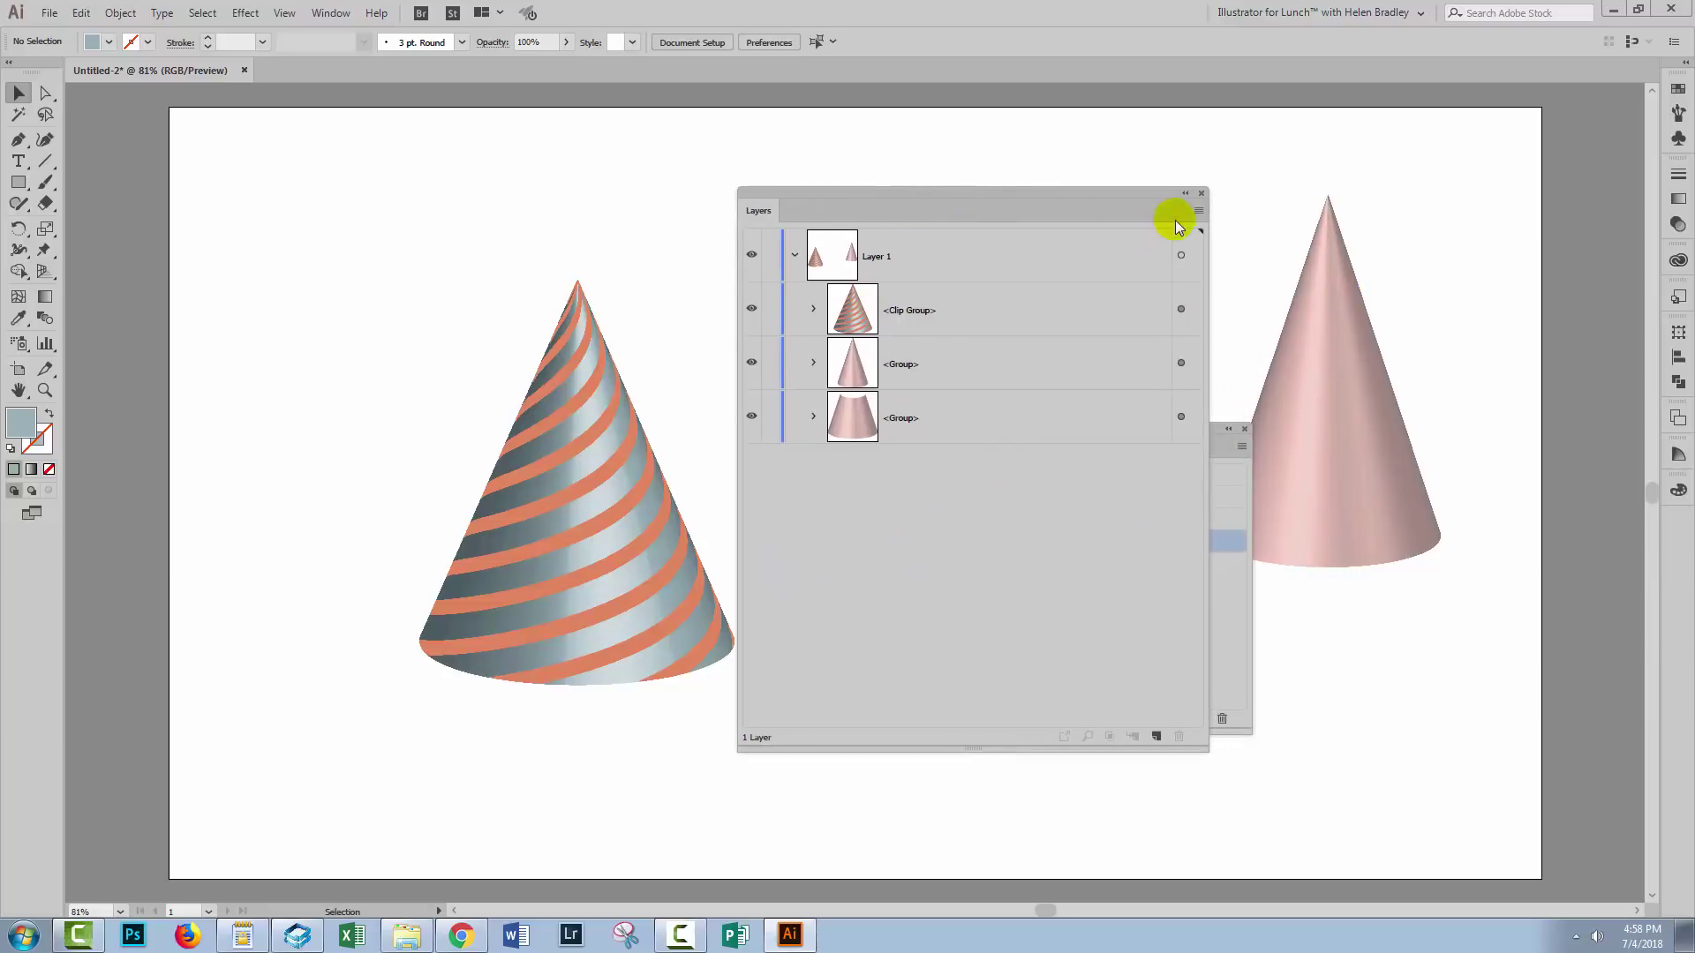
{"action": "left_click", "coordinate": [1201, 193]}
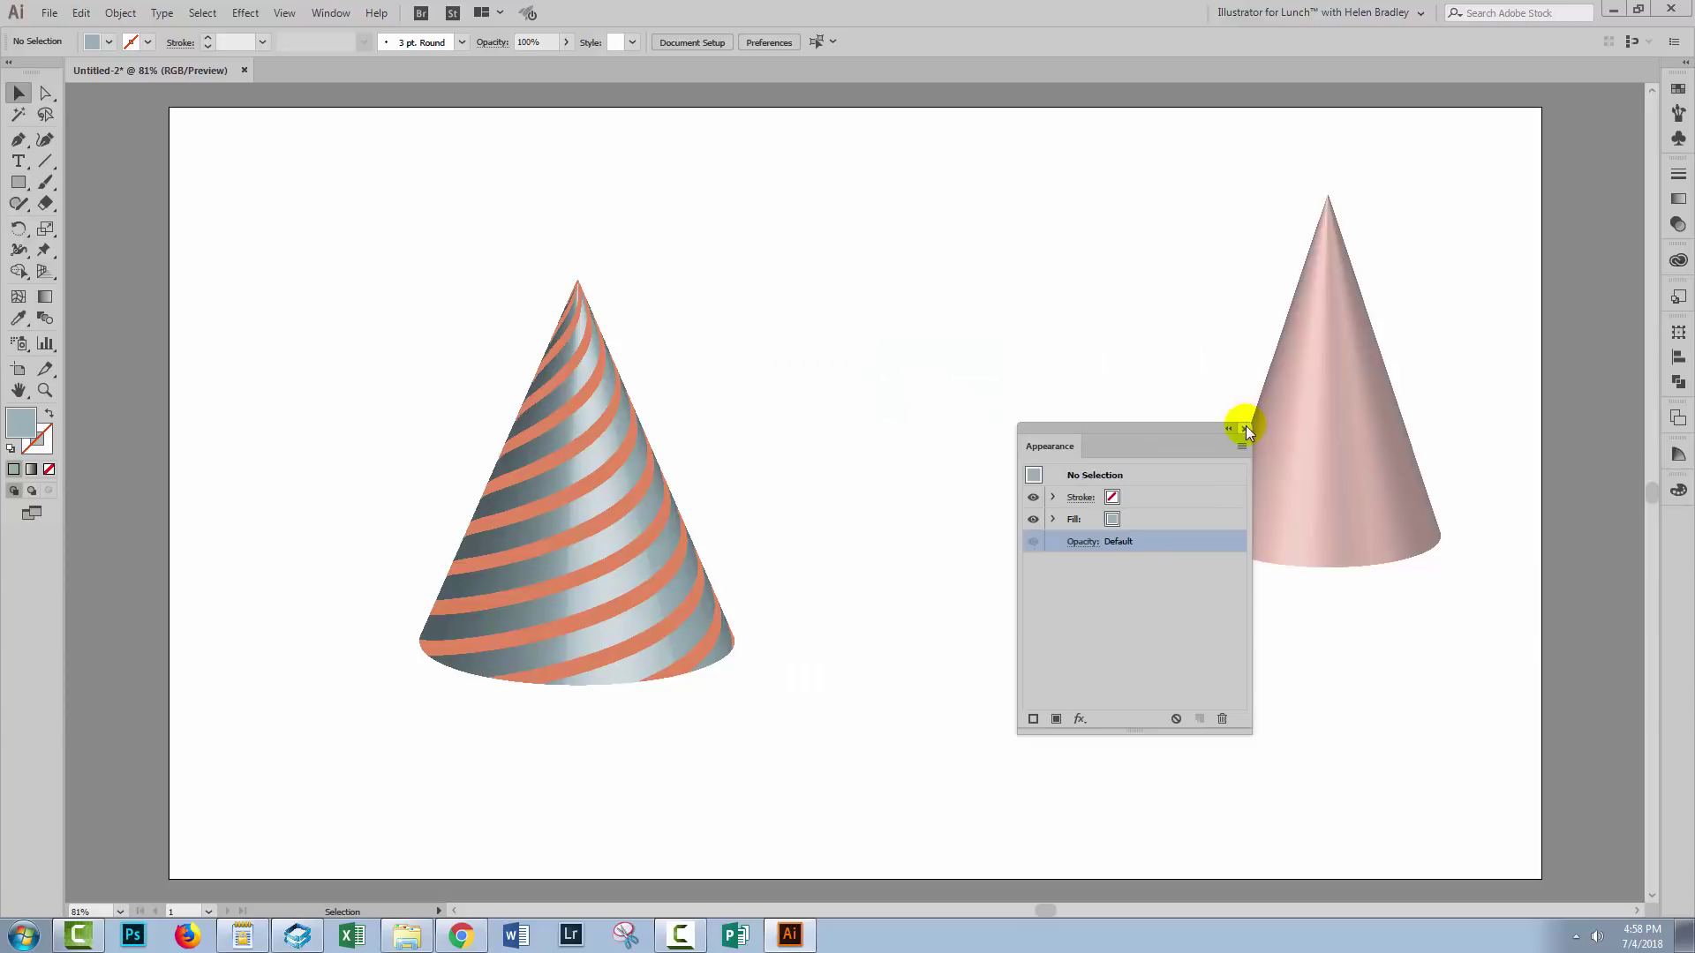
{"action": "left_click", "coordinate": [1246, 429]}
Move the tilted striped cone to the right
{"action": "left_click_drag", "start_coordinate": [333, 266], "coordinate": [838, 463]}
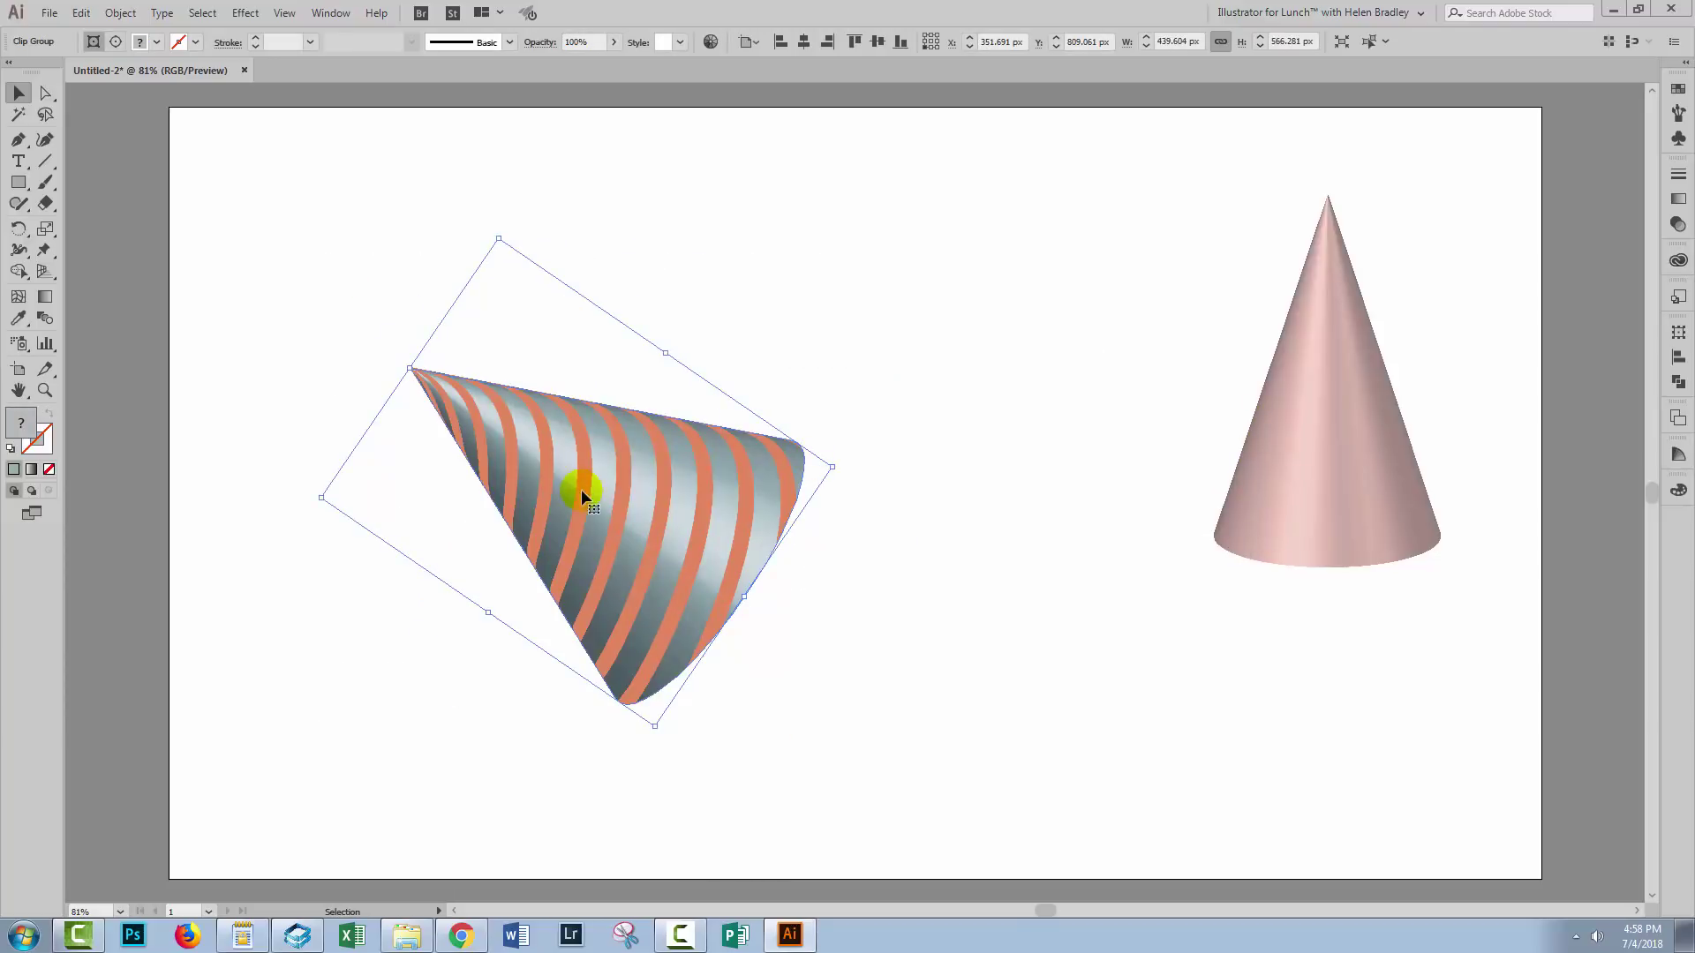
{"action": "left_click_drag", "start_coordinate": [581, 496], "coordinate": [768, 494]}
{"action": "left_click", "coordinate": [1003, 798]}
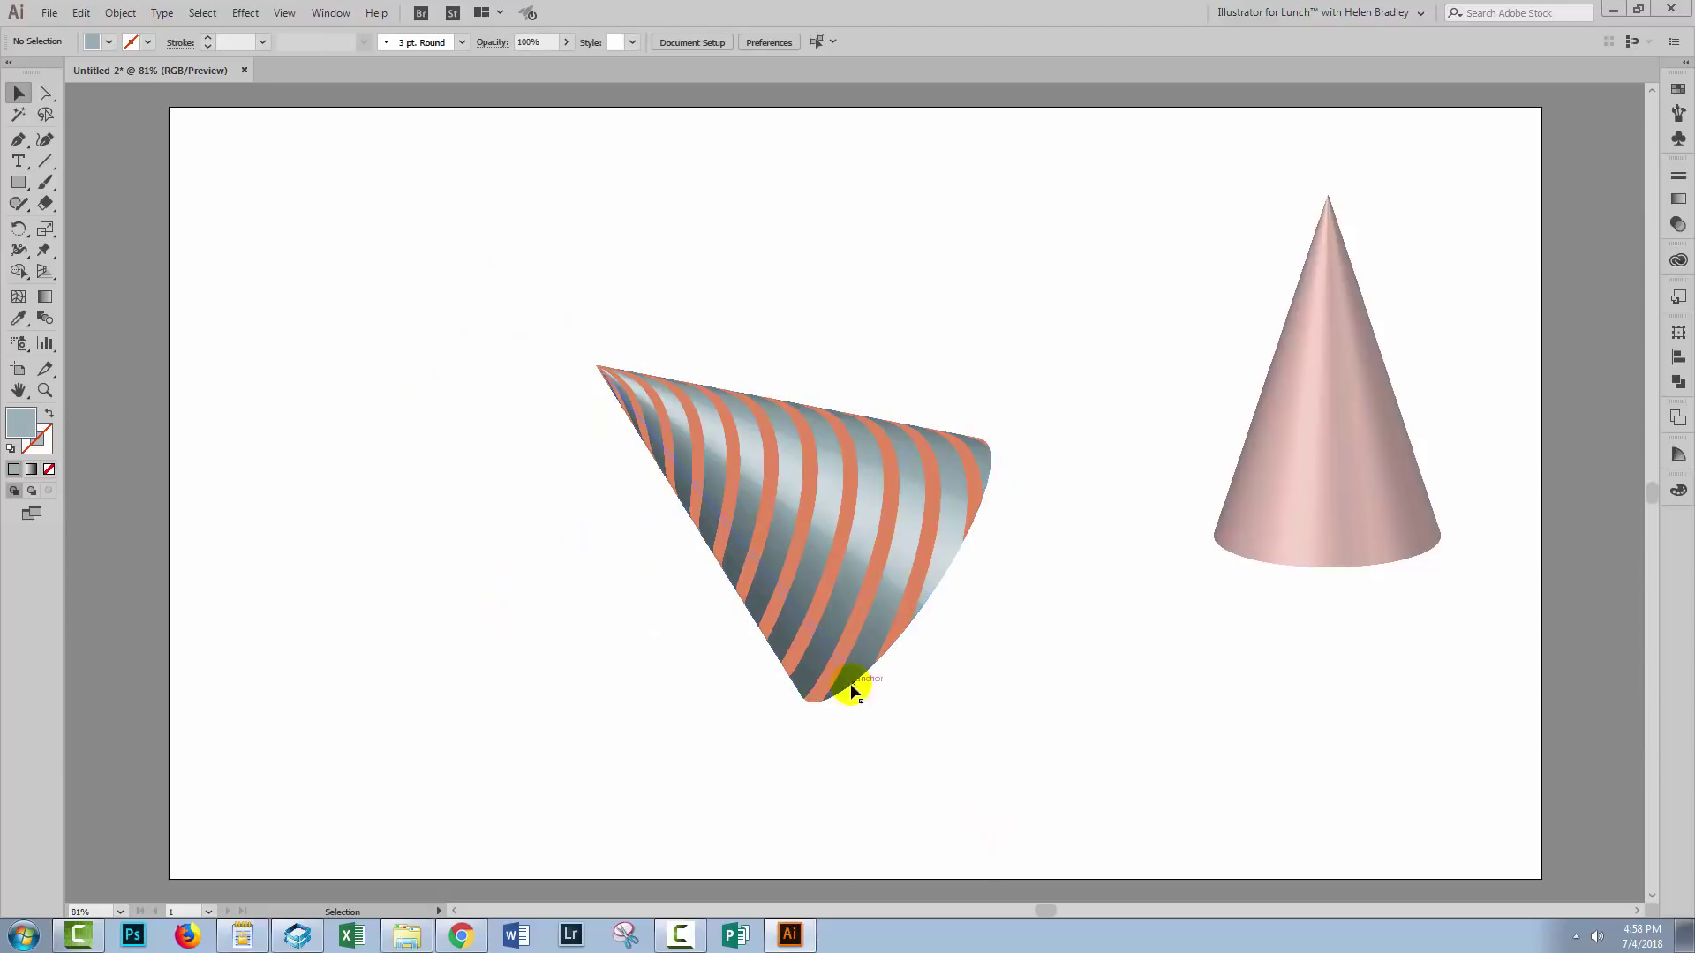
{"action": "left_click", "coordinate": [852, 692]}
{"action": "left_click", "coordinate": [1140, 178]}
Duplicate the striped cone to its left and shrink the copy to a smaller size
{"action": "left_click_drag", "start_coordinate": [514, 295], "coordinate": [1034, 733]}
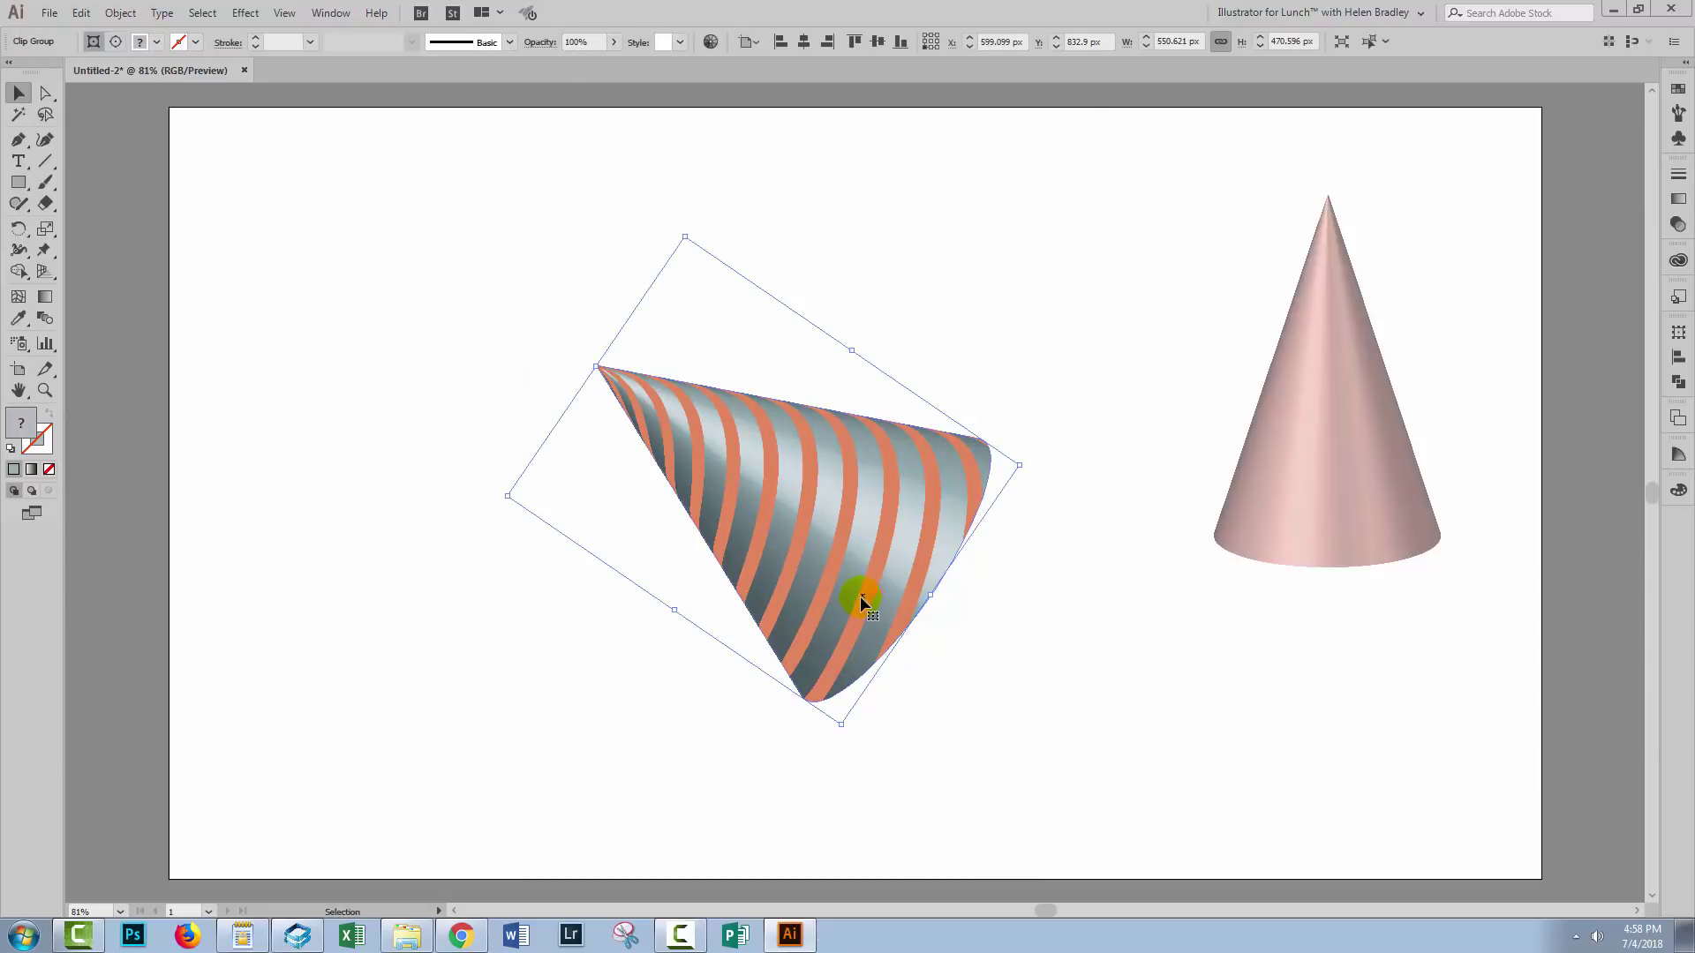
{"action": "left_click_drag", "start_coordinate": [859, 595], "coordinate": [538, 676]}
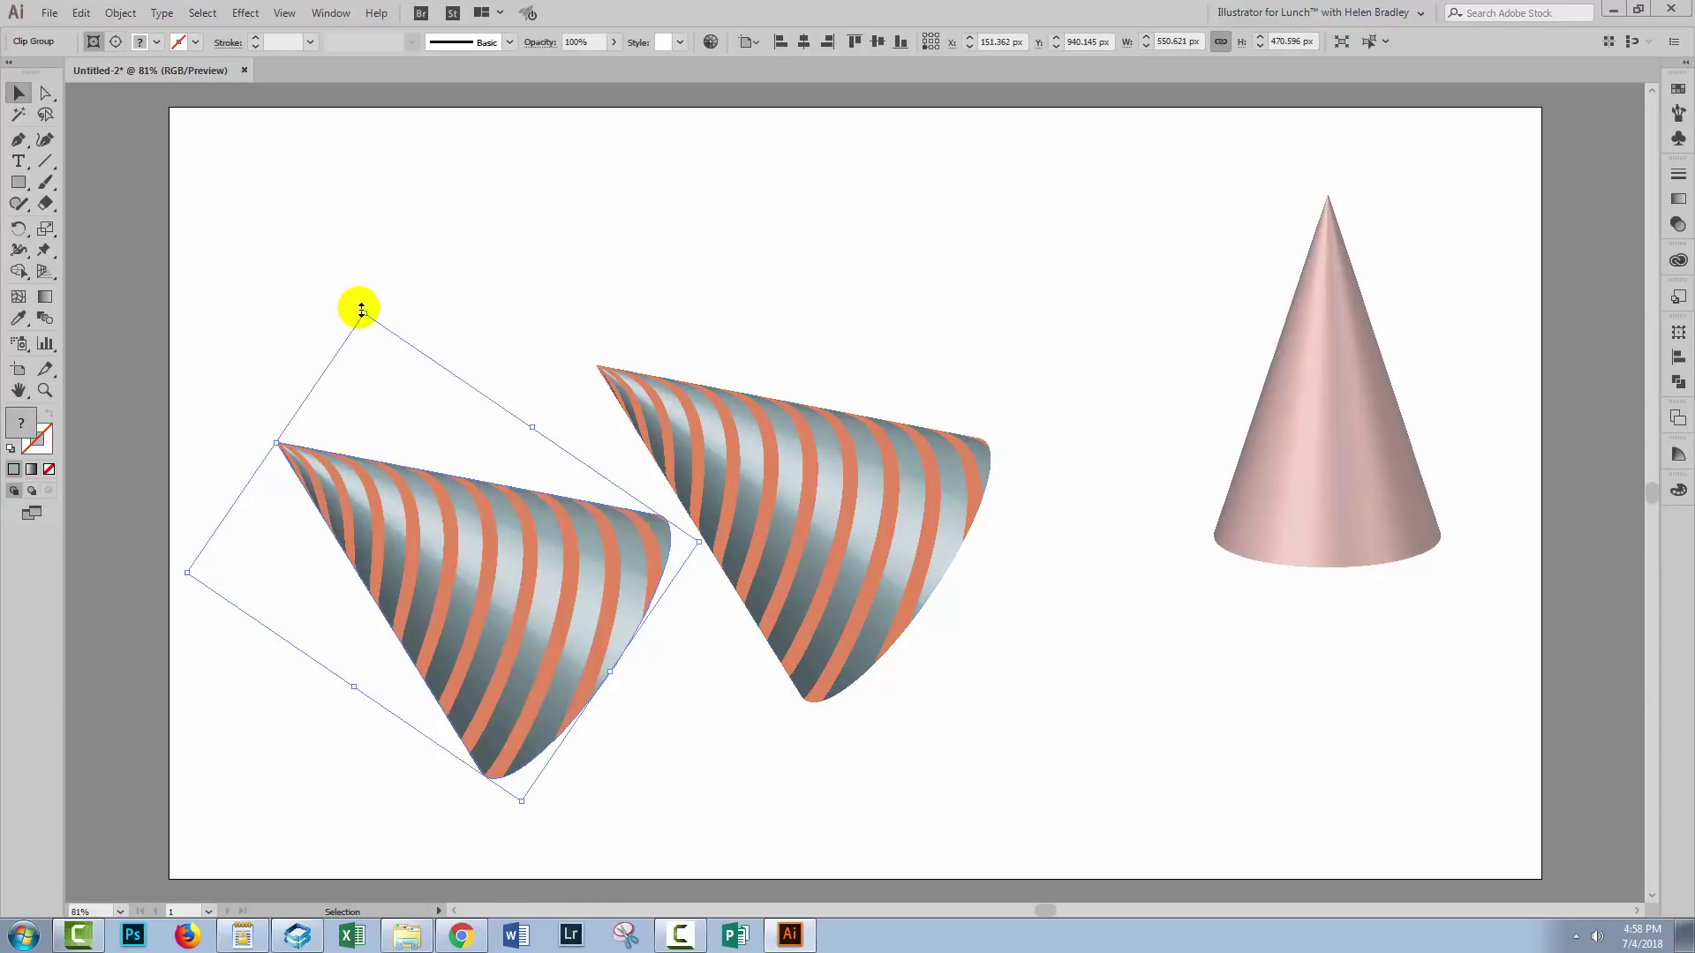
{"action": "left_click_drag", "start_coordinate": [362, 315], "coordinate": [511, 594]}
{"action": "left_click_drag", "start_coordinate": [431, 673], "coordinate": [518, 673]}
{"action": "left_click", "coordinate": [542, 692]}
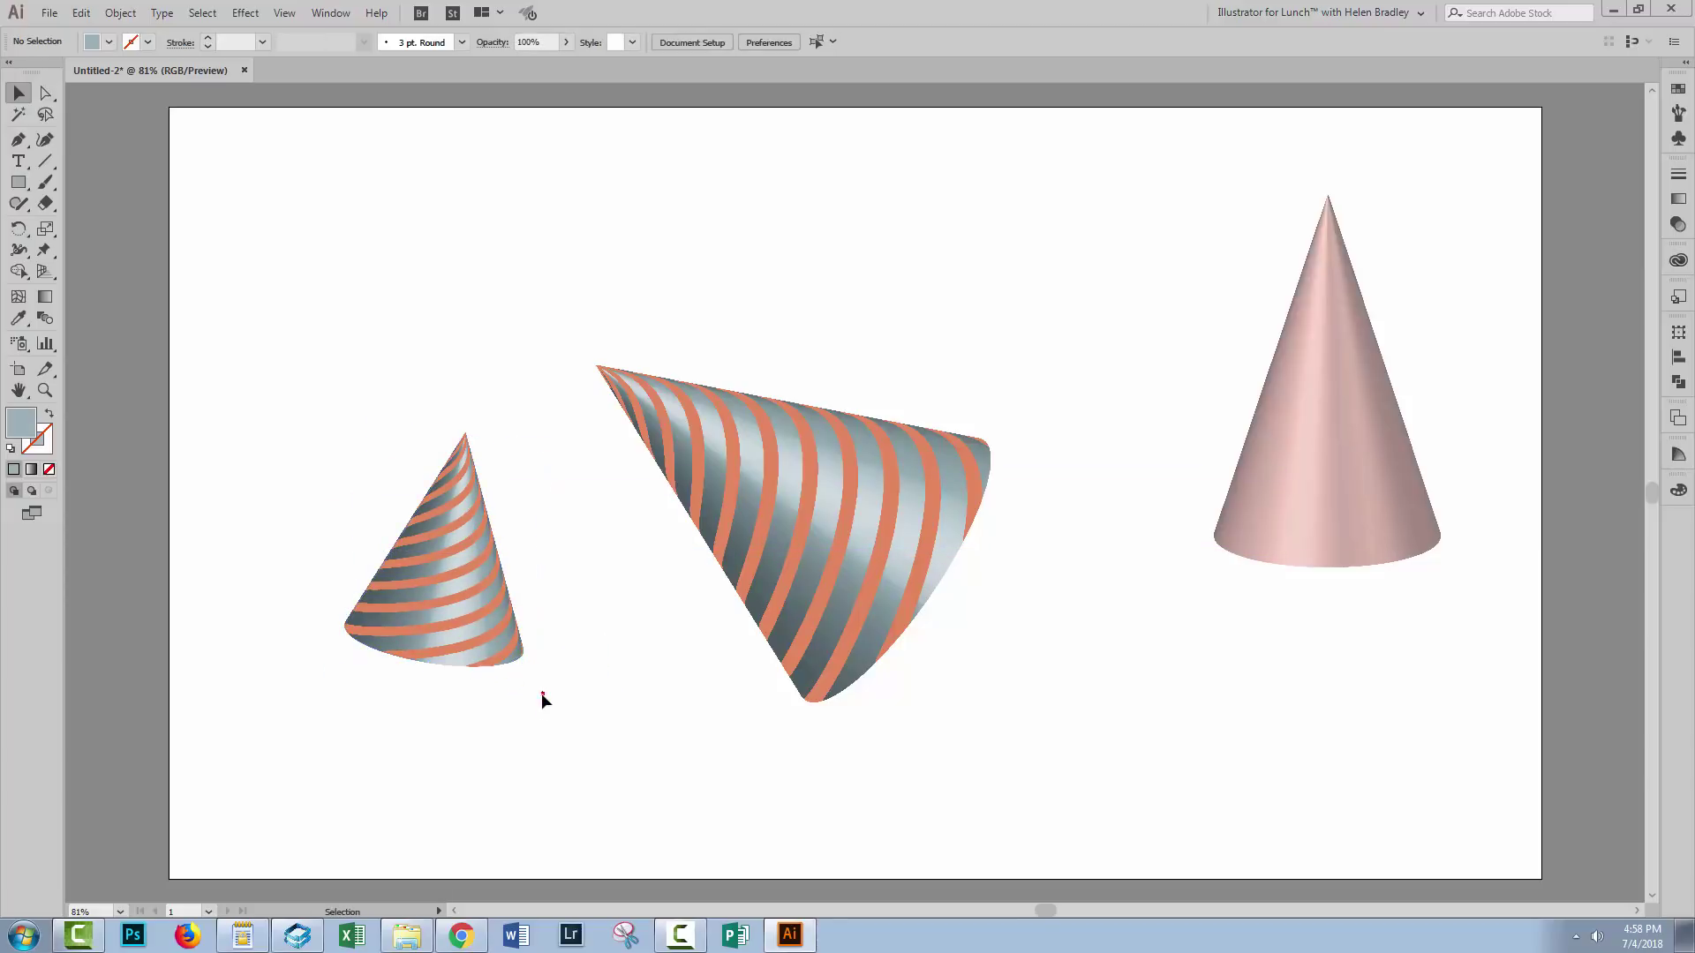